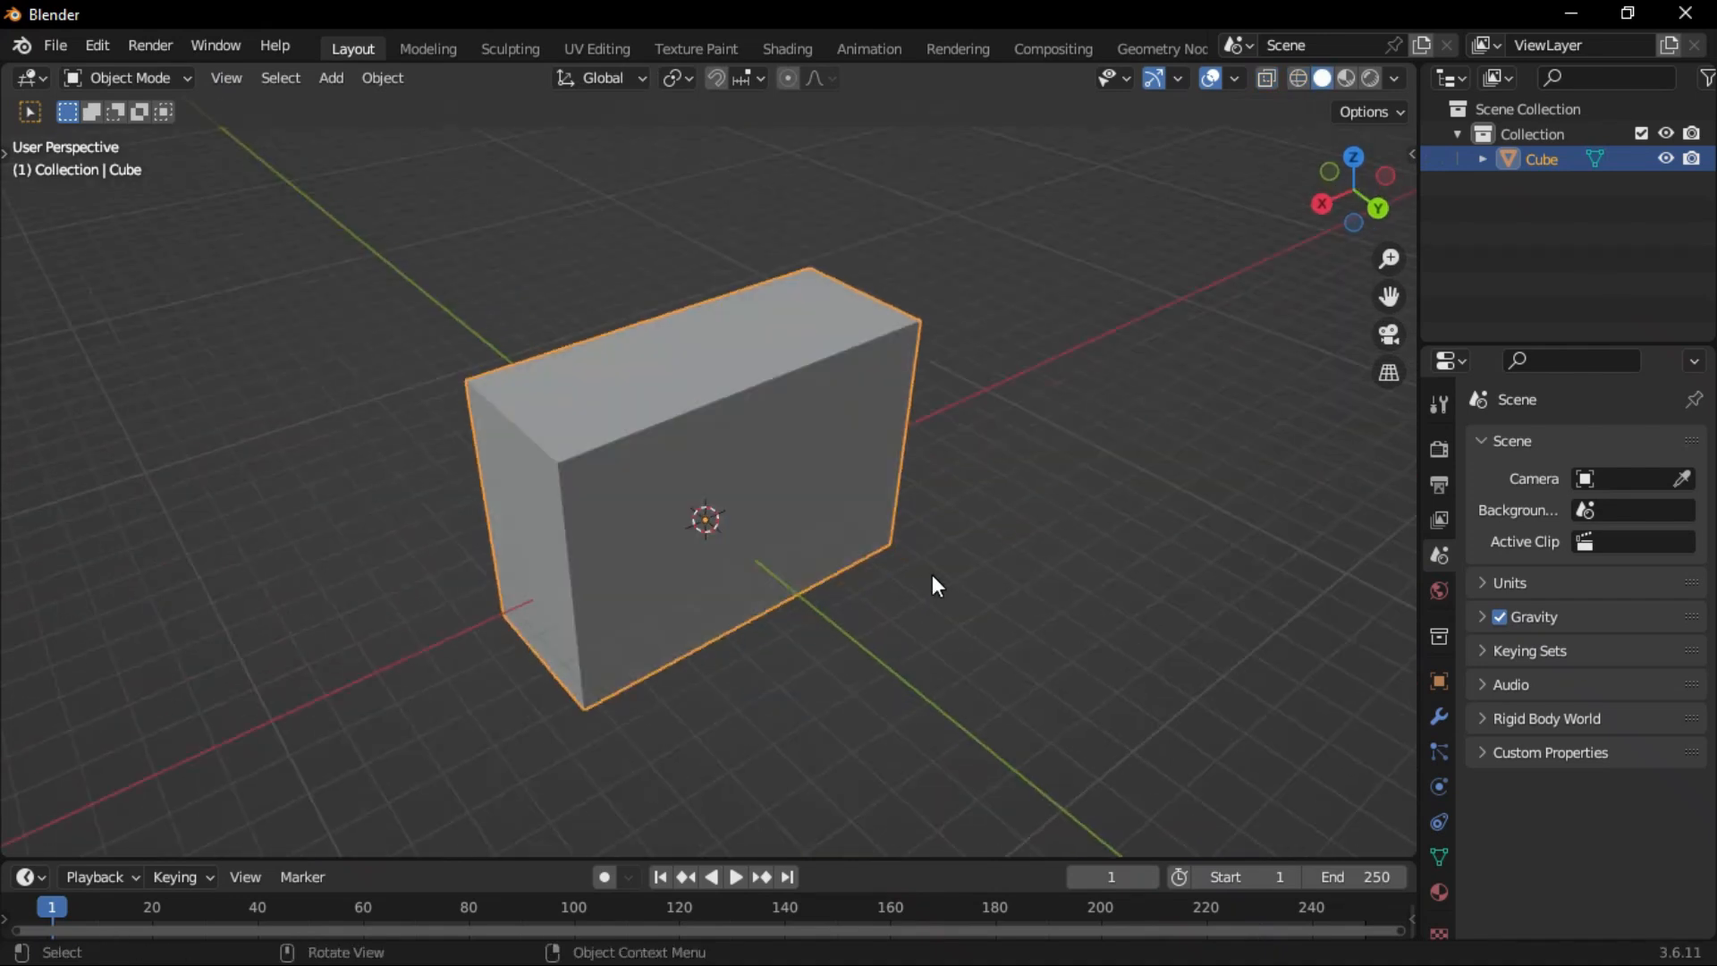
Apply the box's scale and add a Bevel modifier to it.
{"action": "left_click", "coordinate": [1016, 452]}
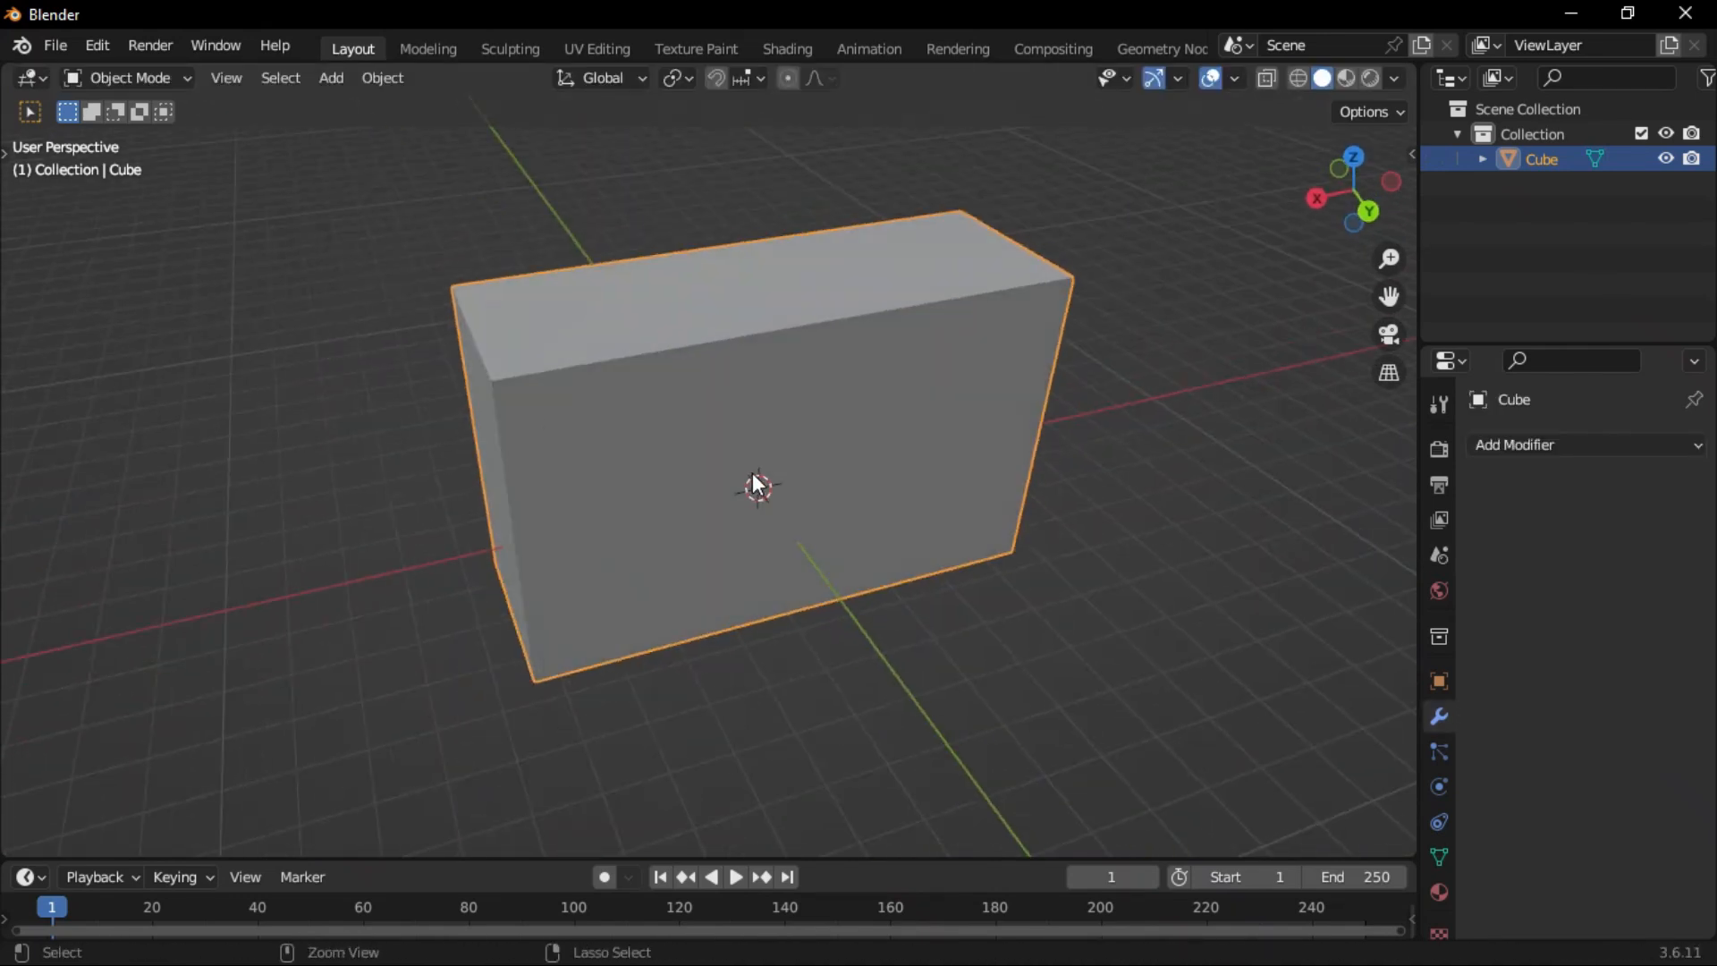
{"action": "key", "text": "ctrl+a"}
{"action": "left_click", "coordinate": [743, 549]}
{"action": "middle_click_drag", "start_coordinate": [576, 576], "coordinate": [920, 575]}
{"action": "scroll", "coordinate": [919, 574], "scroll_direction": "up", "scroll_amount": 2}
{"action": "left_click", "coordinate": [1585, 444]}
{"action": "left_click", "coordinate": [1194, 543]}
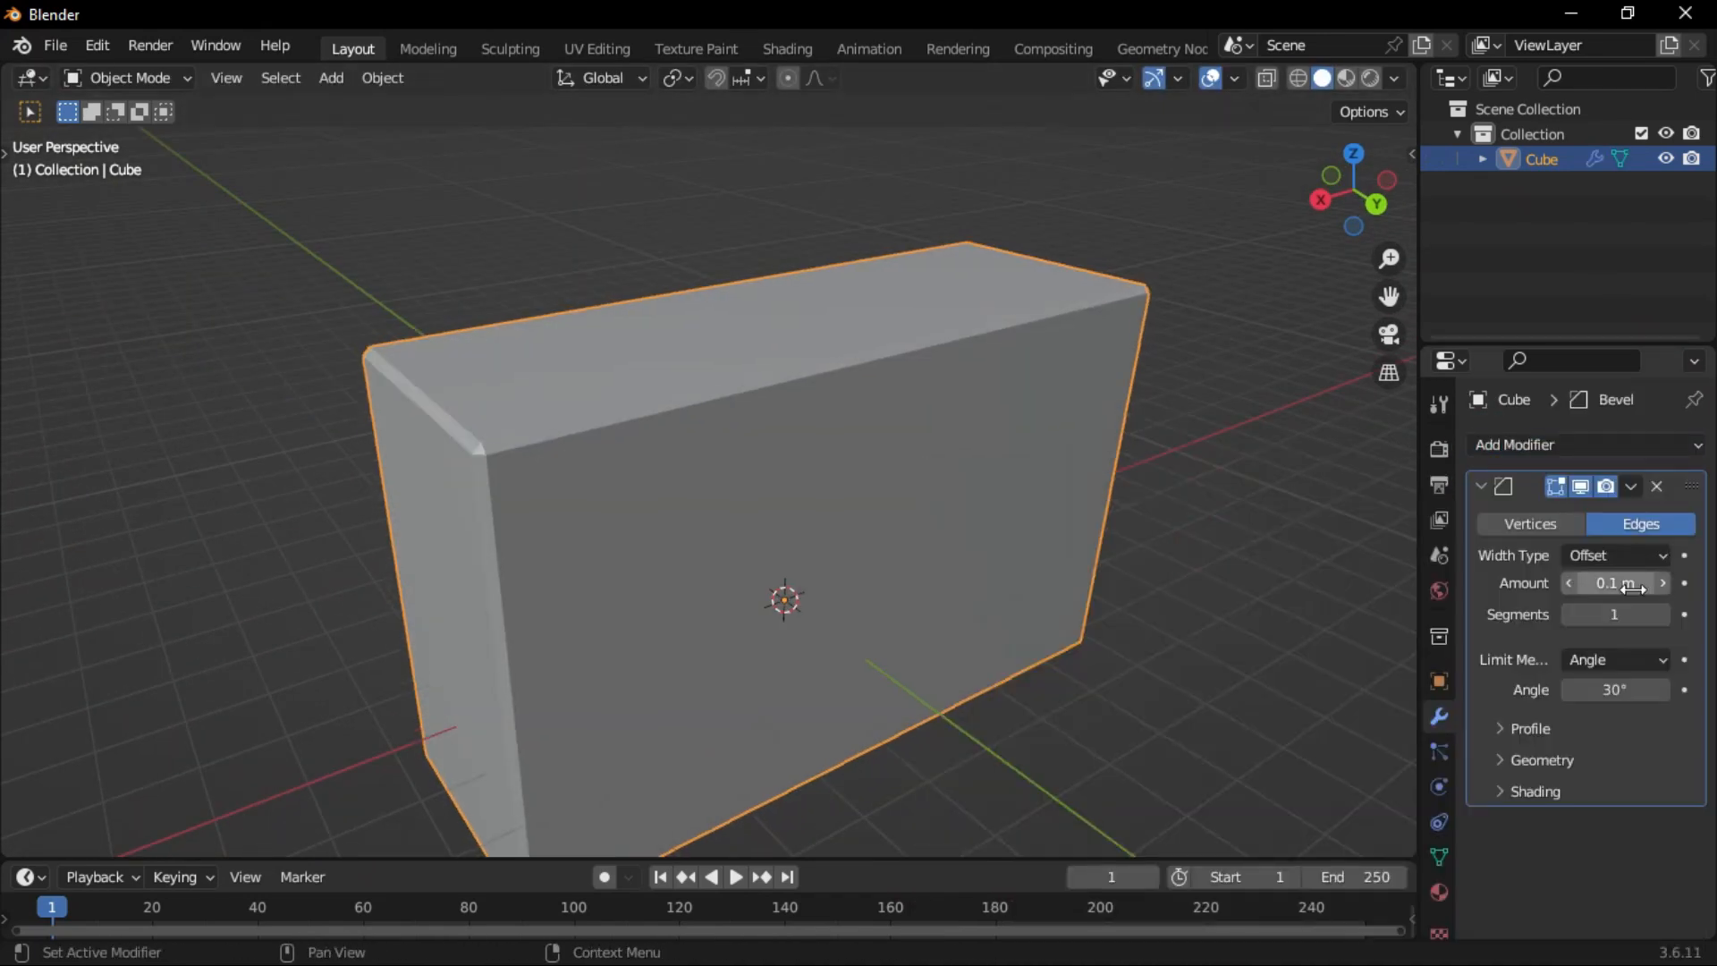
Set the box's bevel amount to 0.09 m with 2 segments.
{"action": "middle_click_drag", "start_coordinate": [1118, 573], "coordinate": [1058, 581]}
{"action": "left_click", "coordinate": [1662, 614]}
{"action": "scroll", "coordinate": [805, 463], "scroll_direction": "down", "scroll_amount": 1}
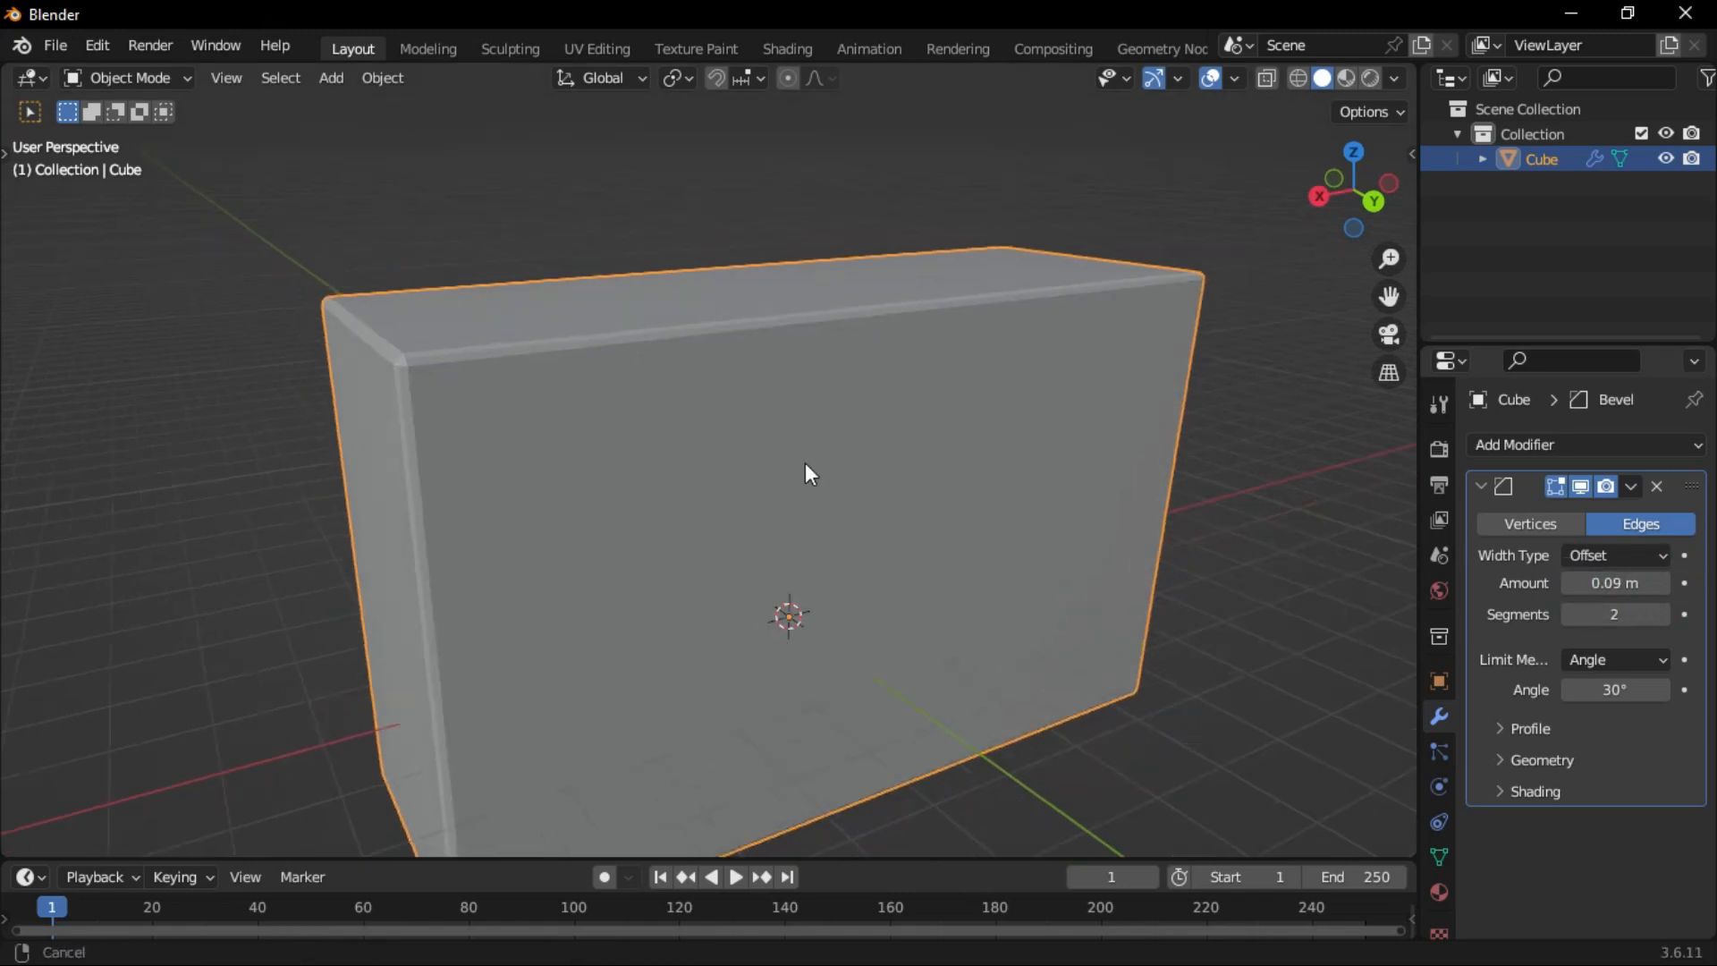
{"action": "middle_click_drag", "start_coordinate": [805, 464], "coordinate": [725, 485]}
Subdivide the whole box mesh in Edit Mode with 7 cuts.
{"action": "key", "text": "Tab"}
{"action": "right_click", "coordinate": [770, 399]}
{"action": "left_click", "coordinate": [684, 96]}
{"action": "left_click", "coordinate": [335, 664]}
{"action": "left_click", "coordinate": [338, 663]}
{"action": "left_click", "coordinate": [338, 664]}
{"action": "middle_click_drag", "start_coordinate": [548, 553], "coordinate": [521, 531]}
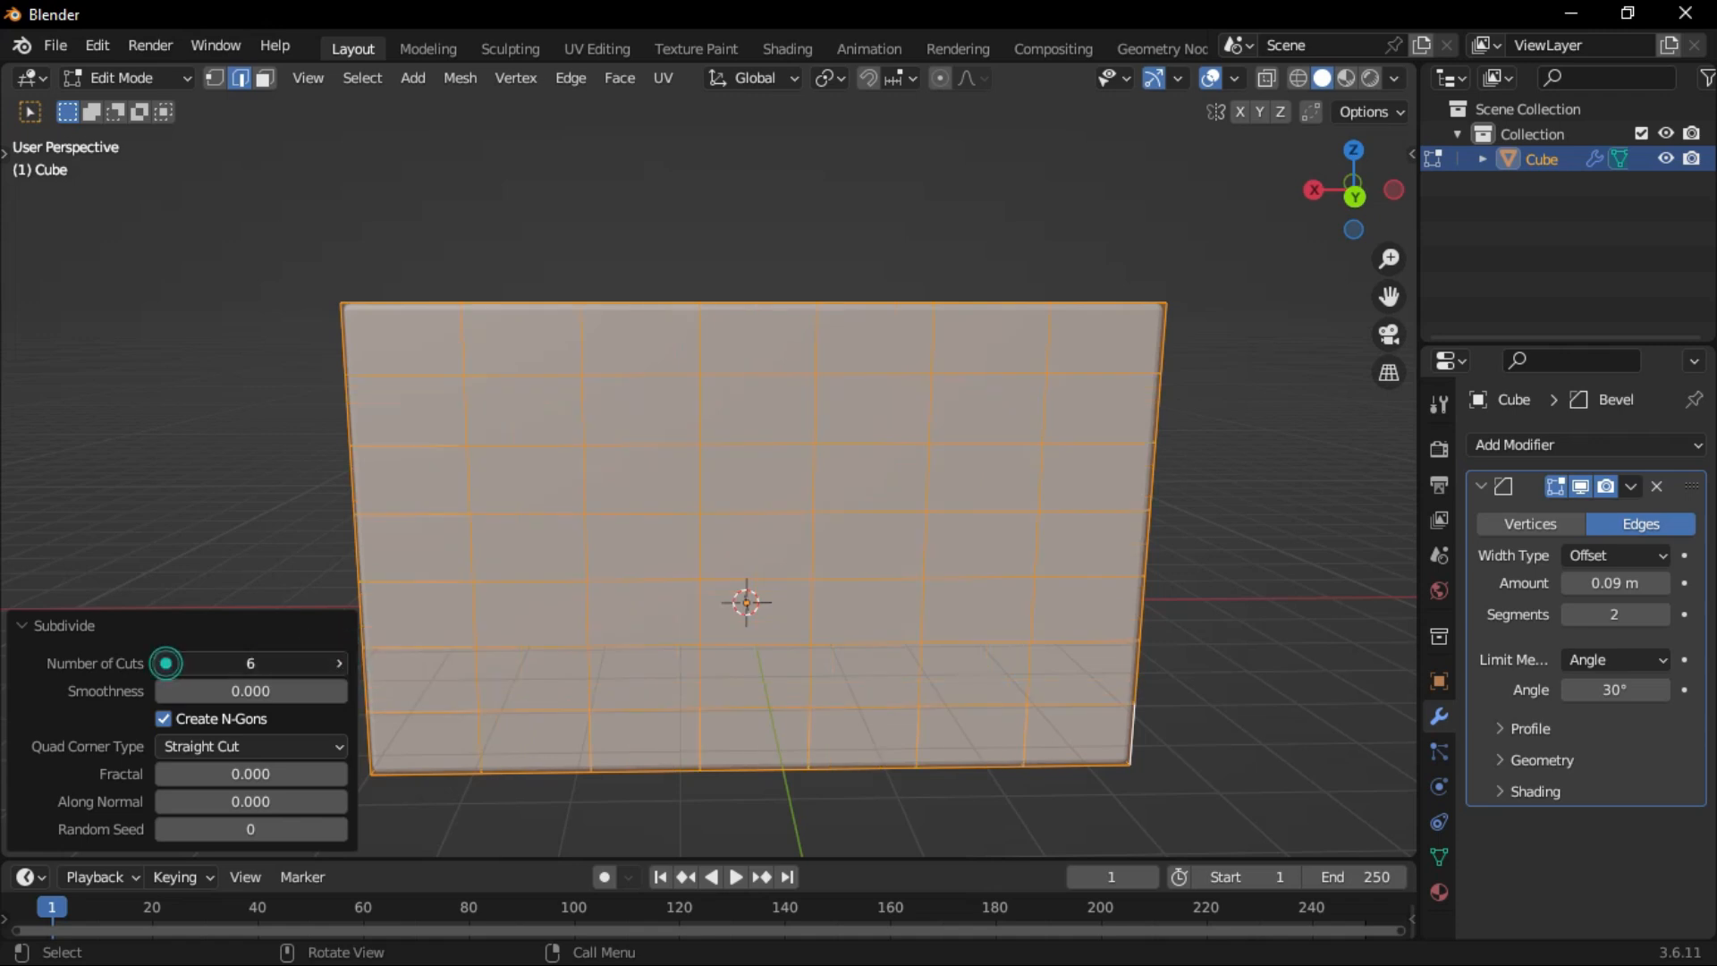
{"action": "left_click", "coordinate": [338, 664]}
{"action": "middle_click_drag", "start_coordinate": [617, 572], "coordinate": [649, 585]}
Return to Object Mode and apply the Bevel modifier to the box.
{"action": "left_click", "coordinate": [1631, 486]}
{"action": "left_click", "coordinate": [955, 532]}
{"action": "key", "text": "Tab"}
{"action": "left_click", "coordinate": [1630, 486]}
{"action": "left_click", "coordinate": [1592, 521]}
In Back view, select the five right-hand columns of faces on the large side and inset them by about 0.29 m.
{"action": "middle_click_drag", "start_coordinate": [978, 500], "coordinate": [671, 445], "text": "alt"}
{"action": "scroll", "coordinate": [644, 420], "scroll_direction": "up", "scroll_amount": 2}
{"action": "scroll", "coordinate": [626, 407], "scroll_direction": "down", "scroll_amount": 1}
{"action": "left_click_drag", "start_coordinate": [539, 364], "coordinate": [878, 404]}
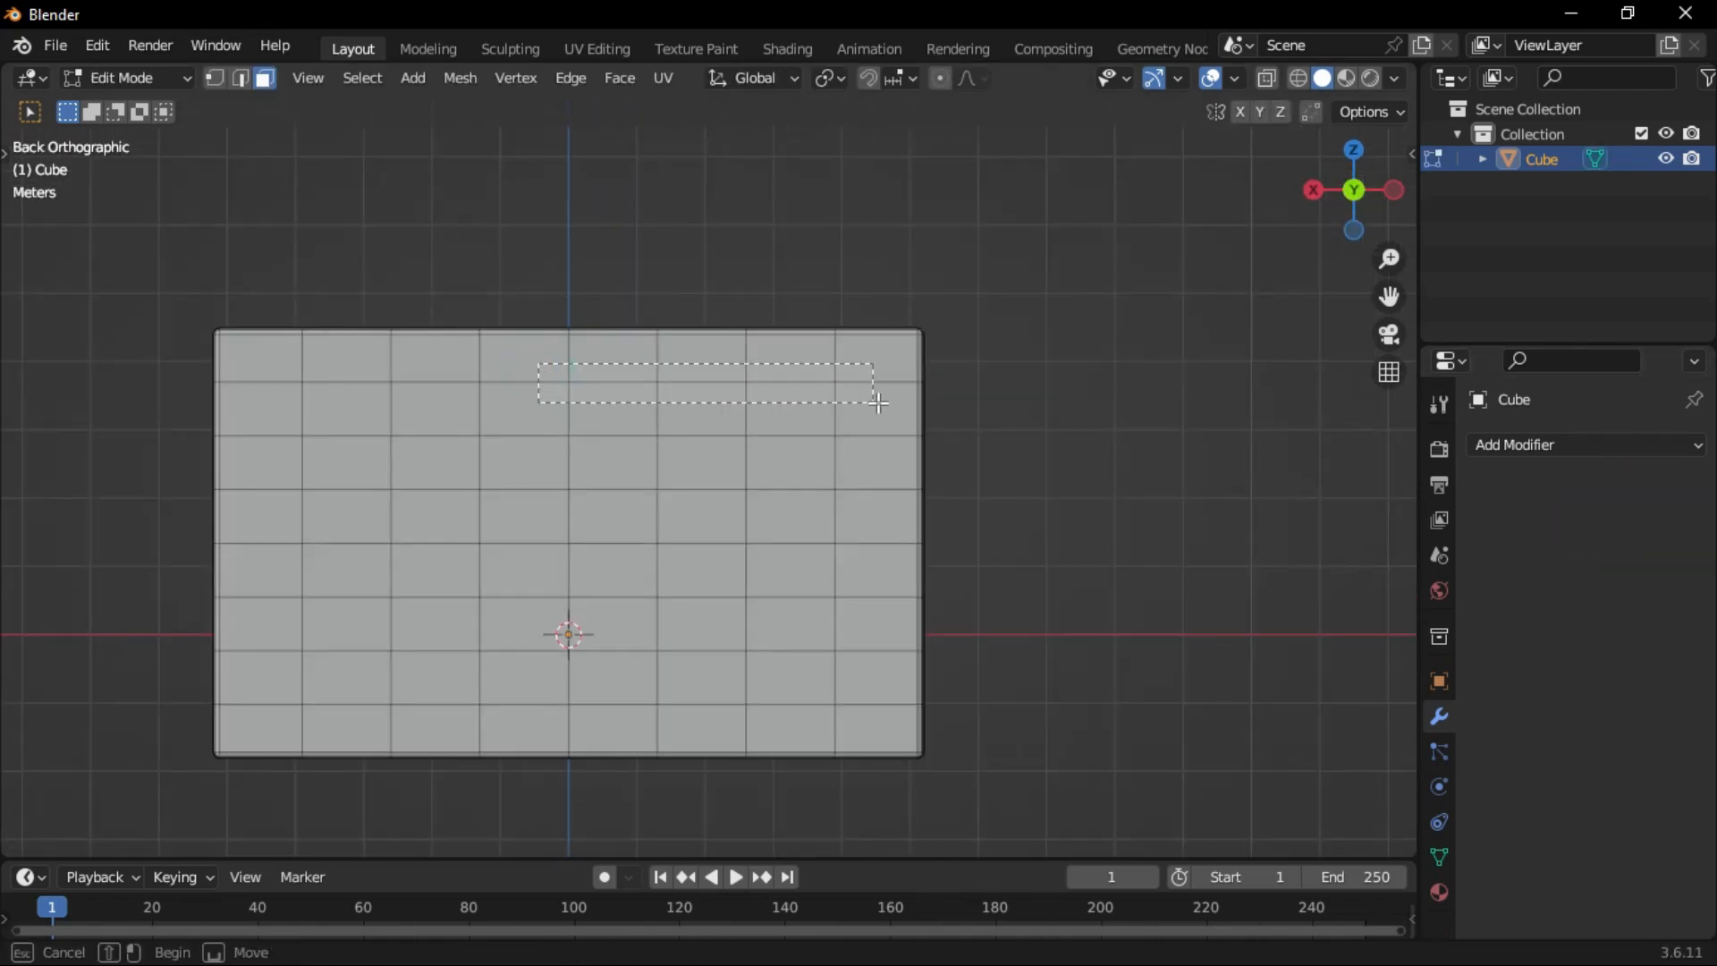
{"action": "middle_click_drag", "start_coordinate": [897, 702], "coordinate": [908, 470]}
{"action": "key", "text": "i"}
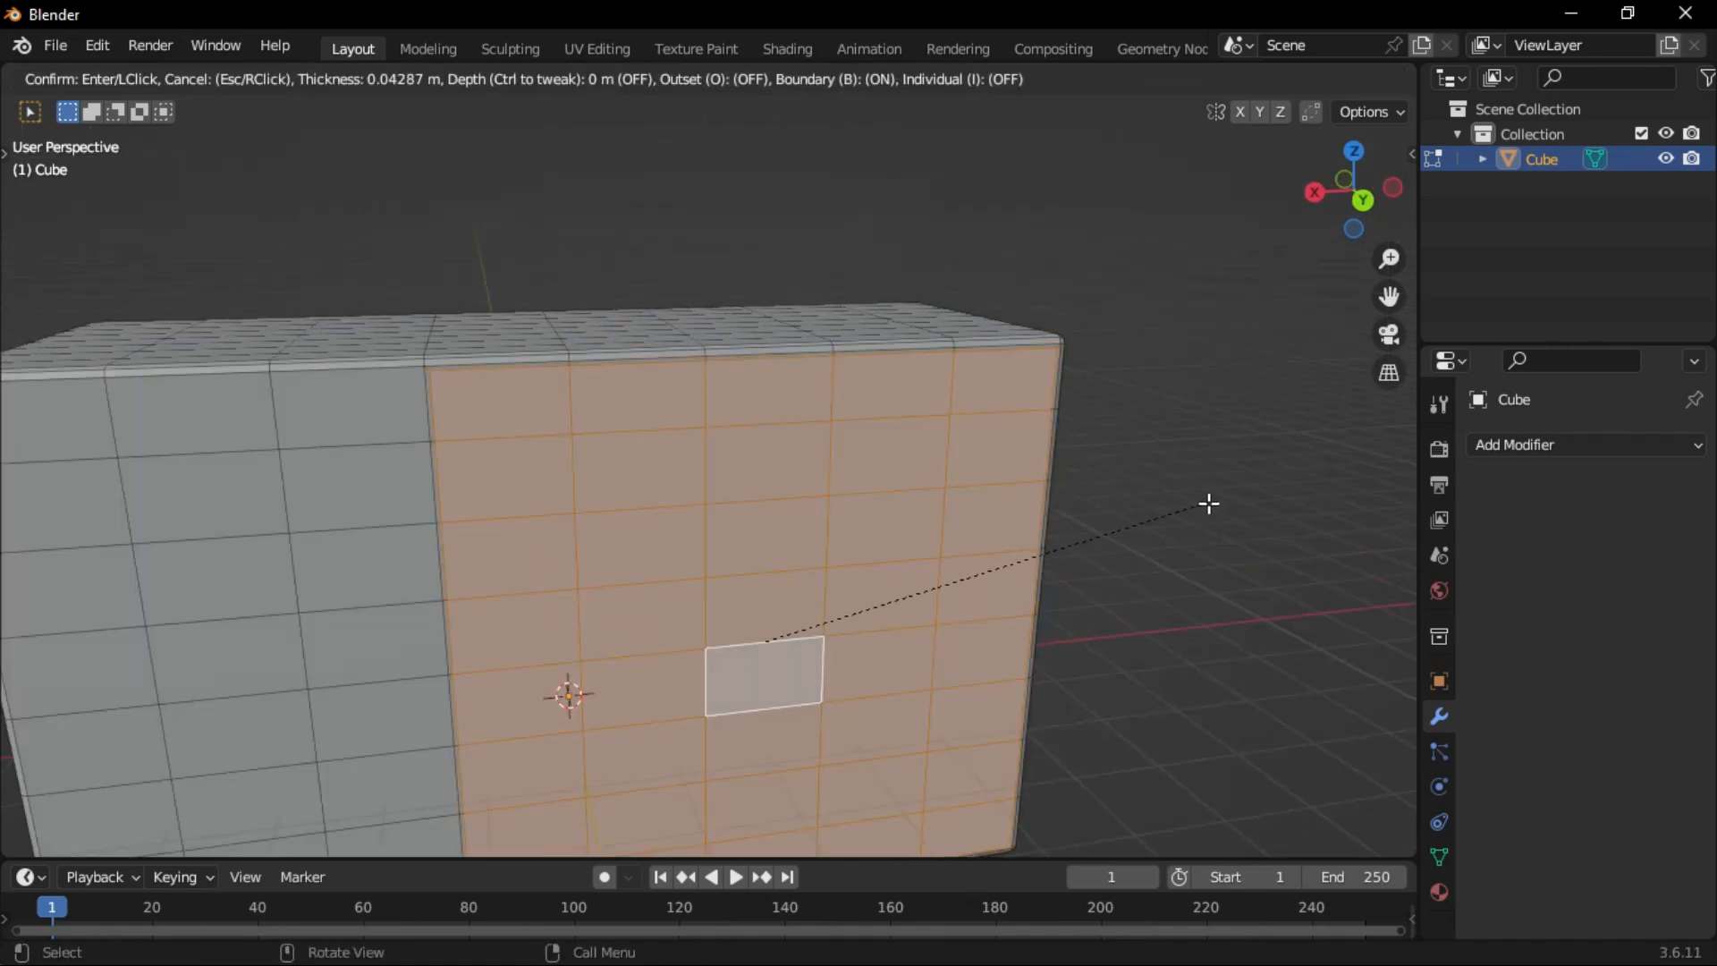
{"action": "left_click", "coordinate": [1076, 581]}
Extrude the inset faces inward to form a shallow rectangular recess.
{"action": "middle_click_drag", "start_coordinate": [1076, 581], "coordinate": [1052, 562]}
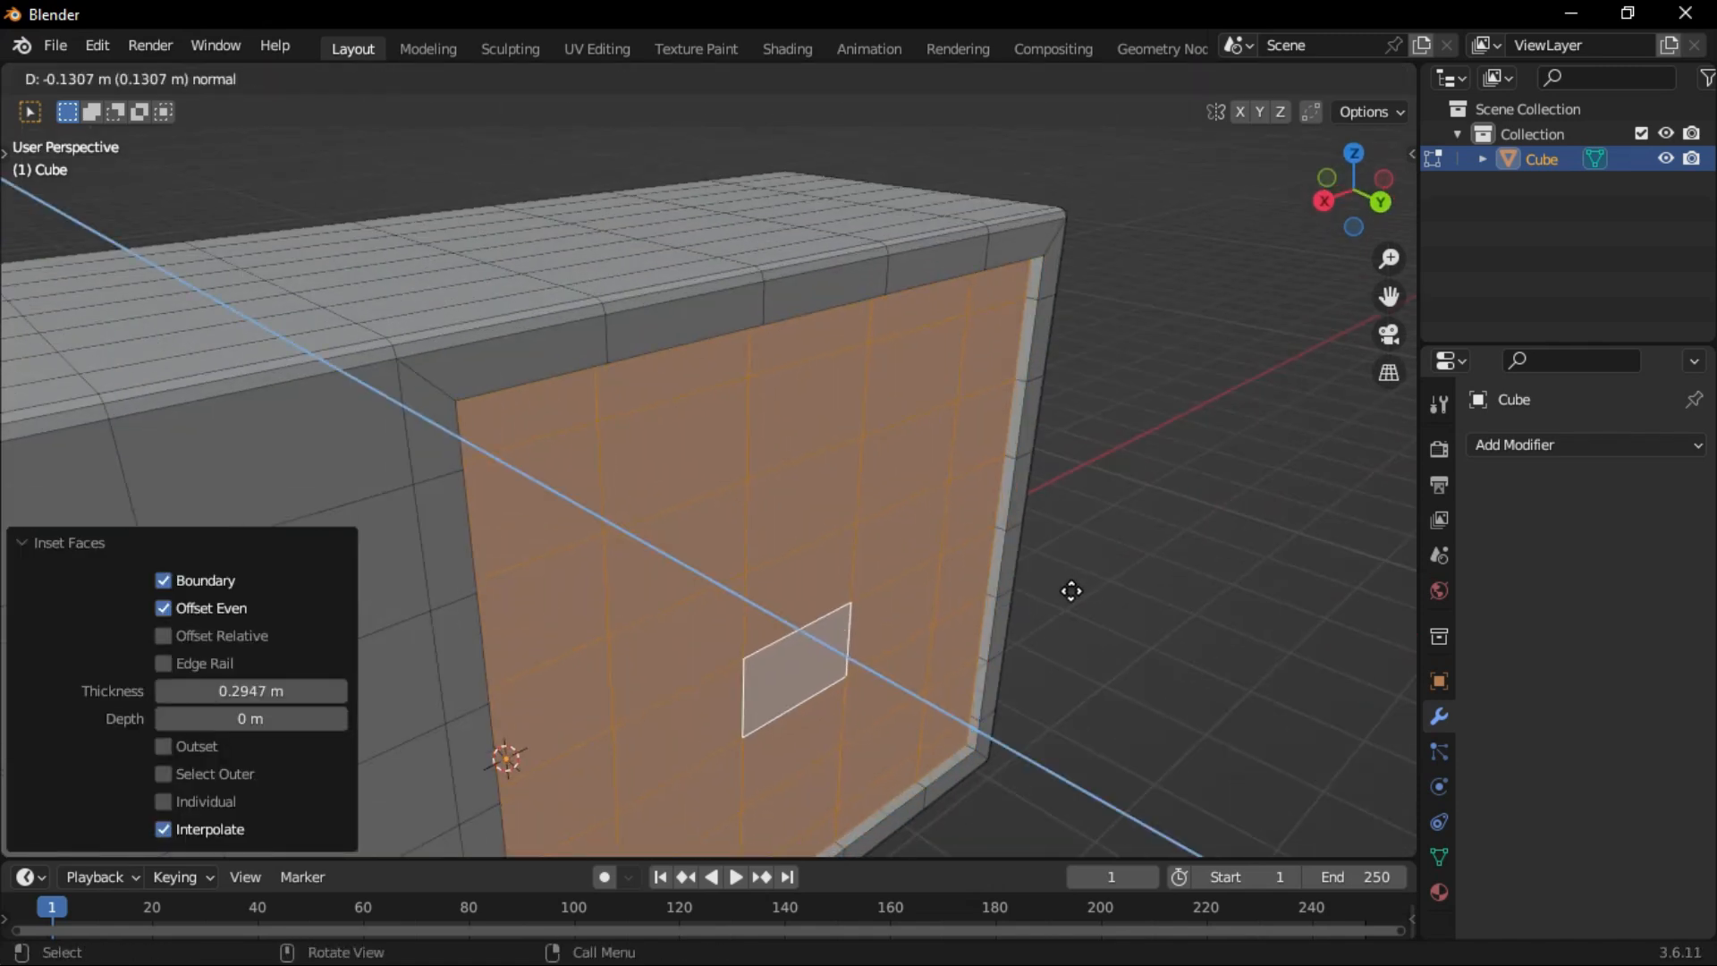
{"action": "left_click", "coordinate": [1036, 640]}
{"action": "left_click", "coordinate": [1029, 633]}
{"action": "middle_click_drag", "start_coordinate": [1029, 633], "coordinate": [973, 449]}
{"action": "left_click", "coordinate": [1047, 498]}
Turn the recessed faces into a circle with LoopTools and scale the circle by 0.791.
{"action": "right_click", "coordinate": [778, 339]}
{"action": "left_click", "coordinate": [885, 398]}
{"action": "middle_click_drag", "start_coordinate": [885, 400], "coordinate": [1025, 401], "text": "ctrl"}
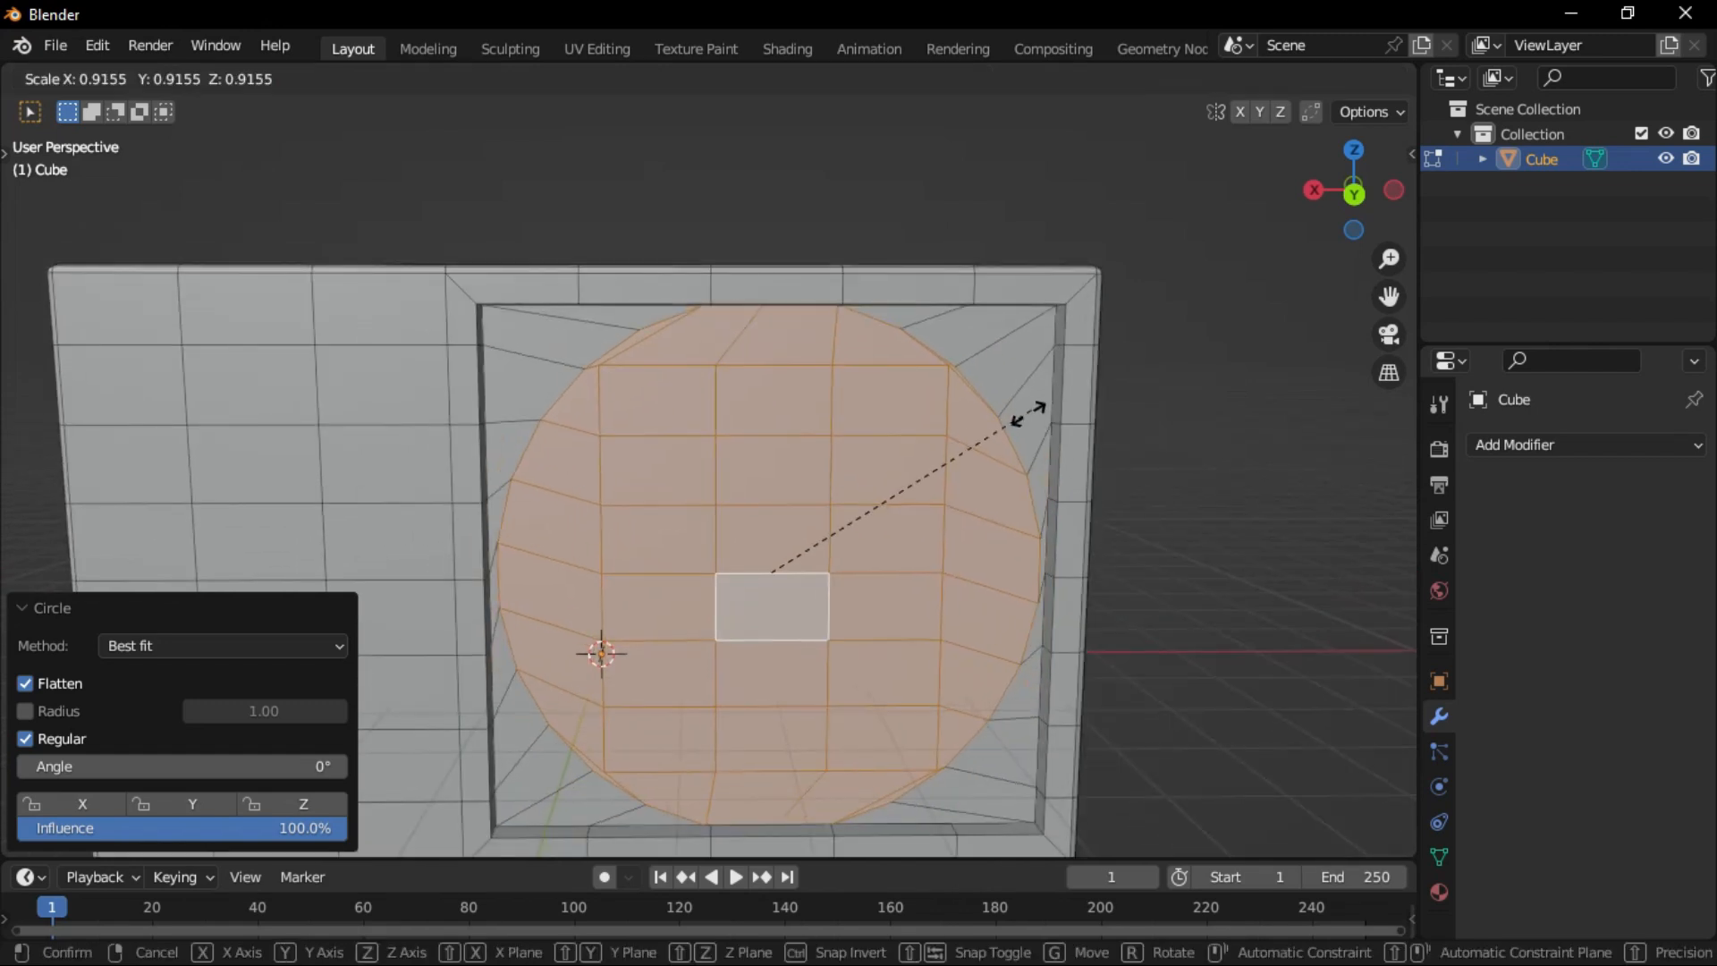
{"action": "left_click", "coordinate": [991, 420]}
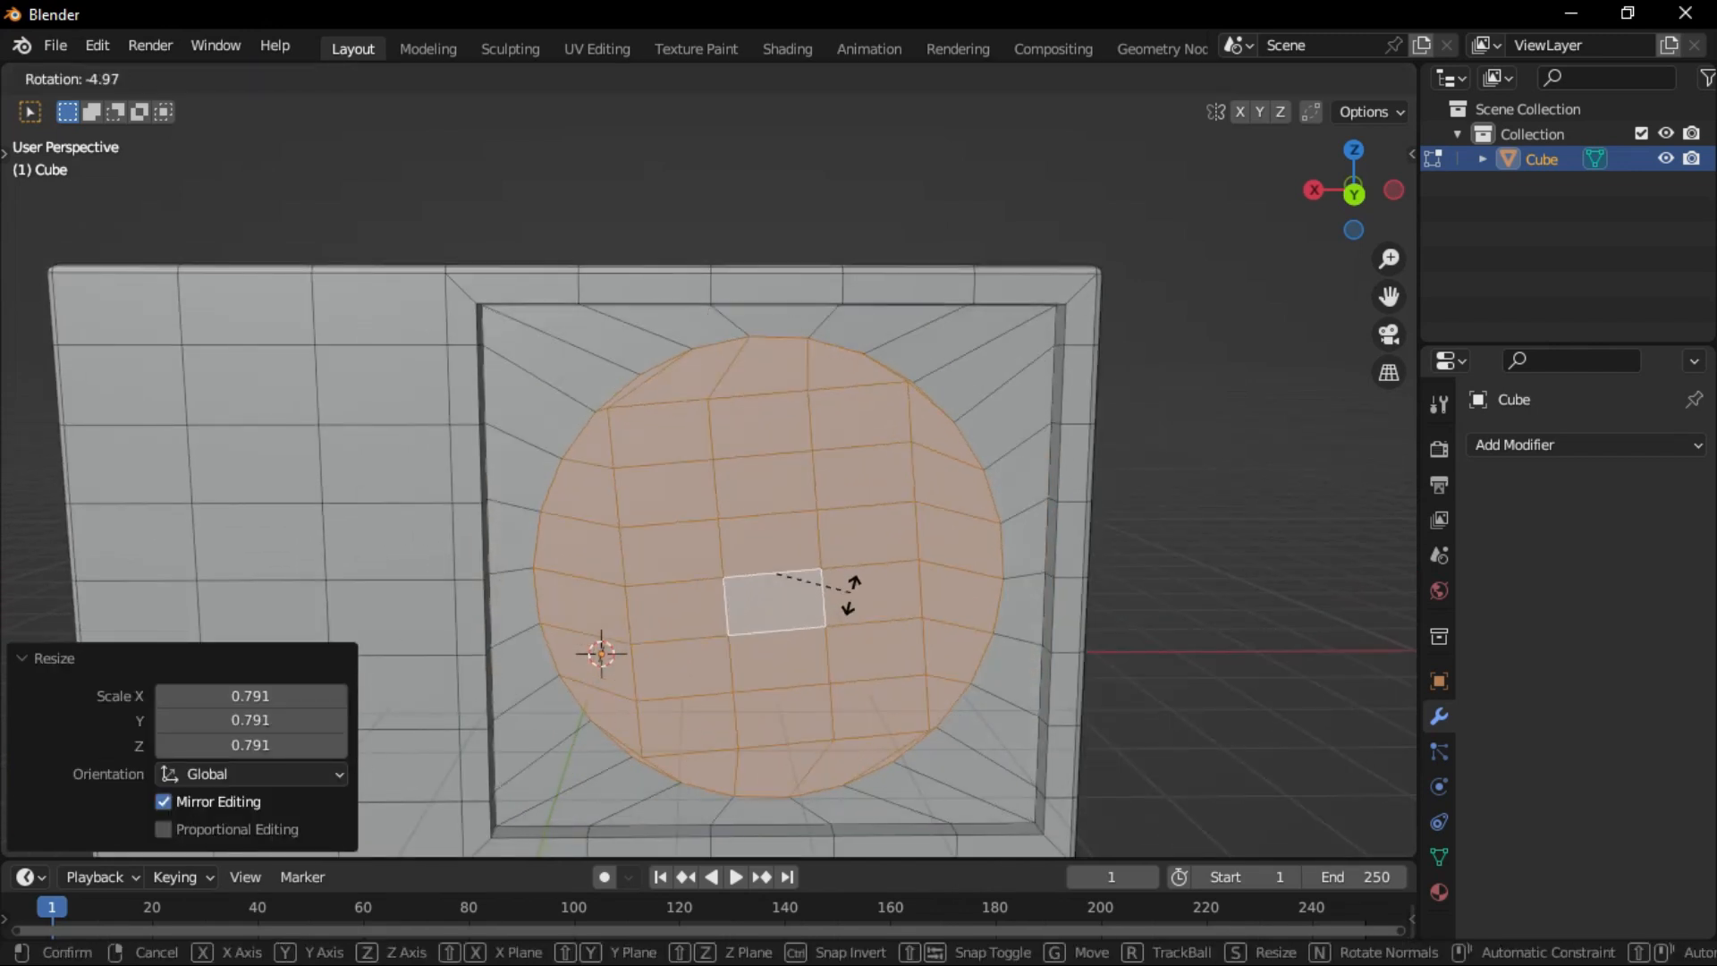
Rotate the circular faces slightly, push them inward along Y as an open round hole, and cut a loop near its inner edge.
{"action": "middle_click_drag", "start_coordinate": [836, 590], "coordinate": [1075, 572]}
{"action": "left_click", "coordinate": [986, 660]}
{"action": "key", "text": "g"}
{"action": "key", "text": "y"}
{"action": "left_click", "coordinate": [930, 694]}
{"action": "left_click", "coordinate": [1088, 521]}
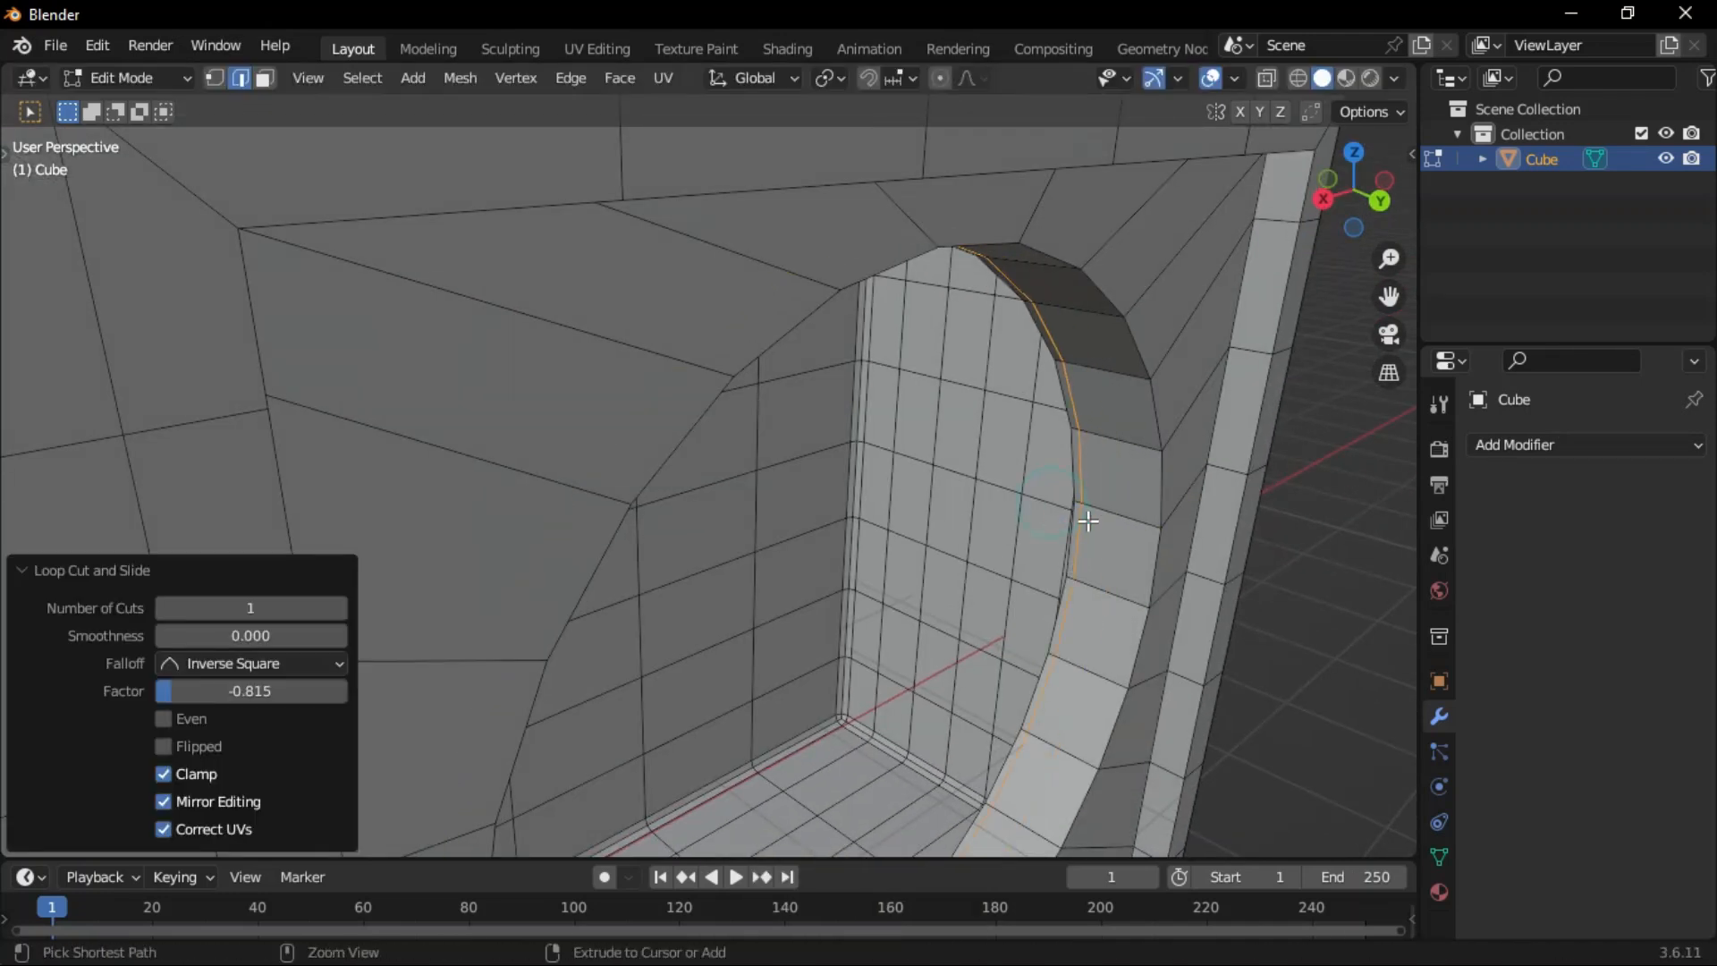
{"action": "left_click", "coordinate": [1146, 548]}
Bevel the front edge loop of the round hole with 2 segments and a width of about 0.039 m.
{"action": "left_click", "coordinate": [1162, 467], "text": "alt"}
{"action": "middle_click_drag", "start_coordinate": [1161, 468], "coordinate": [1119, 491]}
{"action": "left_click", "coordinate": [1130, 485]}
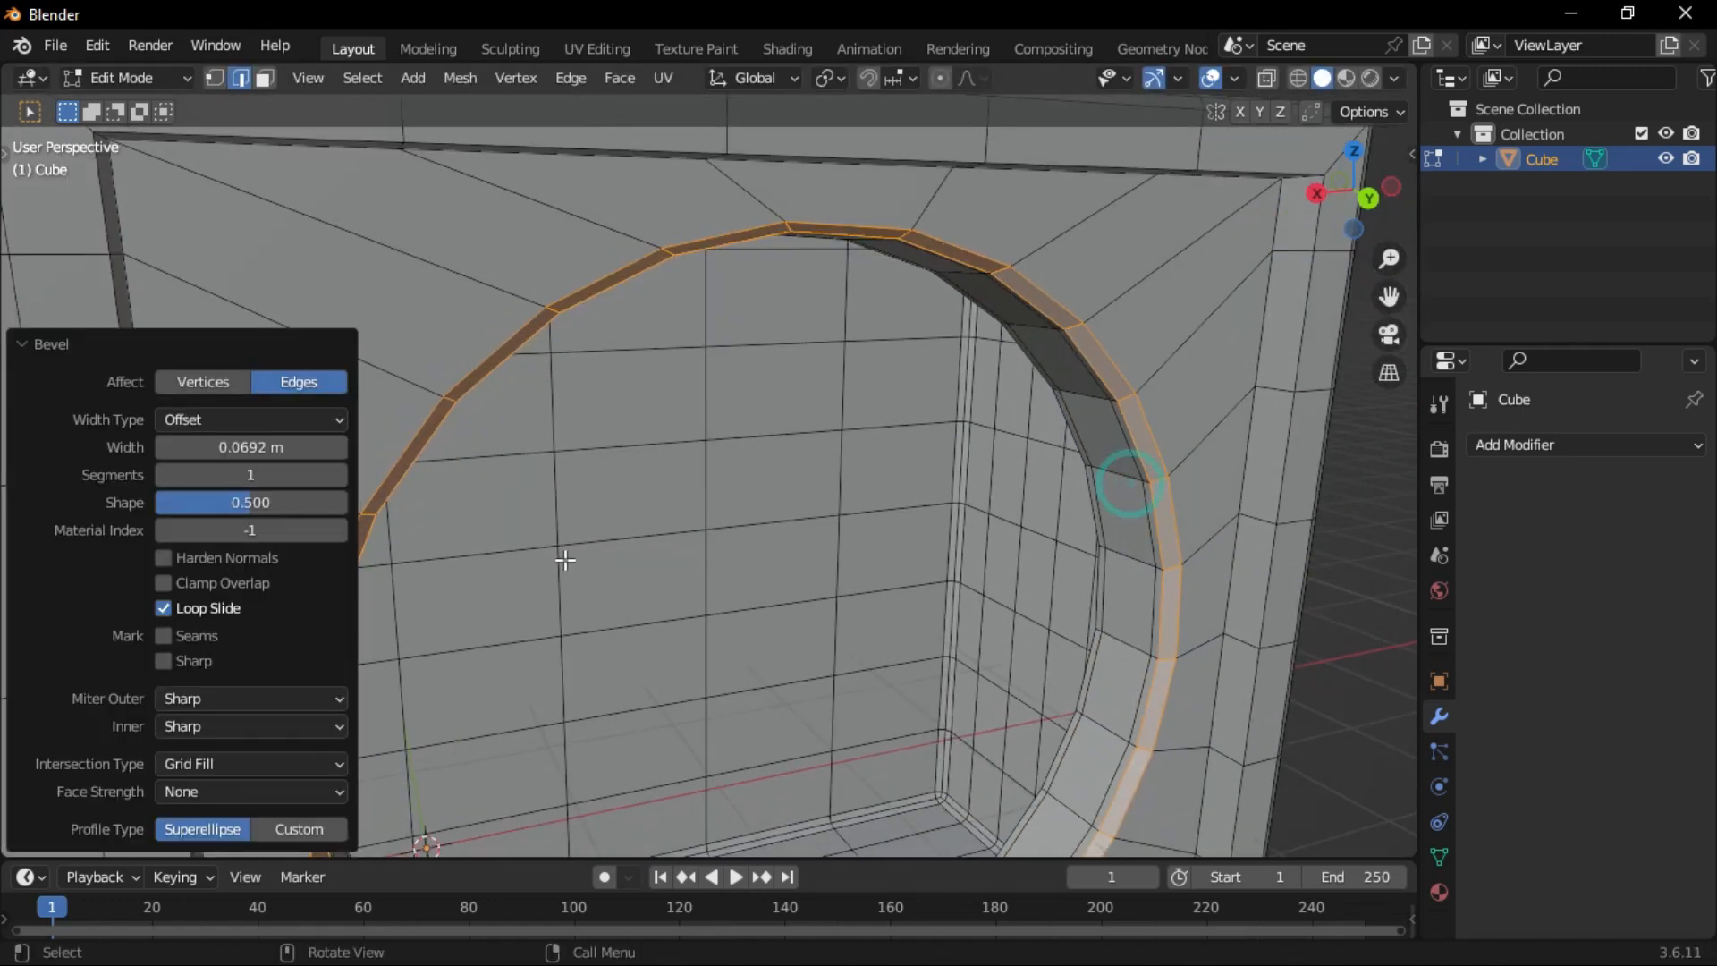
{"action": "scroll", "coordinate": [773, 362], "scroll_direction": "down", "scroll_amount": 3}
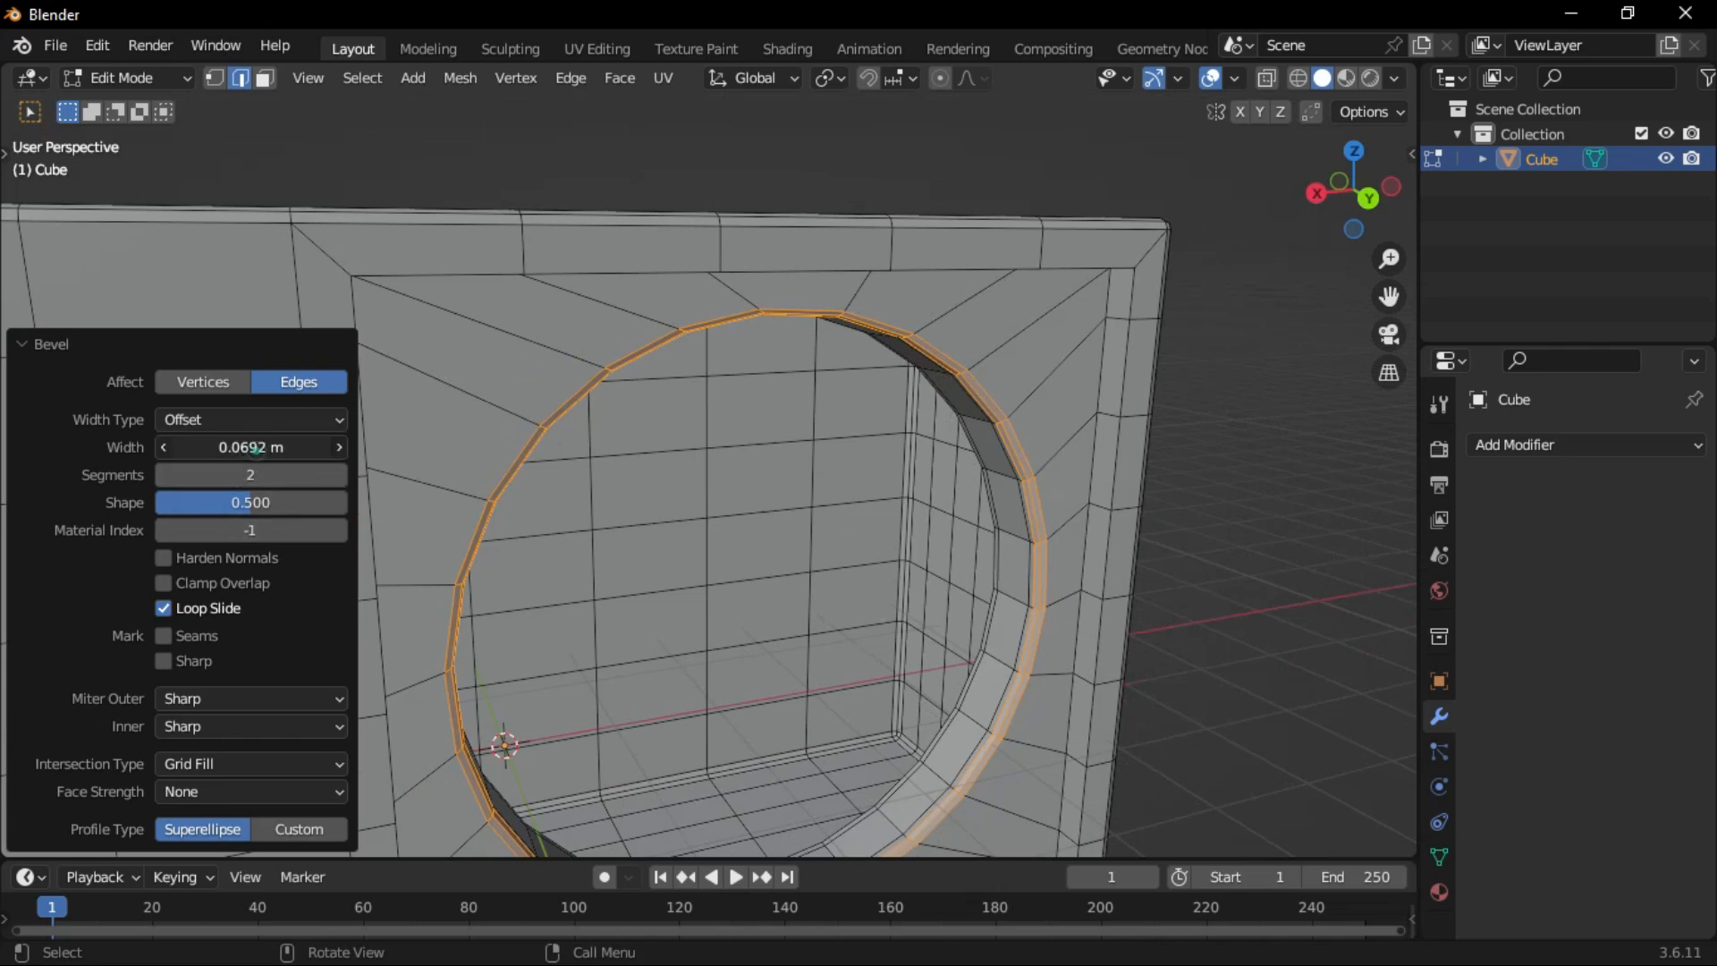
{"action": "left_click_drag", "start_coordinate": [251, 447], "coordinate": [259, 447]}
{"action": "mouse_move", "coordinate": [644, 394]}
{"action": "middle_mouse_down"}
{"action": "mouse_move", "coordinate": [716, 437]}
{"action": "mouse_move", "coordinate": [617, 380]}
{"action": "middle_mouse_up"}
{"action": "key", "text": "ctrl+r"}
{"action": "left_click", "coordinate": [597, 380]}
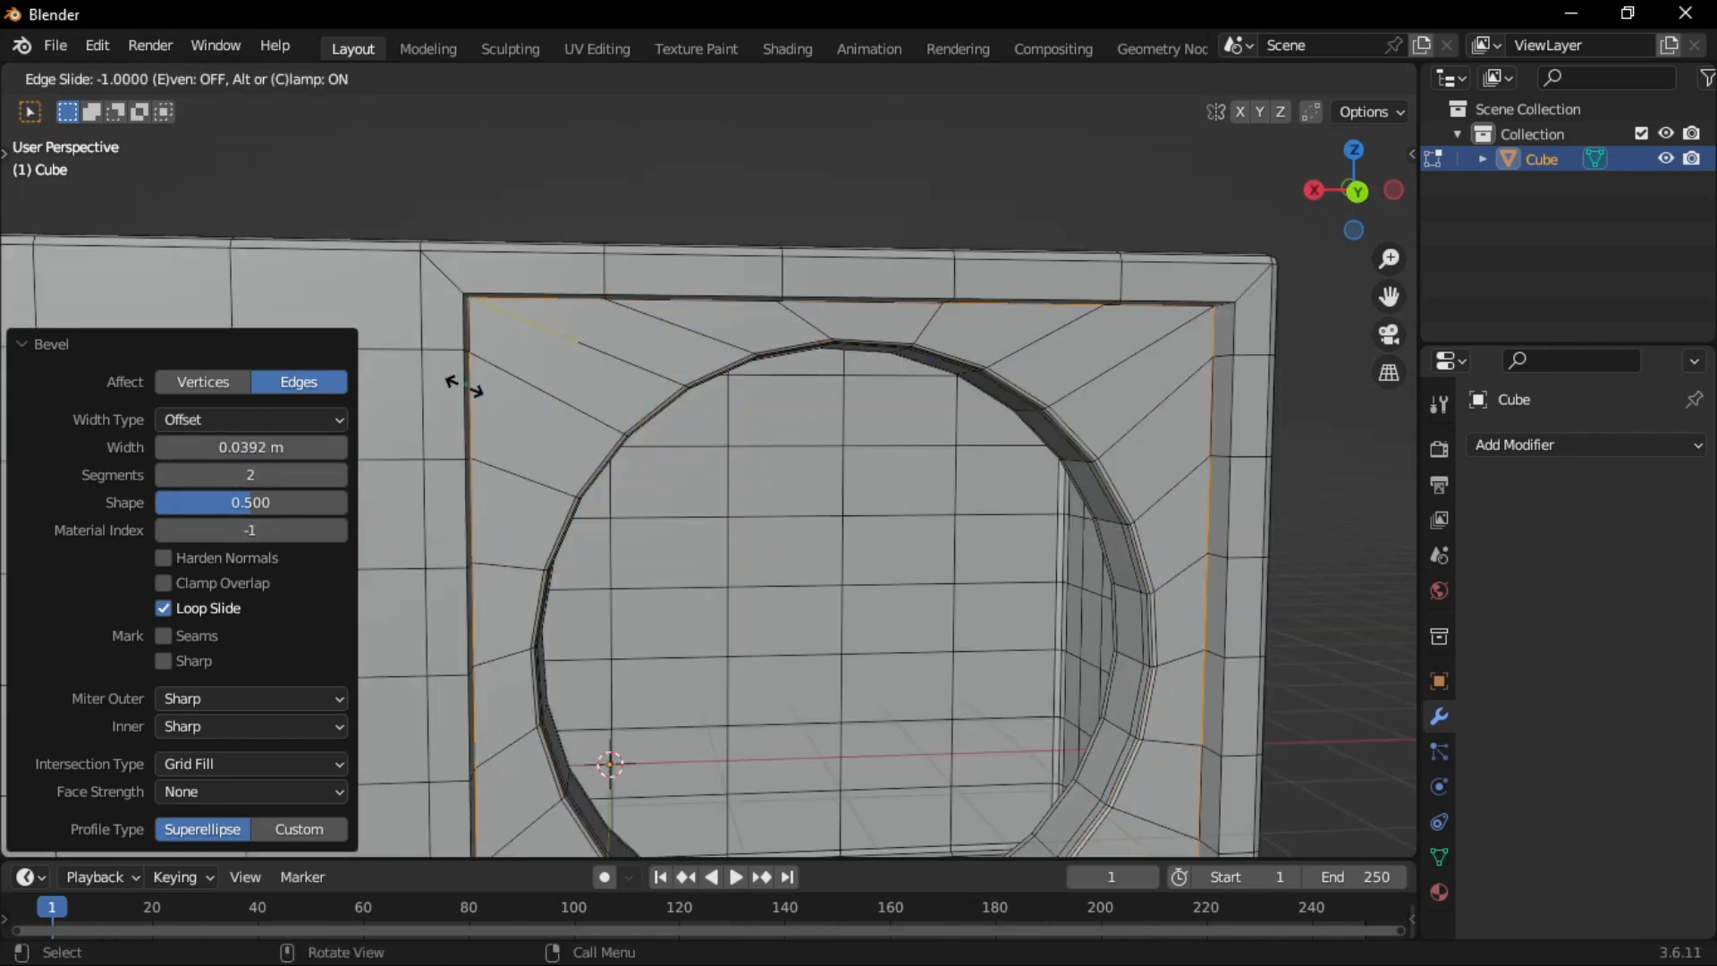
{"action": "left_click", "coordinate": [464, 385]}
{"action": "key", "text": "ctrl+z"}
Add supporting loop cuts around the faces between the round hole and the border of the rectangular recess.
{"action": "key", "text": "ctrl+r"}
{"action": "left_click", "coordinate": [549, 398]}
{"action": "left_click", "coordinate": [608, 428]}
{"action": "scroll", "coordinate": [767, 490], "scroll_direction": "down", "scroll_amount": 2}
{"action": "middle_click_drag", "start_coordinate": [766, 491], "coordinate": [653, 395]}
{"action": "scroll", "coordinate": [665, 425], "scroll_direction": "up", "scroll_amount": 3}
{"action": "left_click", "coordinate": [668, 395]}
{"action": "scroll", "coordinate": [677, 397], "scroll_direction": "down", "scroll_amount": 5}
Leave Edit Mode and shade the casing smooth.
{"action": "key", "text": "Tab"}
{"action": "right_click", "coordinate": [653, 395]}
{"action": "left_click", "coordinate": [671, 422]}
{"action": "middle_click_drag", "start_coordinate": [753, 481], "coordinate": [685, 420]}
Add a Subdivision Surface modifier to the casing with a viewport level of 2.
{"action": "left_click", "coordinate": [1515, 445]}
{"action": "left_click", "coordinate": [1247, 897]}
{"action": "middle_click_drag", "start_coordinate": [1154, 573], "coordinate": [1221, 626]}
{"action": "left_click", "coordinate": [1662, 555]}
{"action": "middle_click_drag", "start_coordinate": [1314, 573], "coordinate": [1195, 508]}
Select the grid faces on the casing's narrow +X side and subdivide them once.
{"action": "middle_click_drag", "start_coordinate": [545, 545], "coordinate": [791, 566]}
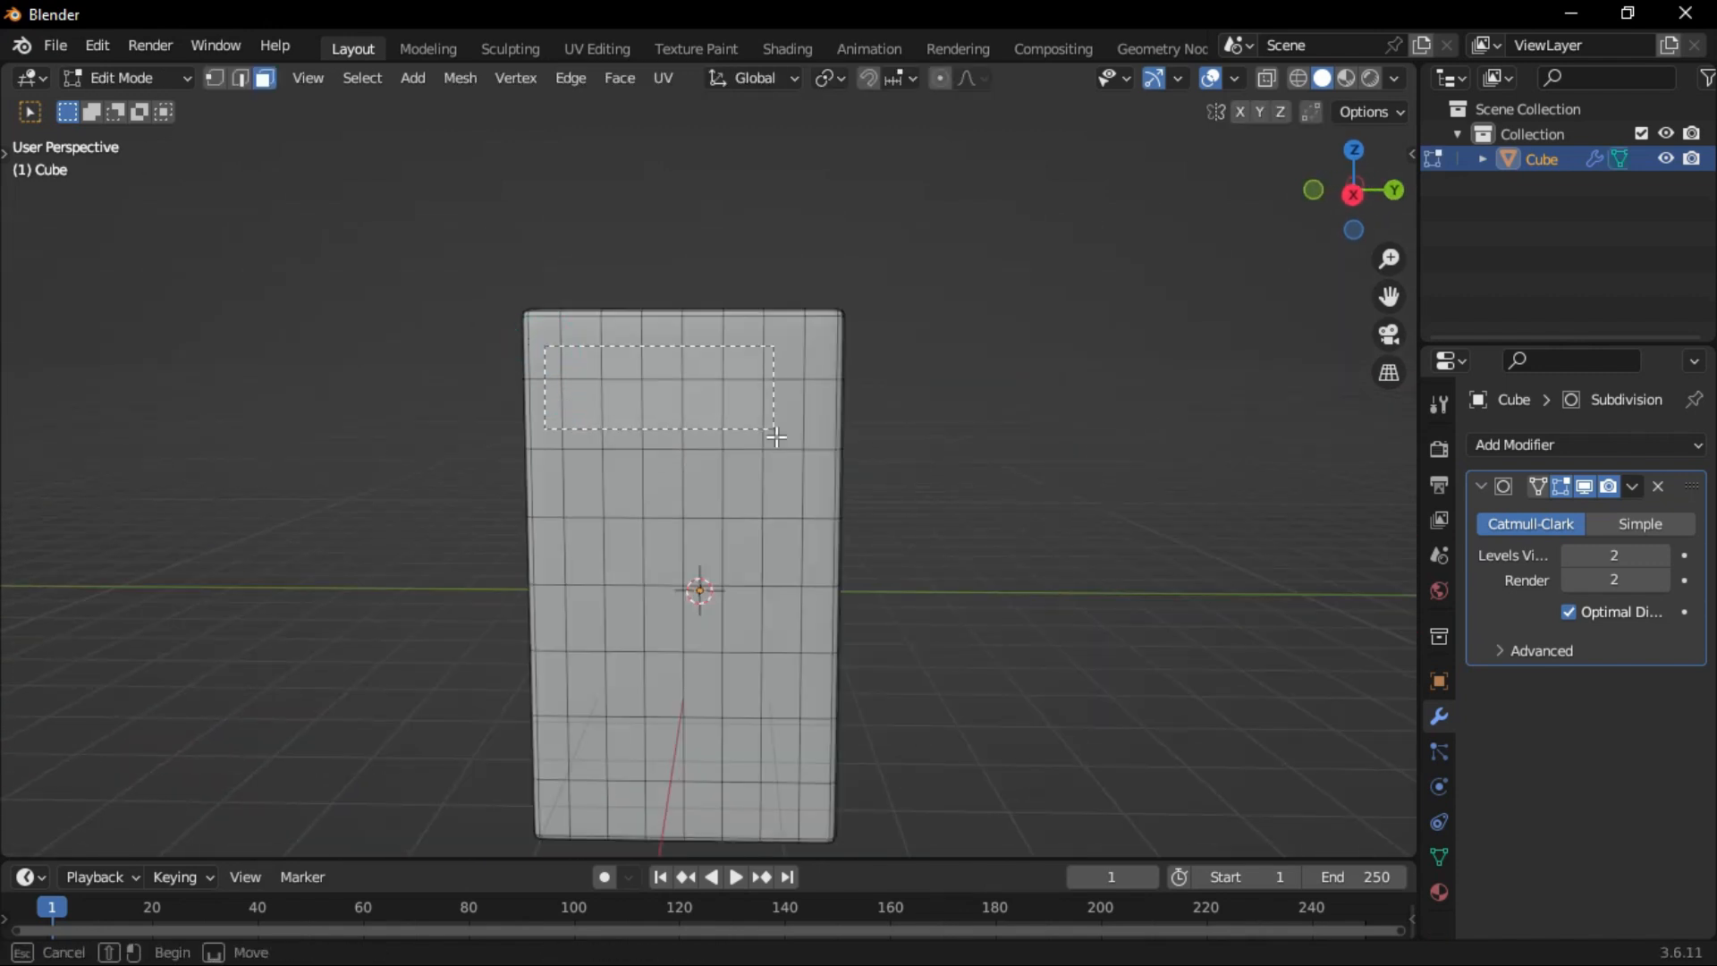
{"action": "middle_click_drag", "start_coordinate": [804, 779], "coordinate": [633, 413]}
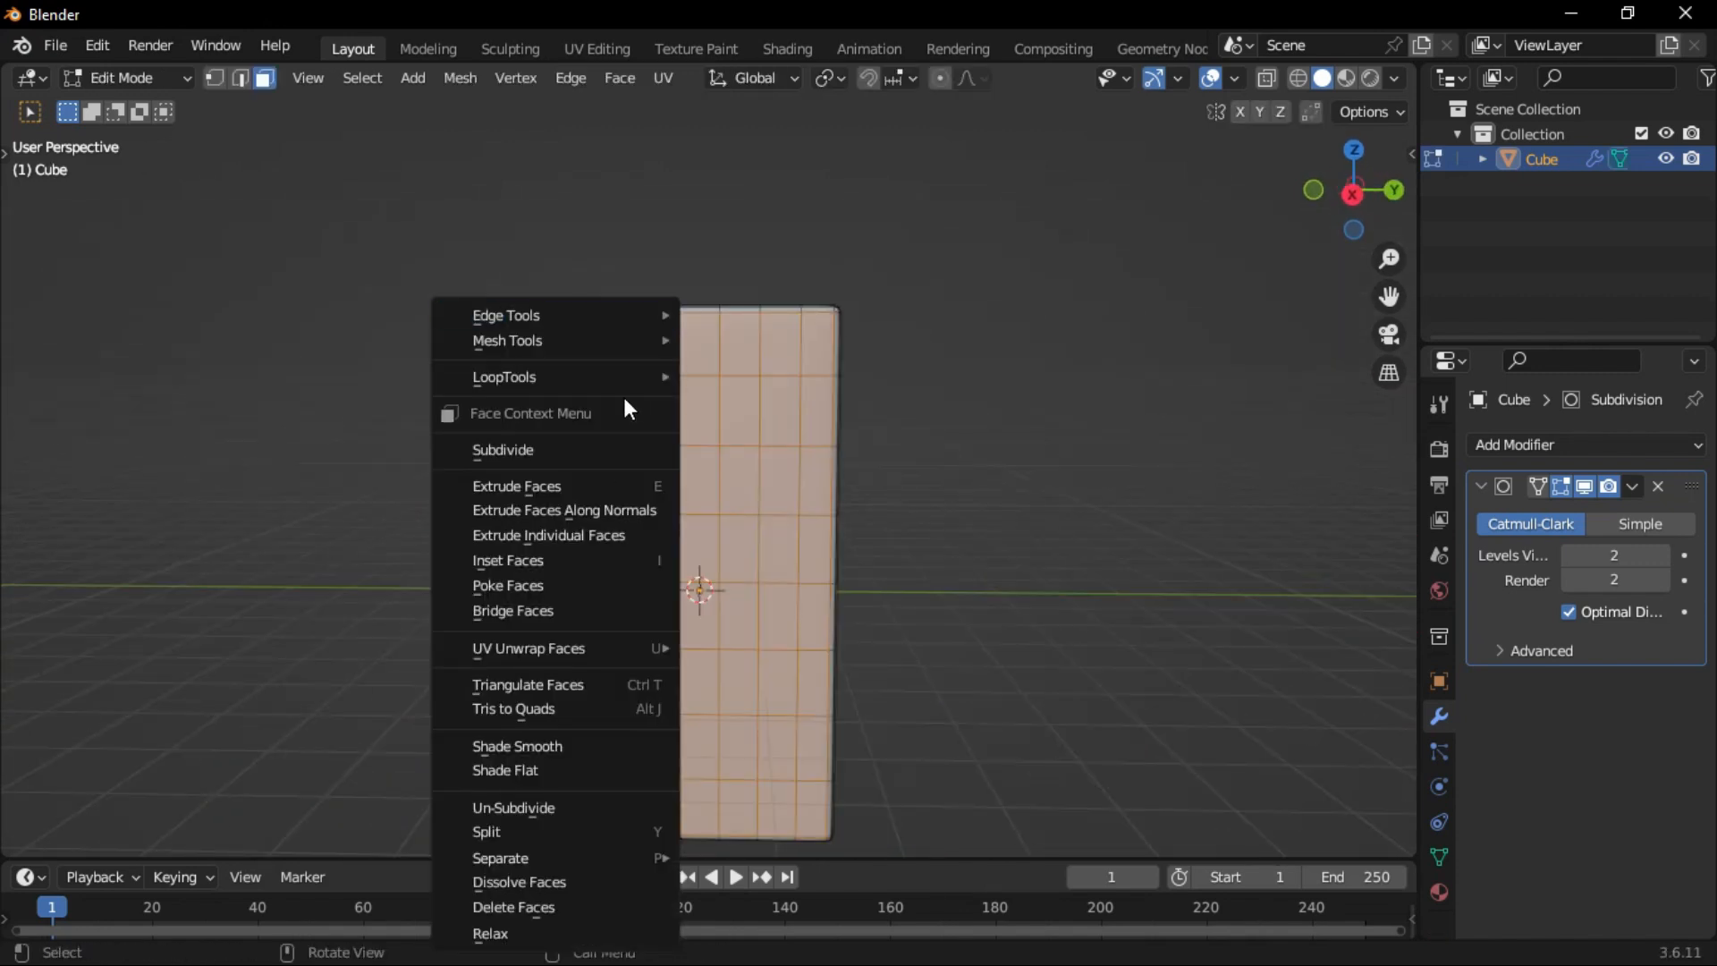
{"action": "left_click", "coordinate": [597, 450]}
{"action": "key", "text": "KP_3"}
{"action": "scroll", "coordinate": [1035, 382], "scroll_direction": "up", "scroll_amount": 1}
{"action": "left_click", "coordinate": [1035, 383]}
Select evenly spaced rows of four adjacent faces in two columns on the +X side for the vent slots.
{"action": "middle_click_drag", "start_coordinate": [345, 532], "coordinate": [477, 451], "text": "ctrl"}
{"action": "middle_click_drag", "start_coordinate": [479, 439], "coordinate": [470, 400], "text": "shift"}
{"action": "left_click", "coordinate": [513, 272]}
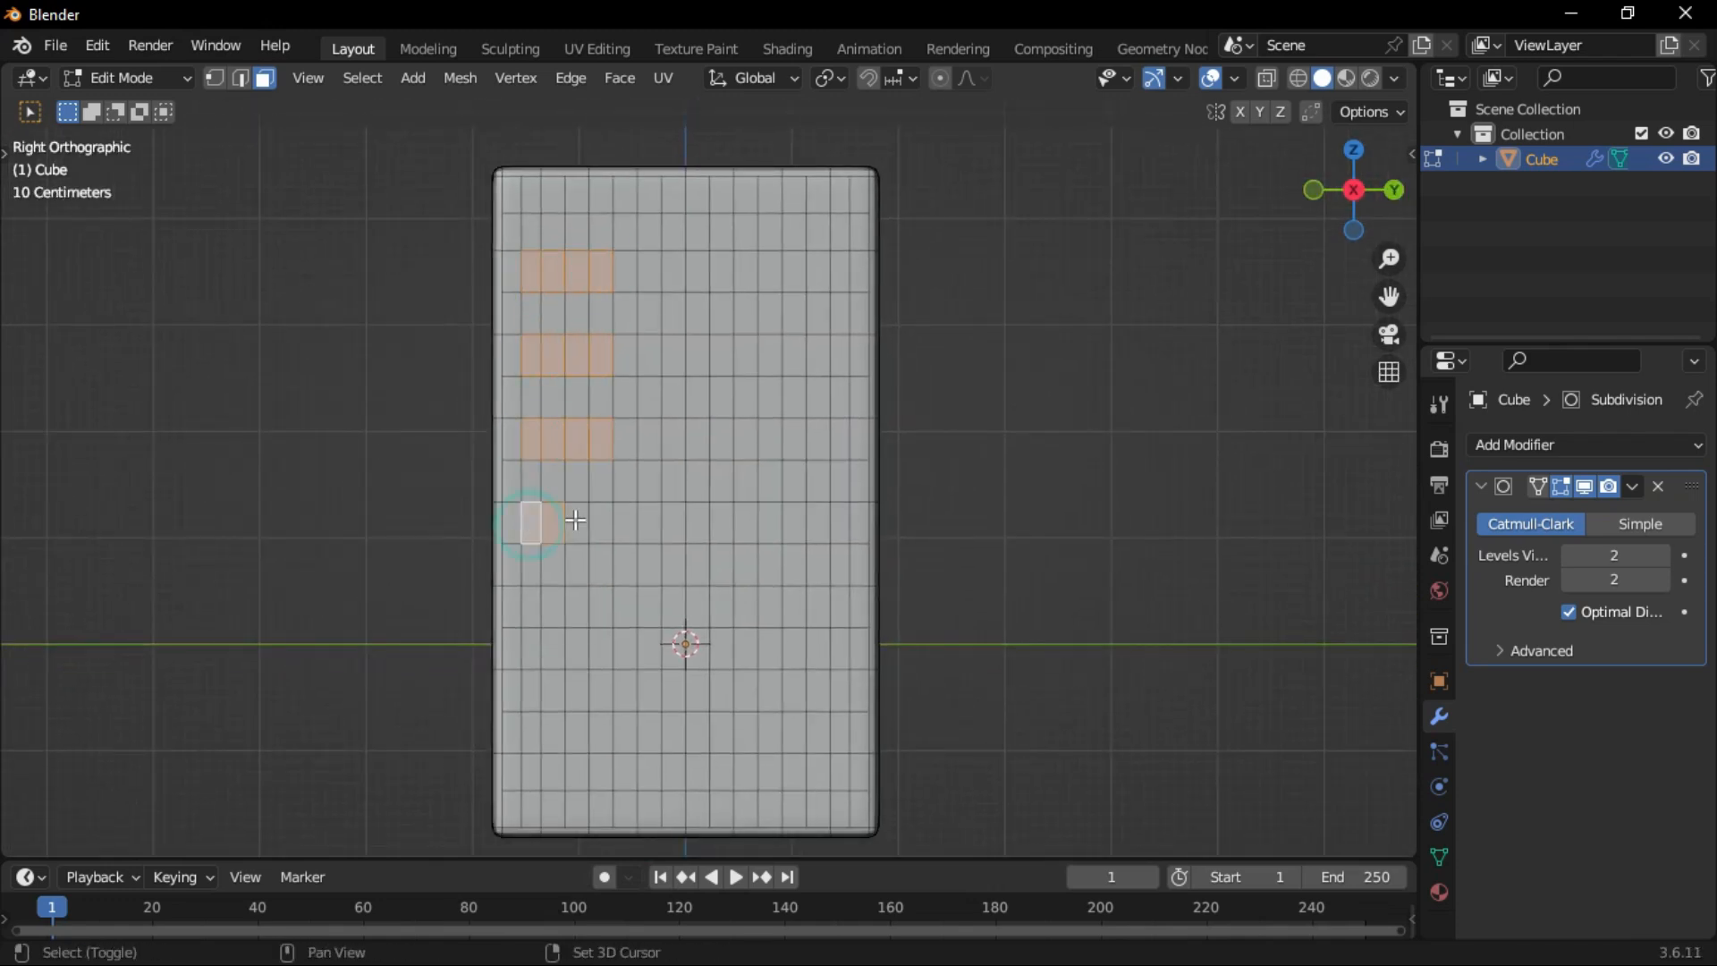
{"action": "left_click", "coordinate": [577, 522], "text": "shift"}
{"action": "left_click", "coordinate": [600, 523], "text": "shift"}
{"action": "left_click", "coordinate": [553, 606], "text": "shift"}
{"action": "left_click", "coordinate": [674, 740], "text": "shift"}
{"action": "middle_click_drag", "start_coordinate": [674, 740], "coordinate": [1017, 475]}
Inset the selected vent faces and extrude them into the casing as slots.
{"action": "key", "text": "i"}
{"action": "left_click", "coordinate": [1077, 332]}
{"action": "middle_click_drag", "start_coordinate": [1077, 332], "coordinate": [888, 383]}
{"action": "key", "text": "e"}
{"action": "left_click", "coordinate": [883, 390]}
{"action": "key", "text": "e"}
{"action": "right_click", "coordinate": [891, 387]}
{"action": "key", "text": "ctrl+z"}
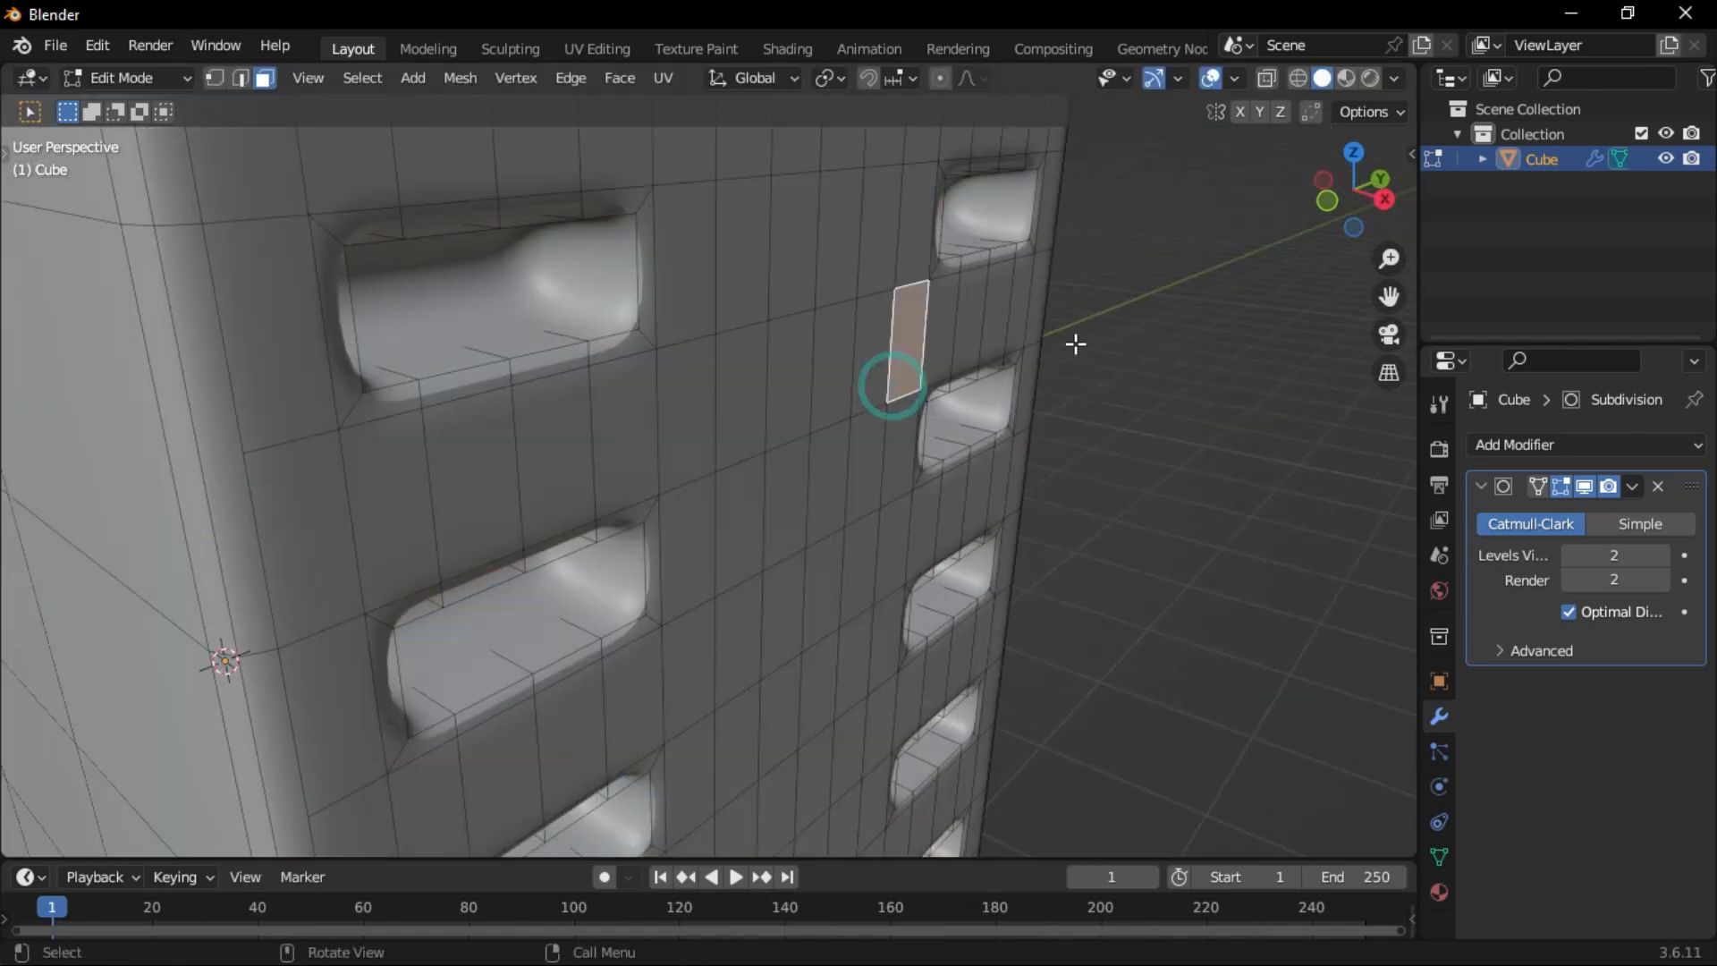
Turn off the Subdivision preview in Edit Mode and add a loop cut inside the first vent slot near its opening.
{"action": "left_click", "coordinate": [1538, 487]}
{"action": "left_click", "coordinate": [1561, 486]}
{"action": "middle_click_drag", "start_coordinate": [767, 486], "coordinate": [502, 444]}
{"action": "key", "text": "ctrl+r"}
{"action": "left_click", "coordinate": [501, 444]}
{"action": "left_click", "coordinate": [567, 487]}
Add loop cuts just inside the openings of the next vent slots in the column.
{"action": "key", "text": "ctrl+r"}
{"action": "left_click", "coordinate": [628, 542]}
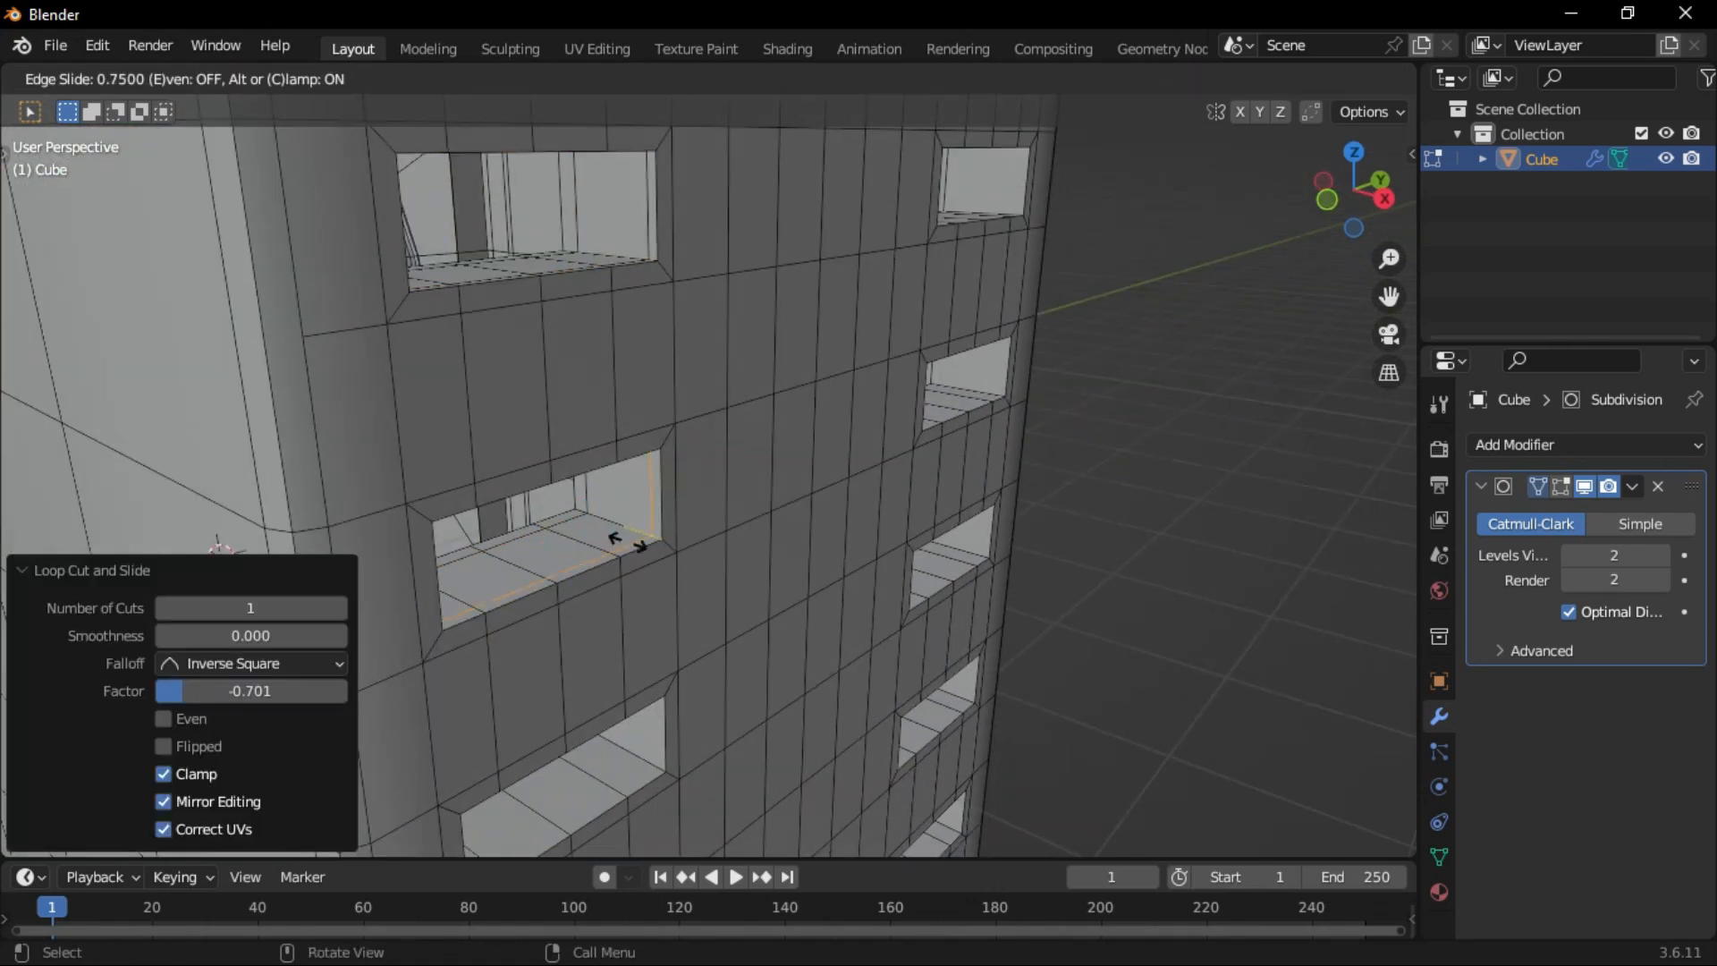
{"action": "left_click", "coordinate": [627, 542]}
{"action": "key", "text": "ctrl+r"}
{"action": "left_click", "coordinate": [614, 513]}
{"action": "left_click", "coordinate": [614, 515]}
{"action": "key", "text": "ctrl+r"}
{"action": "left_click", "coordinate": [641, 465]}
{"action": "key", "text": "ctrl+r"}
{"action": "left_click", "coordinate": [707, 501]}
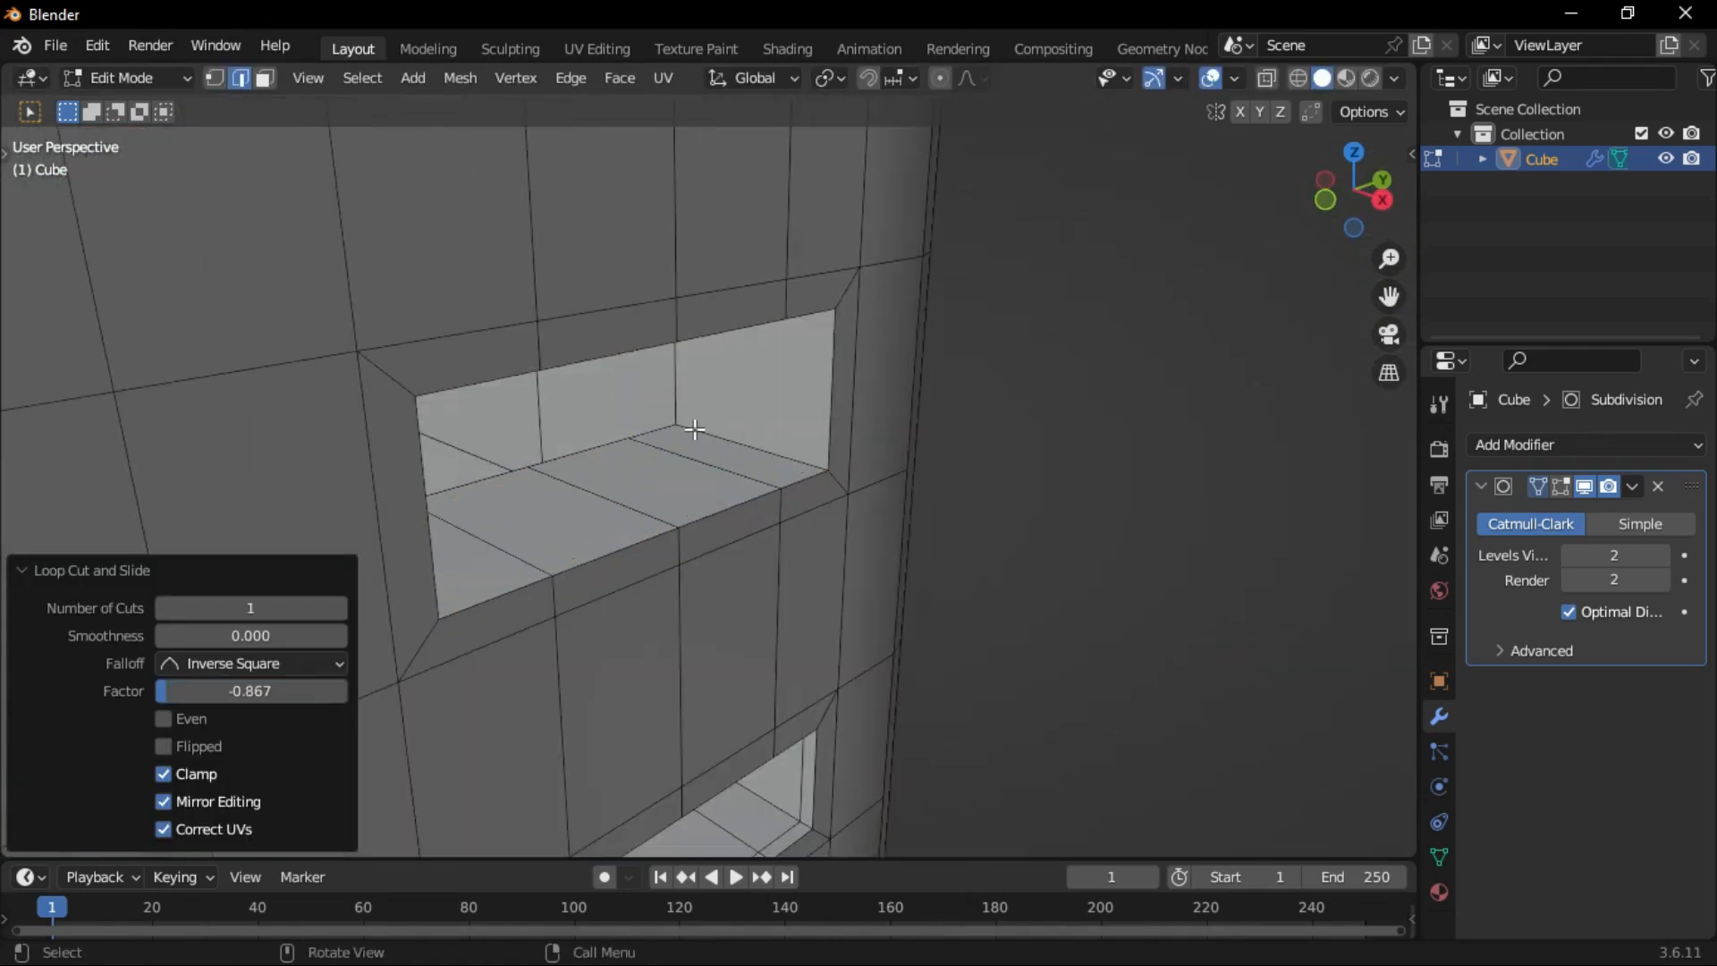
Add loop cuts inside further vent slots and slide the last one toward the opening with a factor of 0.630.
{"action": "key", "text": "ctrl+r"}
{"action": "left_click", "coordinate": [695, 429]}
{"action": "middle_click_drag", "start_coordinate": [695, 447], "coordinate": [668, 599]}
{"action": "key", "text": "ctrl+r"}
{"action": "left_click", "coordinate": [635, 548]}
{"action": "key", "text": "ctrl+r"}
{"action": "left_click", "coordinate": [797, 430]}
{"action": "key", "text": "g"}
{"action": "key", "text": "g"}
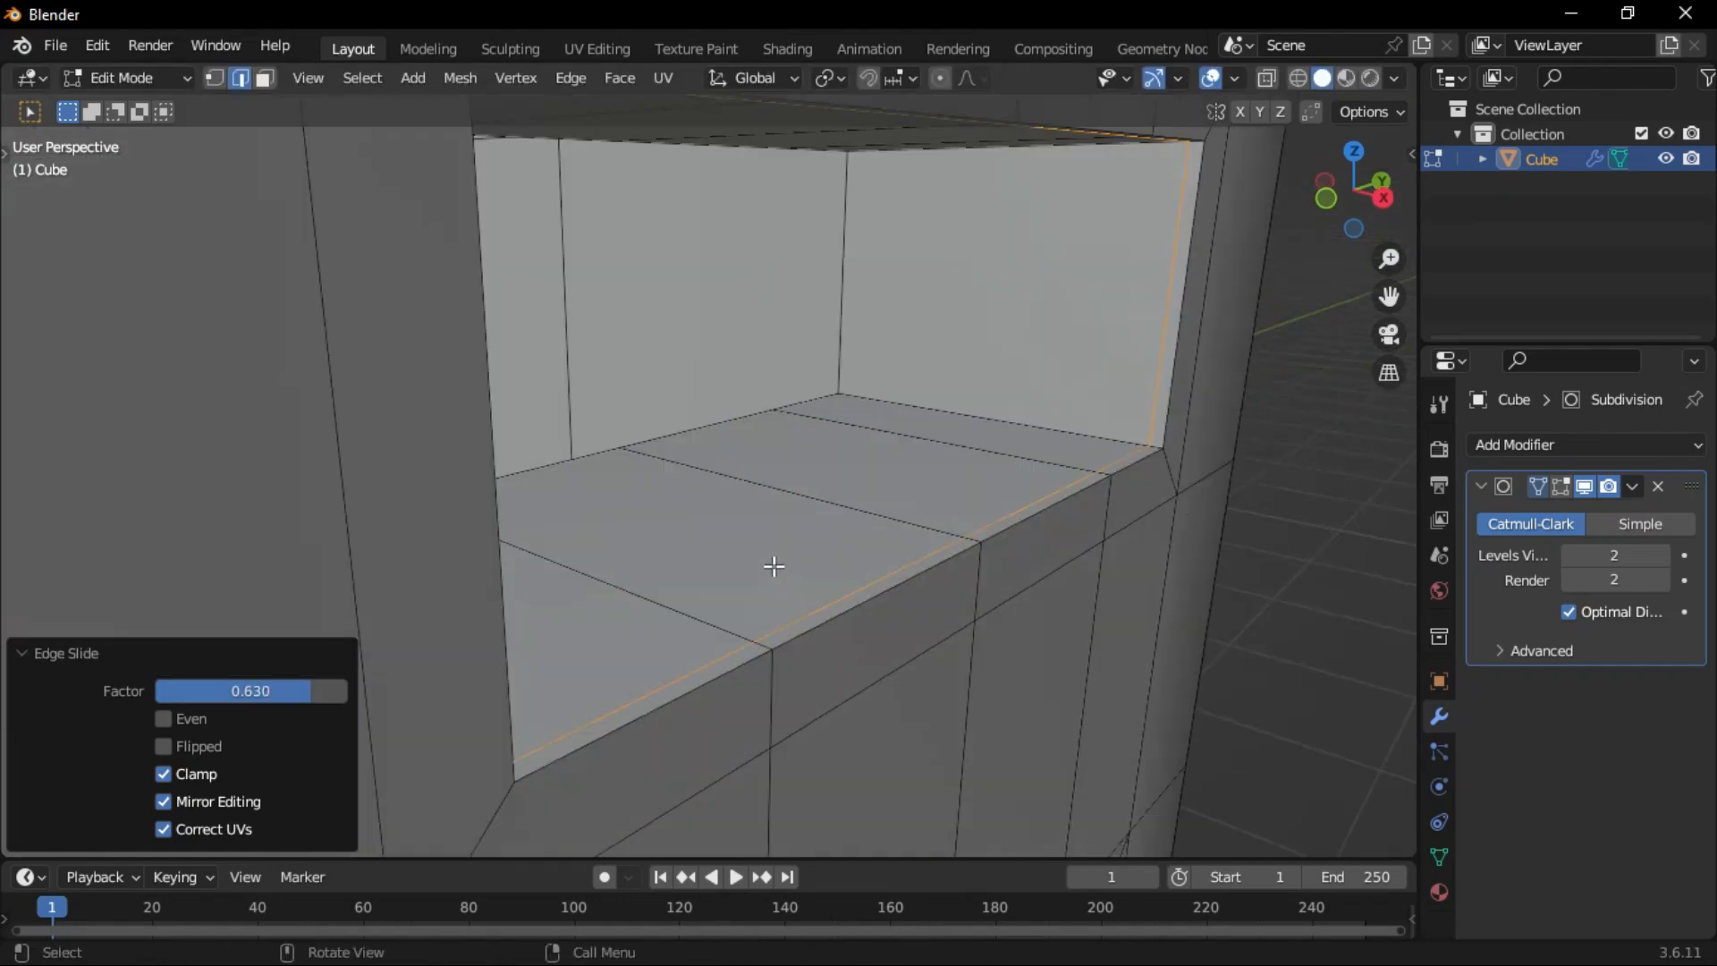
Add a loop cut near the opening of the remaining vent slot and return to Object Mode.
{"action": "middle_click_drag", "start_coordinate": [774, 566], "coordinate": [859, 527]}
{"action": "key", "text": "ctrl+r"}
{"action": "left_click", "coordinate": [890, 521]}
{"action": "left_click", "coordinate": [889, 521]}
{"action": "key", "text": "Tab"}
Examine the smoothed casing with its vent slots and round opening from several sides.
{"action": "middle_click_drag", "start_coordinate": [824, 399], "coordinate": [357, 429]}
{"action": "scroll", "coordinate": [582, 415], "scroll_direction": "down", "scroll_amount": 4}
{"action": "scroll", "coordinate": [329, 554], "scroll_direction": "down", "scroll_amount": 4}
{"action": "middle_click_drag", "start_coordinate": [1002, 385], "coordinate": [894, 385]}
{"action": "left_click", "coordinate": [894, 385]}
{"action": "middle_click_drag", "start_coordinate": [805, 429], "coordinate": [545, 496]}
{"action": "middle_click_drag", "start_coordinate": [698, 492], "coordinate": [528, 490]}
{"action": "left_click", "coordinate": [689, 480]}
In Edit Mode, select a four-column block of faces running the full height of the casing's plain -X side.
{"action": "key", "text": "Tab"}
{"action": "left_click", "coordinate": [814, 501]}
{"action": "middle_click_drag", "start_coordinate": [858, 501], "coordinate": [594, 510]}
{"action": "left_click", "coordinate": [728, 643], "text": "ctrl+shift"}
{"action": "left_click", "coordinate": [641, 340], "text": "ctrl+shift"}
{"action": "scroll", "coordinate": [767, 367], "scroll_direction": "up", "scroll_amount": 2}
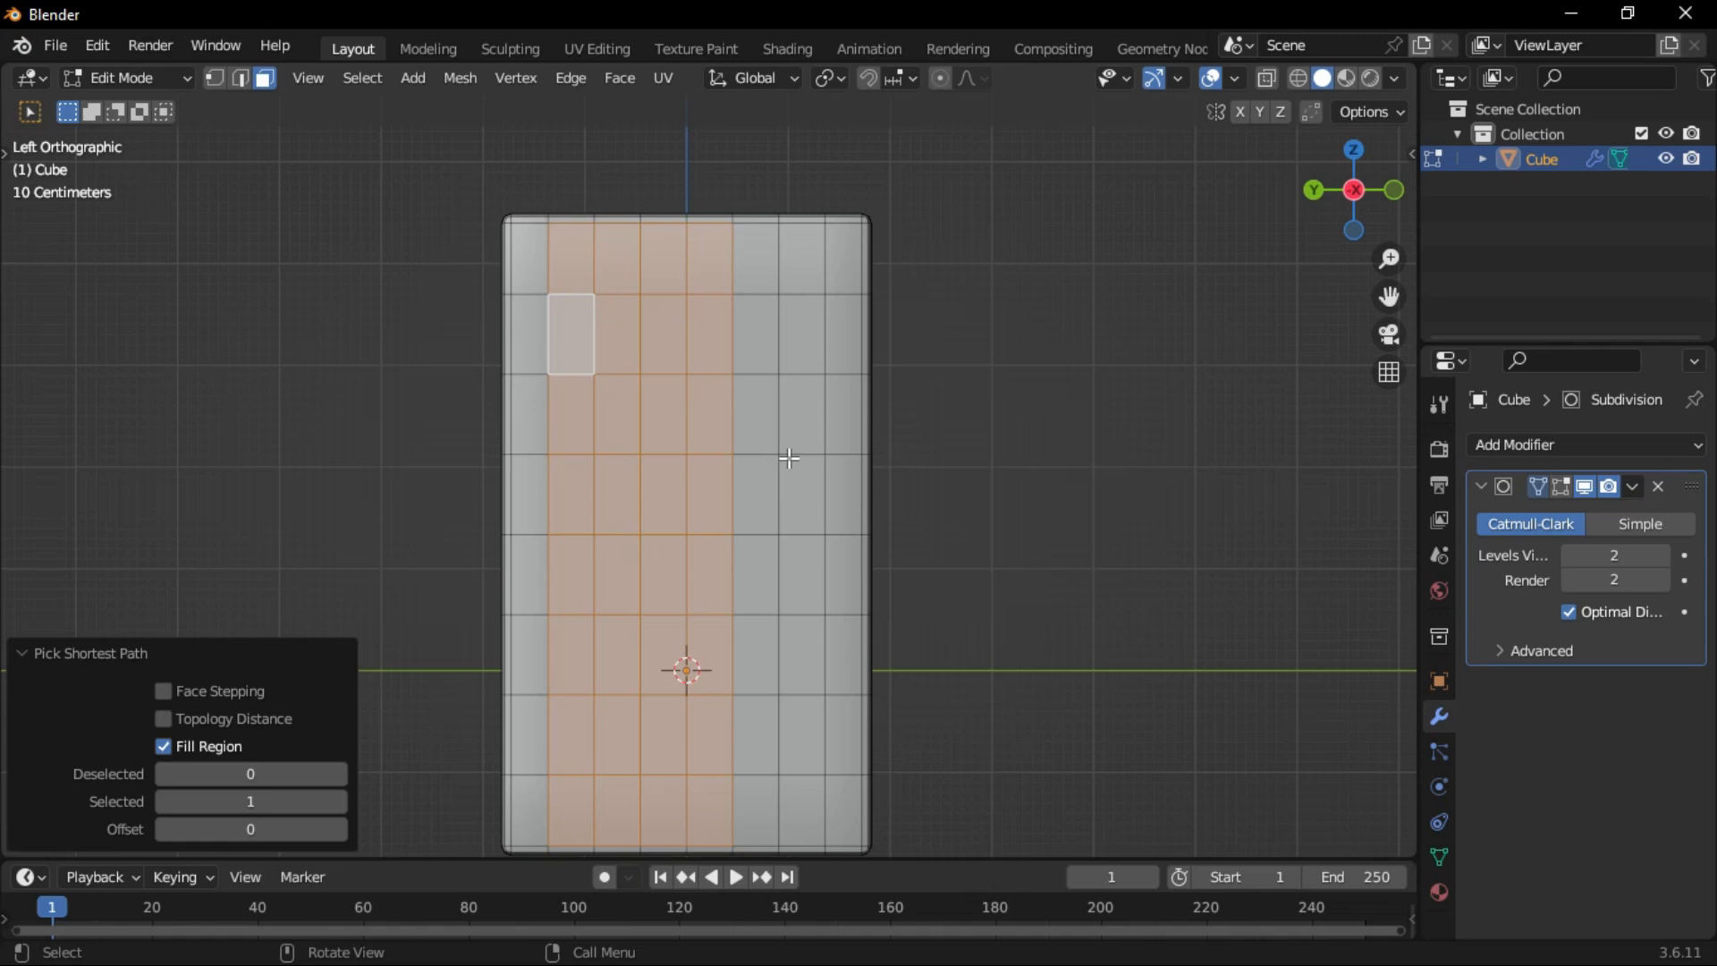
{"action": "left_click", "coordinate": [1015, 329]}
Extrude the selected side panel inward and move it about -0.013 m along X.
{"action": "middle_click_drag", "start_coordinate": [626, 384], "coordinate": [762, 431]}
{"action": "key", "text": "e"}
{"action": "left_click", "coordinate": [850, 578]}
{"action": "key", "text": "g"}
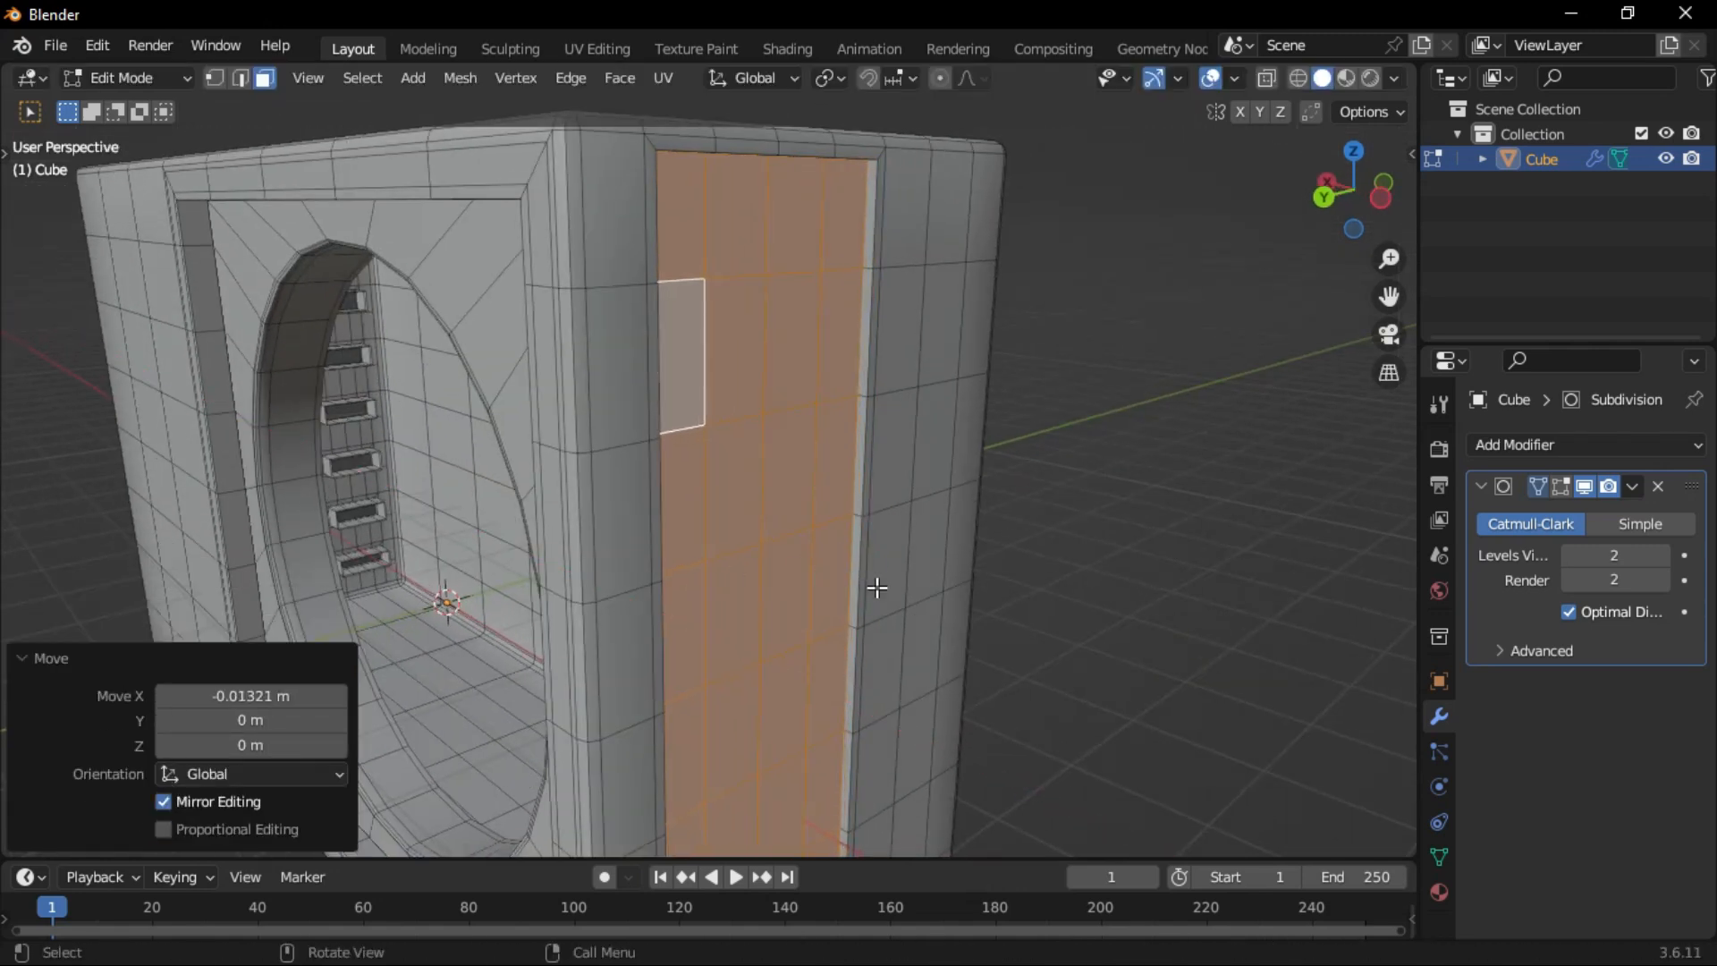
Add two supporting loop cuts around the recessed side panel, the last with a factor of 0.154.
{"action": "scroll", "coordinate": [717, 552], "scroll_direction": "up", "scroll_amount": 4}
{"action": "key", "text": "ctrl+r"}
{"action": "left_click", "coordinate": [834, 537]}
{"action": "left_click", "coordinate": [845, 542]}
{"action": "key", "text": "ctrl+r"}
{"action": "left_click", "coordinate": [852, 550]}
{"action": "left_click", "coordinate": [855, 552]}
{"action": "middle_click_drag", "start_coordinate": [855, 545], "coordinate": [741, 476]}
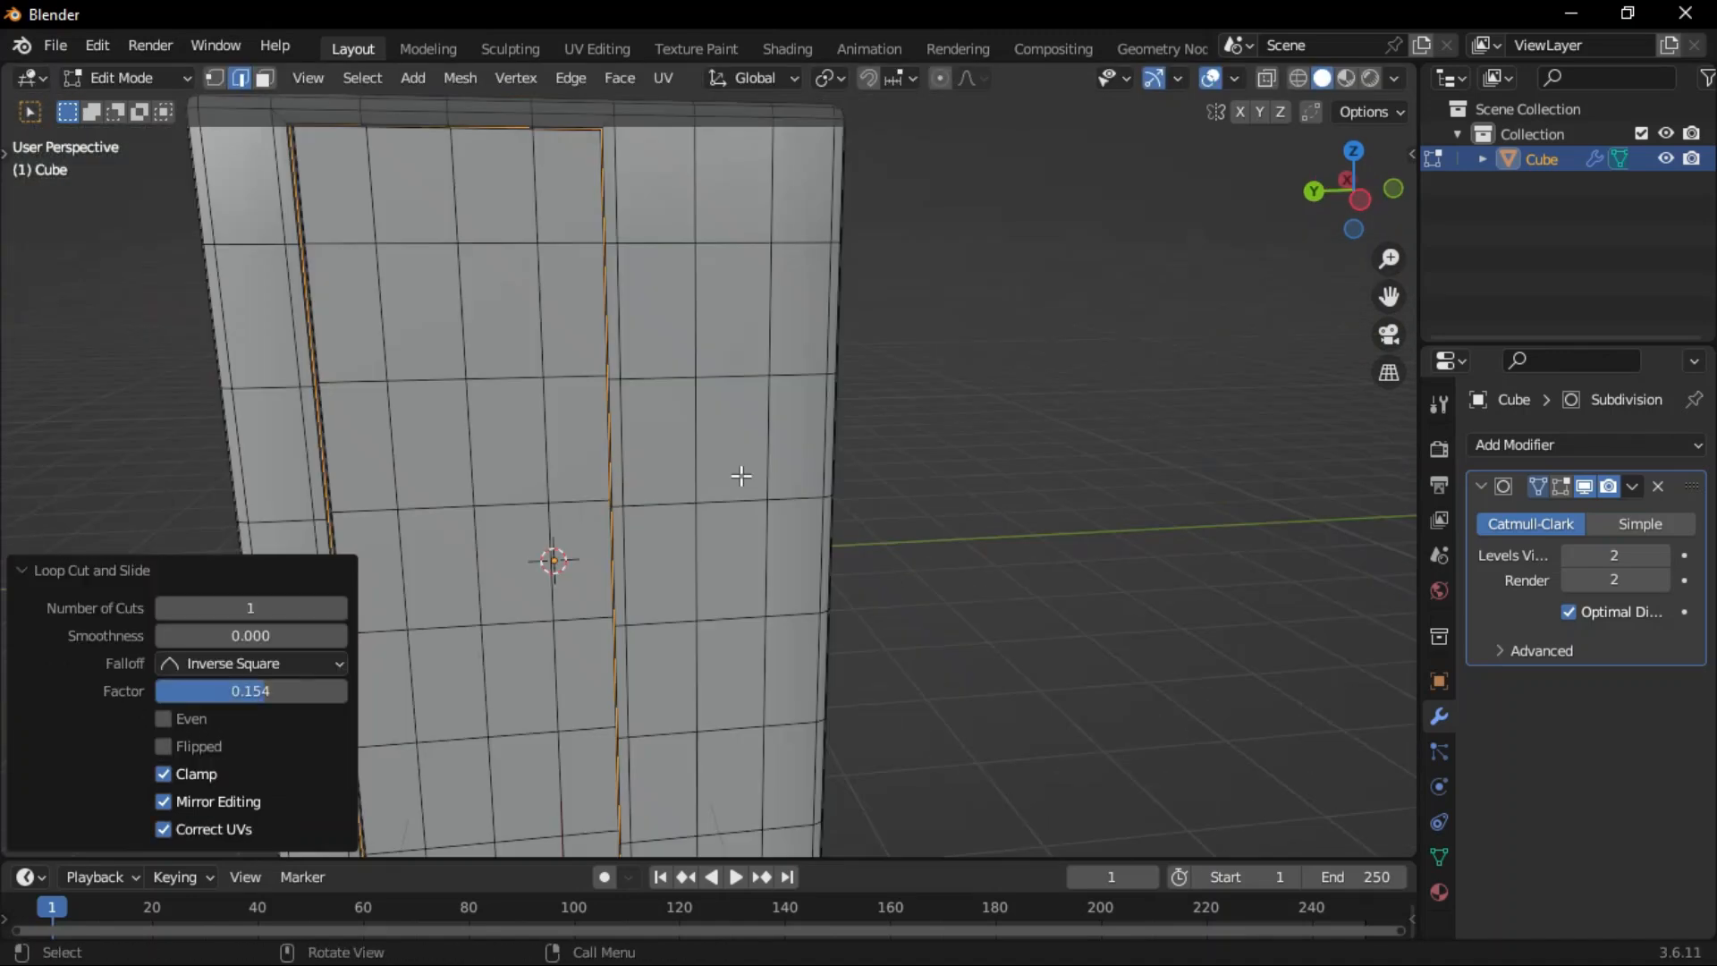
Add a cube, move it -5.8325 m along X and resize it into a tall box over the casing's recessed side panel.
{"action": "key", "text": "Tab"}
{"action": "scroll", "coordinate": [728, 272], "scroll_direction": "down", "scroll_amount": 5}
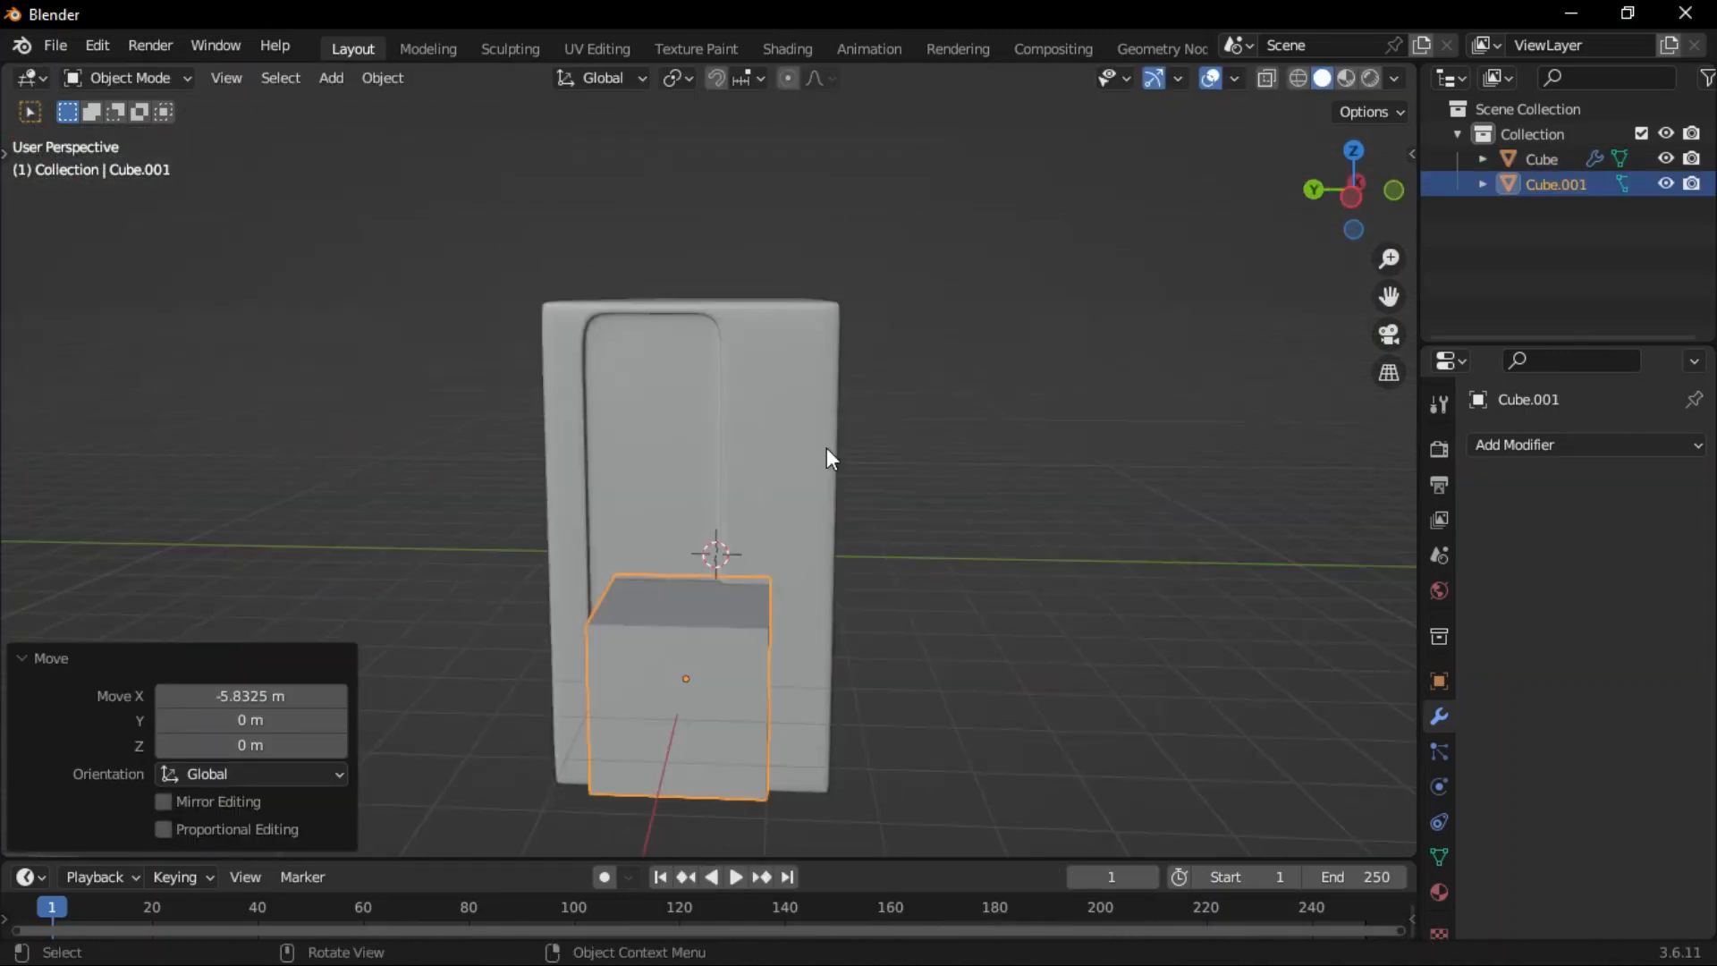
{"action": "key", "text": "g"}
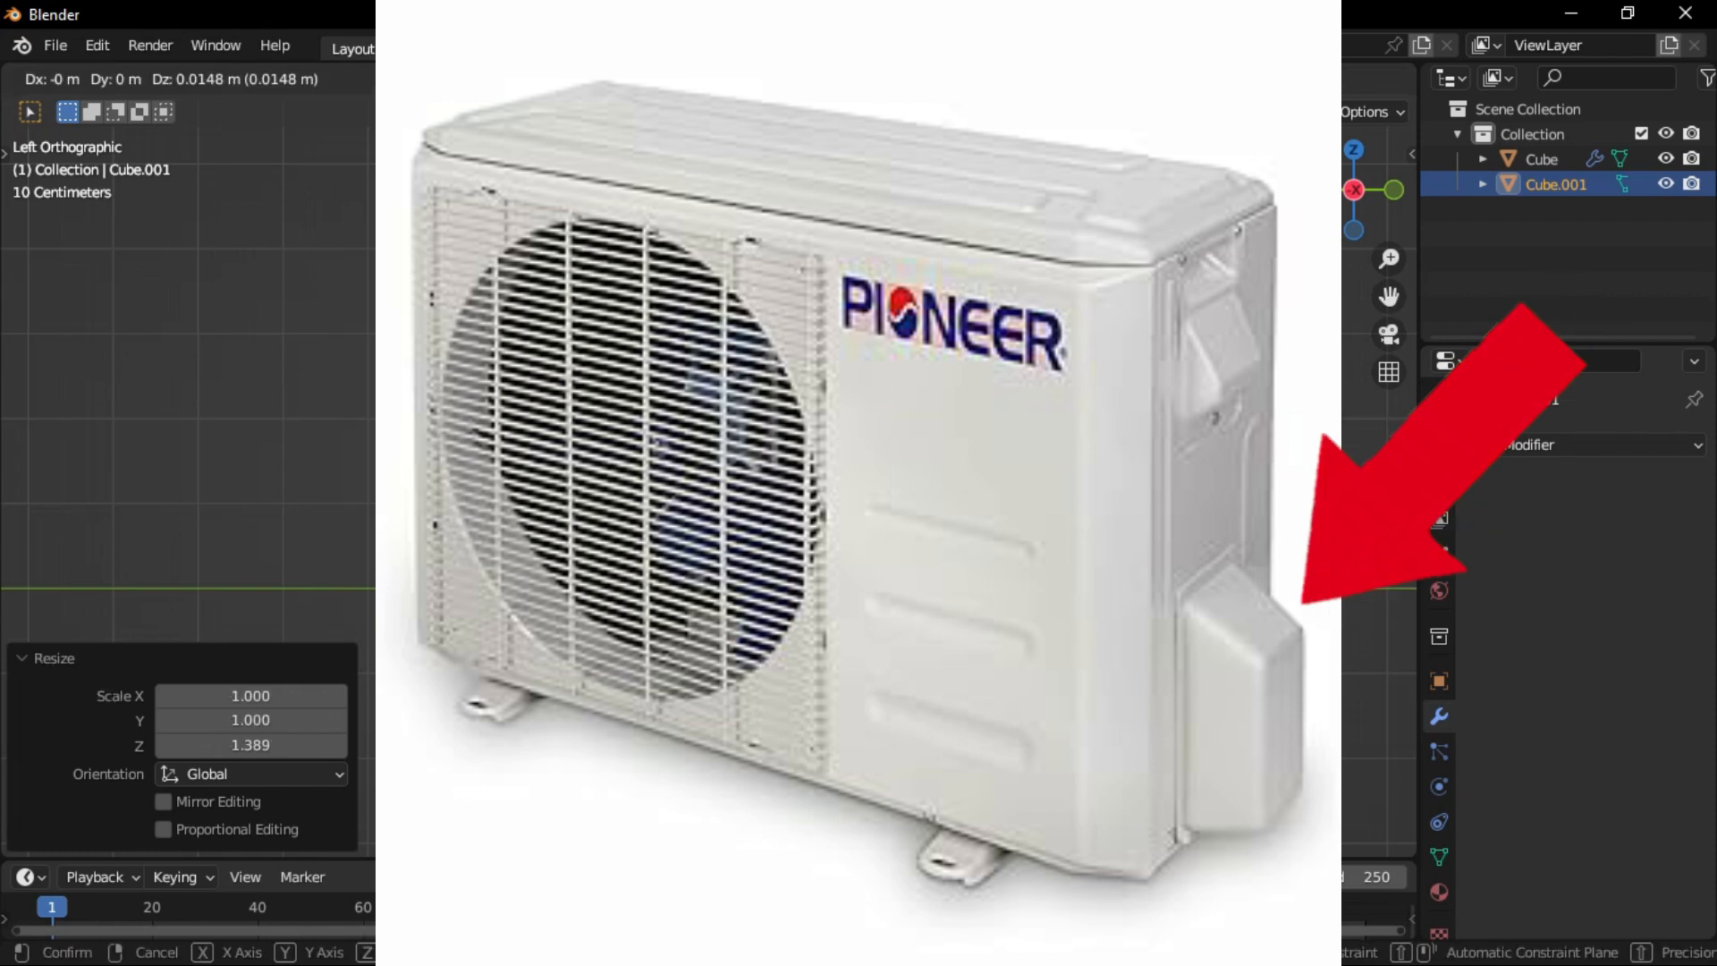
{"action": "key", "text": "s"}
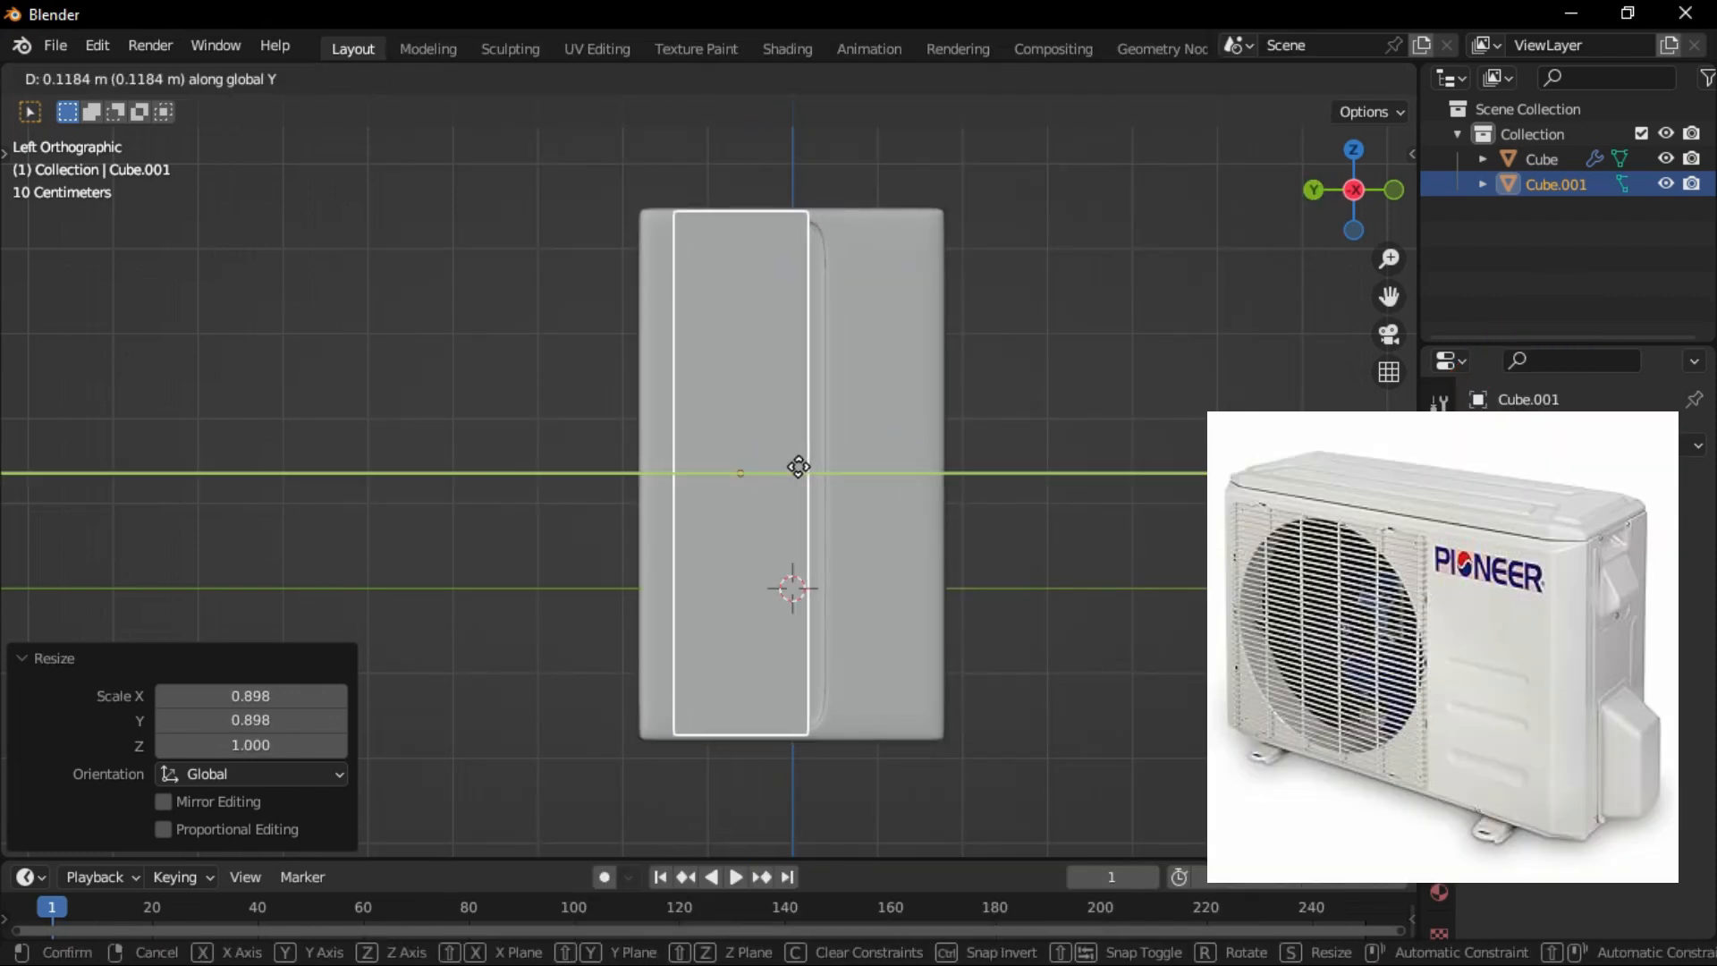
{"action": "left_click", "coordinate": [886, 469]}
Scale the tall box along X to set the depth of the side cover.
{"action": "middle_click_drag", "start_coordinate": [886, 469], "coordinate": [1001, 454]}
{"action": "middle_click_drag", "start_coordinate": [1001, 454], "coordinate": [783, 502], "text": "shift"}
{"action": "left_click", "coordinate": [771, 510]}
{"action": "key", "text": "s"}
{"action": "key", "text": "x"}
{"action": "left_click", "coordinate": [733, 519]}
Select the vertices along one vertical side of the cover and move them along Y to adjust its width.
{"action": "middle_click_drag", "start_coordinate": [662, 533], "coordinate": [429, 559]}
{"action": "key", "text": "Tab"}
{"action": "key", "text": "shift+z"}
{"action": "left_click_drag", "start_coordinate": [901, 270], "coordinate": [734, 837]}
{"action": "key", "text": "g"}
{"action": "key", "text": "y"}
{"action": "left_click", "coordinate": [670, 456]}
{"action": "key", "text": "Tab"}
{"action": "left_click", "coordinate": [689, 315]}
{"action": "key", "text": "shift+z"}
{"action": "mouse_move", "coordinate": [601, 327]}
{"action": "middle_mouse_down"}
{"action": "mouse_move", "coordinate": [678, 381]}
{"action": "mouse_move", "coordinate": [594, 421]}
{"action": "middle_mouse_up"}
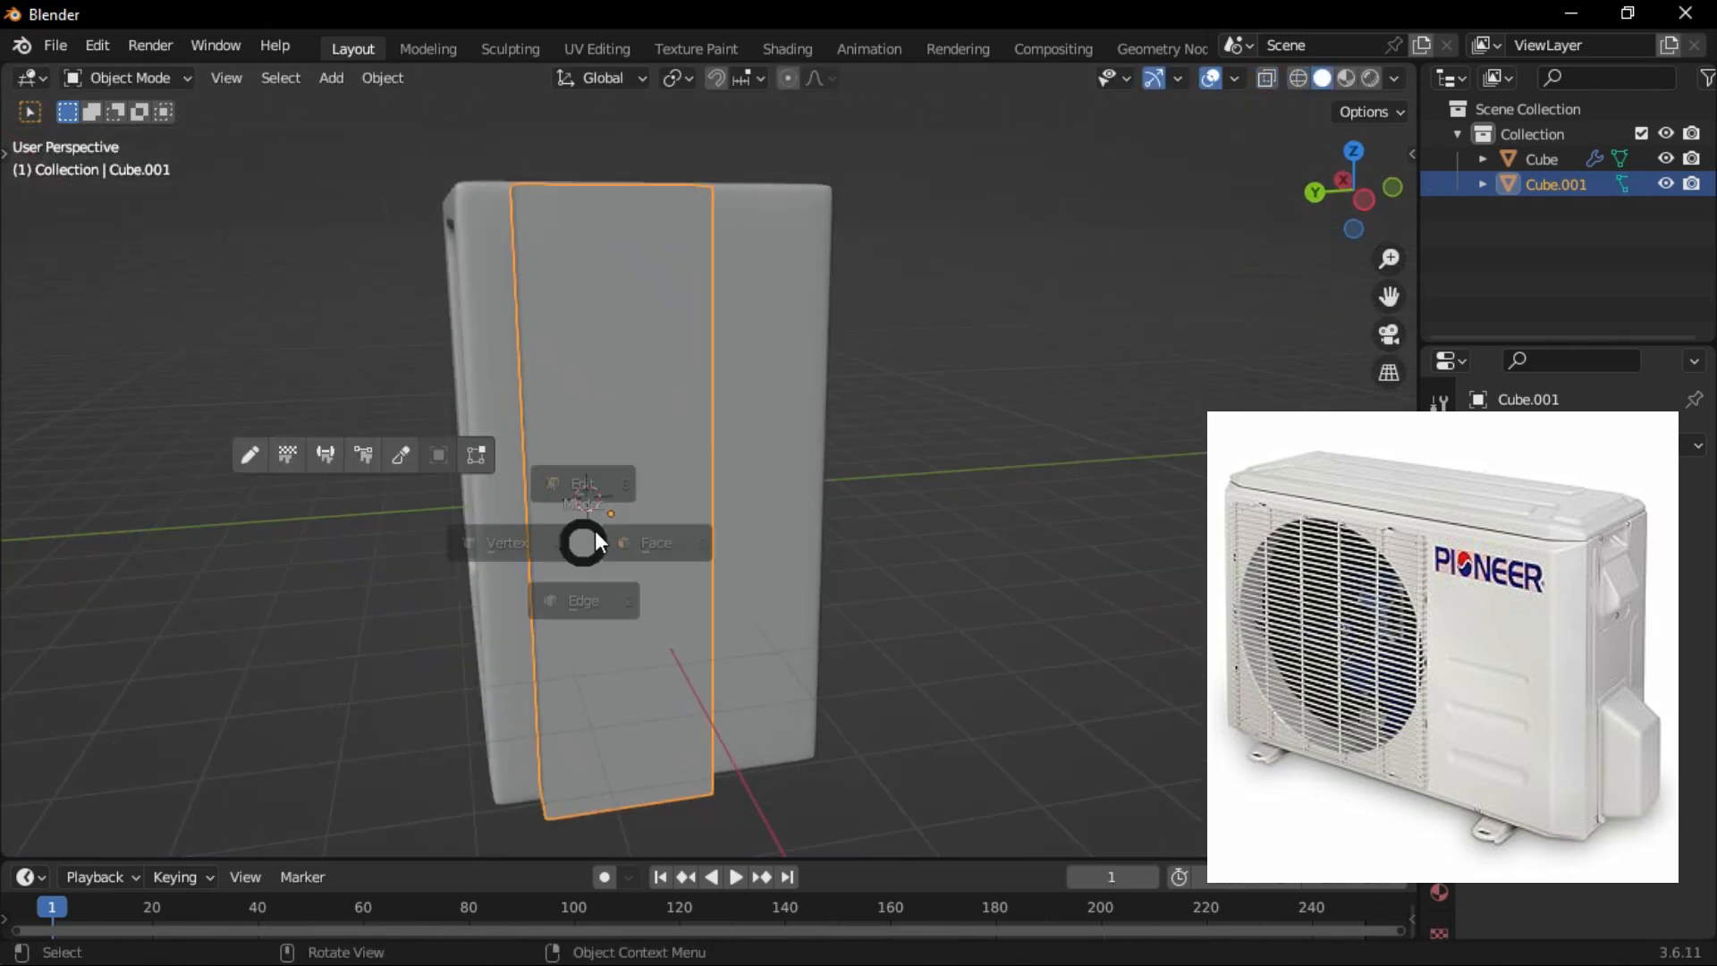
Shape a protruding lower section with a sloped shoulder on the cover and add a lengthwise loop cut with a factor of 0.057.
{"action": "left_click", "coordinate": [526, 654]}
{"action": "middle_click_drag", "start_coordinate": [527, 653], "coordinate": [613, 491]}
{"action": "left_click", "coordinate": [715, 558]}
{"action": "key", "text": "g"}
{"action": "key", "text": "g"}
{"action": "left_click", "coordinate": [705, 555]}
{"action": "key", "text": "ctrl+r"}
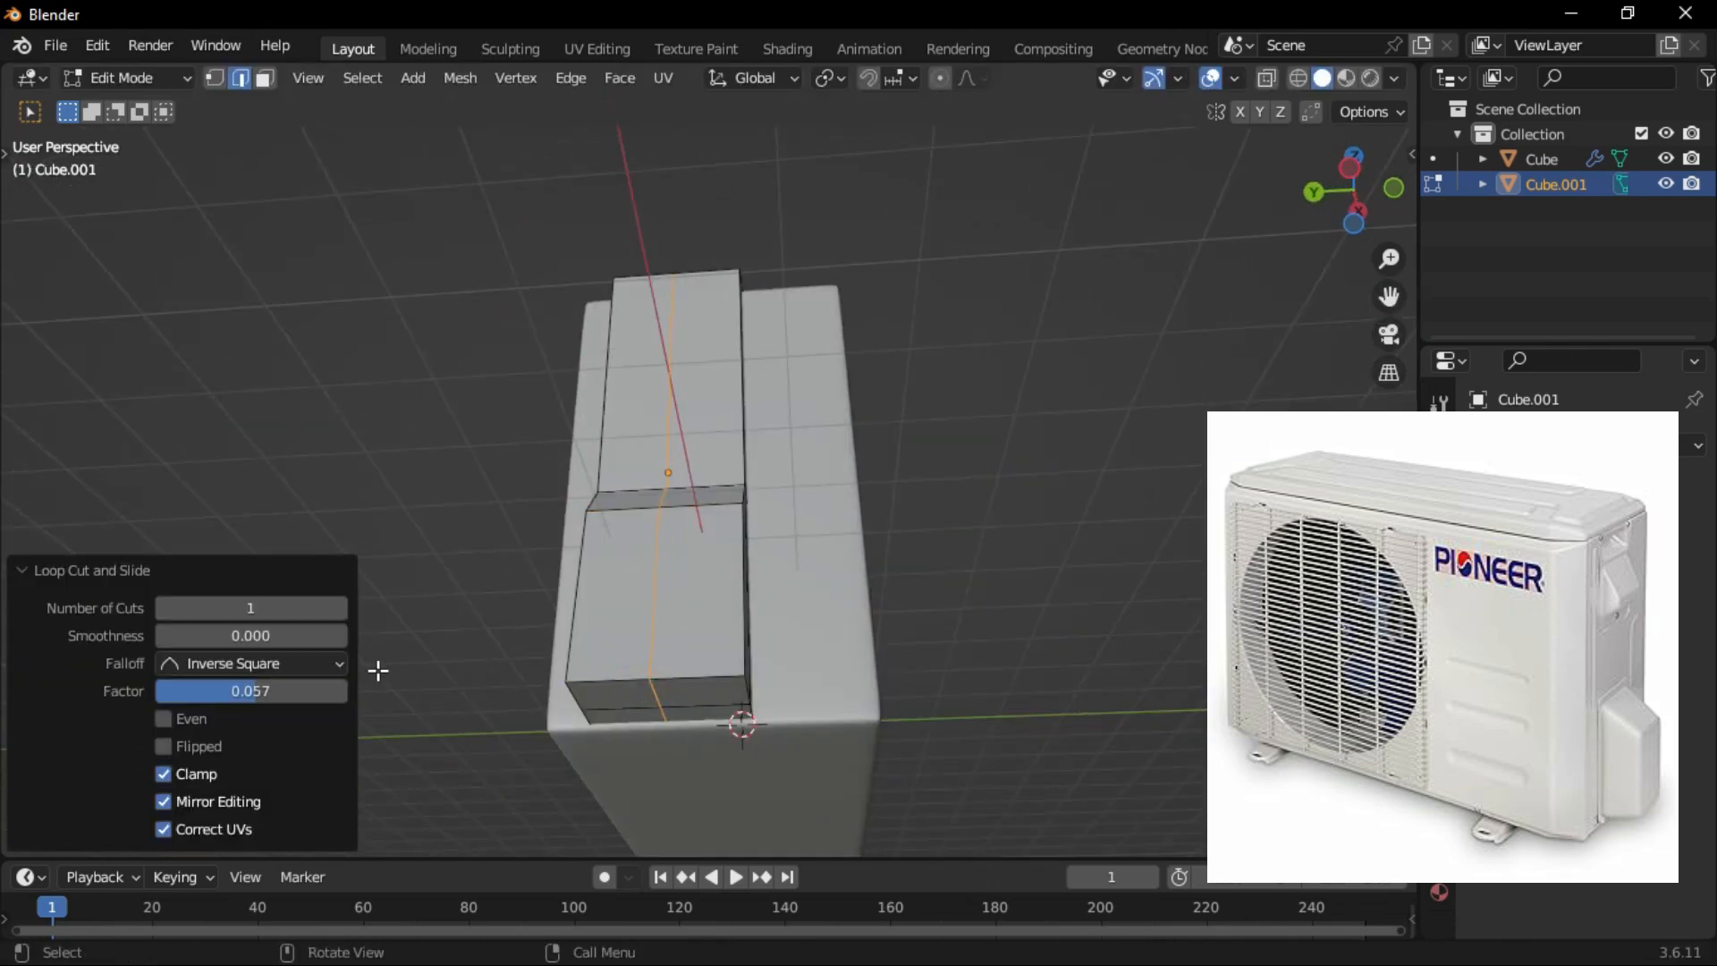
Move the middle edge at the cover's lower end along Z, and rescale the whole cover.
{"action": "middle_click_drag", "start_coordinate": [465, 644], "coordinate": [626, 572]}
{"action": "left_click", "coordinate": [659, 652]}
{"action": "key", "text": "g"}
{"action": "key", "text": "z"}
{"action": "left_click", "coordinate": [689, 706]}
{"action": "middle_click_drag", "start_coordinate": [688, 707], "coordinate": [660, 635]}
{"action": "key", "text": "Tab"}
{"action": "key", "text": "s"}
{"action": "left_click", "coordinate": [823, 458]}
Select the neighbouring faces at one end of the side cover and move them along Z.
{"action": "key", "text": "Tab"}
{"action": "key", "text": "ctrl+Tab"}
{"action": "left_click", "coordinate": [648, 533], "text": "alt"}
{"action": "middle_click_drag", "start_coordinate": [648, 533], "coordinate": [590, 376]}
{"action": "key", "text": "3"}
{"action": "left_click", "coordinate": [713, 326]}
{"action": "left_click", "coordinate": [597, 325], "text": "ctrl"}
{"action": "key", "text": "g"}
{"action": "key", "text": "z"}
{"action": "middle_click_drag", "start_coordinate": [567, 471], "coordinate": [539, 230]}
{"action": "left_click", "coordinate": [728, 448]}
Select the cover's outer edge loops, apply the object's scale and bevel the selected edges.
{"action": "key", "text": "2"}
{"action": "left_click", "coordinate": [540, 230]}
{"action": "middle_click_drag", "start_coordinate": [639, 426], "coordinate": [688, 384]}
{"action": "left_click", "coordinate": [594, 533], "text": "alt+shift"}
{"action": "left_click", "coordinate": [728, 662], "text": "alt+shift"}
{"action": "left_click", "coordinate": [698, 450], "text": "alt+shift"}
{"action": "key", "text": "Tab"}
{"action": "key", "text": "ctrl+a"}
{"action": "left_click", "coordinate": [708, 411]}
{"action": "key", "text": "Tab"}
{"action": "key", "text": "ctrl+b"}
{"action": "left_click", "coordinate": [760, 460]}
Add a Subdivision Surface modifier to the side cover.
{"action": "middle_click_drag", "start_coordinate": [760, 460], "coordinate": [735, 560]}
{"action": "key", "text": "Tab"}
{"action": "left_click", "coordinate": [1574, 446]}
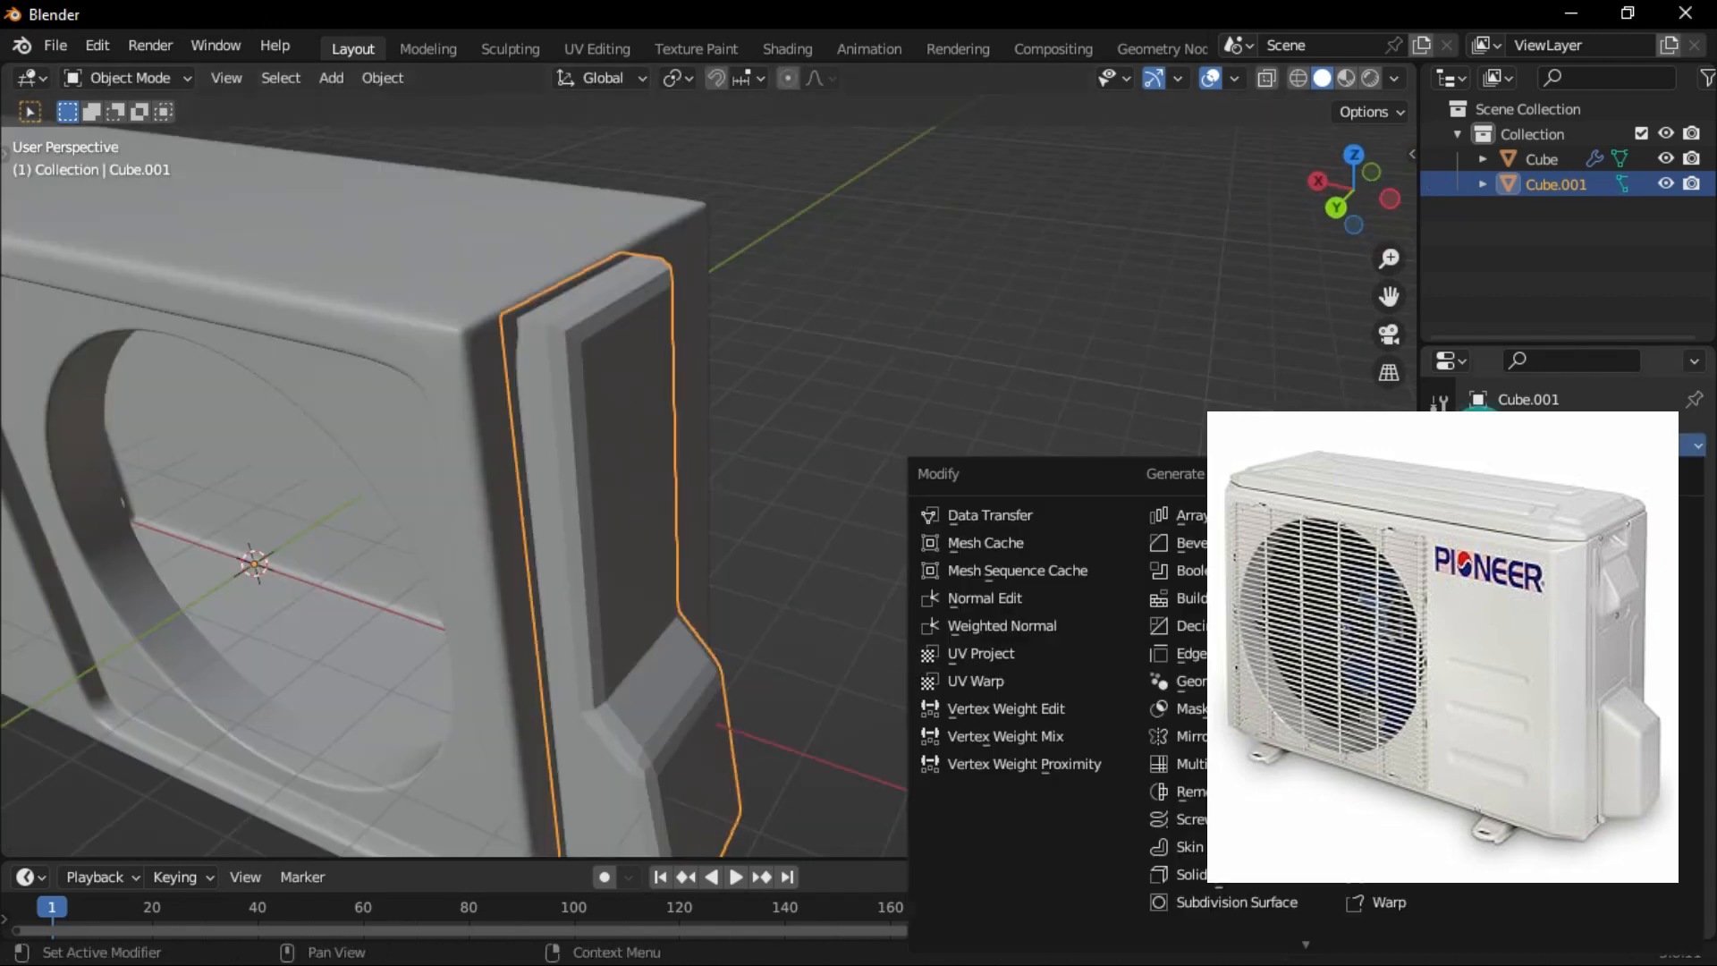
{"action": "left_click", "coordinate": [1245, 901]}
Add supporting loop cuts near the ends and outer edges of the side cover.
{"action": "middle_click_drag", "start_coordinate": [861, 716], "coordinate": [924, 630]}
{"action": "key", "text": "ctrl+r"}
{"action": "left_click", "coordinate": [804, 783]}
{"action": "left_click", "coordinate": [715, 790]}
{"action": "middle_click_drag", "start_coordinate": [716, 789], "coordinate": [824, 108]}
{"action": "key", "text": "ctrl+r"}
{"action": "left_click", "coordinate": [805, 394]}
{"action": "key", "text": "ctrl+r"}
{"action": "left_click", "coordinate": [836, 412]}
{"action": "left_click", "coordinate": [837, 760]}
{"action": "middle_click_drag", "start_coordinate": [836, 761], "coordinate": [905, 421], "text": "shift"}
Add the remaining supporting loop cuts to the cover and shade it smooth with Auto Smooth at 30°.
{"action": "key", "text": "ctrl+r"}
{"action": "left_click", "coordinate": [905, 622]}
{"action": "left_click", "coordinate": [904, 715]}
{"action": "mouse_move", "coordinate": [904, 715]}
{"action": "middle_mouse_down"}
{"action": "mouse_move", "coordinate": [709, 598]}
{"action": "mouse_move", "coordinate": [767, 499]}
{"action": "middle_mouse_up"}
{"action": "key", "text": "ctrl+r"}
{"action": "left_click", "coordinate": [711, 573]}
{"action": "left_click", "coordinate": [731, 546]}
{"action": "key", "text": "shift+z"}
{"action": "key", "text": "shift+z"}
{"action": "key", "text": "Tab"}
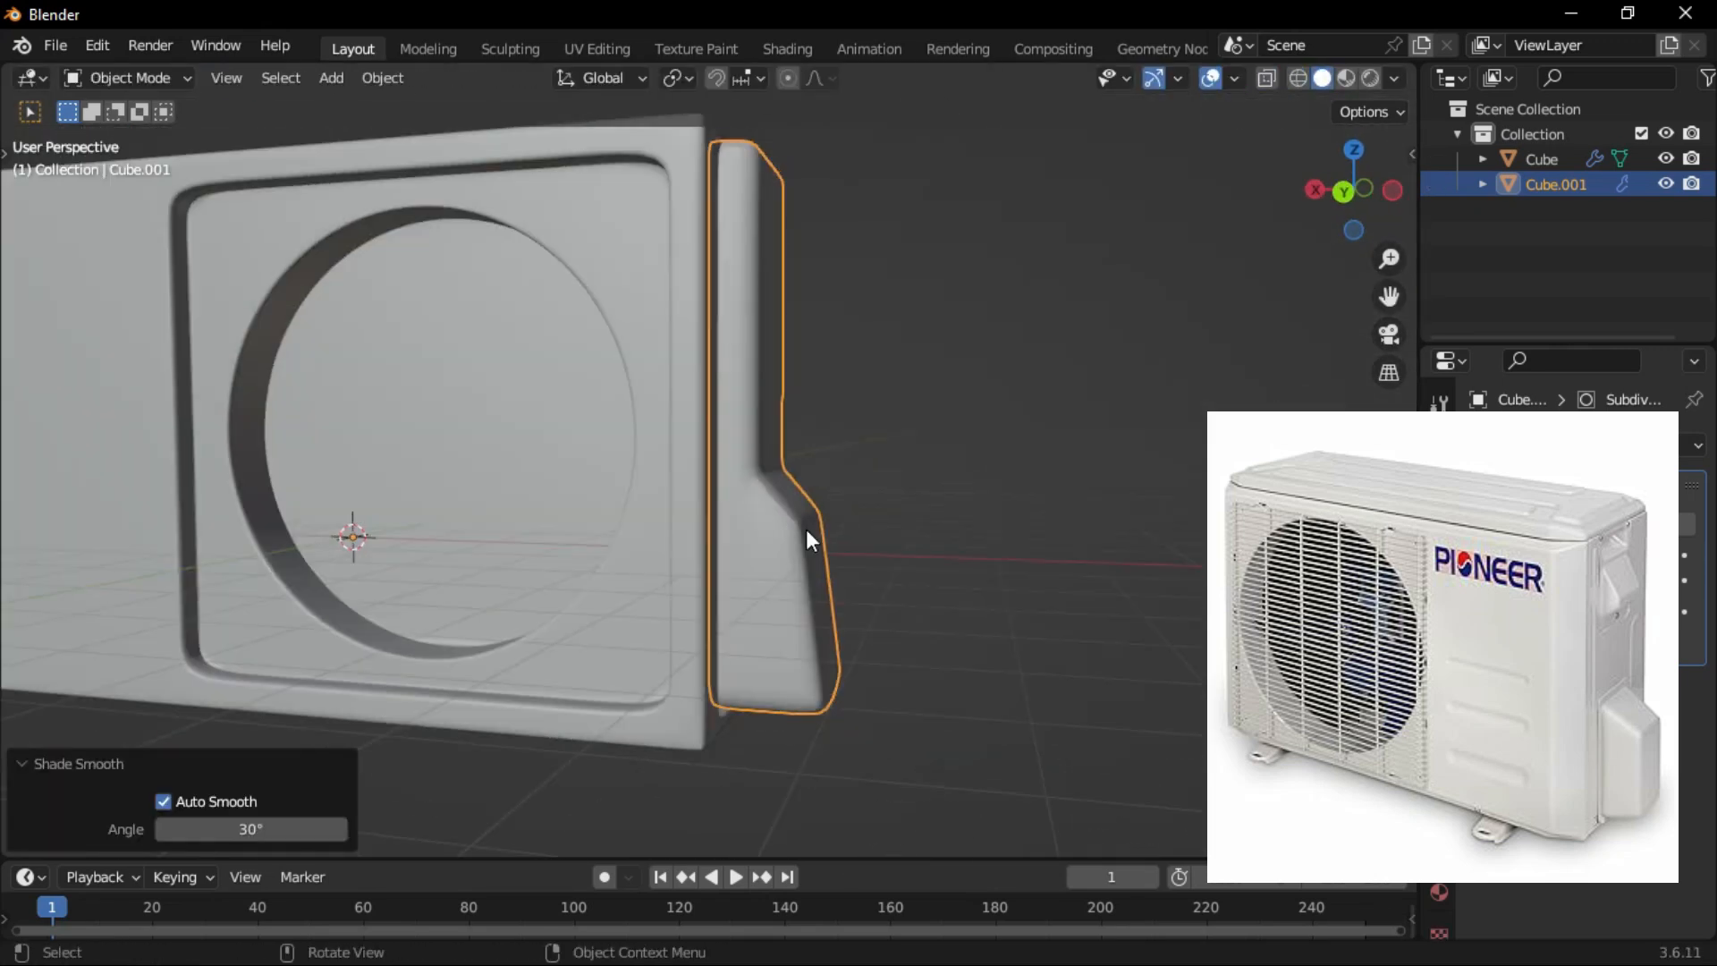
With the casing hidden, move the cover's casing-side vertices along X, and show the casing again.
{"action": "left_click", "coordinate": [1667, 160]}
{"action": "key", "text": "Tab"}
{"action": "left_click_drag", "start_coordinate": [617, 211], "coordinate": [720, 841]}
{"action": "key", "text": "g"}
{"action": "key", "text": "x"}
{"action": "left_click", "coordinate": [685, 716]}
{"action": "key", "text": "shift+z"}
{"action": "key", "text": "Tab"}
{"action": "left_click", "coordinate": [1667, 159]}
Move the side cover along X against the casing and adjust its height along Z.
{"action": "key", "text": "g"}
{"action": "key", "text": "x"}
{"action": "left_click", "coordinate": [794, 632]}
{"action": "middle_click_drag", "start_coordinate": [793, 633], "coordinate": [593, 602]}
{"action": "key", "text": "g"}
{"action": "key", "text": "x"}
{"action": "left_click", "coordinate": [594, 602]}
{"action": "key", "text": "shift+z"}
{"action": "key", "text": "g"}
{"action": "key", "text": "z"}
{"action": "left_click", "coordinate": [555, 368]}
In the left orthographic view, select the vertices along the cover's +Y edge and move them along Y.
{"action": "key", "text": "ctrl+KP_3"}
{"action": "key", "text": "shift+z"}
{"action": "left_click_drag", "start_coordinate": [483, 161], "coordinate": [572, 809]}
{"action": "key", "text": "shift+z"}
{"action": "key", "text": "g"}
{"action": "key", "text": "y"}
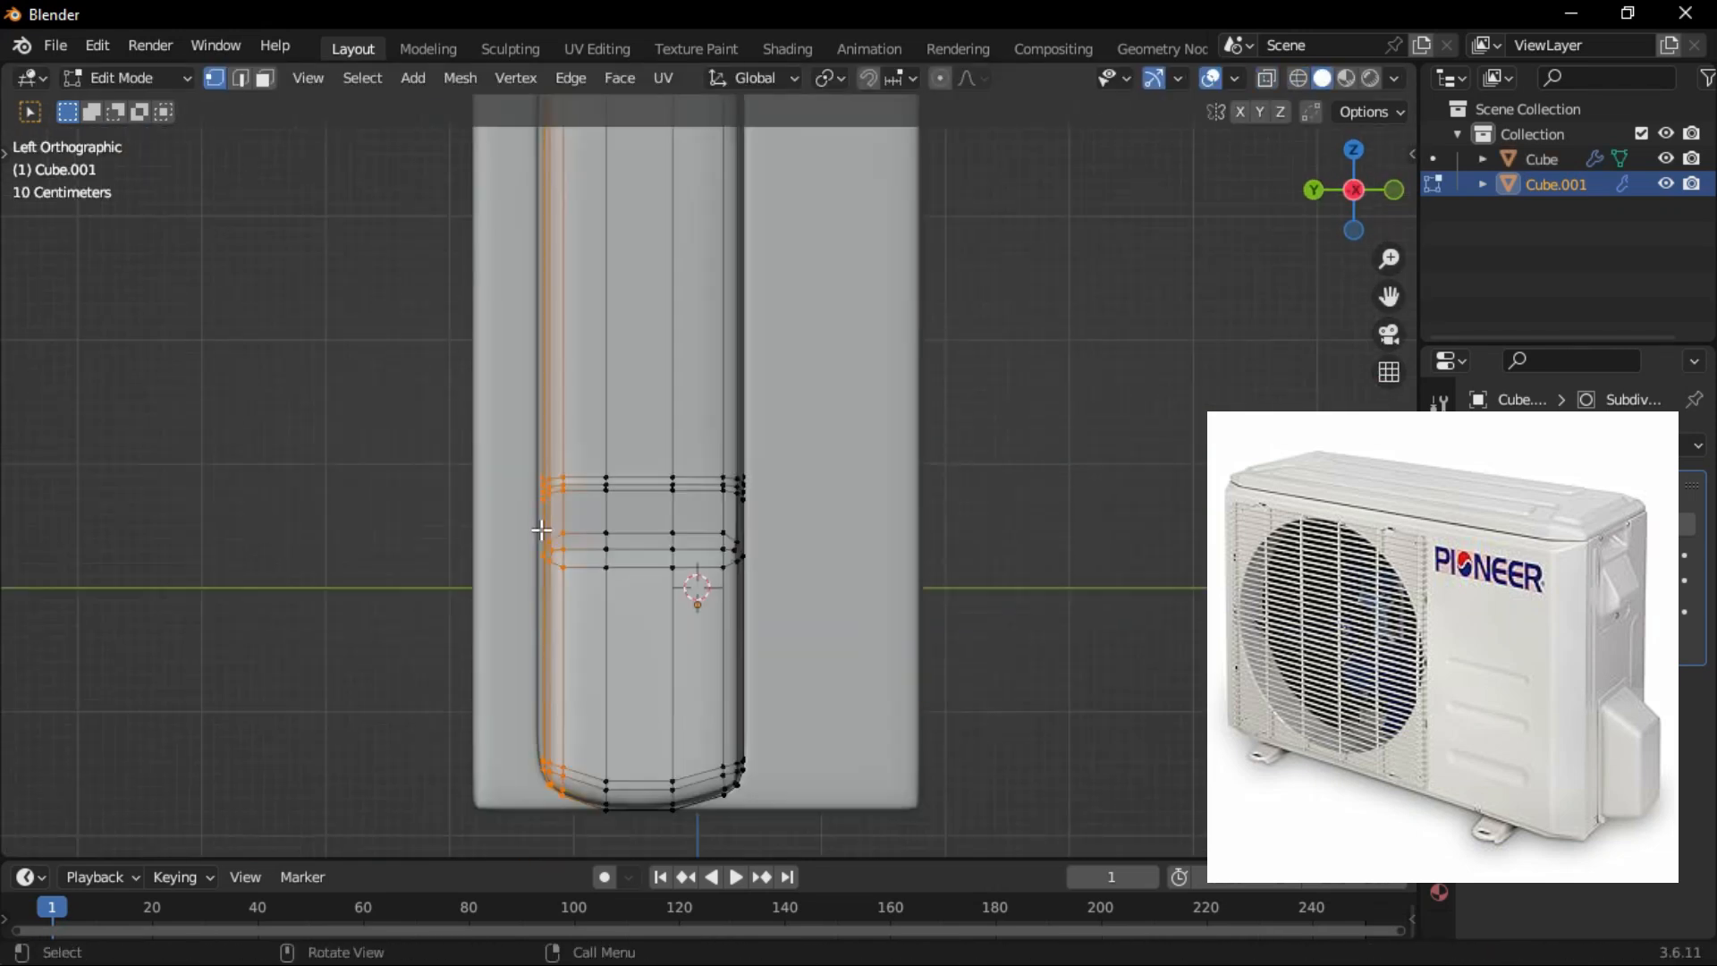
{"action": "left_click", "coordinate": [555, 528]}
{"action": "key", "text": "shift+z"}
{"action": "key", "text": "Tab"}
Select two adjoining faces on the side of the cover's protruding lower section and round them with LoopTools Circle.
{"action": "middle_click_drag", "start_coordinate": [602, 227], "coordinate": [555, 357]}
{"action": "scroll", "coordinate": [778, 412], "scroll_direction": "down", "scroll_amount": 3}
{"action": "left_click", "coordinate": [880, 361]}
{"action": "scroll", "coordinate": [537, 430], "scroll_direction": "up", "scroll_amount": 4}
{"action": "left_click", "coordinate": [492, 532]}
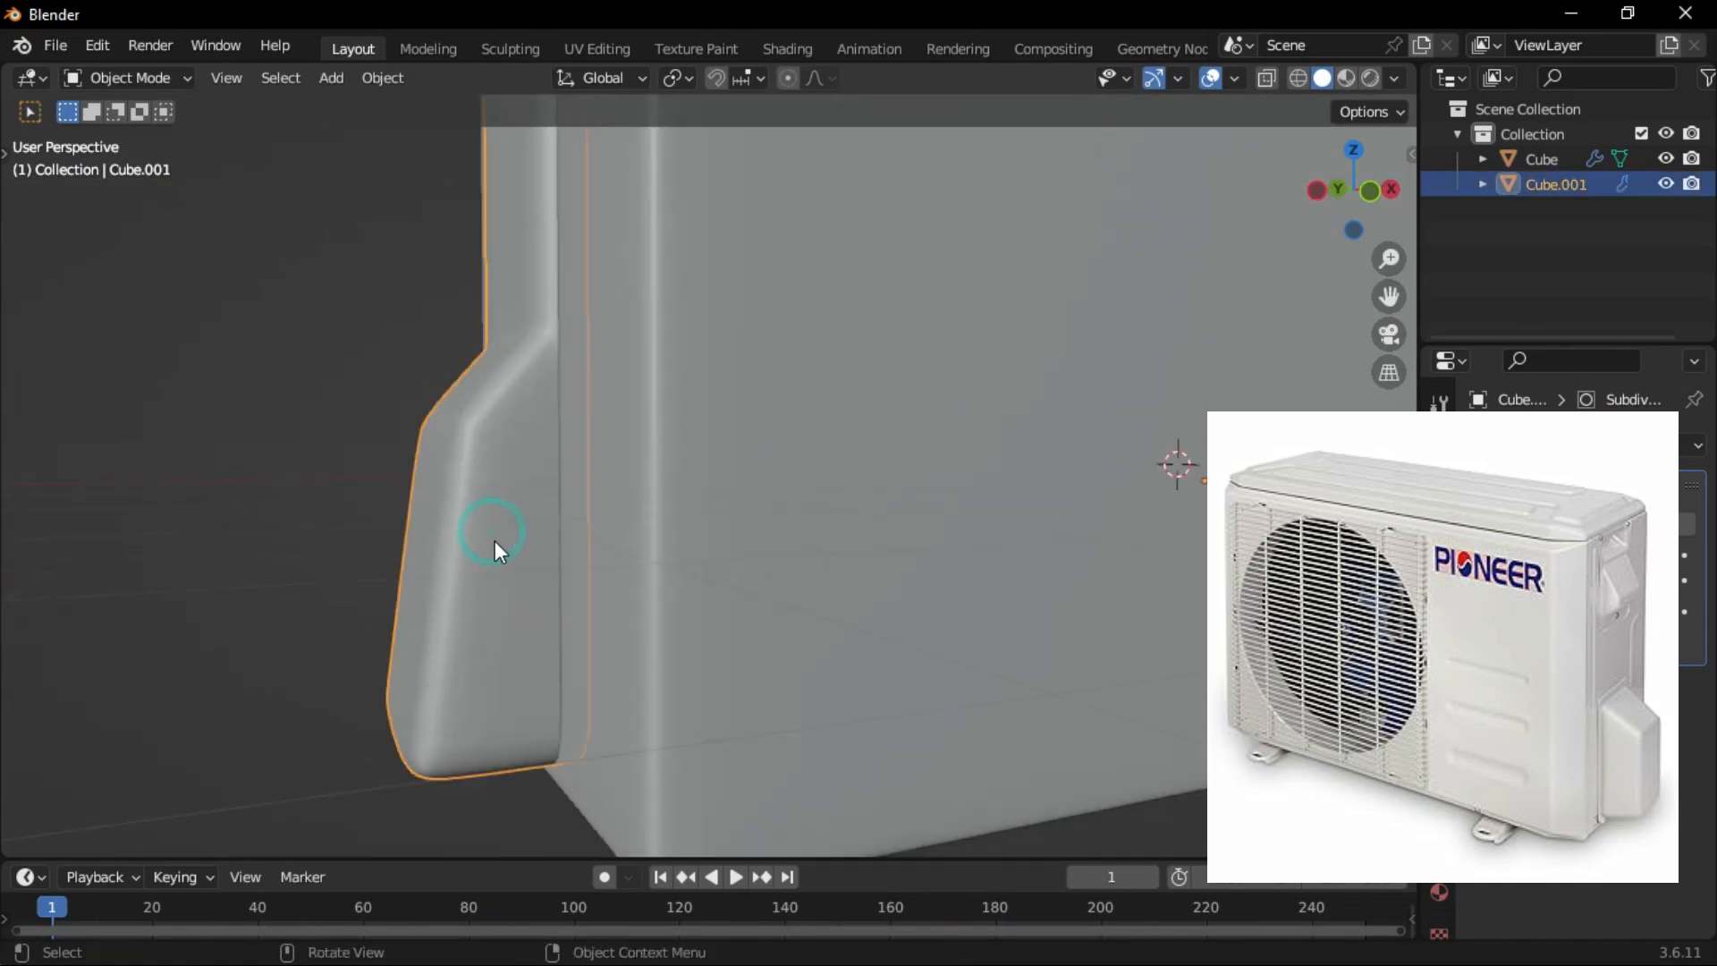
{"action": "left_click", "coordinate": [475, 556]}
{"action": "key", "text": "ctrl+Tab"}
{"action": "scroll", "coordinate": [538, 524], "scroll_direction": "up", "scroll_amount": 2}
{"action": "right_click", "coordinate": [395, 487]}
{"action": "mouse_move", "coordinate": [384, 377]}
{"action": "left_click", "coordinate": [510, 398]}
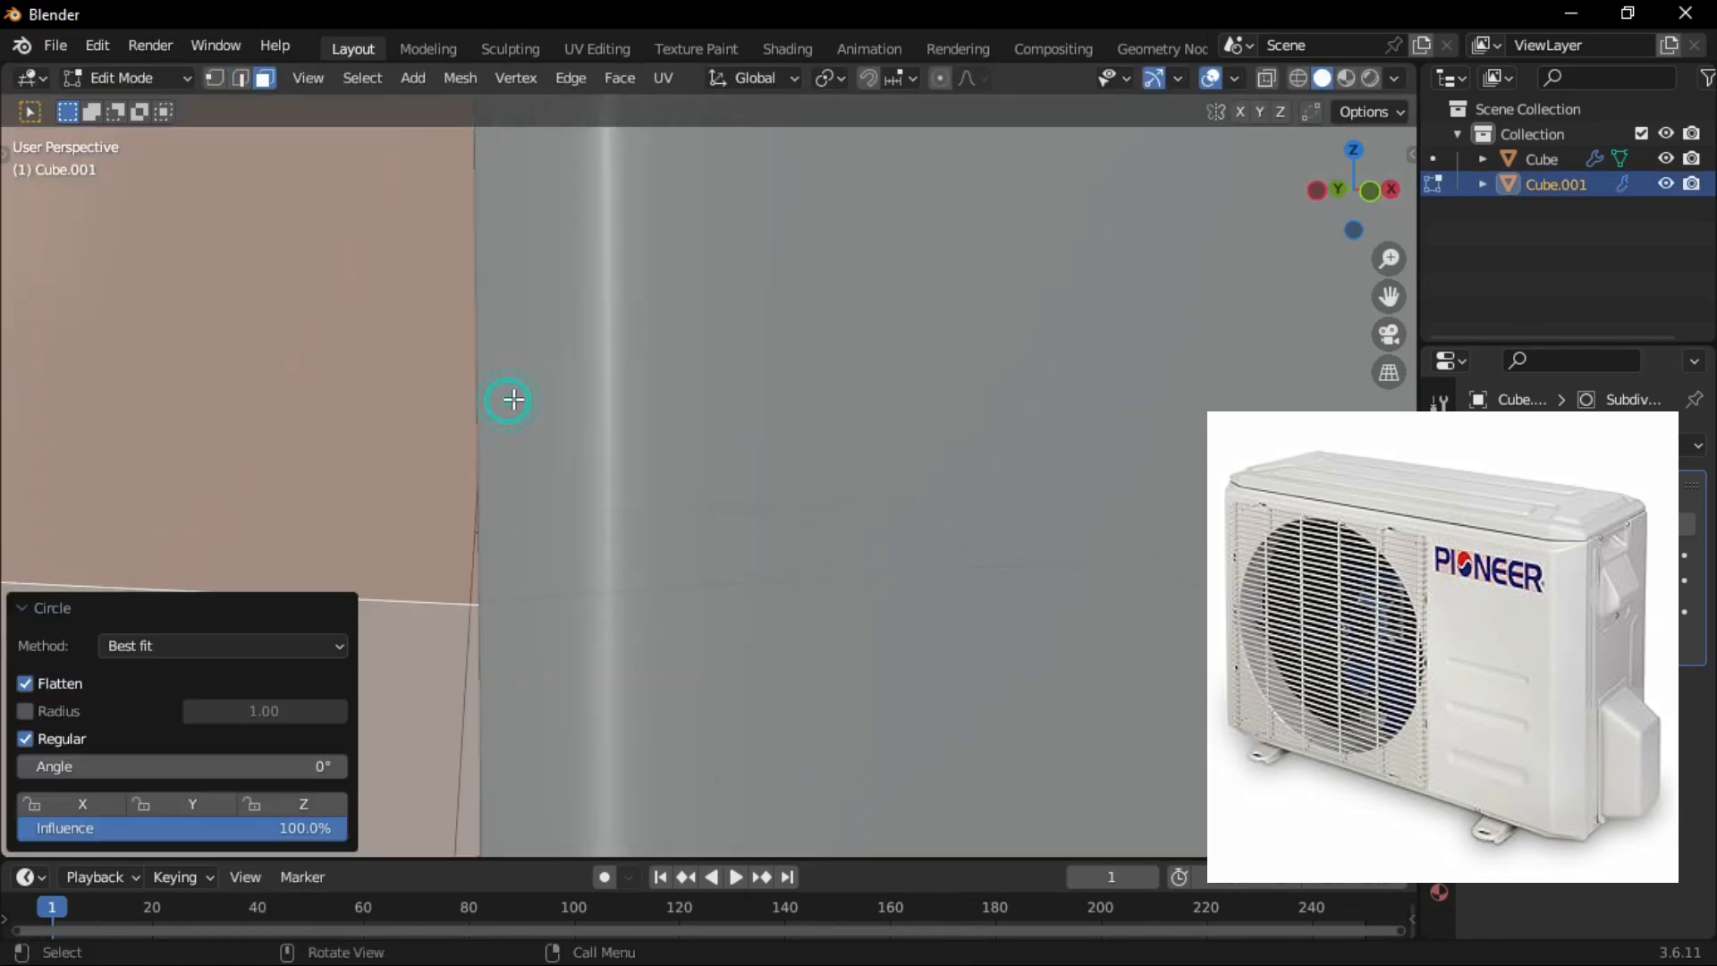
Scale the rounded face pair by 0.073 and adjust its height with a scale along Z.
{"action": "scroll", "coordinate": [613, 394], "scroll_direction": "down", "scroll_amount": 4}
{"action": "key", "text": "s"}
{"action": "left_click", "coordinate": [593, 517]}
{"action": "scroll", "coordinate": [414, 548], "scroll_direction": "up", "scroll_amount": 2}
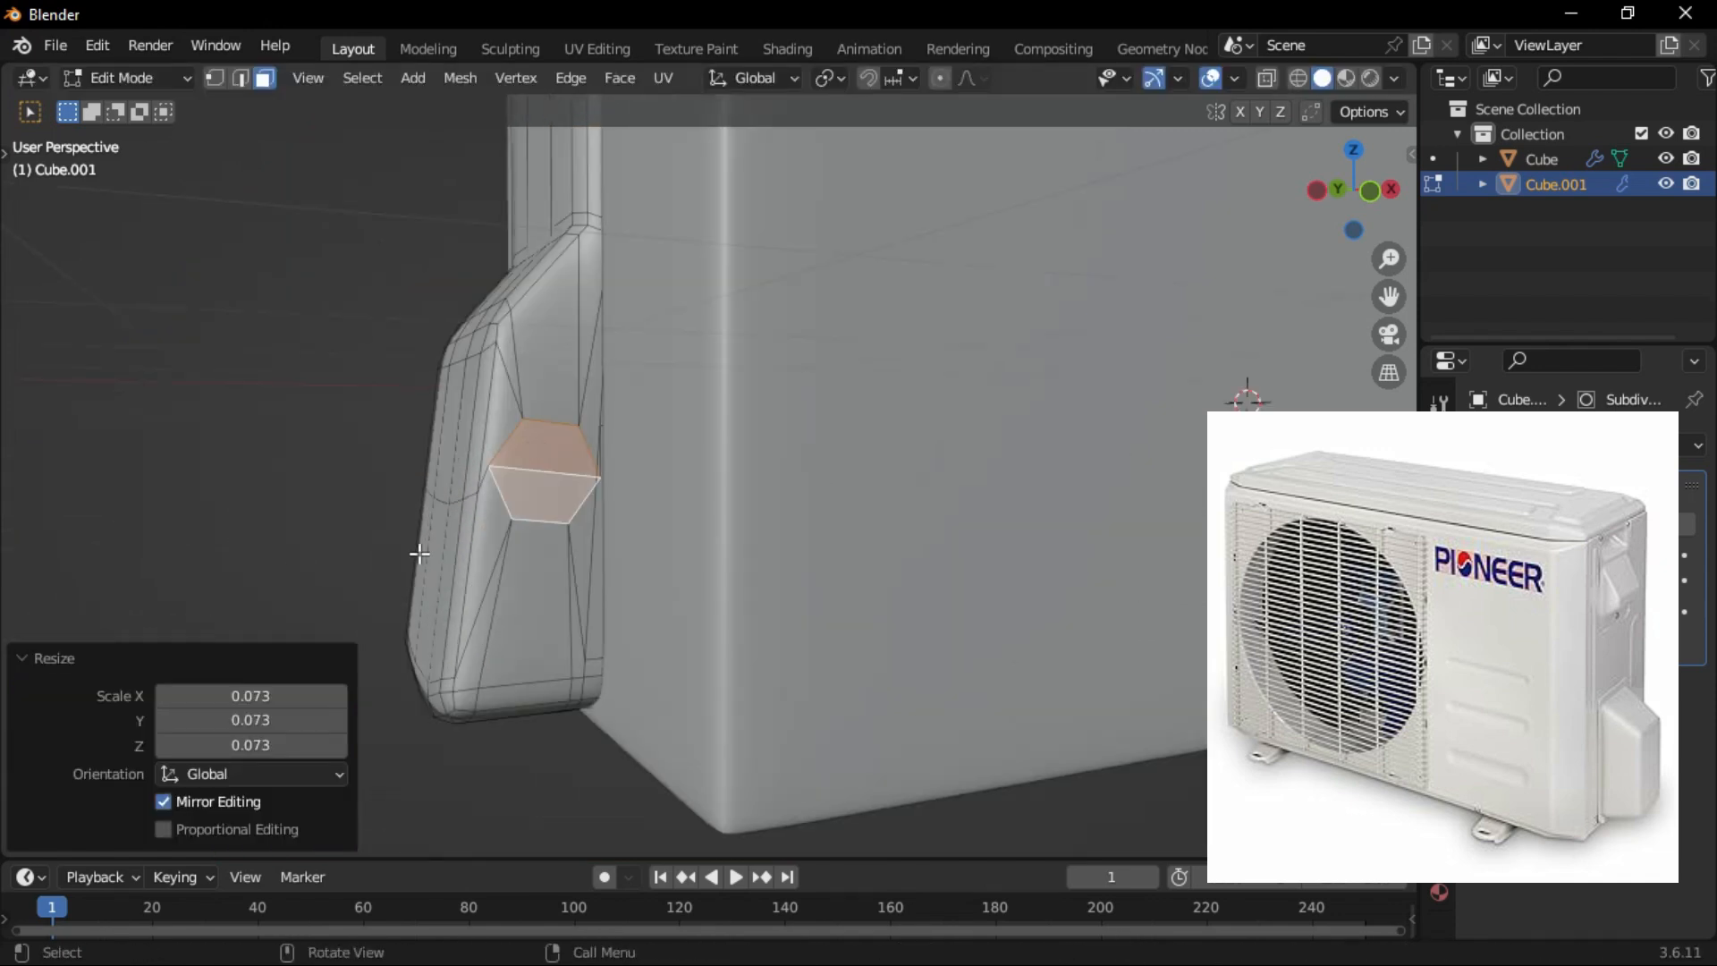
{"action": "key", "text": "s"}
{"action": "key", "text": "z"}
Extrude the rounded faces on the cover's side and inset them with a thickness of 0.08783 m.
{"action": "middle_click_drag", "start_coordinate": [629, 412], "coordinate": [913, 407]}
{"action": "key", "text": "e"}
{"action": "left_click", "coordinate": [636, 582]}
{"action": "middle_click_drag", "start_coordinate": [617, 537], "coordinate": [429, 456]}
{"action": "key", "text": "i"}
{"action": "left_click", "coordinate": [605, 495]}
Extrude the inset faces along their normal and leave Edit Mode.
{"action": "middle_click_drag", "start_coordinate": [605, 495], "coordinate": [630, 581]}
{"action": "key", "text": "e"}
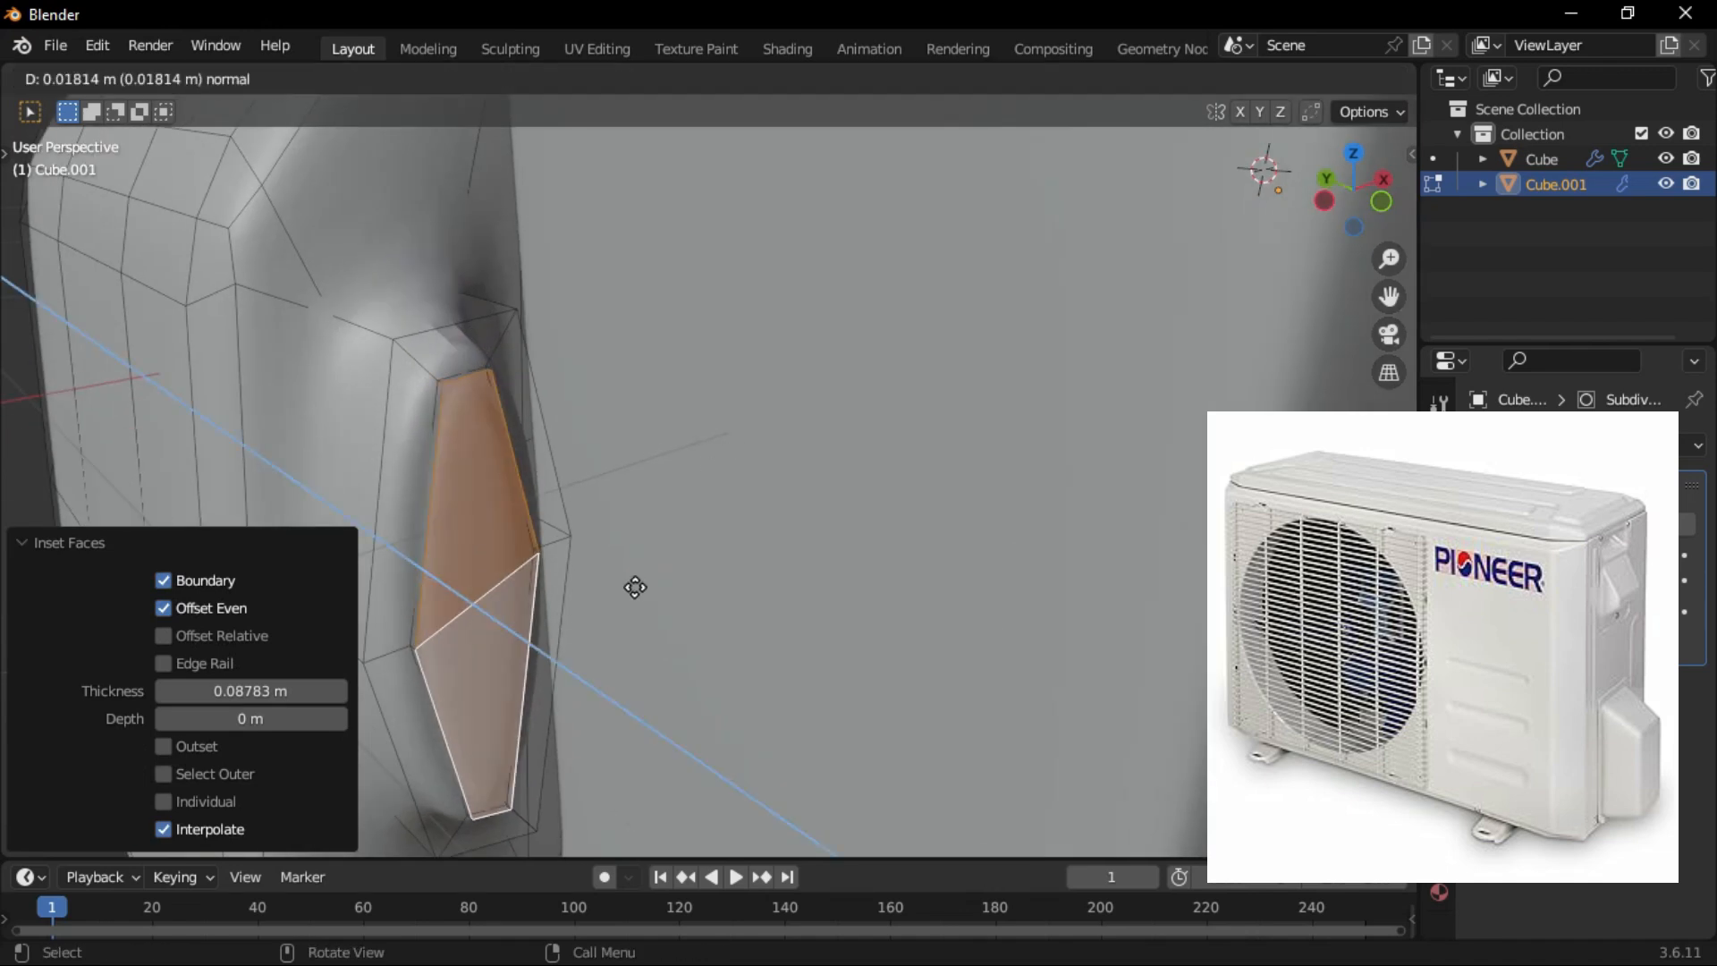
{"action": "left_click", "coordinate": [379, 491]}
{"action": "middle_click_drag", "start_coordinate": [380, 491], "coordinate": [433, 493]}
{"action": "left_click", "coordinate": [471, 414]}
{"action": "key", "text": "Tab"}
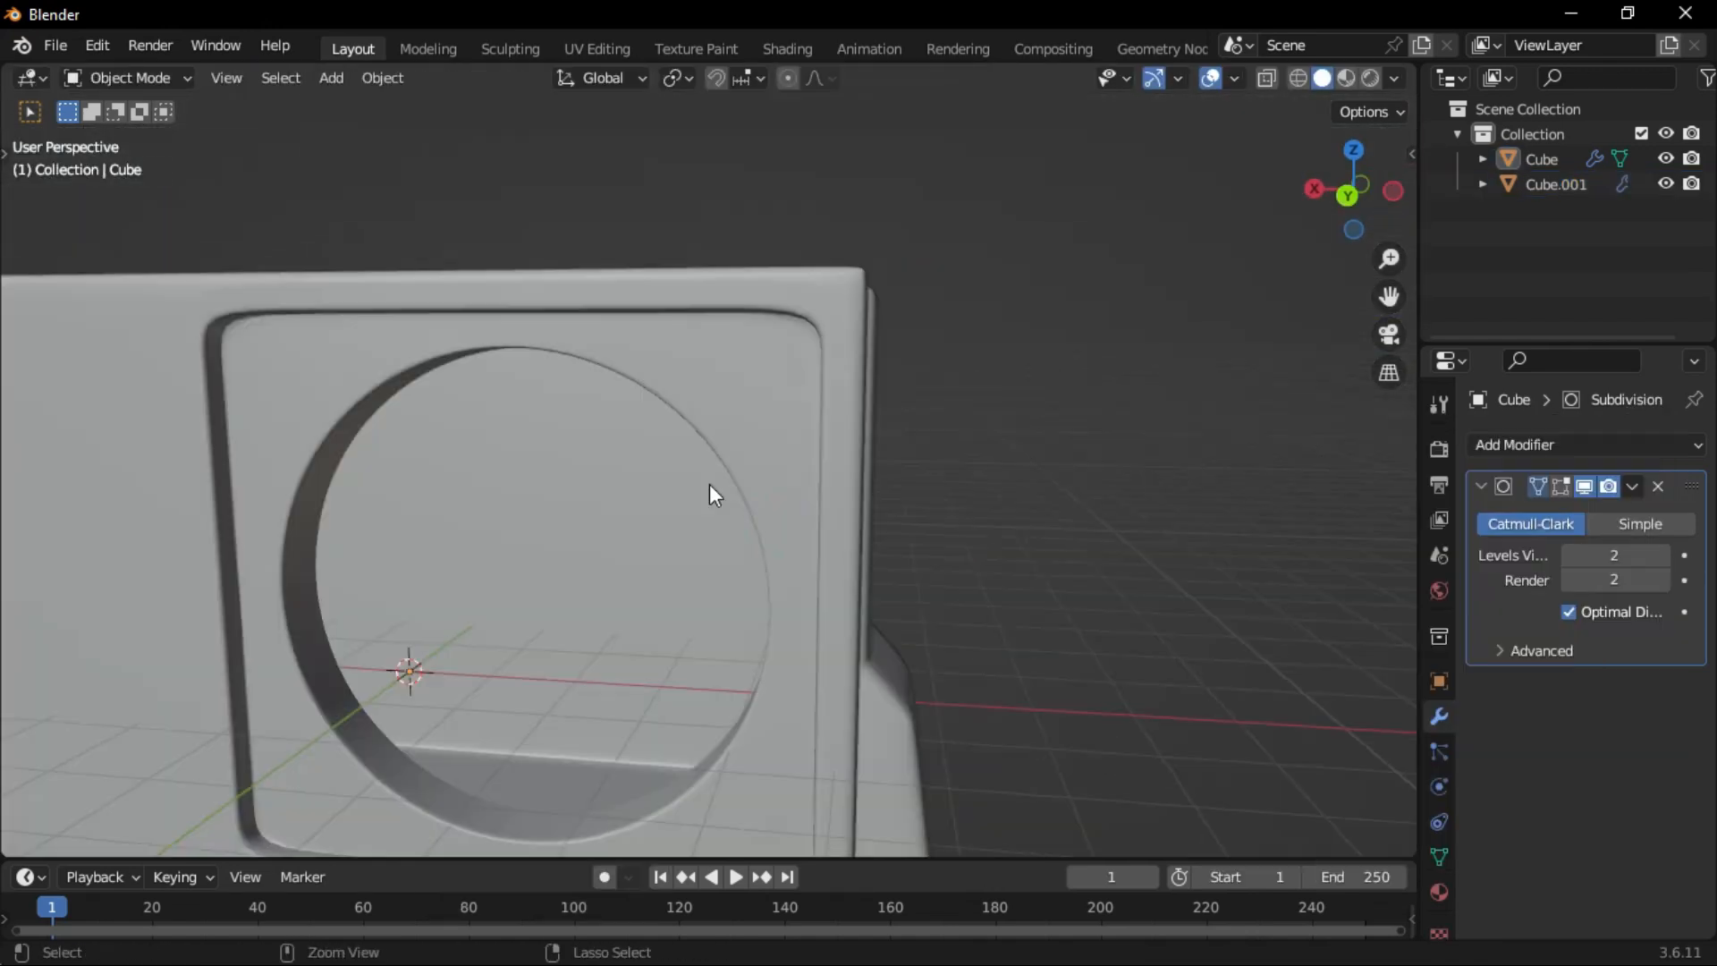
Add a cylinder with 6 vertices.
{"action": "key", "text": "shift+a"}
{"action": "mouse_move", "coordinate": [894, 452]}
{"action": "left_click", "coordinate": [1029, 601]}
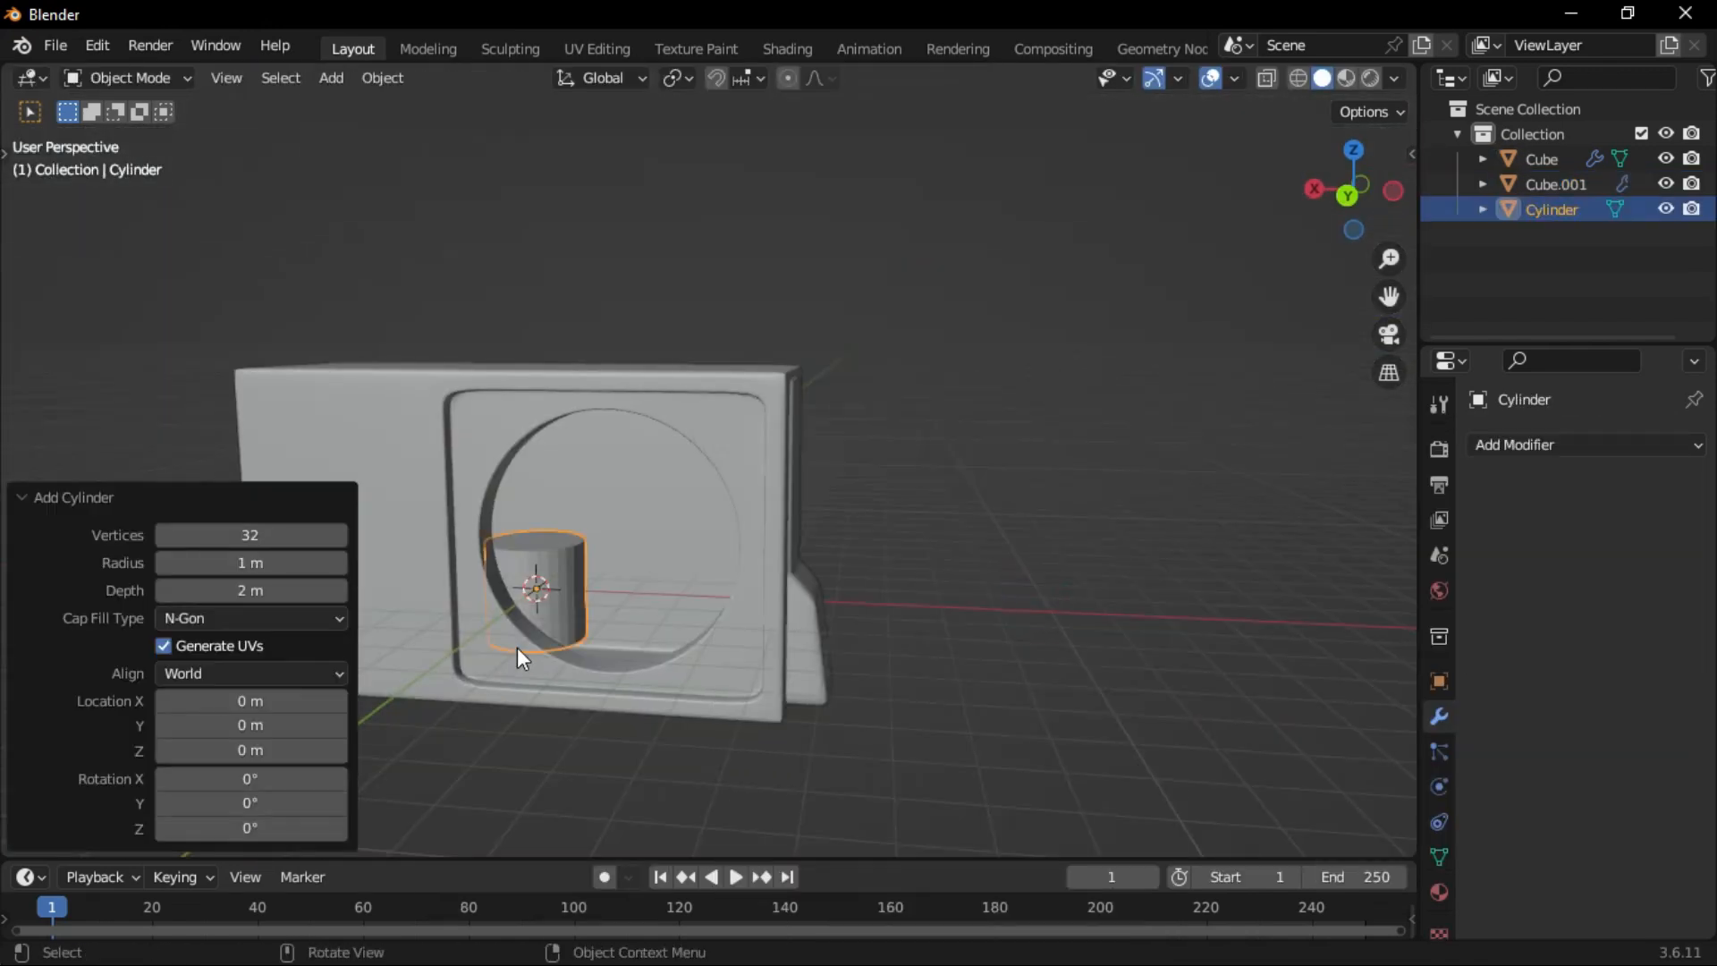
{"action": "double_click", "coordinate": [250, 535]}
{"action": "type", "text": "6"}
{"action": "key", "text": "Return"}
In the back orthographic view, move the cylinder -2.0196 m along X and 1.0621 m along Z into the fan opening.
{"action": "scroll", "coordinate": [722, 530], "scroll_direction": "up", "scroll_amount": 3}
{"action": "key", "text": "ctrl+KP_1"}
{"action": "key", "text": "g"}
{"action": "left_click", "coordinate": [868, 402]}
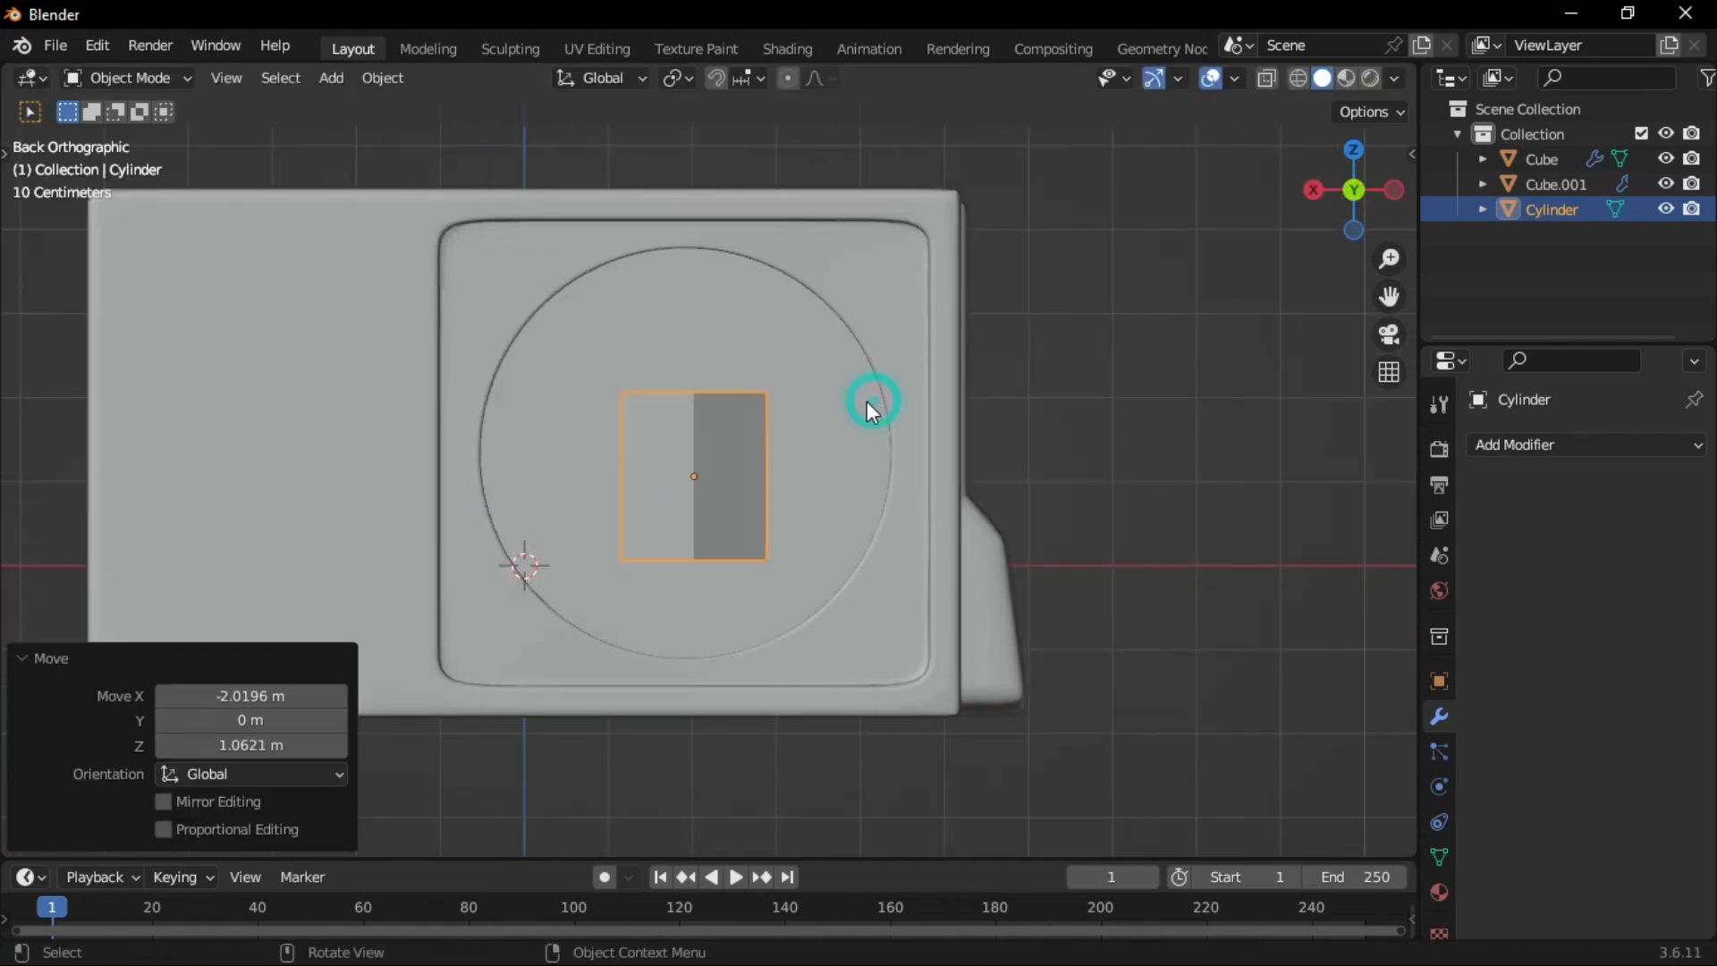
Rotate the new cylinder 90 degrees around the X axis so its end faces the fan opening.
{"action": "key", "text": "r"}
{"action": "key", "text": "x"}
{"action": "key", "text": "9"}
{"action": "key", "text": "0"}
{"action": "key", "text": "Return"}
Position the rotated cylinder at the centre of the fan opening by moving it along Z and Y.
{"action": "middle_click_drag", "start_coordinate": [680, 510], "coordinate": [782, 545]}
{"action": "scroll", "coordinate": [805, 519], "scroll_direction": "up", "scroll_amount": 2}
{"action": "middle_click_drag", "start_coordinate": [872, 474], "coordinate": [836, 463]}
{"action": "key", "text": "ctrl+KP_1"}
{"action": "key", "text": "g"}
{"action": "key", "text": "z"}
{"action": "left_click", "coordinate": [770, 537]}
{"action": "middle_click_drag", "start_coordinate": [770, 537], "coordinate": [650, 572]}
{"action": "left_click", "coordinate": [810, 535]}
{"action": "key", "text": "g"}
{"action": "key", "text": "y"}
{"action": "left_click", "coordinate": [824, 615]}
Hide the housing and inset the end face of the cylinder in Edit Mode.
{"action": "left_click", "coordinate": [833, 389]}
{"action": "key", "text": "h"}
{"action": "key", "text": "Tab"}
{"action": "key", "text": "i"}
{"action": "middle_click_drag", "start_coordinate": [1011, 550], "coordinate": [831, 595]}
{"action": "left_click", "coordinate": [929, 549]}
Add two edge loops around the cylinder's side, sliding them close to its ends.
{"action": "key", "text": "ctrl+r"}
{"action": "left_click", "coordinate": [887, 646]}
{"action": "middle_click_drag", "start_coordinate": [887, 646], "coordinate": [809, 513]}
{"action": "left_click", "coordinate": [721, 559]}
{"action": "left_click", "coordinate": [739, 553]}
{"action": "key", "text": "ctrl+r"}
{"action": "left_click", "coordinate": [836, 491]}
{"action": "left_click", "coordinate": [786, 506]}
Select three alternating side faces of the cylinder and inset them.
{"action": "key", "text": "3"}
{"action": "middle_click_drag", "start_coordinate": [989, 495], "coordinate": [872, 627]}
{"action": "left_click", "coordinate": [790, 433]}
{"action": "left_click", "coordinate": [754, 548], "text": "shift"}
{"action": "scroll", "coordinate": [598, 587], "scroll_direction": "up", "scroll_amount": 2}
{"action": "middle_click_drag", "start_coordinate": [548, 576], "coordinate": [812, 415]}
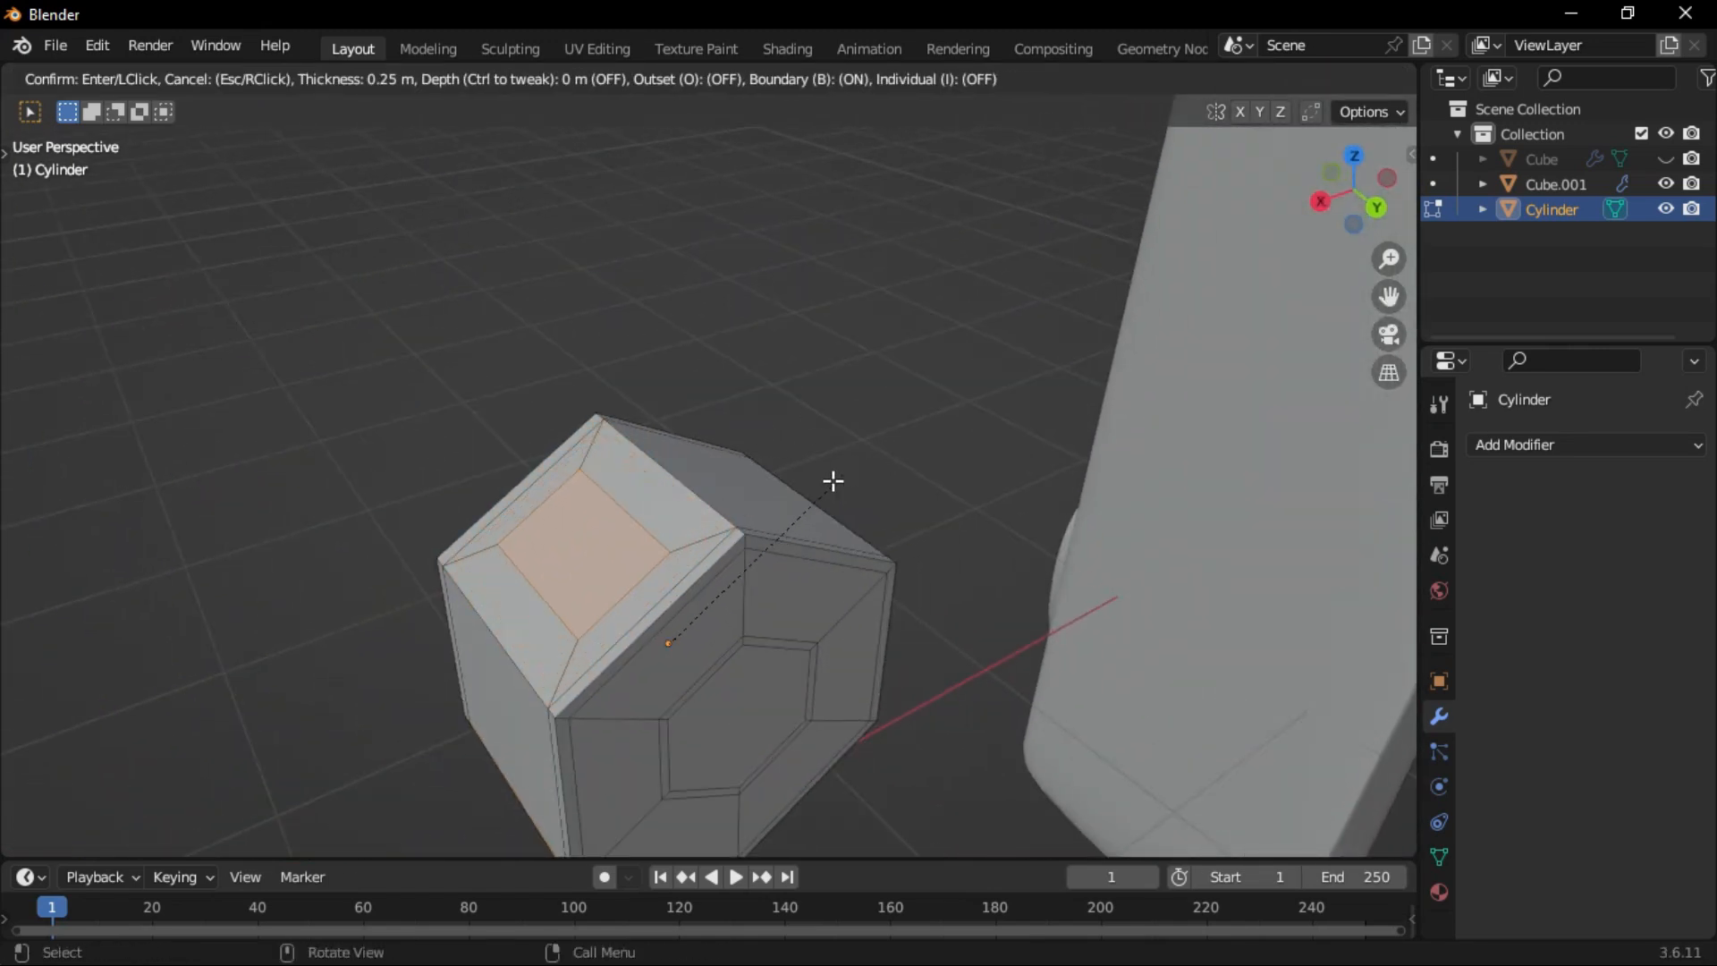
{"action": "left_click", "coordinate": [816, 498]}
Extrude the three inset side faces outward along their normals to form the fan blades.
{"action": "scroll", "coordinate": [809, 503], "scroll_direction": "down", "scroll_amount": 4}
{"action": "middle_click_drag", "start_coordinate": [782, 526], "coordinate": [739, 543]}
{"action": "right_click", "coordinate": [762, 534]}
{"action": "key", "text": "ctrl+z"}
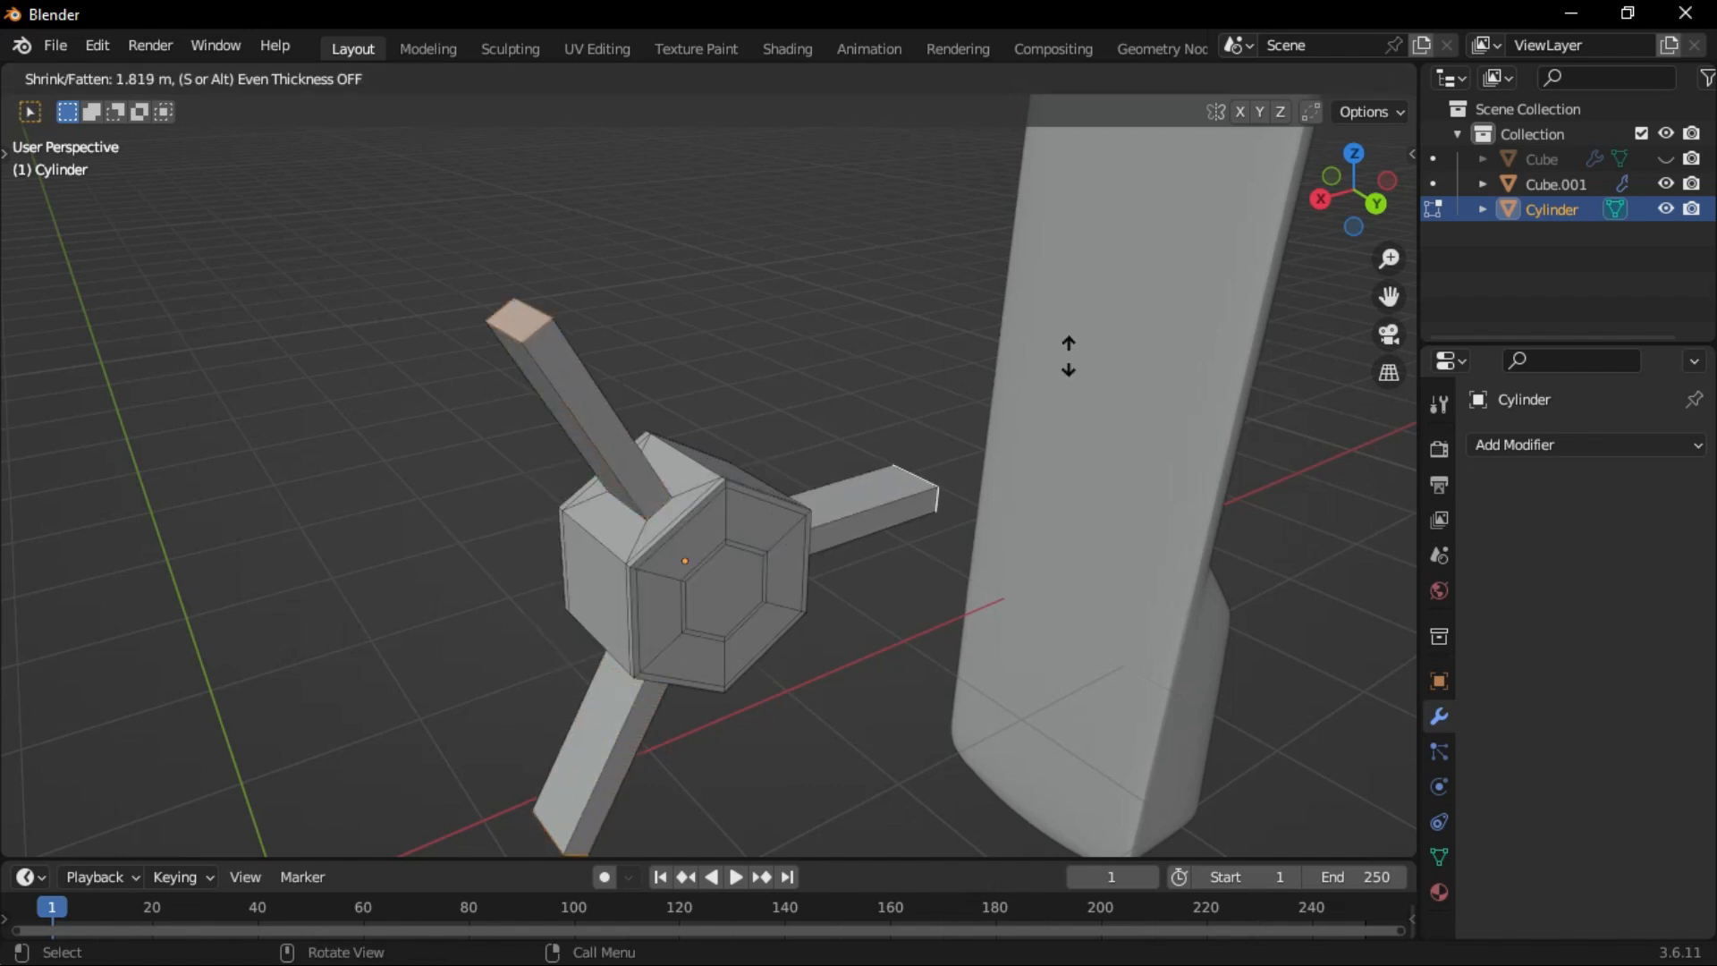
{"action": "left_click", "coordinate": [1226, 277]}
Unhide the housing, fit the fan blades within the round opening and leave Edit Mode.
{"action": "middle_click_drag", "start_coordinate": [862, 426], "coordinate": [687, 509]}
{"action": "left_click", "coordinate": [769, 284]}
{"action": "key", "text": "alt+h"}
{"action": "key", "text": "Tab"}
{"action": "left_click", "coordinate": [881, 379]}
{"action": "left_click", "coordinate": [982, 423]}
{"action": "mouse_move", "coordinate": [982, 423]}
{"action": "middle_mouse_down"}
{"action": "mouse_move", "coordinate": [894, 487]}
{"action": "mouse_move", "coordinate": [975, 456]}
{"action": "middle_mouse_up"}
{"action": "key", "text": "Tab"}
Add a Subdivision Surface modifier with viewport level 2 and a Simple Deform modifier to the fan.
{"action": "left_click", "coordinate": [1484, 444]}
{"action": "left_click", "coordinate": [1282, 888]}
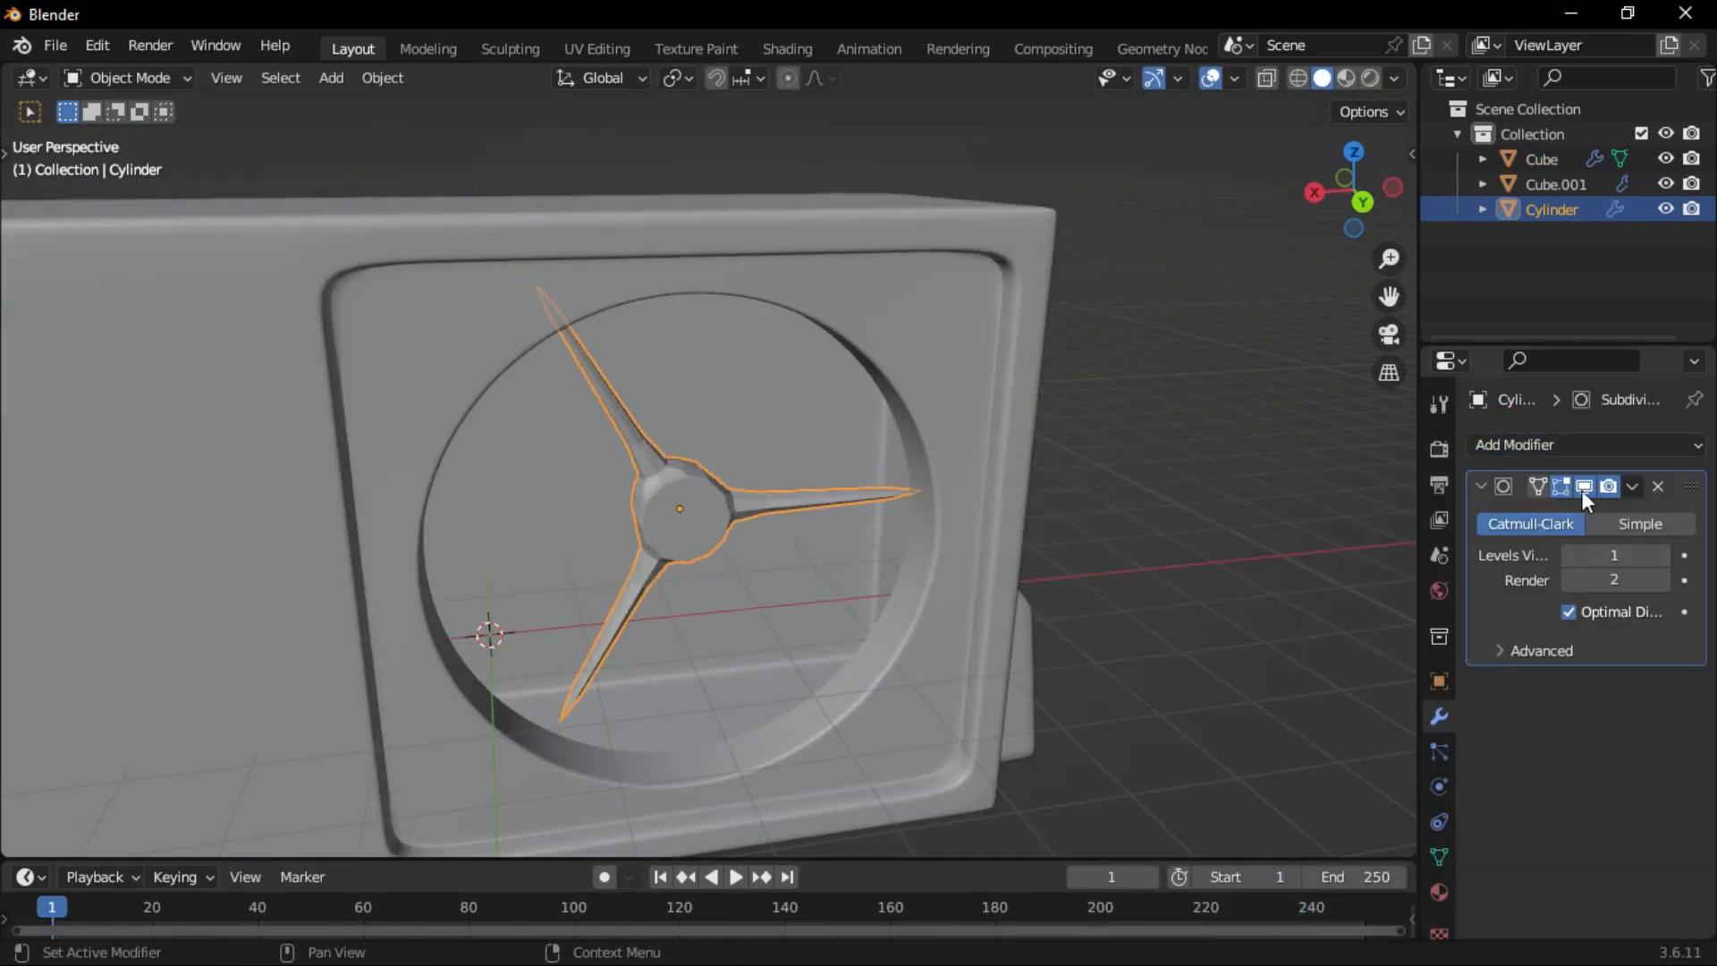
{"action": "left_click", "coordinate": [1523, 446]}
{"action": "left_click", "coordinate": [1370, 762]}
{"action": "middle_click_drag", "start_coordinate": [829, 562], "coordinate": [886, 581], "text": "ctrl"}
{"action": "middle_click_drag", "start_coordinate": [885, 582], "coordinate": [939, 612]}
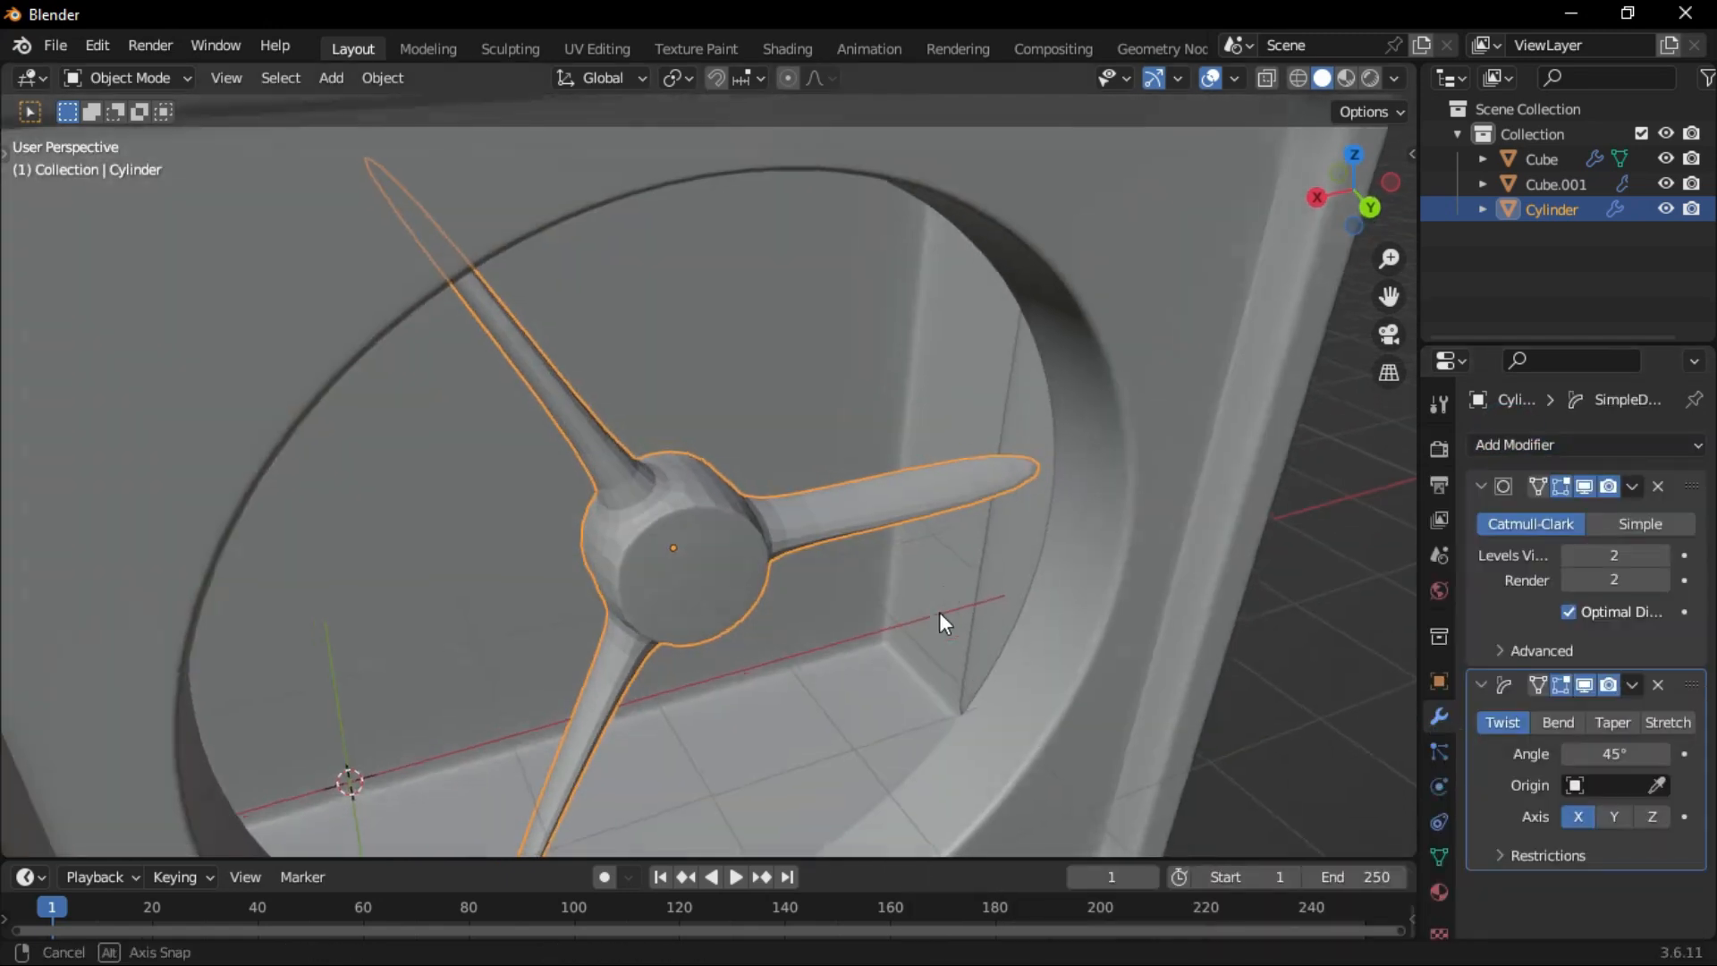
Widen the fan blade tips in Edit Mode and set the Simple Deform twist axis to Z.
{"action": "key", "text": "Tab"}
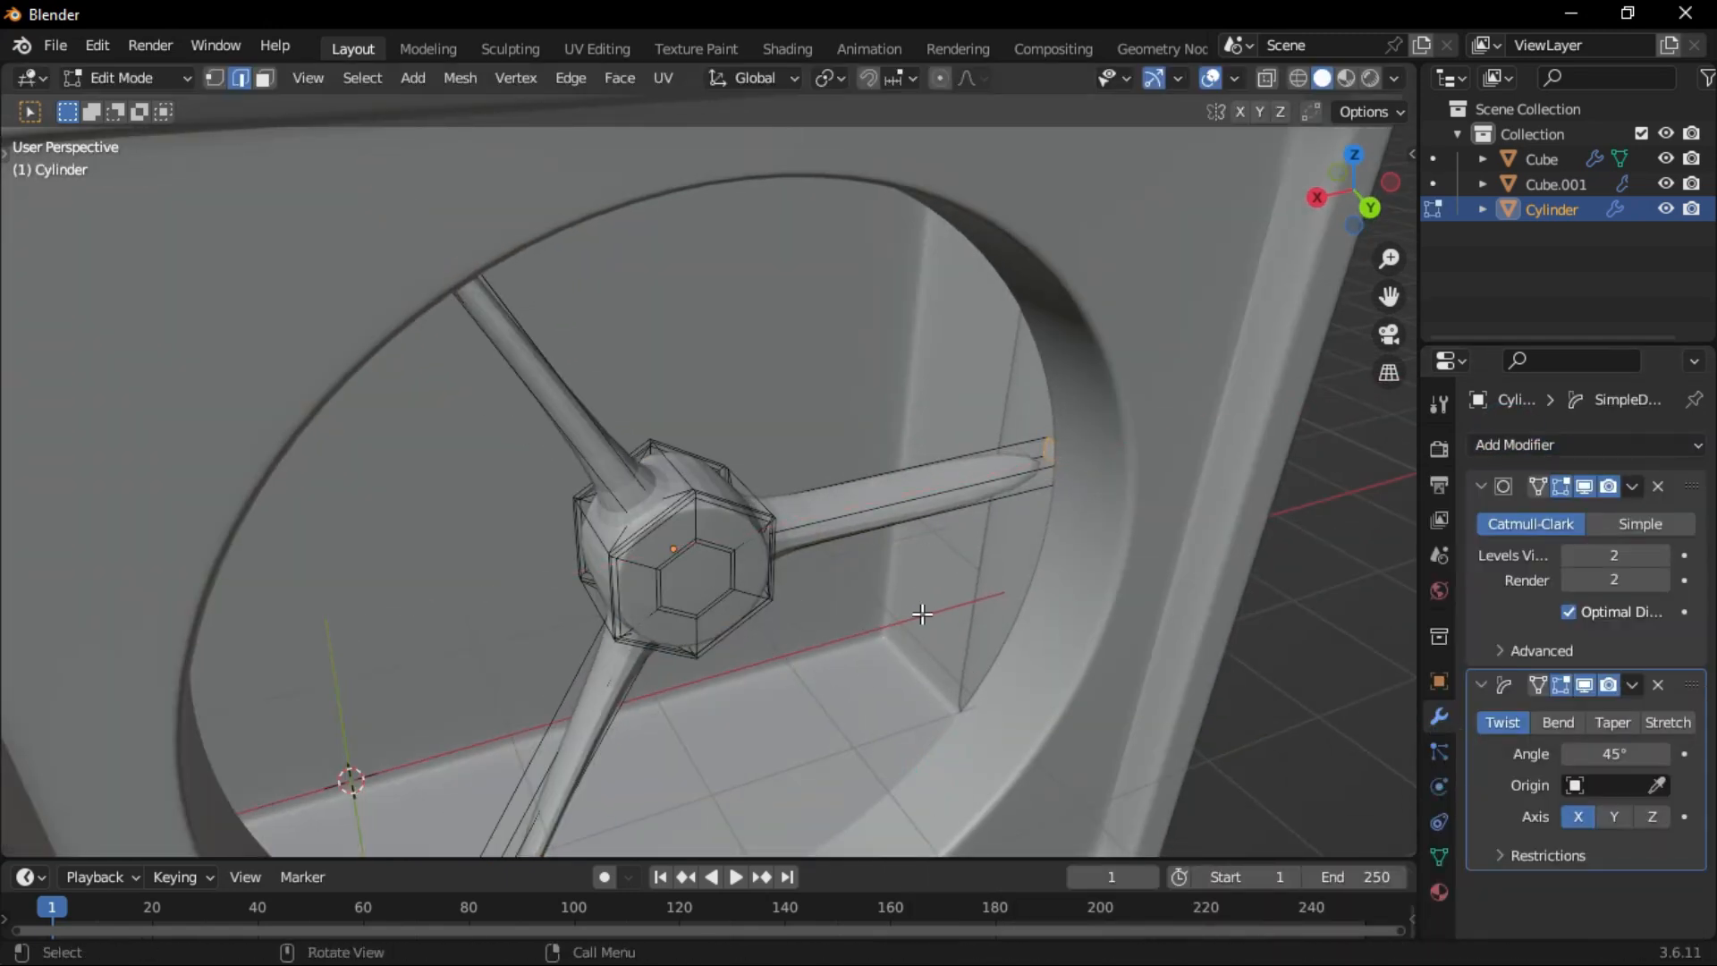
{"action": "left_click", "coordinate": [602, 593]}
{"action": "scroll", "coordinate": [602, 593], "scroll_direction": "down", "scroll_amount": 2}
{"action": "middle_click_drag", "start_coordinate": [602, 593], "coordinate": [1323, 751]}
{"action": "middle_click_drag", "start_coordinate": [1056, 776], "coordinate": [774, 474]}
{"action": "key", "text": "Tab"}
Shade the fan smooth, move it along the Y axis within the opening and deselect it.
{"action": "right_click", "coordinate": [685, 385]}
{"action": "left_click", "coordinate": [686, 366]}
{"action": "middle_click_drag", "start_coordinate": [686, 376], "coordinate": [823, 411]}
{"action": "key", "text": "g"}
{"action": "key", "text": "y"}
{"action": "left_click", "coordinate": [855, 463]}
{"action": "left_click", "coordinate": [1060, 443]}
{"action": "middle_click_drag", "start_coordinate": [1060, 443], "coordinate": [948, 478]}
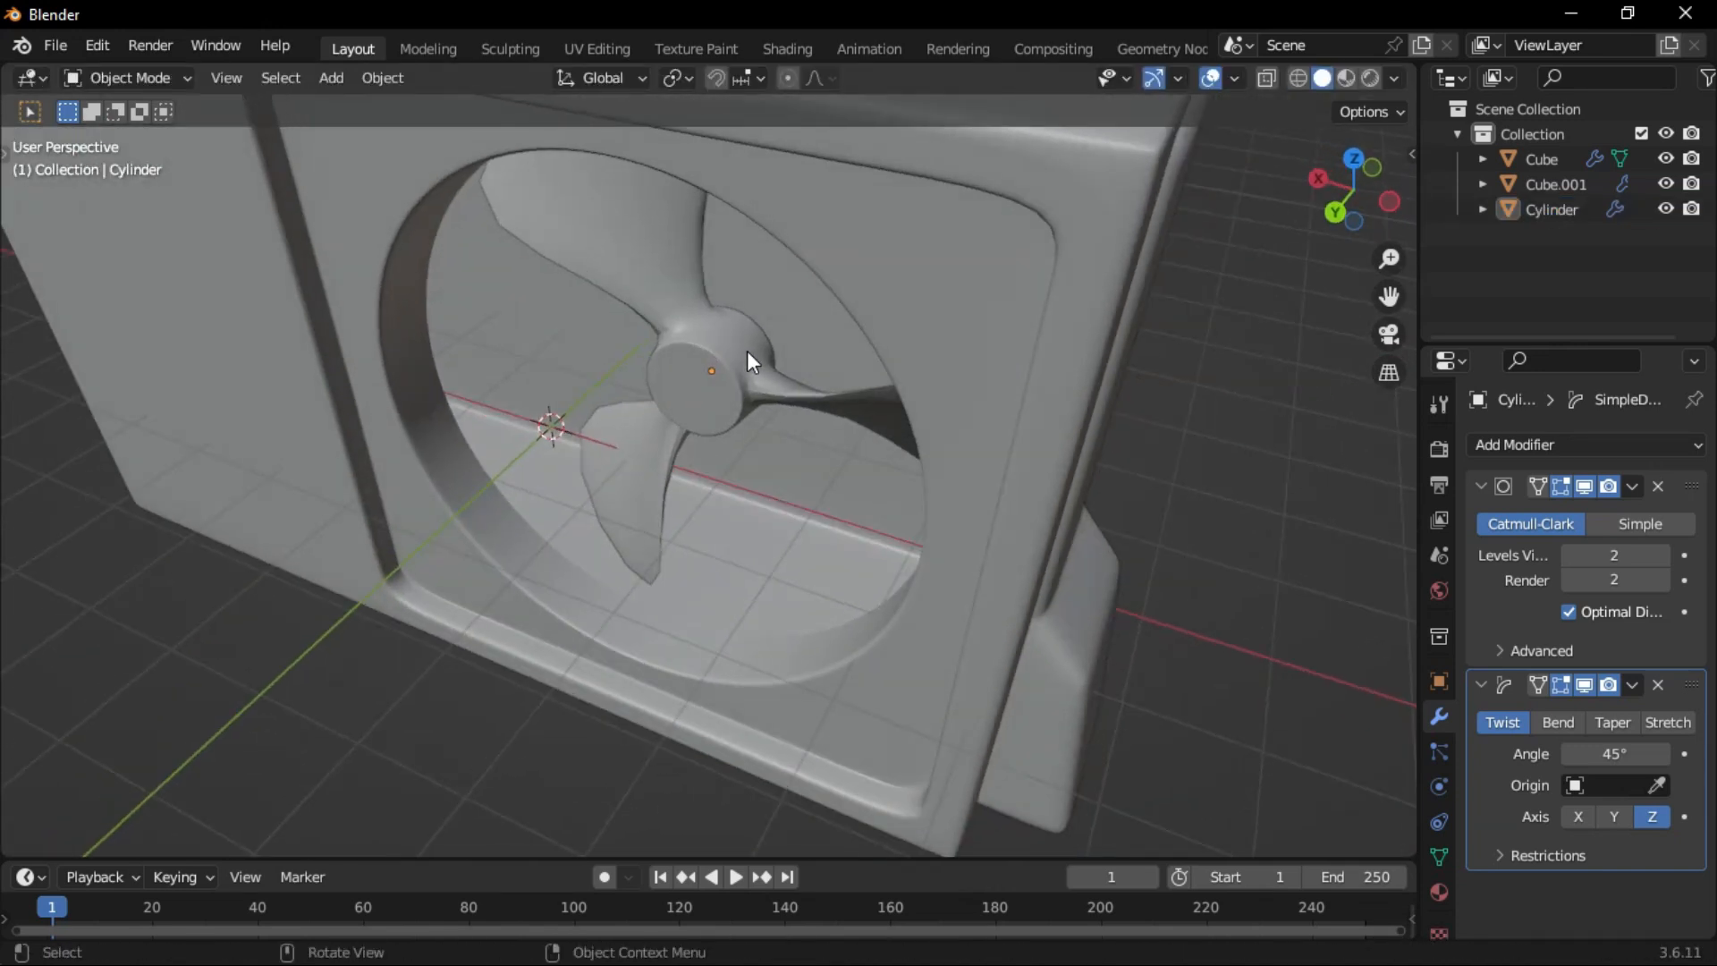
Select the inner edge loop of the housing's round opening in Edit Mode and scale it by 1.200.
{"action": "middle_click_drag", "start_coordinate": [748, 350], "coordinate": [661, 375]}
{"action": "left_click", "coordinate": [492, 431]}
{"action": "key", "text": "Tab"}
{"action": "left_click", "coordinate": [497, 483]}
{"action": "scroll", "coordinate": [527, 479], "scroll_direction": "up", "scroll_amount": 4}
{"action": "left_click", "coordinate": [416, 516]}
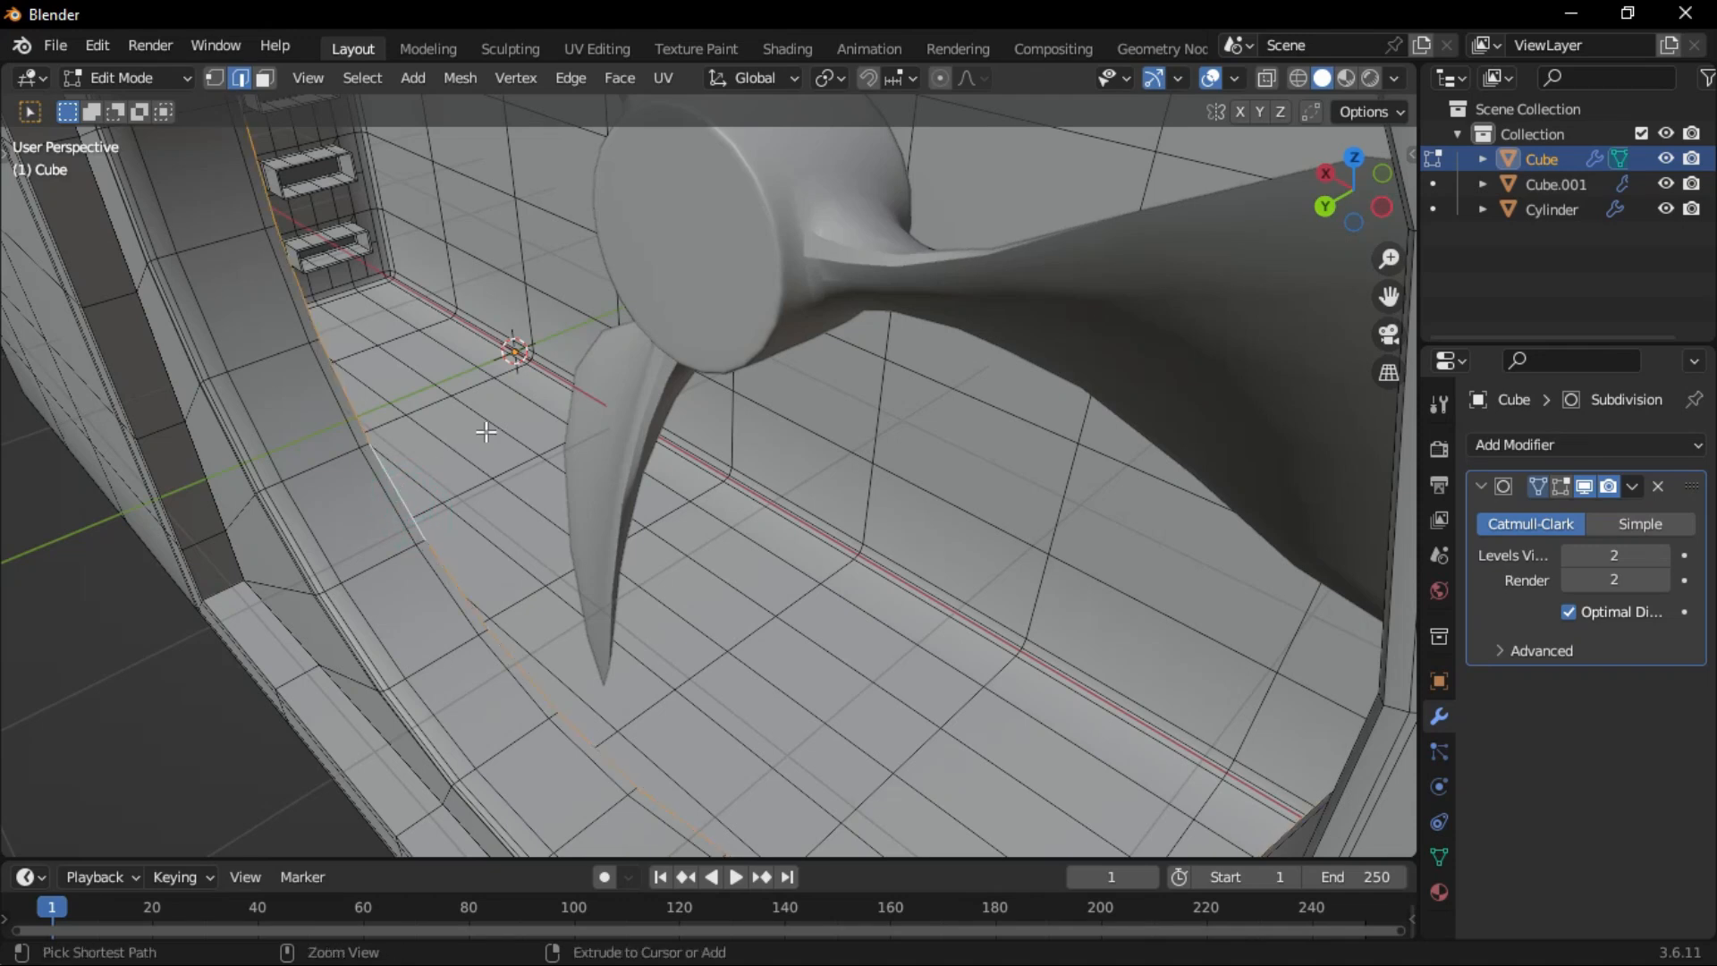
{"action": "scroll", "coordinate": [485, 432], "scroll_direction": "down", "scroll_amount": 6}
{"action": "left_click", "coordinate": [602, 429]}
{"action": "middle_click_drag", "start_coordinate": [602, 430], "coordinate": [827, 425]}
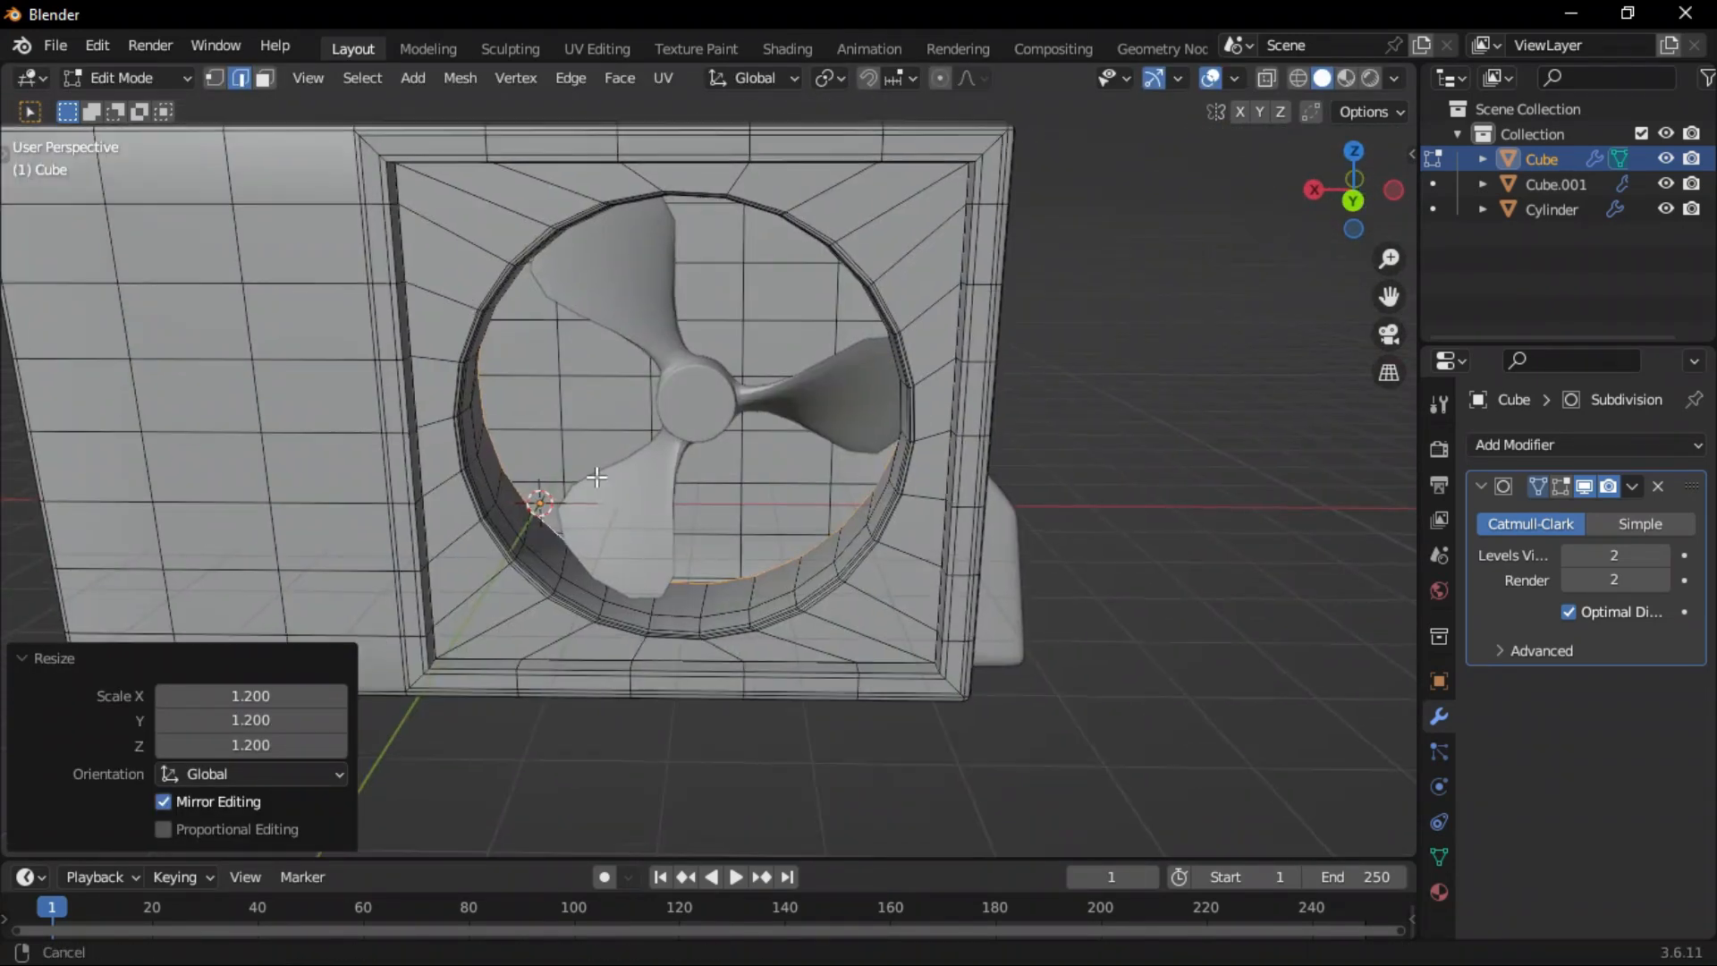
Leave Edit Mode, set the fan's Subdivision viewport level to 3 and shade the fan smooth.
{"action": "key", "text": "Tab"}
{"action": "middle_click_drag", "start_coordinate": [701, 396], "coordinate": [799, 394]}
{"action": "left_click", "coordinate": [799, 391]}
{"action": "scroll", "coordinate": [843, 461], "scroll_direction": "up", "scroll_amount": 3}
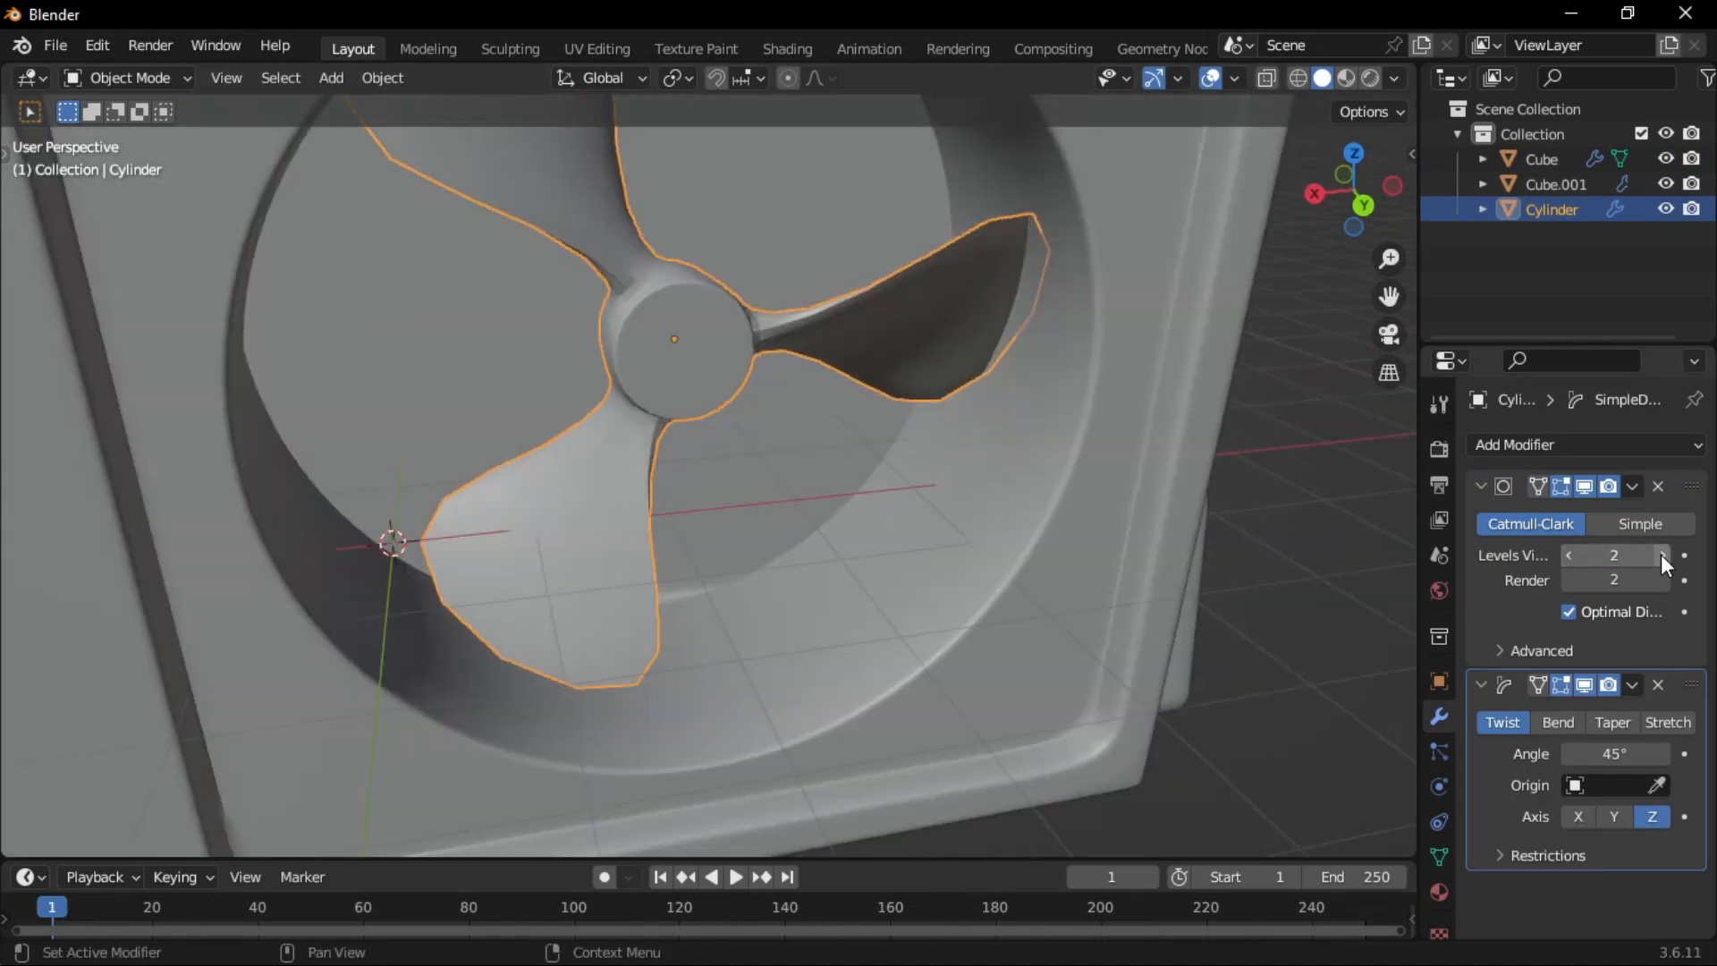
{"action": "right_click", "coordinate": [683, 320]}
{"action": "left_click", "coordinate": [682, 318]}
{"action": "scroll", "coordinate": [770, 458], "scroll_direction": "down", "scroll_amount": 5}
Hide the housing and apply the fan's Simple Deform modifier.
{"action": "left_click", "coordinate": [769, 470]}
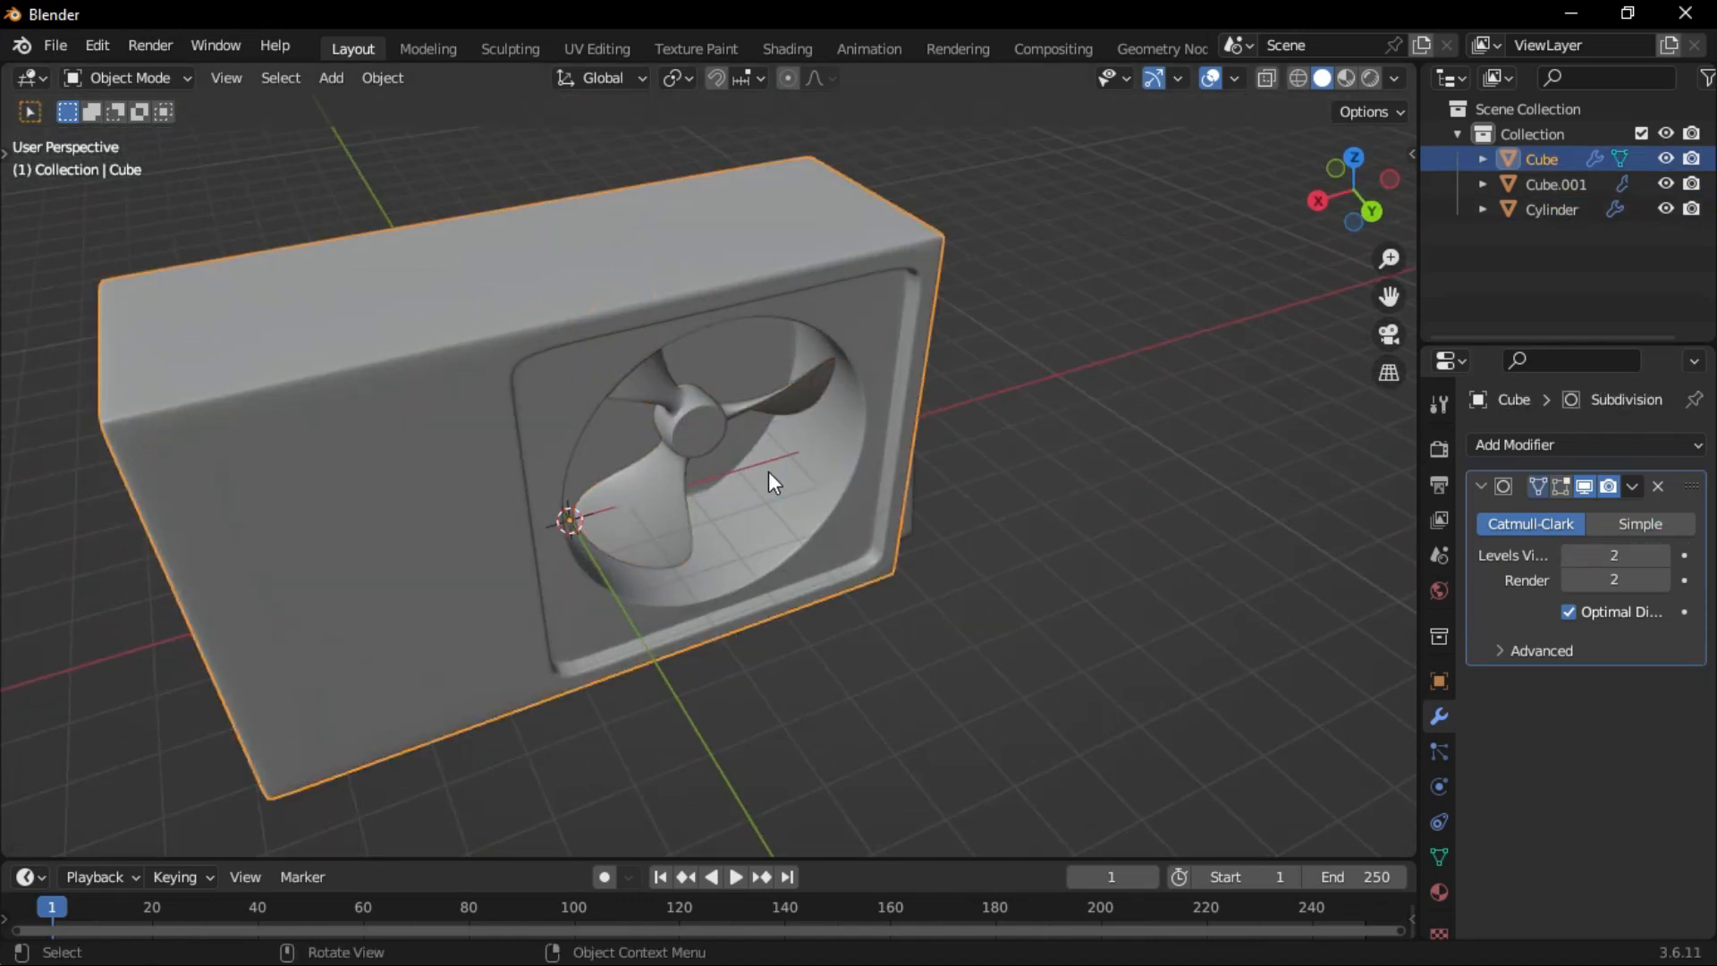
{"action": "key", "text": "h"}
{"action": "middle_click_drag", "start_coordinate": [711, 414], "coordinate": [823, 429]}
{"action": "left_click", "coordinate": [984, 501]}
{"action": "left_click", "coordinate": [1633, 685]}
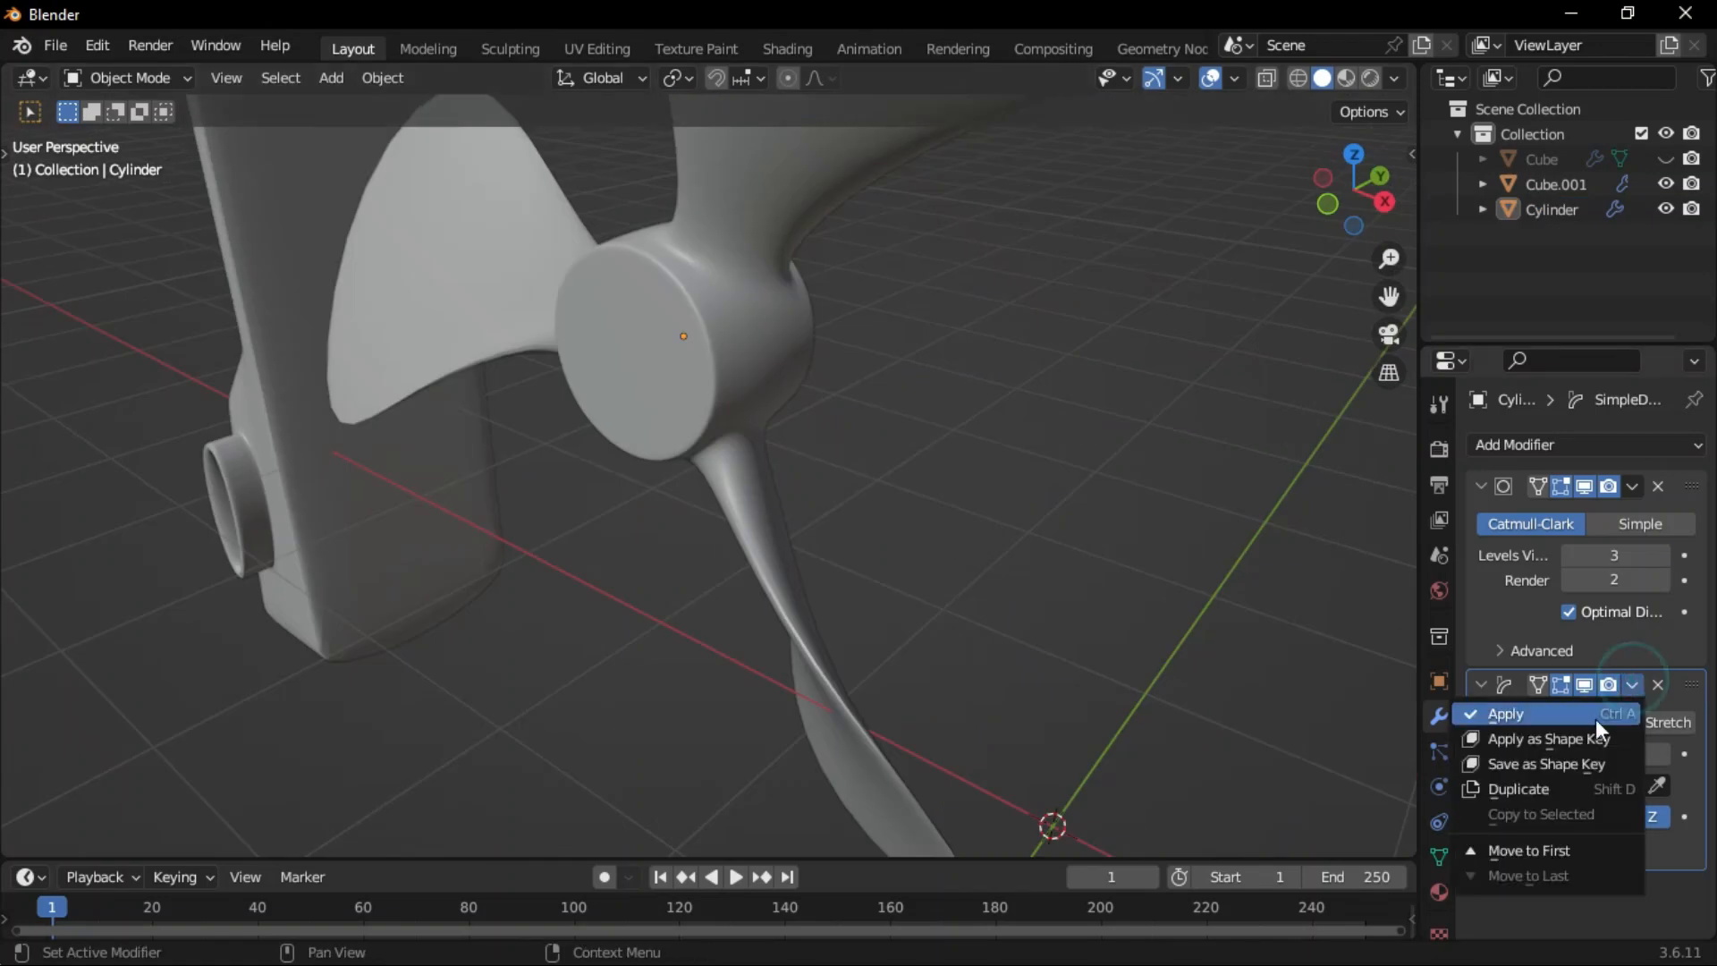
{"action": "left_click", "coordinate": [1596, 718]}
Extrude the inset centre face of the fan hub 0.59839 m along its normal to start the shaft.
{"action": "middle_click_drag", "start_coordinate": [789, 572], "coordinate": [824, 421]}
{"action": "left_click", "coordinate": [661, 406]}
{"action": "key", "text": "Tab"}
{"action": "left_click", "coordinate": [872, 400]}
{"action": "scroll", "coordinate": [559, 420], "scroll_direction": "up", "scroll_amount": 1}
{"action": "key", "text": "e"}
{"action": "left_click", "coordinate": [556, 459]}
Inset the shaft's end face and extrude it 0.81684 m as a thinner shaft section.
{"action": "scroll", "coordinate": [555, 460], "scroll_direction": "up", "scroll_amount": 2}
{"action": "key", "text": "i"}
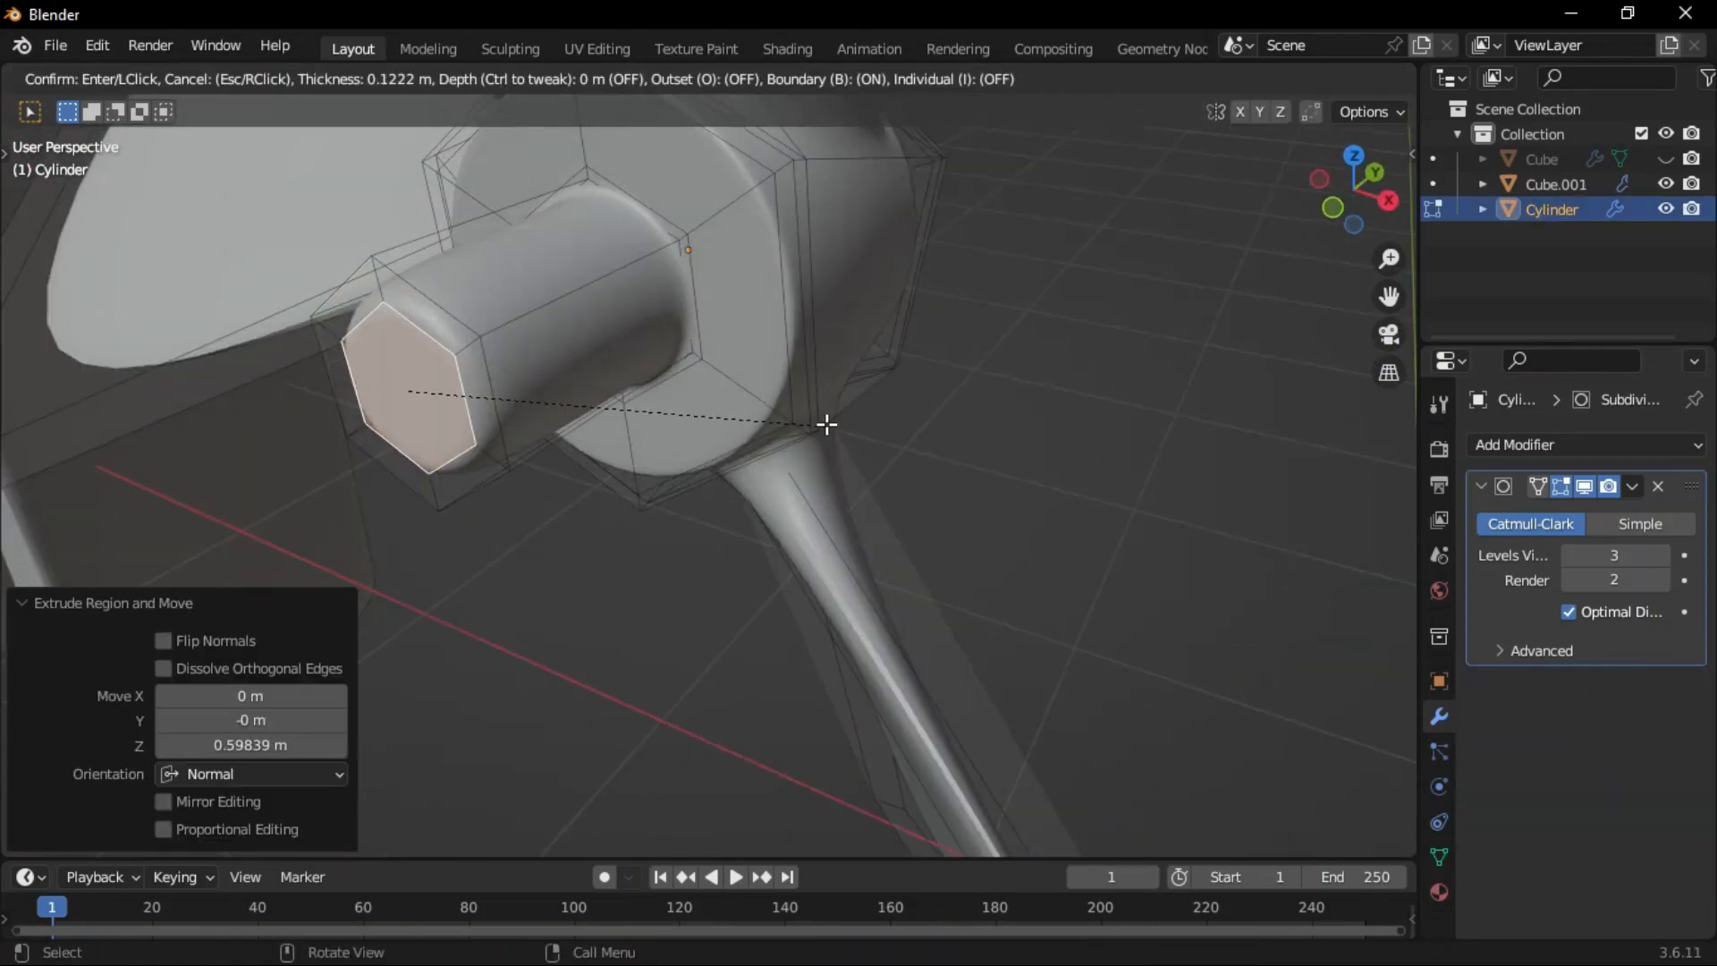
{"action": "left_click", "coordinate": [739, 414]}
{"action": "key", "text": "e"}
{"action": "left_click", "coordinate": [288, 748]}
{"action": "scroll", "coordinate": [447, 487], "scroll_direction": "down", "scroll_amount": 4}
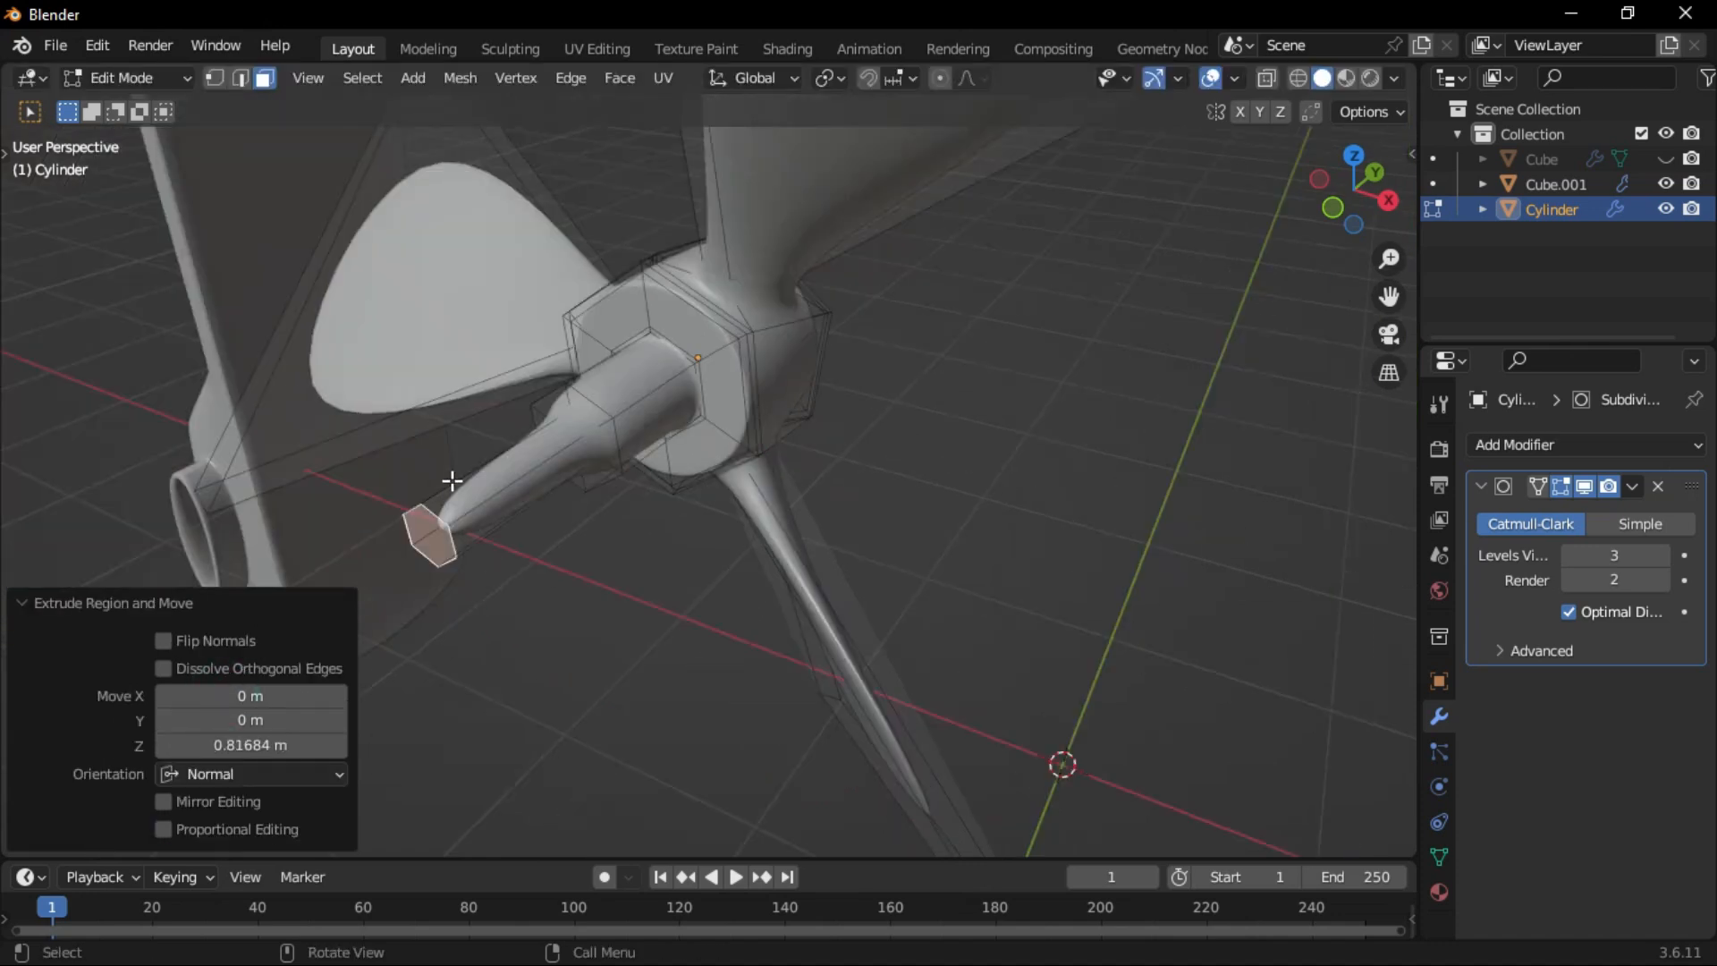
Extrude the thin shaft's end face by -0.000661 m and add an edge loop near the thin section's base.
{"action": "scroll", "coordinate": [590, 483], "scroll_direction": "up", "scroll_amount": 4}
{"action": "key", "text": "e"}
{"action": "left_click", "coordinate": [601, 483]}
{"action": "middle_click_drag", "start_coordinate": [602, 483], "coordinate": [541, 438]}
{"action": "middle_click_drag", "start_coordinate": [541, 438], "coordinate": [635, 475], "text": "shift"}
{"action": "key", "text": "ctrl+r"}
{"action": "left_click", "coordinate": [639, 454]}
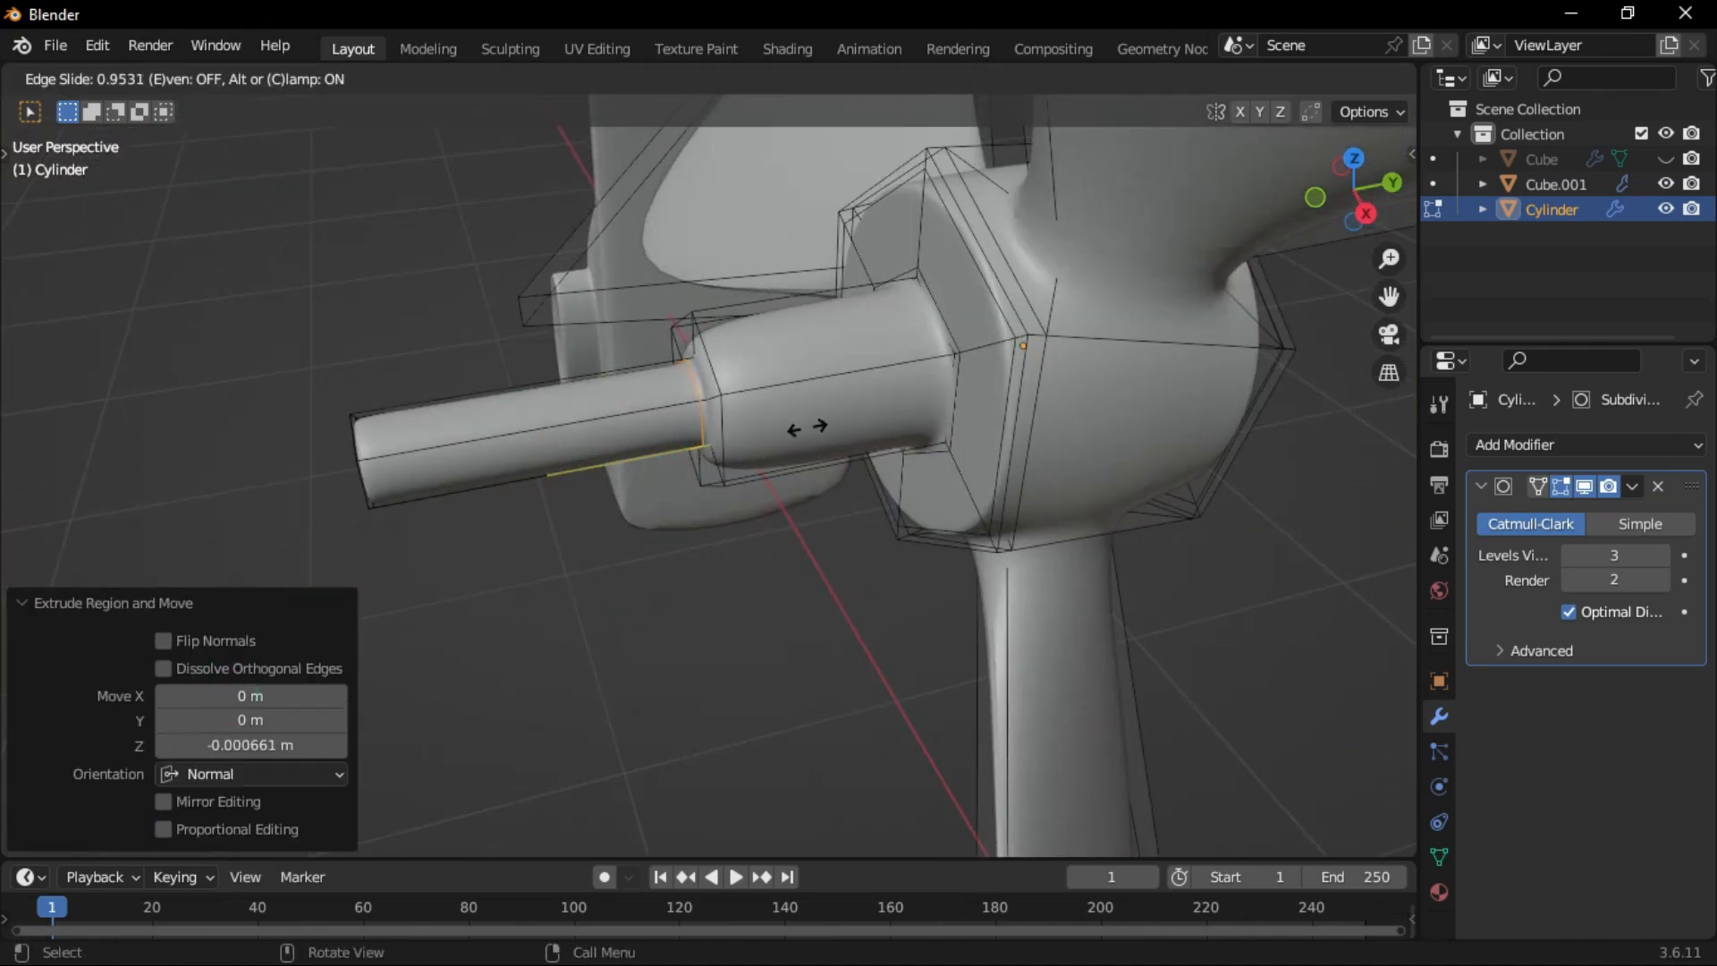
{"action": "left_click", "coordinate": [807, 425]}
Add two edge loops to the thick shaft section, one near the step and one near the hub.
{"action": "key", "text": "ctrl+r"}
{"action": "left_click", "coordinate": [801, 400]}
{"action": "left_click", "coordinate": [697, 449]}
{"action": "key", "text": "ctrl+r"}
{"action": "left_click", "coordinate": [863, 382]}
{"action": "left_click", "coordinate": [963, 364]}
Add one more edge loop to the fan, leave Edit Mode, unhide the housing and clear the selection.
{"action": "middle_click_drag", "start_coordinate": [963, 364], "coordinate": [609, 545]}
{"action": "scroll", "coordinate": [940, 358], "scroll_direction": "up", "scroll_amount": 3}
{"action": "key", "text": "ctrl+r"}
{"action": "left_click", "coordinate": [720, 420]}
{"action": "left_click", "coordinate": [993, 371]}
{"action": "key", "text": "Tab"}
{"action": "scroll", "coordinate": [610, 545], "scroll_direction": "down", "scroll_amount": 7}
{"action": "key", "text": "alt+h"}
{"action": "left_click", "coordinate": [1436, 518]}
{"action": "left_click", "coordinate": [1342, 516]}
Add a mesh cylinder with 32 vertices.
{"action": "scroll", "coordinate": [751, 528], "scroll_direction": "down", "scroll_amount": 3}
{"action": "middle_click_drag", "start_coordinate": [751, 527], "coordinate": [850, 537]}
{"action": "key", "text": "shift+a"}
{"action": "mouse_move", "coordinate": [823, 452]}
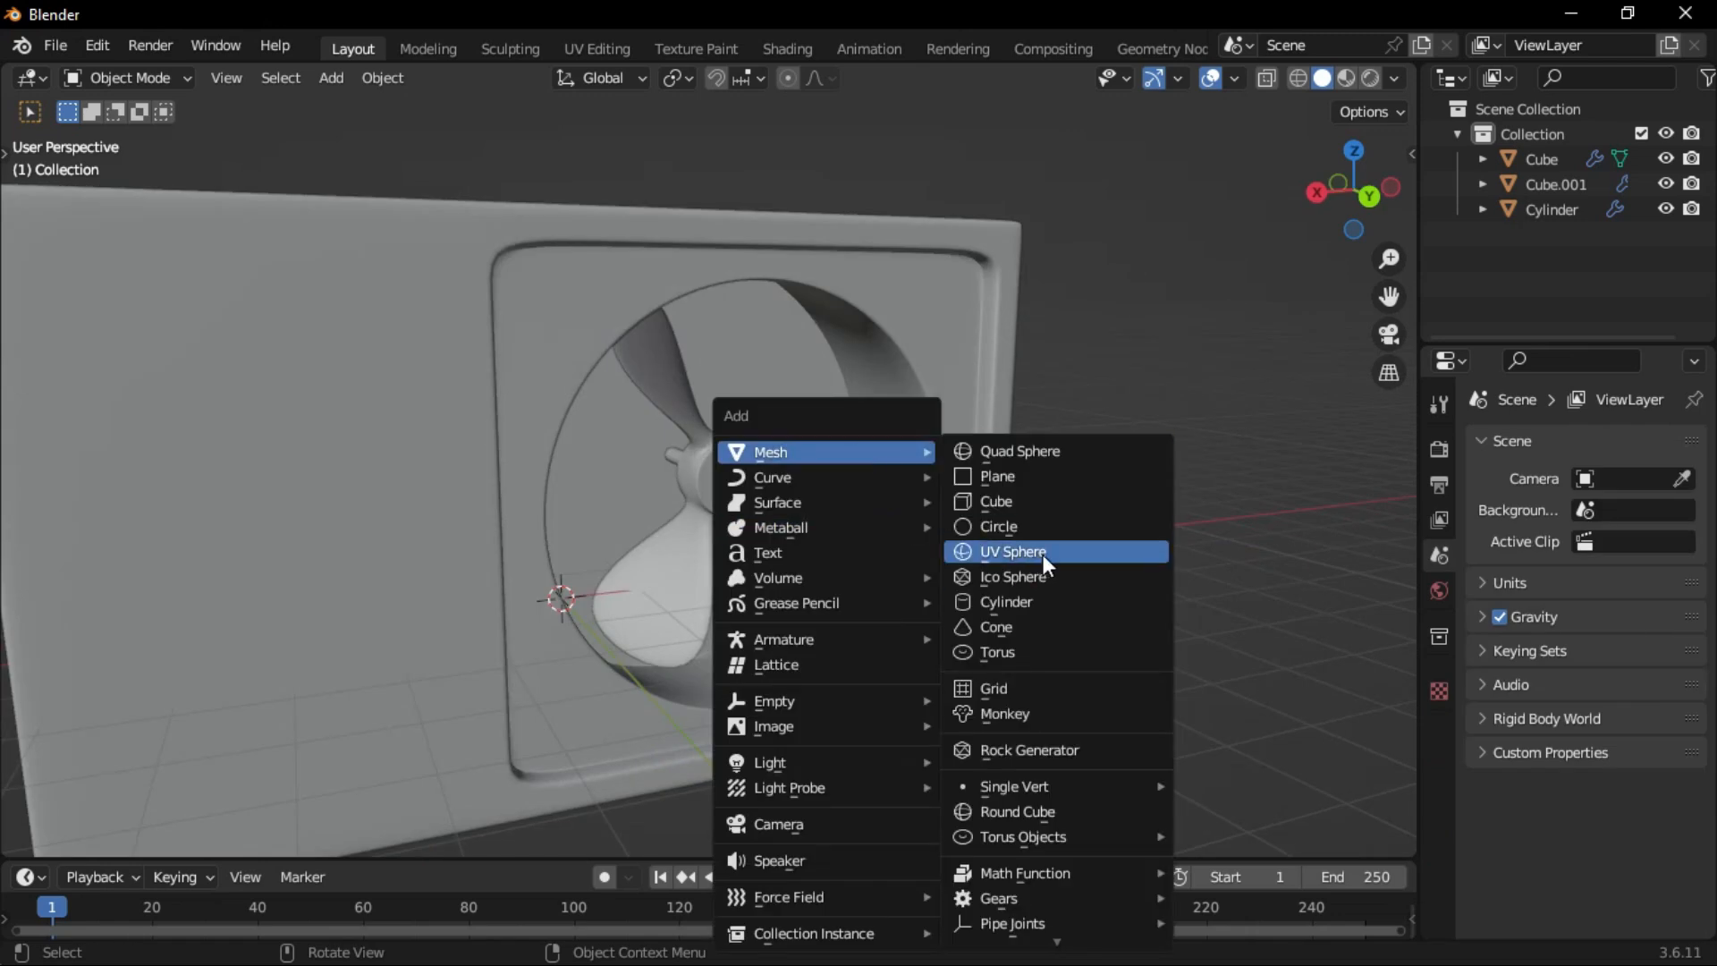
{"action": "left_click", "coordinate": [1006, 600]}
{"action": "left_click", "coordinate": [281, 537]}
{"action": "type", "text": "32"}
{"action": "key", "text": "Return"}
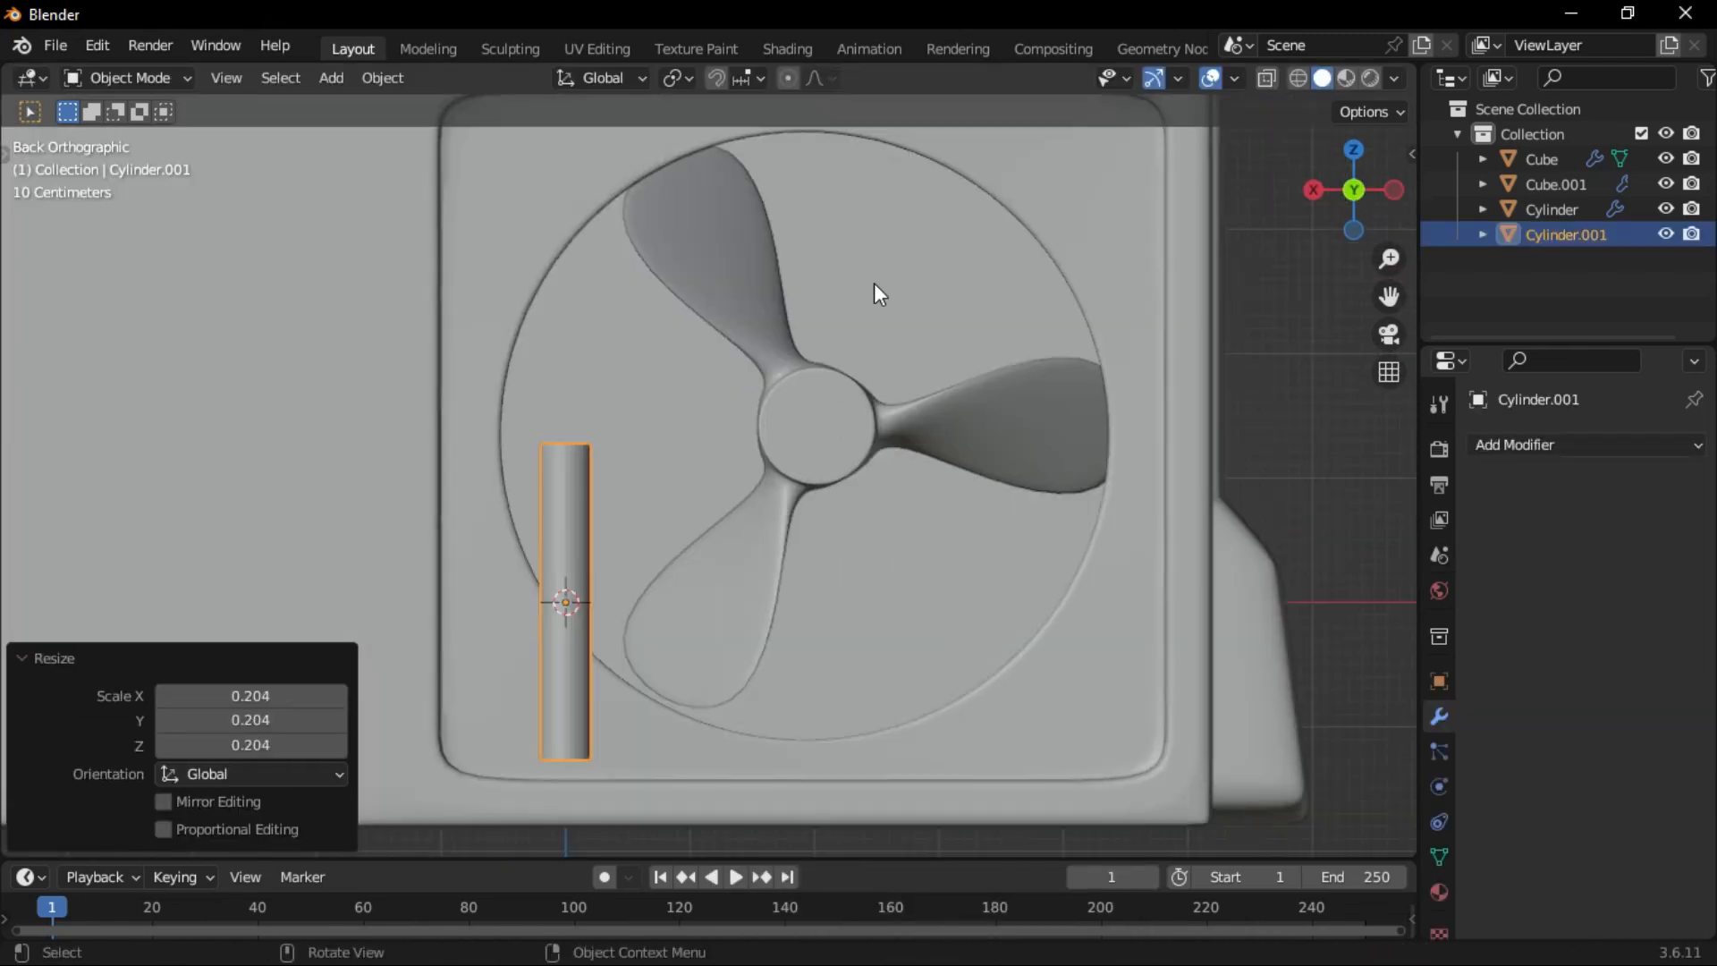
Scale the new cylinder into a thin vertical rod, stretching it by 5.831 along Z.
{"action": "key", "text": "s"}
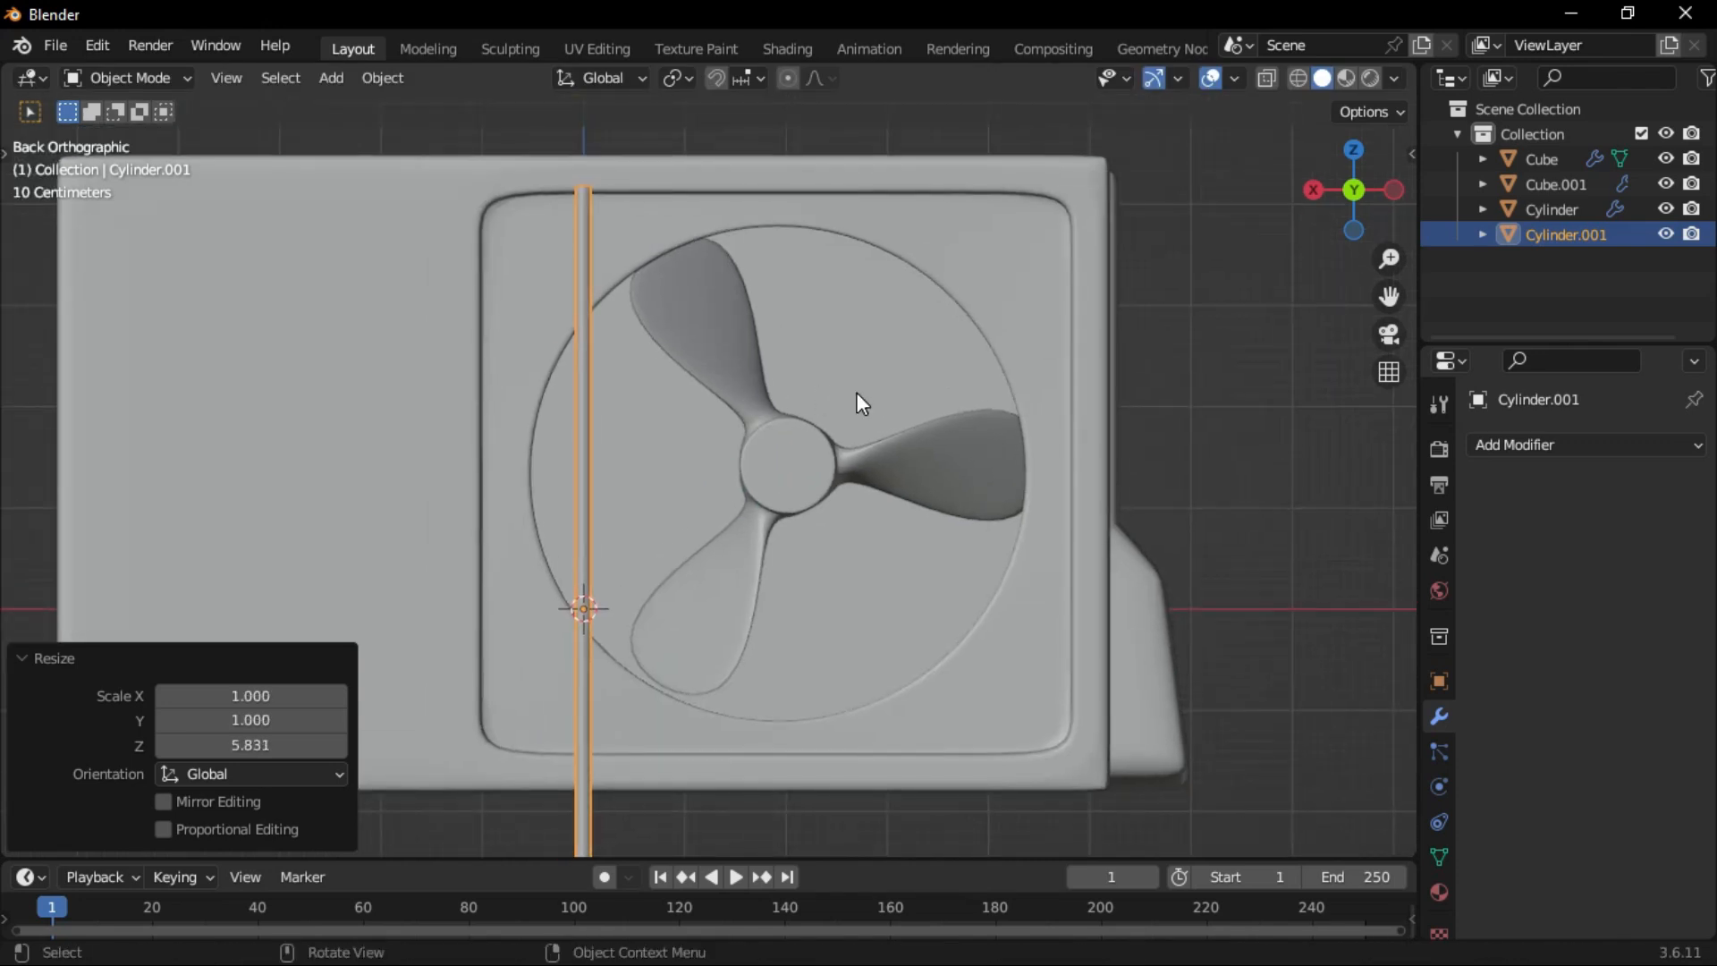
{"action": "key", "text": "s"}
{"action": "key", "text": "z"}
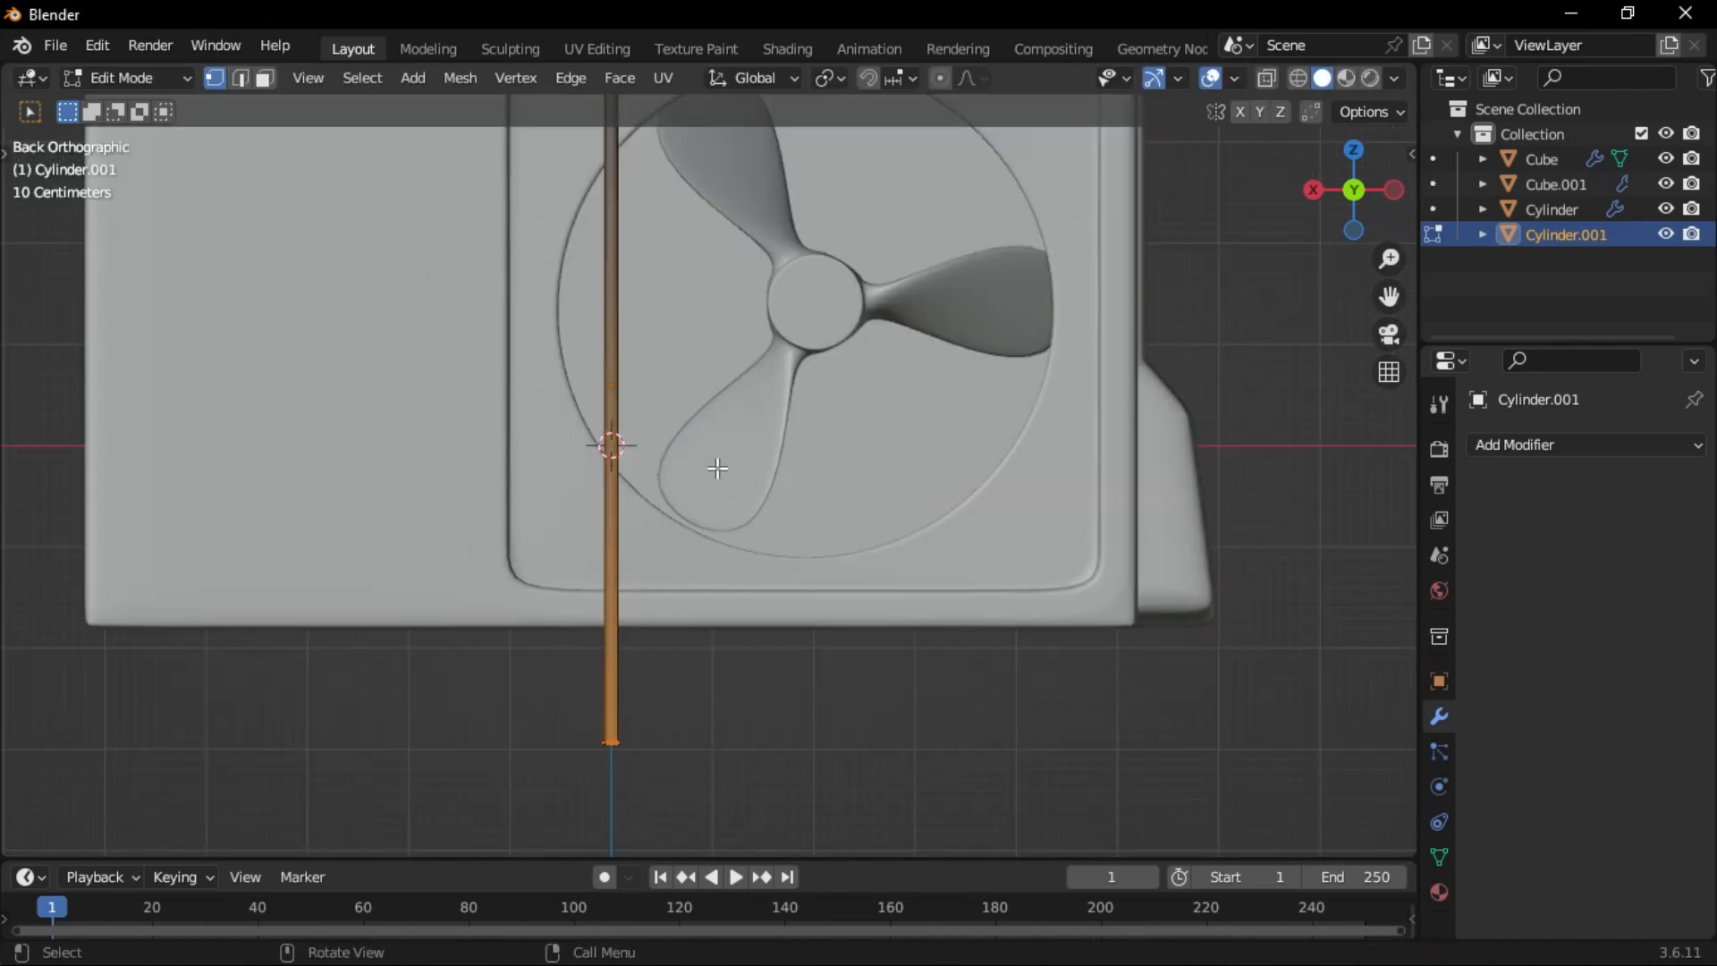
Raise the rod's upper end 0.099313 m along Z in Edit Mode and move the rod -0.25949 m along Y.
{"action": "key", "text": "alt+z"}
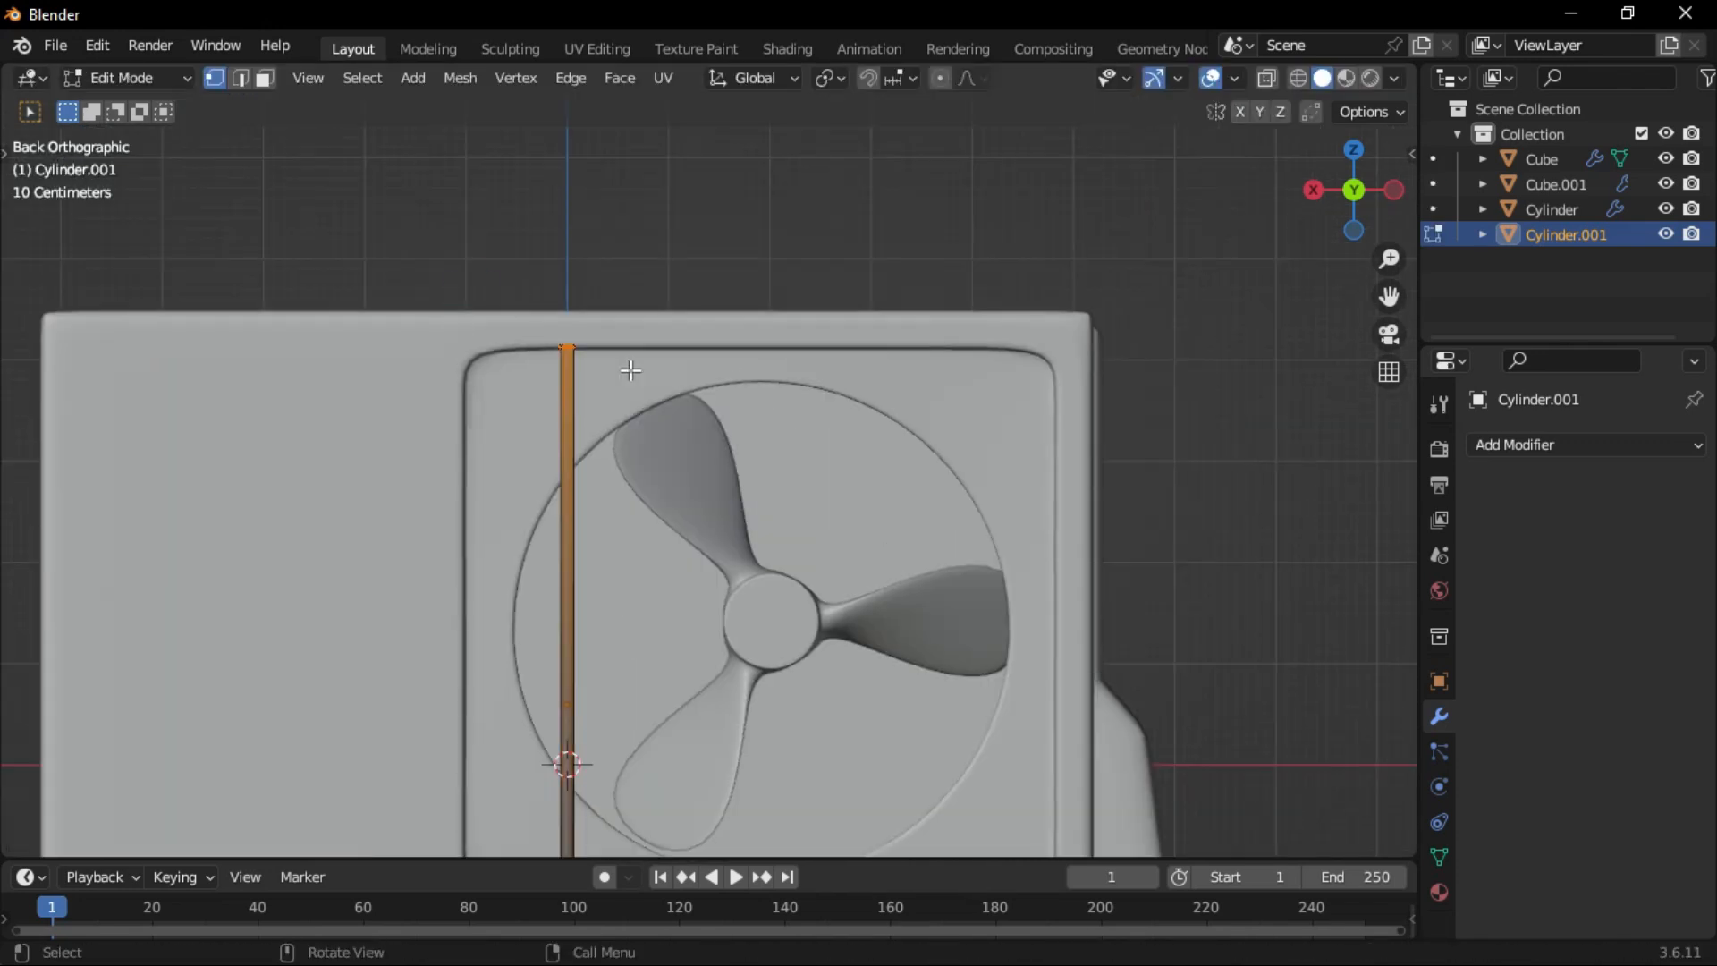
{"action": "key", "text": "g"}
{"action": "left_click", "coordinate": [638, 417]}
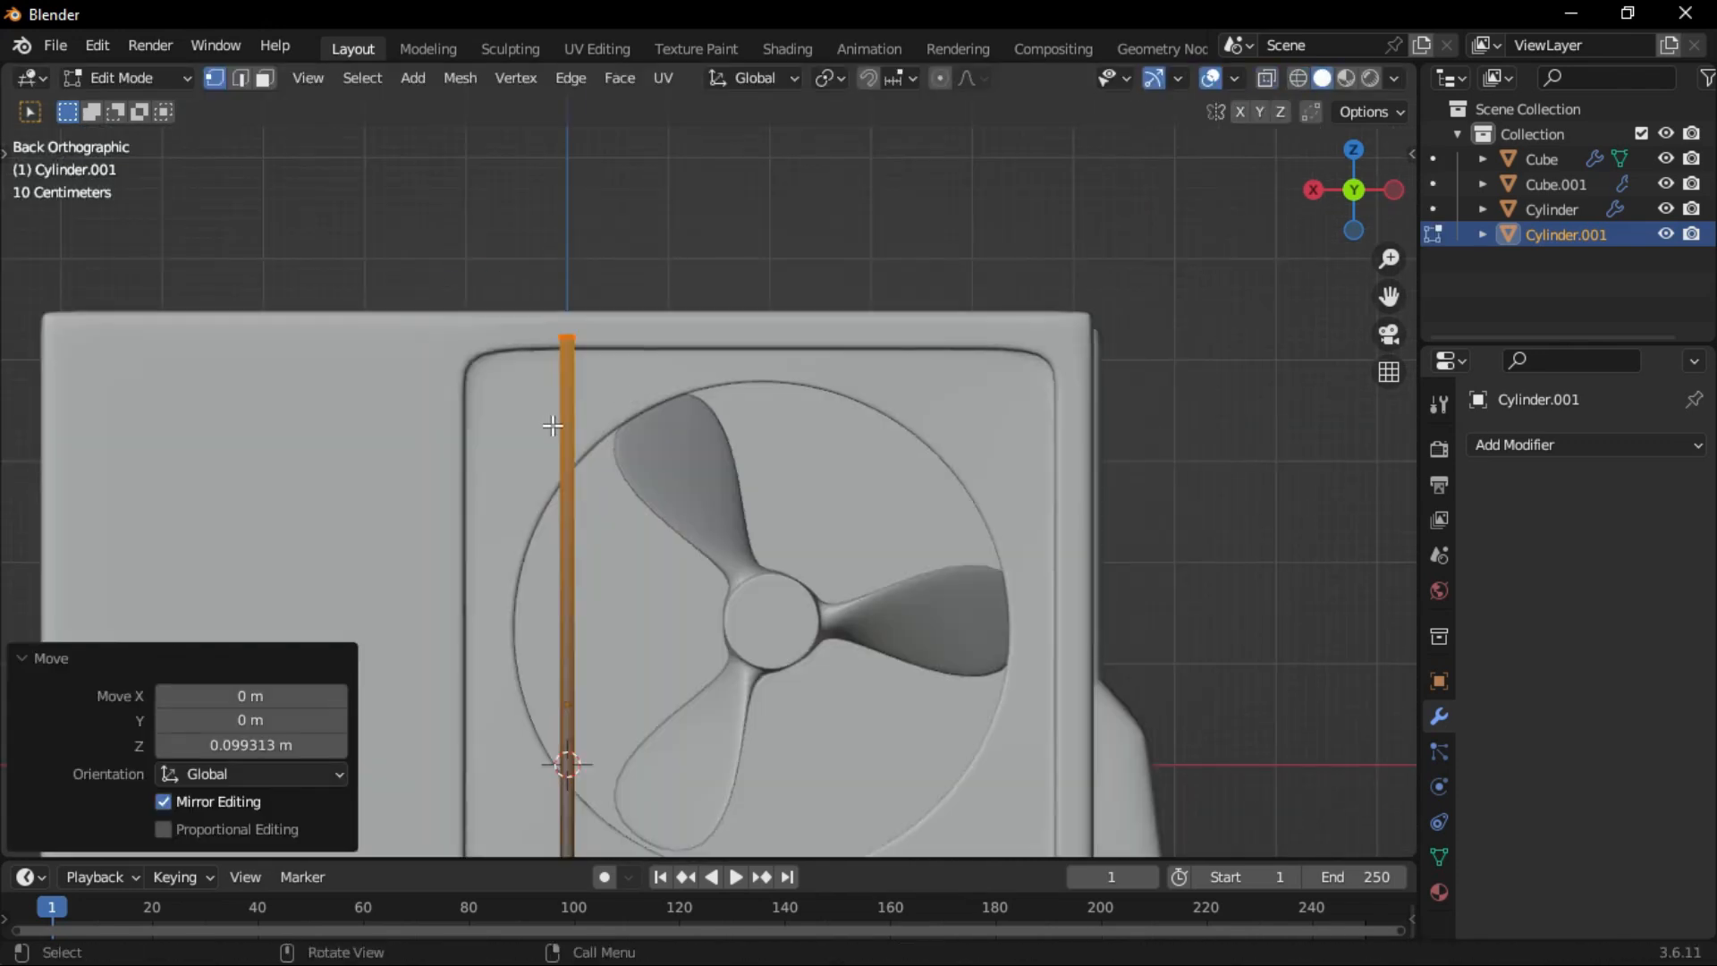
{"action": "key", "text": "g"}
{"action": "key", "text": "g"}
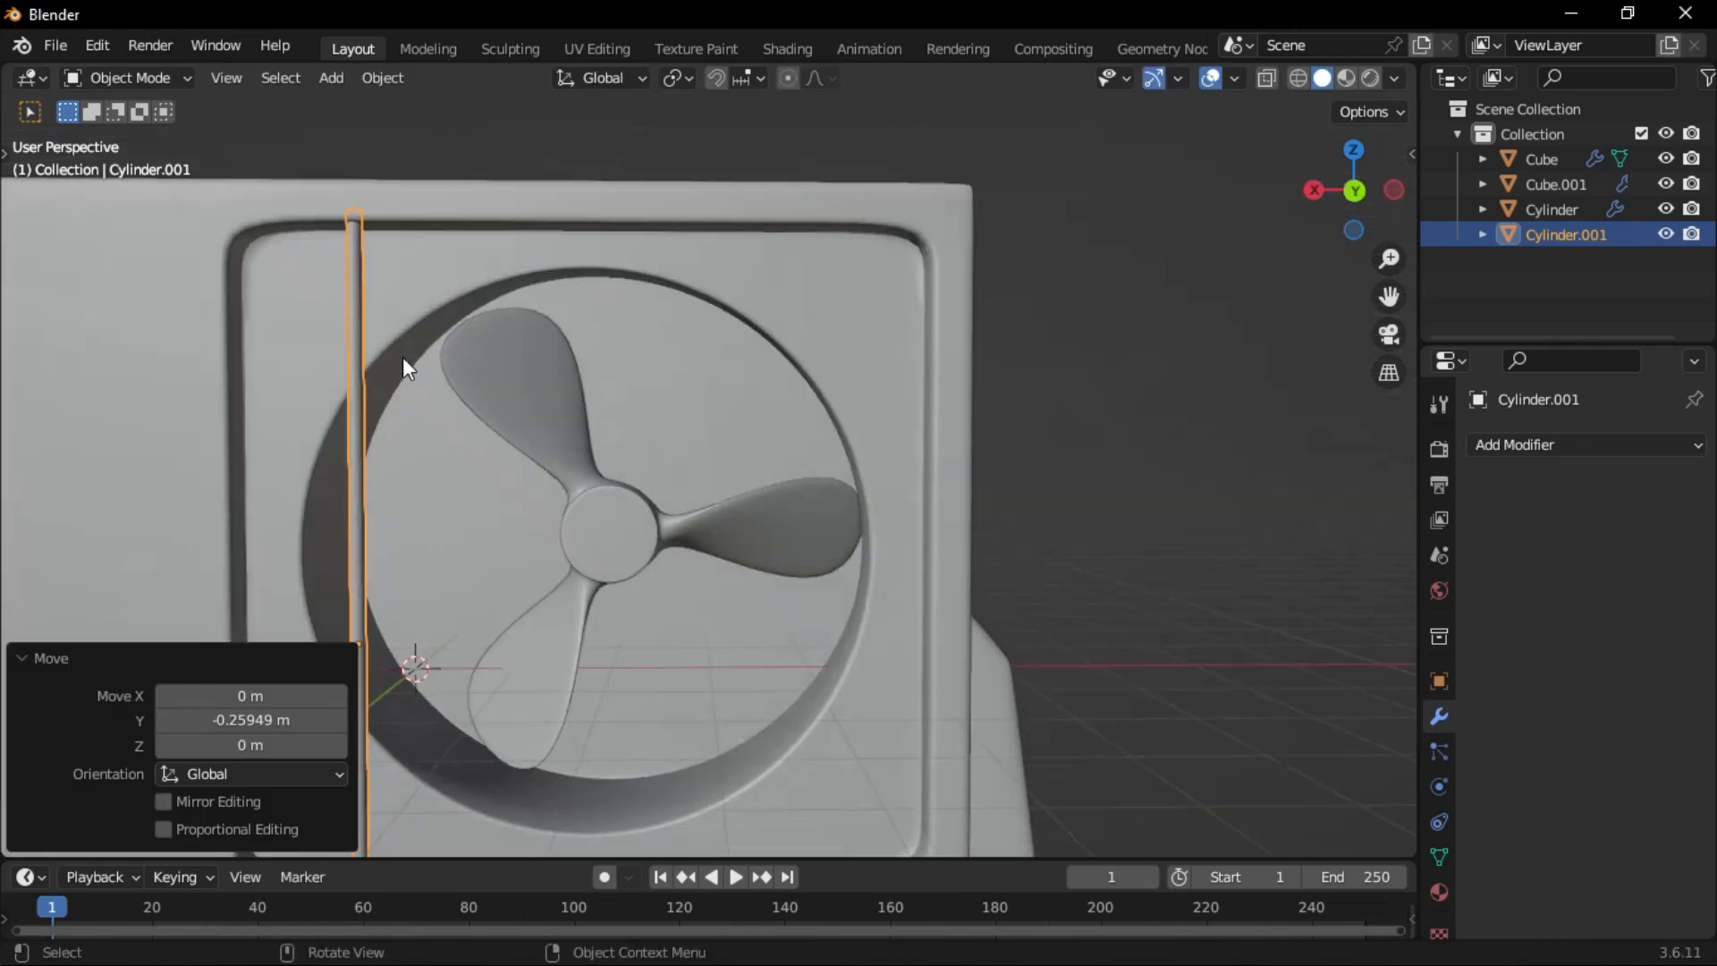
Move the rod 0.82497 m along X to the edge of the recessed fan panel.
{"action": "scroll", "coordinate": [279, 326], "scroll_direction": "up", "scroll_amount": 2}
{"action": "middle_click_drag", "start_coordinate": [279, 326], "coordinate": [556, 458], "text": "shift"}
{"action": "key", "text": "g"}
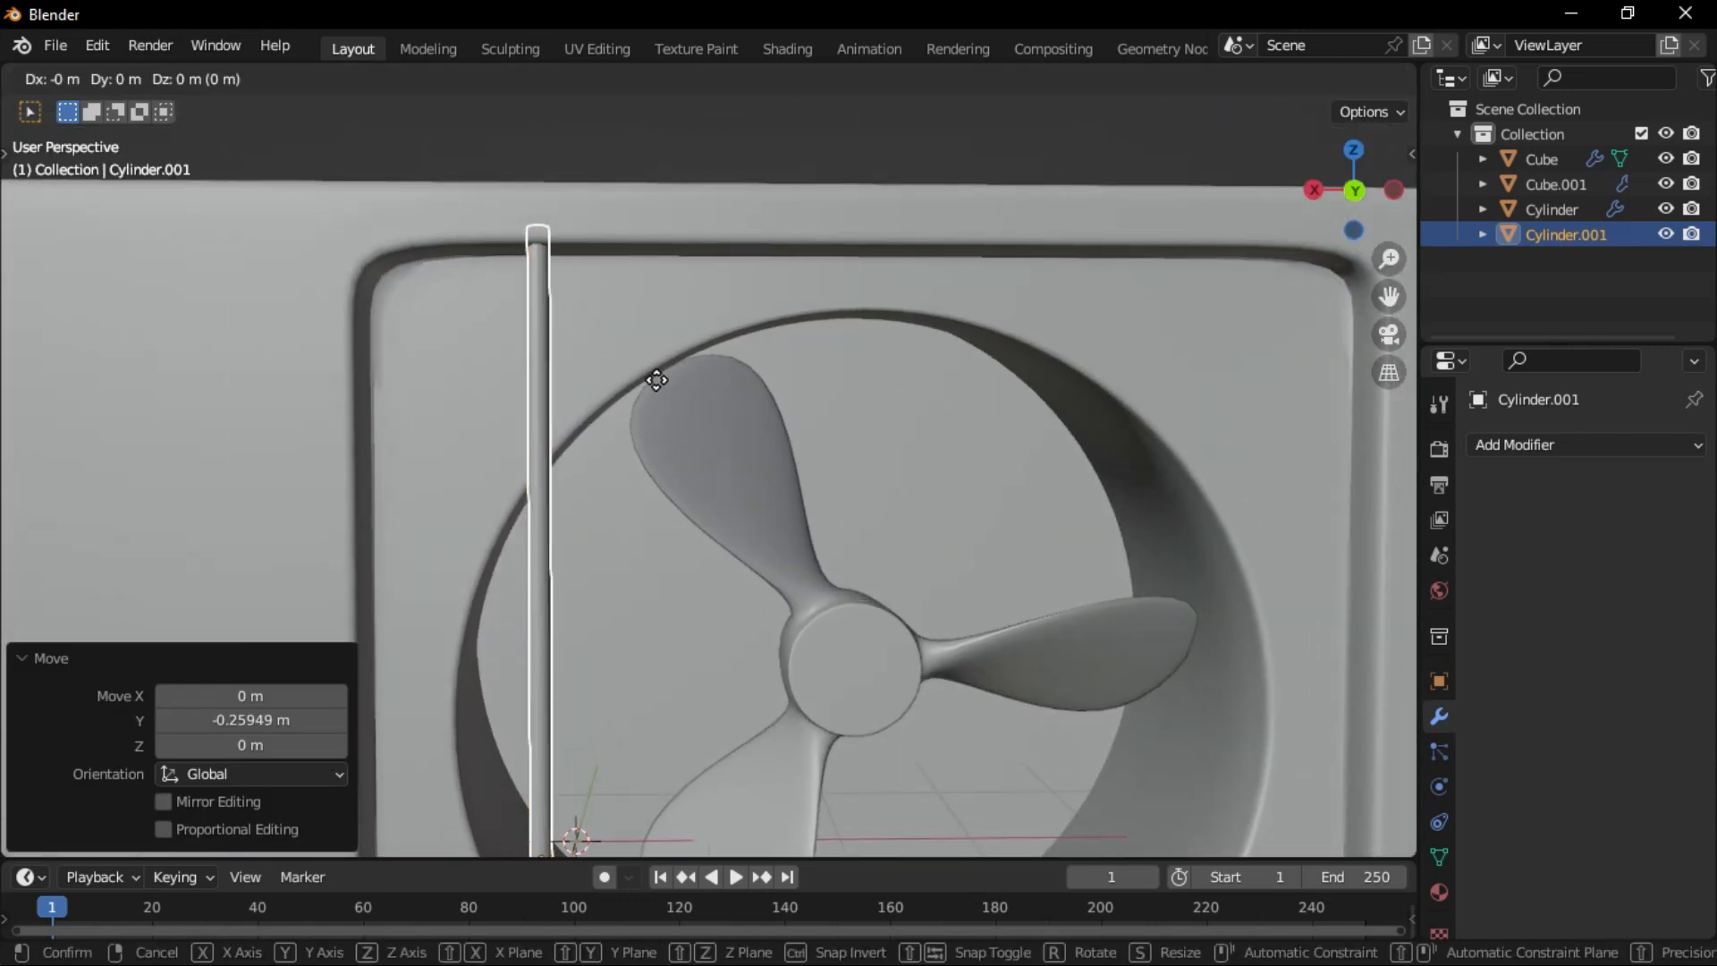
{"action": "left_click", "coordinate": [520, 393]}
Create a linked duplicate of the rod offset -0.22064 m along X.
{"action": "scroll", "coordinate": [501, 385], "scroll_direction": "down", "scroll_amount": 2}
{"action": "scroll", "coordinate": [572, 362], "scroll_direction": "up", "scroll_amount": 1}
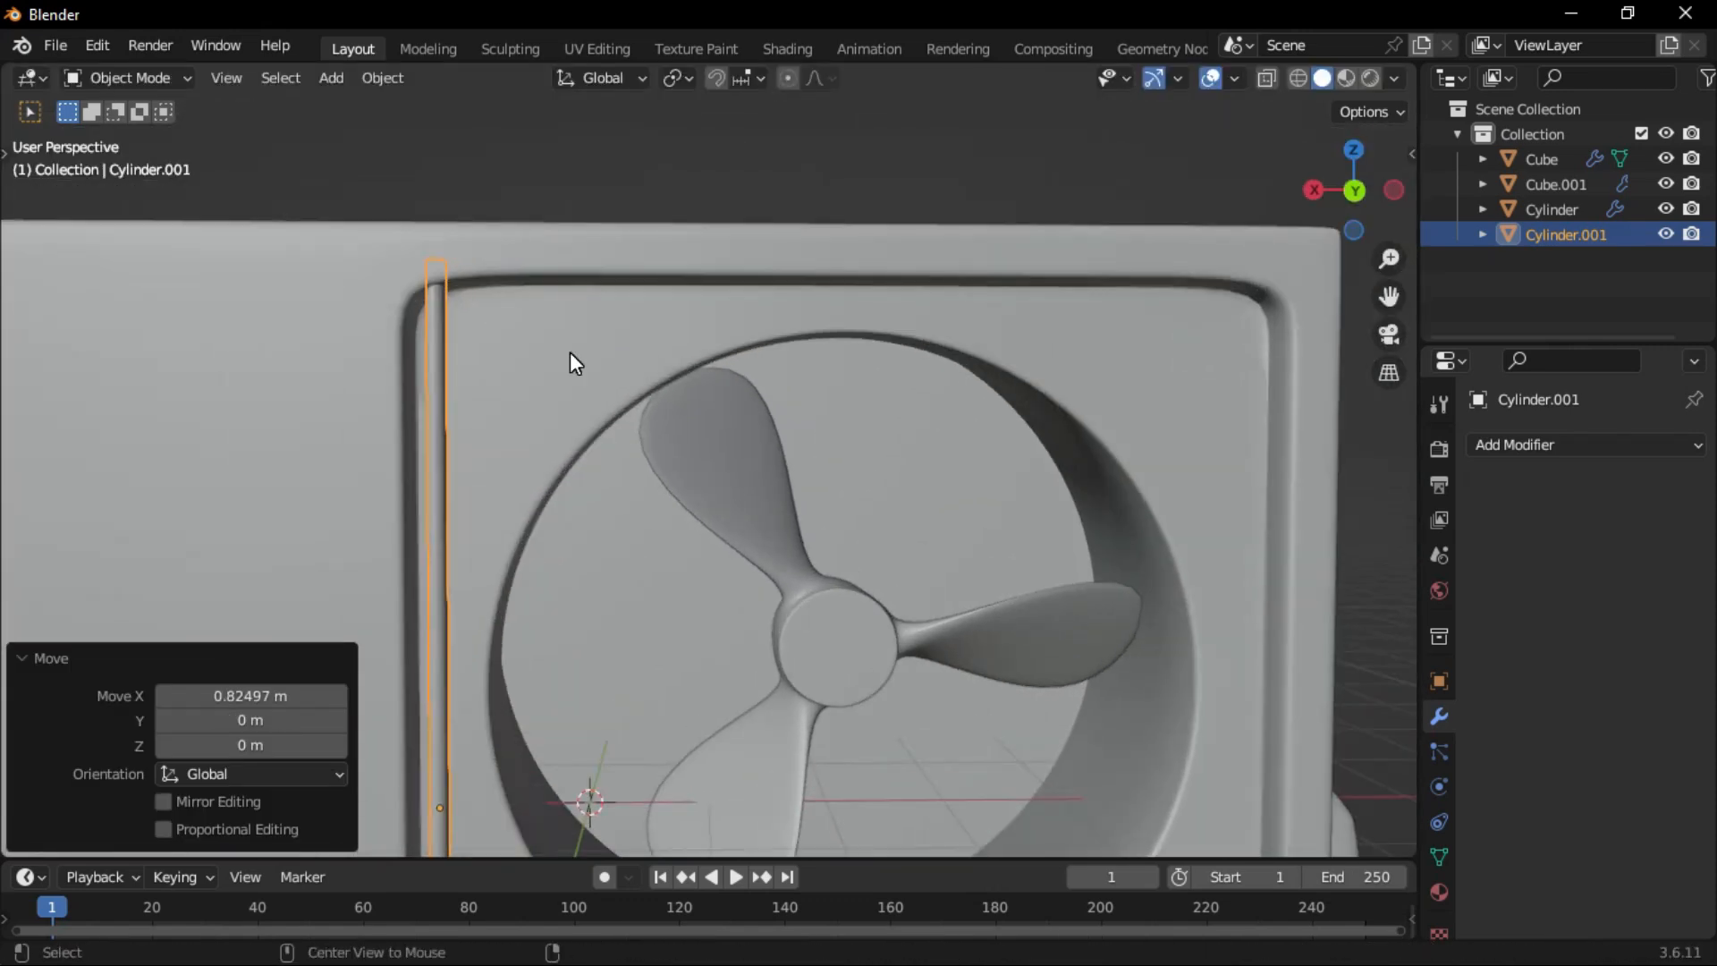
{"action": "left_click", "coordinate": [602, 379]}
{"action": "key", "text": "shift+s"}
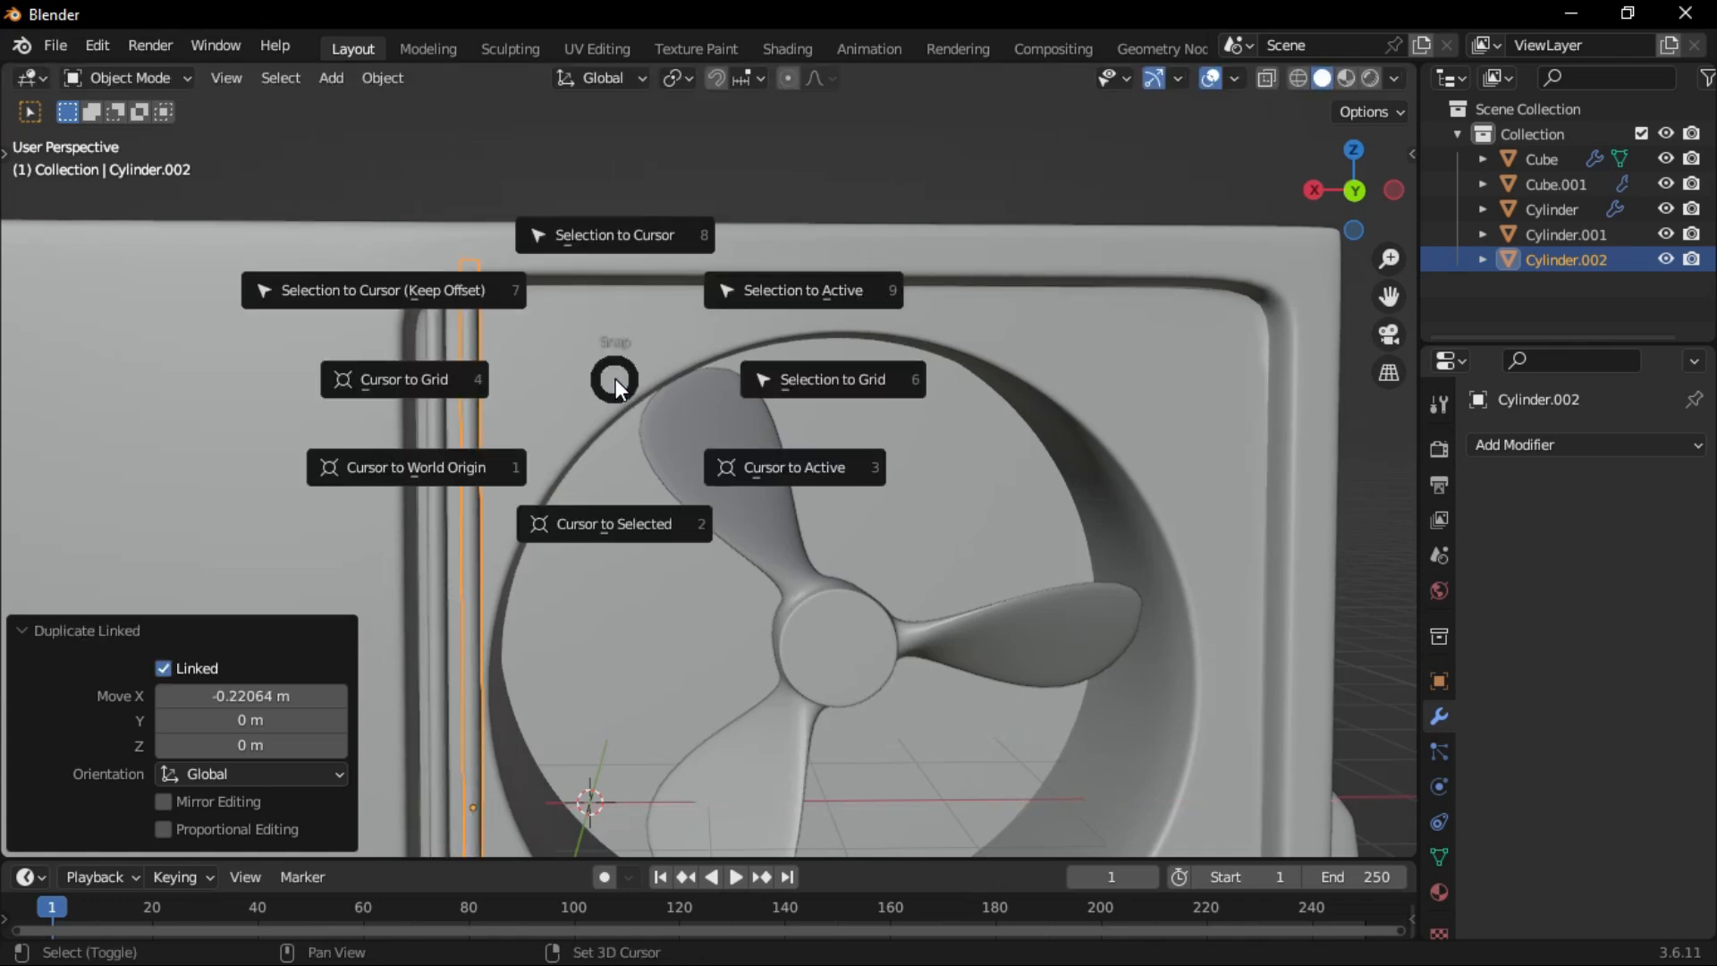
Repeat the linked rod duplication along X until rods span the whole fan opening, and select the first rod.
{"action": "key", "text": "shift+r"}
{"action": "key", "text": "shift+r"}
{"action": "key", "text": "shift+r"}
{"action": "key", "text": "shift+r"}
{"action": "key", "text": "shift+r"}
{"action": "key", "text": "shift+r"}
{"action": "key", "text": "shift+r"}
{"action": "key", "text": "shift+r"}
{"action": "key", "text": "shift+r"}
{"action": "key", "text": "shift+r"}
{"action": "key", "text": "shift+r"}
{"action": "key", "text": "shift+r"}
{"action": "key", "text": "shift+r"}
{"action": "key", "text": "shift+r"}
{"action": "key", "text": "shift+r"}
{"action": "key", "text": "shift+r"}
{"action": "key", "text": "shift+r"}
{"action": "key", "text": "shift+r"}
{"action": "key", "text": "shift+r"}
{"action": "key", "text": "shift+r"}
{"action": "scroll", "coordinate": [894, 358], "scroll_direction": "down", "scroll_amount": 3}
{"action": "middle_click_drag", "start_coordinate": [1126, 375], "coordinate": [747, 389]}
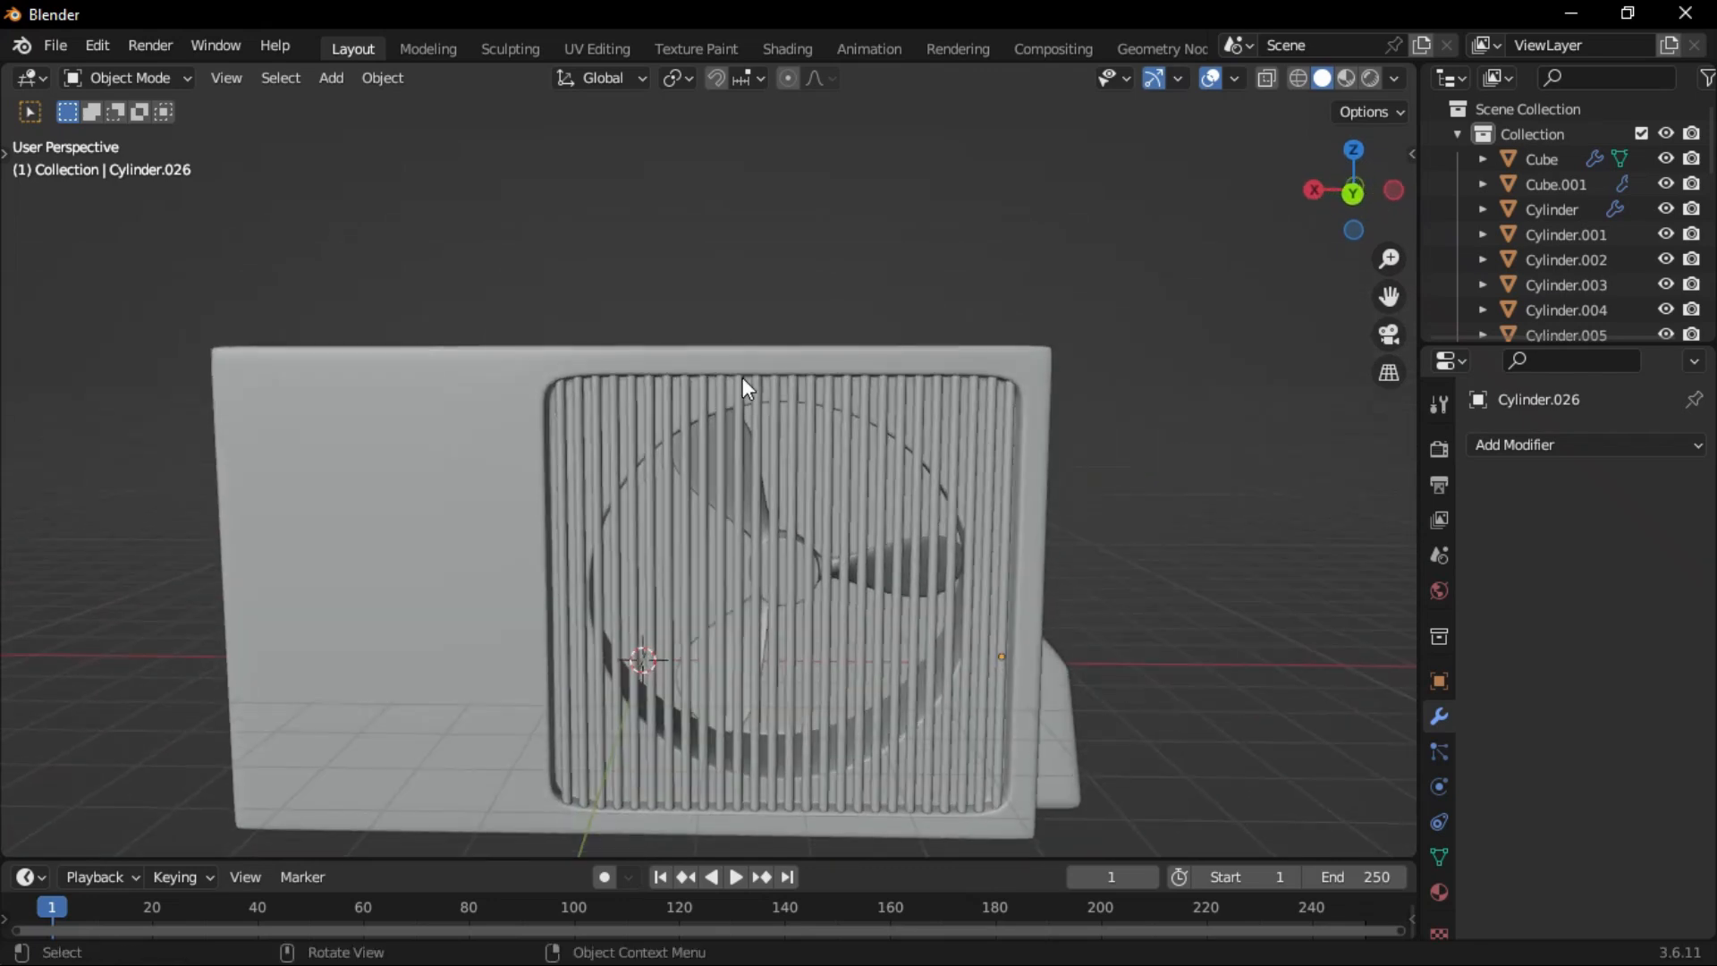
{"action": "scroll", "coordinate": [715, 400], "scroll_direction": "up", "scroll_amount": 3}
{"action": "left_click", "coordinate": [479, 394]}
{"action": "middle_click_drag", "start_coordinate": [479, 394], "coordinate": [490, 609]}
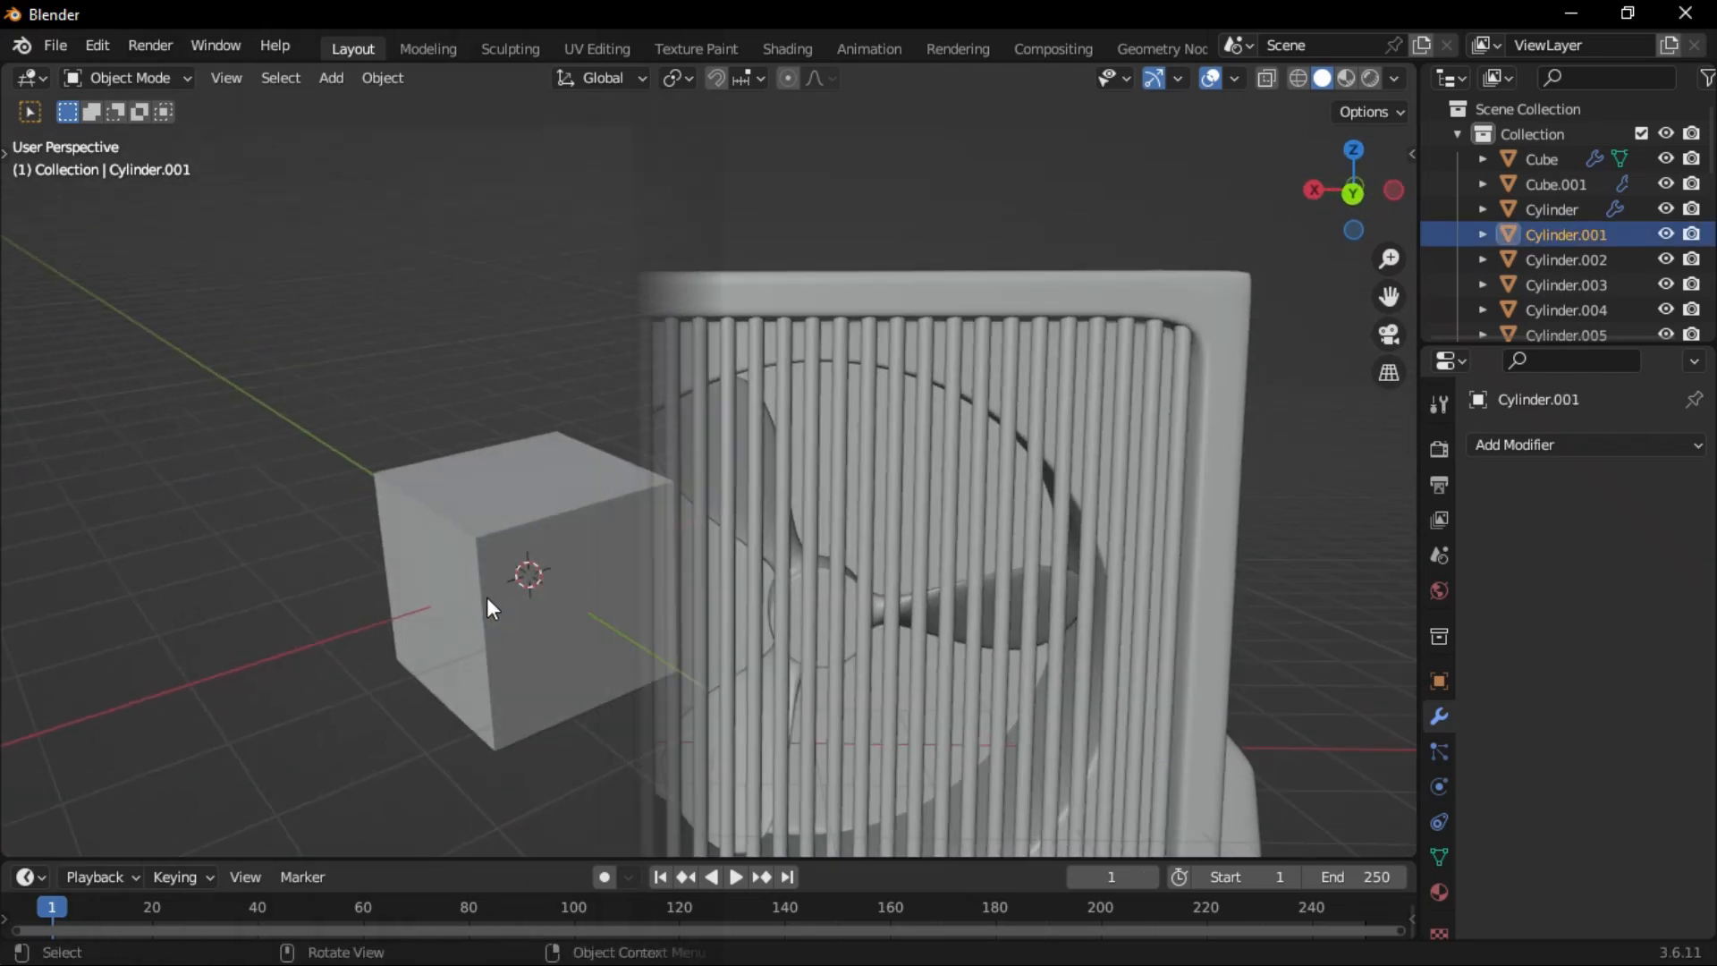
Stretch a newly added cube into a beam by scaling it 4.35 along Y and then another 1.229 along Y.
{"action": "left_click", "coordinate": [490, 608]}
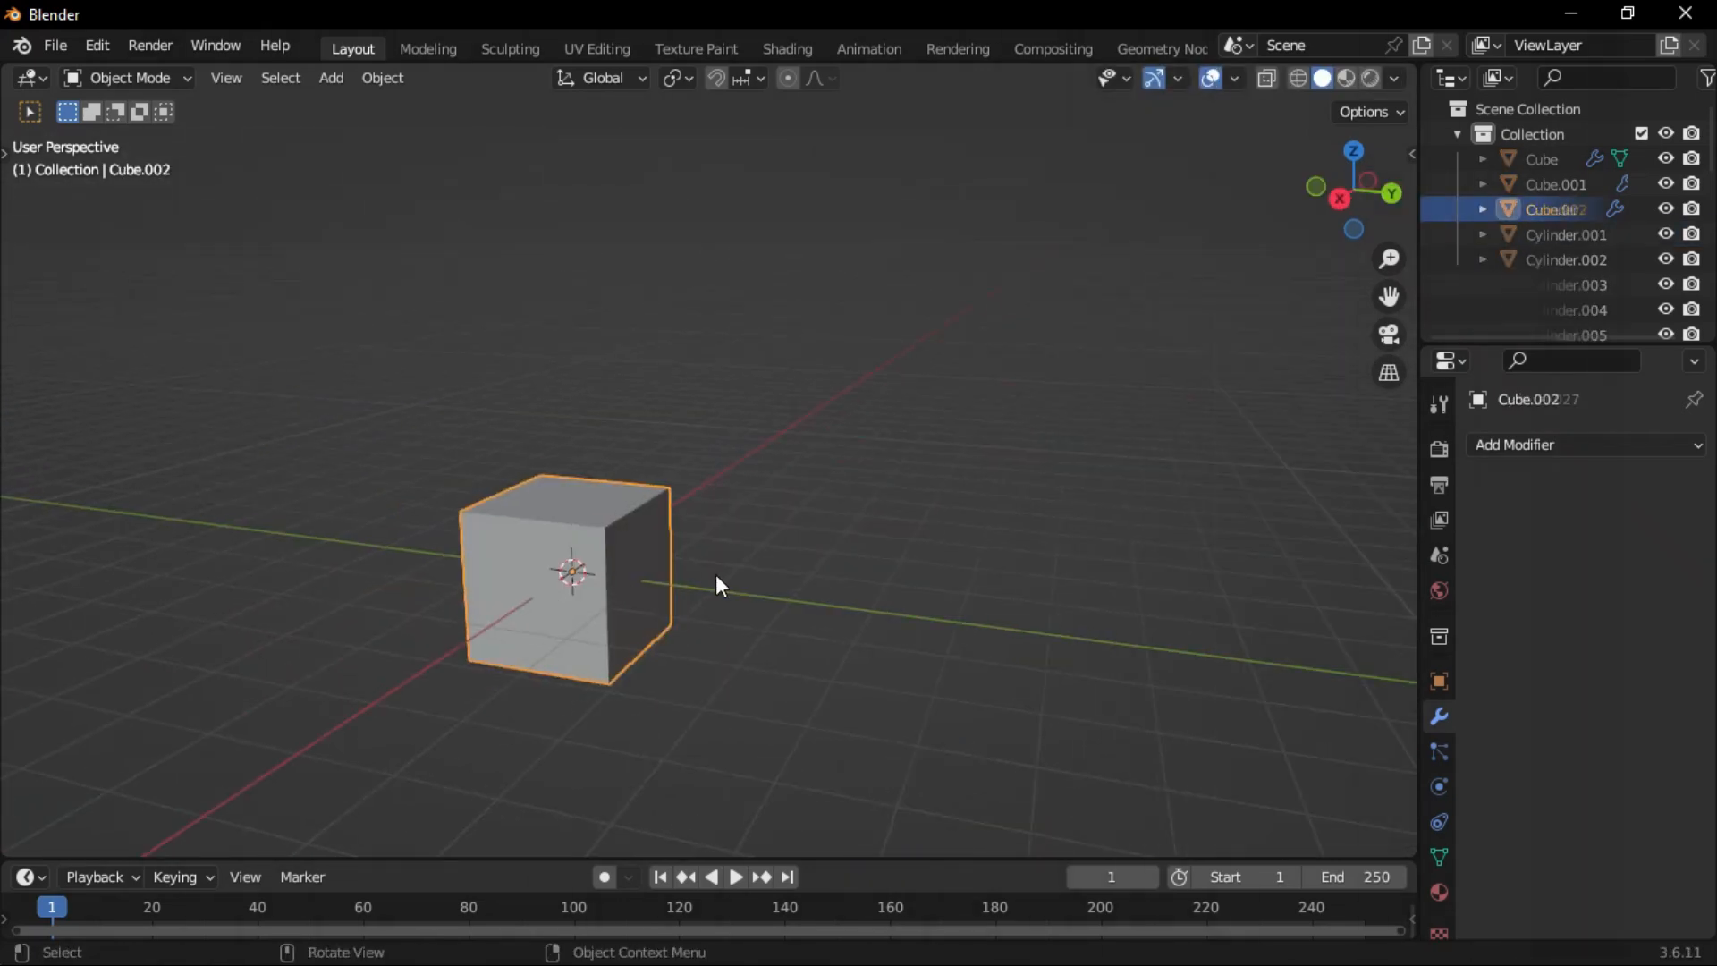
{"action": "type", "text": "sy4.35"}
{"action": "key", "text": "Return"}
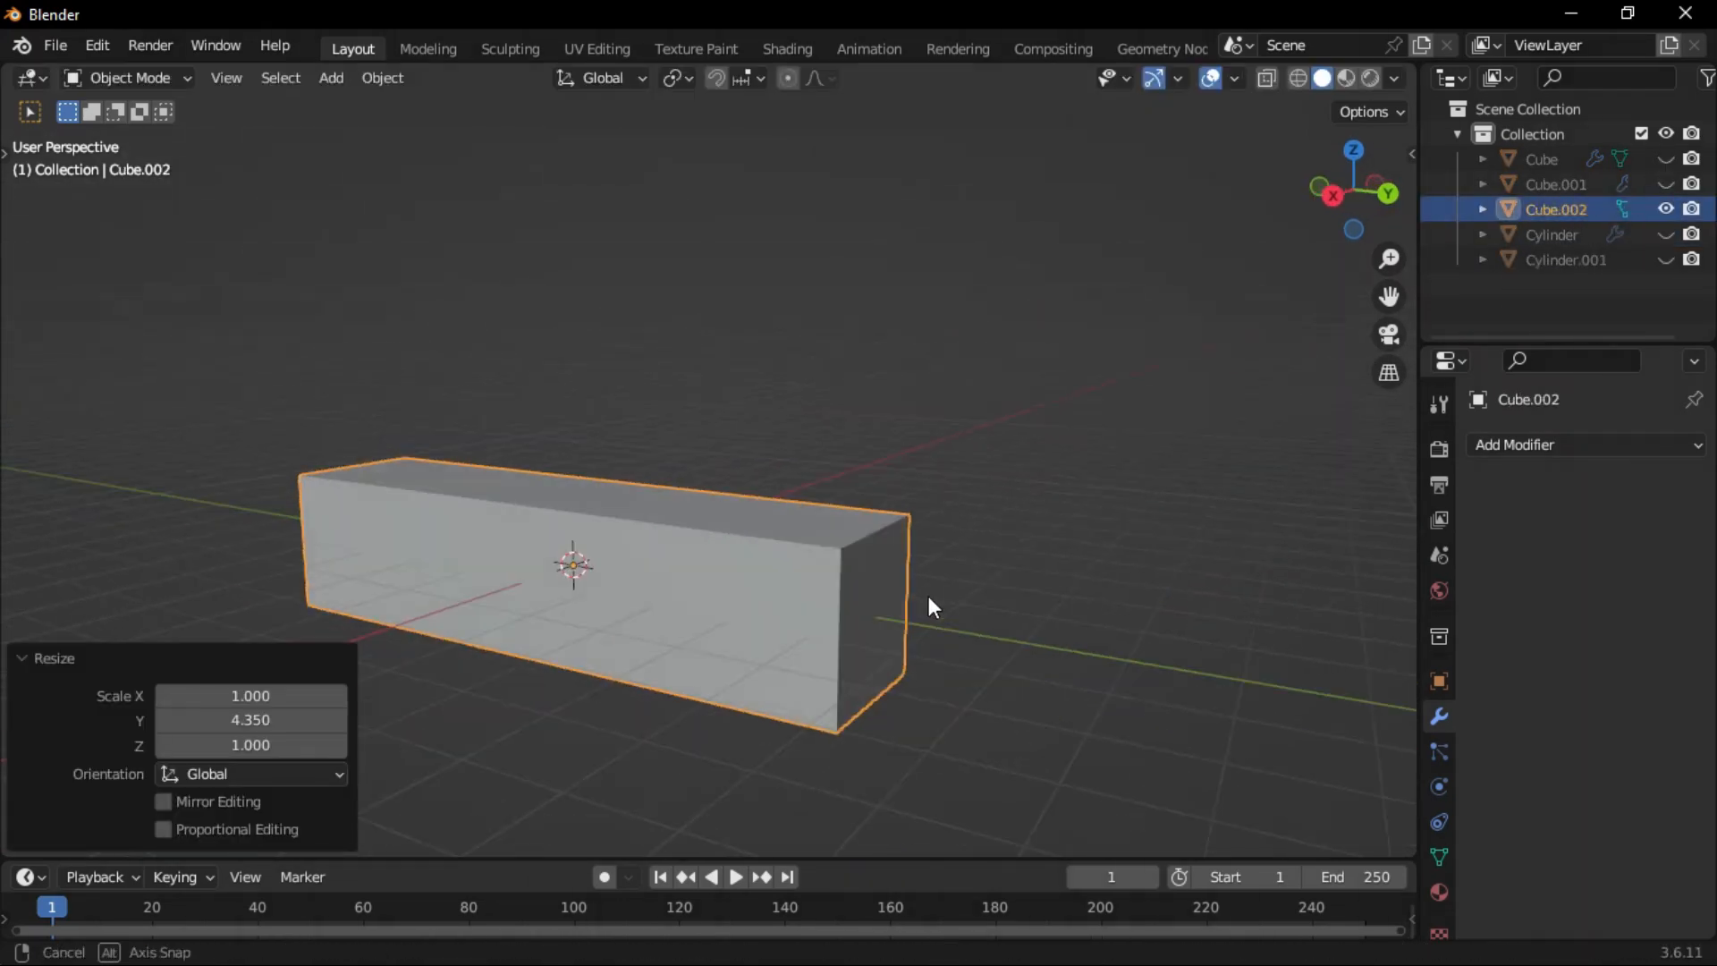
{"action": "middle_click_drag", "start_coordinate": [928, 598], "coordinate": [957, 582]}
{"action": "key", "text": "s"}
{"action": "middle_click_drag", "start_coordinate": [832, 602], "coordinate": [651, 511]}
{"action": "key", "text": "y"}
{"action": "left_click", "coordinate": [870, 619]}
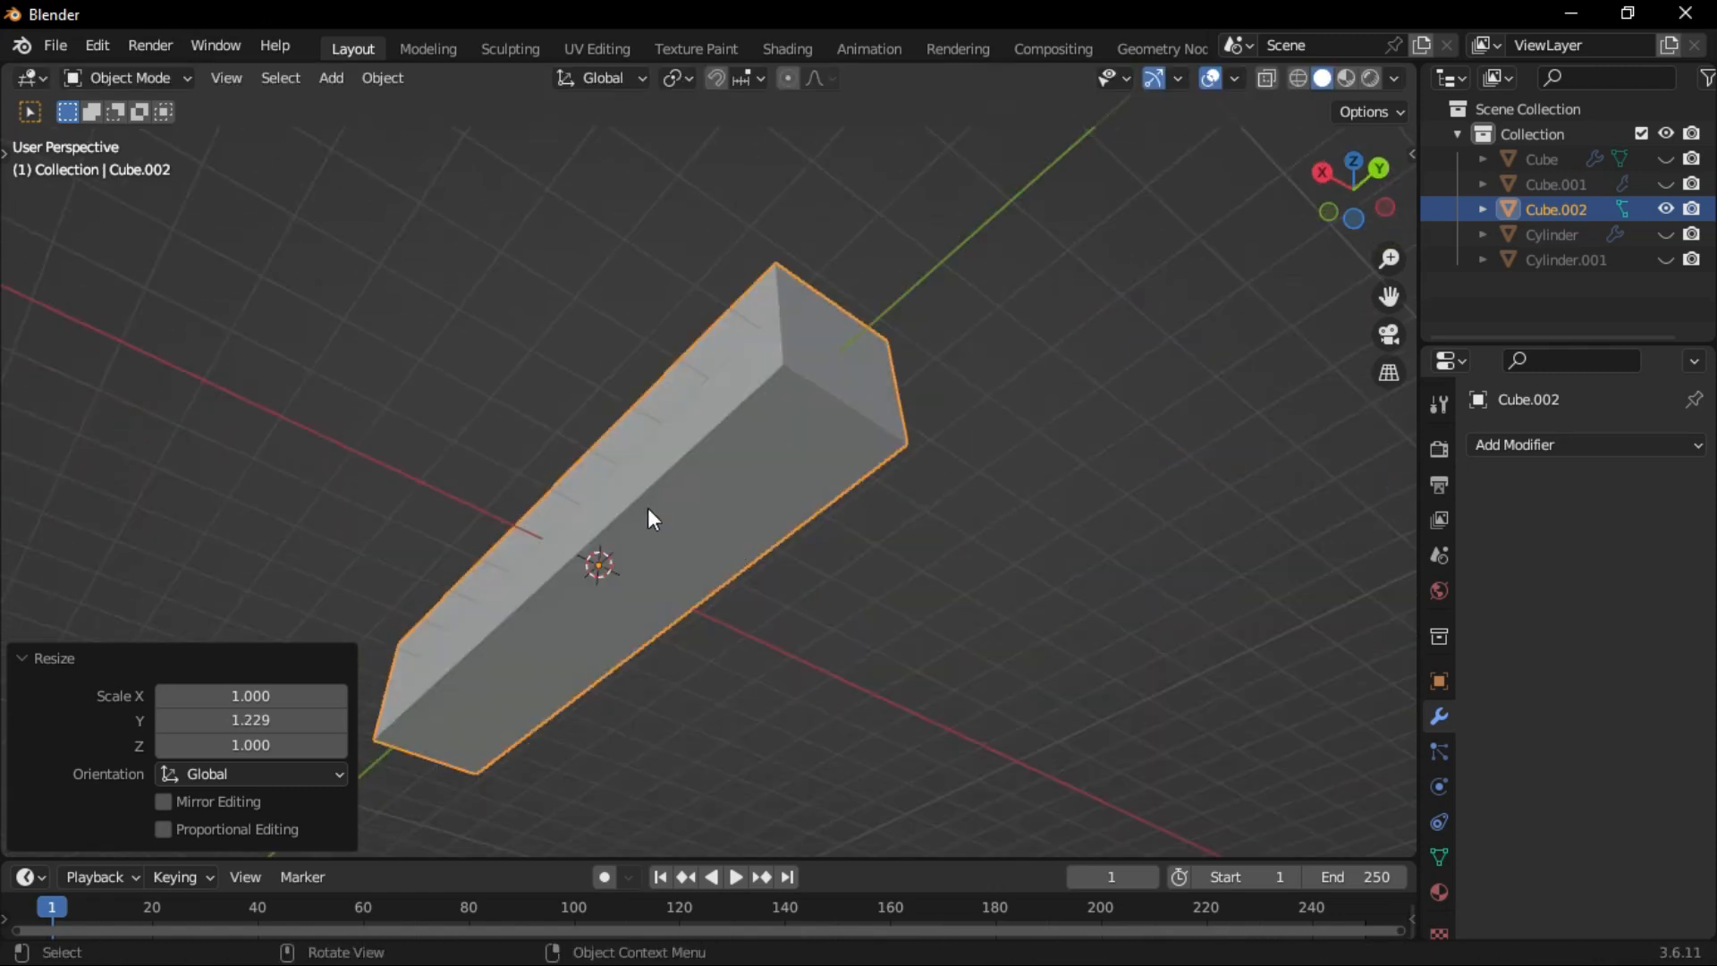
Delete the beam's bottom and end faces in Edit Mode to leave an open U-shaped channel.
{"action": "key", "text": "Tab"}
{"action": "left_click", "coordinate": [841, 521]}
{"action": "left_click", "coordinate": [771, 486]}
{"action": "left_click", "coordinate": [797, 387], "text": "shift"}
{"action": "middle_click_drag", "start_coordinate": [797, 386], "coordinate": [1323, 546]}
{"action": "middle_click_drag", "start_coordinate": [569, 567], "coordinate": [1077, 495]}
{"action": "key", "text": "Tab"}
Add a Solidify modifier to the channel with 0.13 m thickness and Even Thickness enabled.
{"action": "left_click", "coordinate": [1518, 440]}
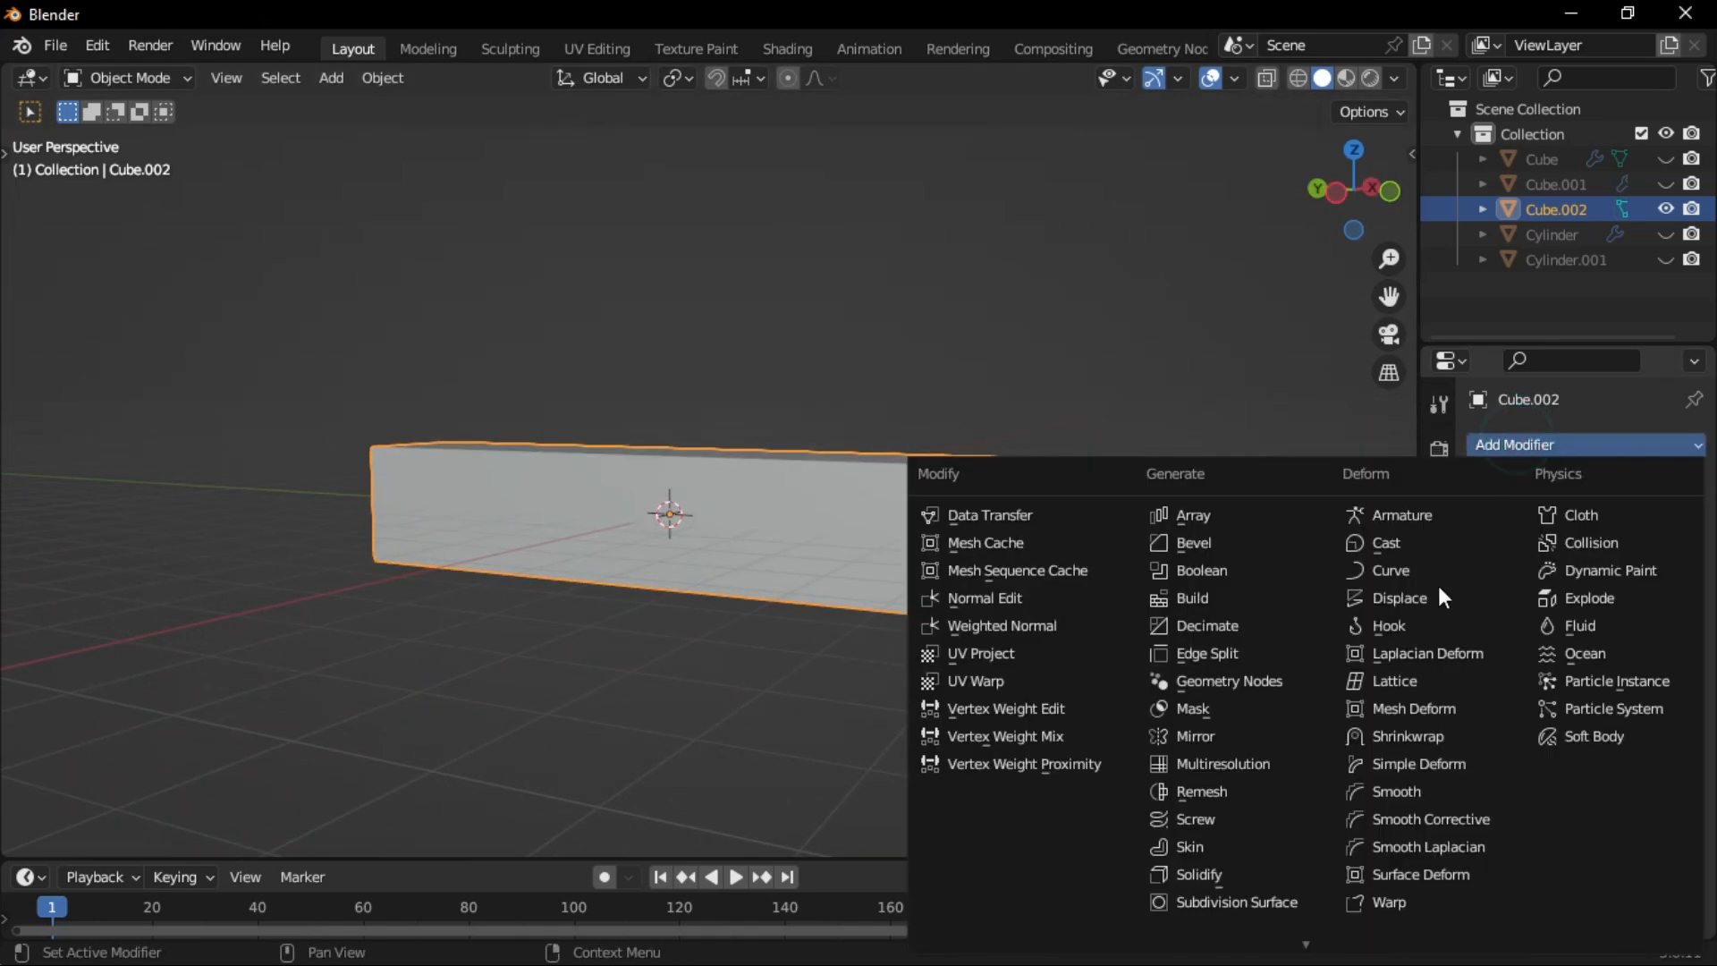
{"action": "left_click", "coordinate": [1263, 884]}
{"action": "middle_click_drag", "start_coordinate": [1050, 698], "coordinate": [573, 578]}
{"action": "left_click_drag", "start_coordinate": [1610, 556], "coordinate": [1635, 556]}
{"action": "left_click", "coordinate": [1569, 618]}
{"action": "middle_click_drag", "start_coordinate": [1081, 497], "coordinate": [1297, 501]}
{"action": "scroll", "coordinate": [1252, 519], "scroll_direction": "down", "scroll_amount": 4}
{"action": "key", "text": "shift+d"}
{"action": "left_click", "coordinate": [864, 595]}
{"action": "key", "text": "ctrl+z"}
{"action": "key", "text": "shift+d"}
{"action": "left_click", "coordinate": [964, 575]}
{"action": "key", "text": "ctrl+z"}
Duplicate the channel in place and rotate the copy 90° about X to stand it upright.
{"action": "key", "text": "shift+d"}
{"action": "right_click", "coordinate": [964, 575]}
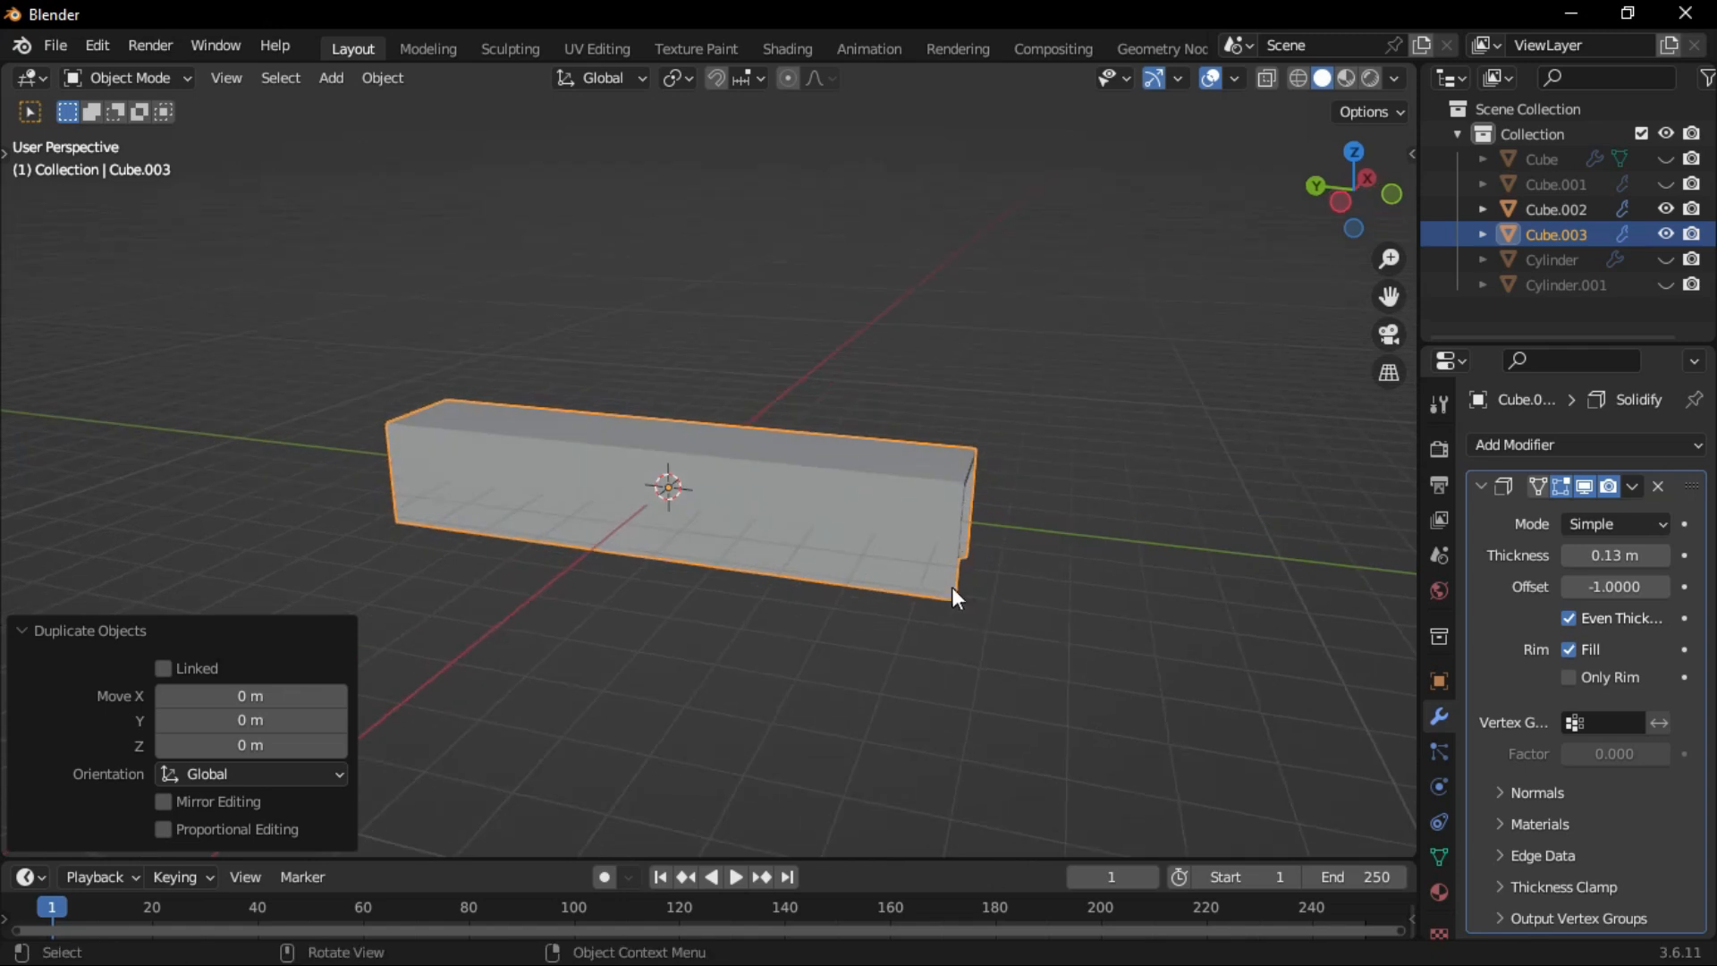
{"action": "type", "text": "rx90"}
{"action": "key", "text": "Return"}
{"action": "left_click", "coordinate": [863, 550]}
Move the upright channel to one end of the horizontal beam in side view, and shift it -0.04636 m along Z.
{"action": "middle_click_drag", "start_coordinate": [769, 617], "coordinate": [759, 671], "text": "alt"}
{"action": "middle_click_drag", "start_coordinate": [863, 628], "coordinate": [769, 635], "text": "alt"}
{"action": "left_click", "coordinate": [707, 657]}
{"action": "key", "text": "g"}
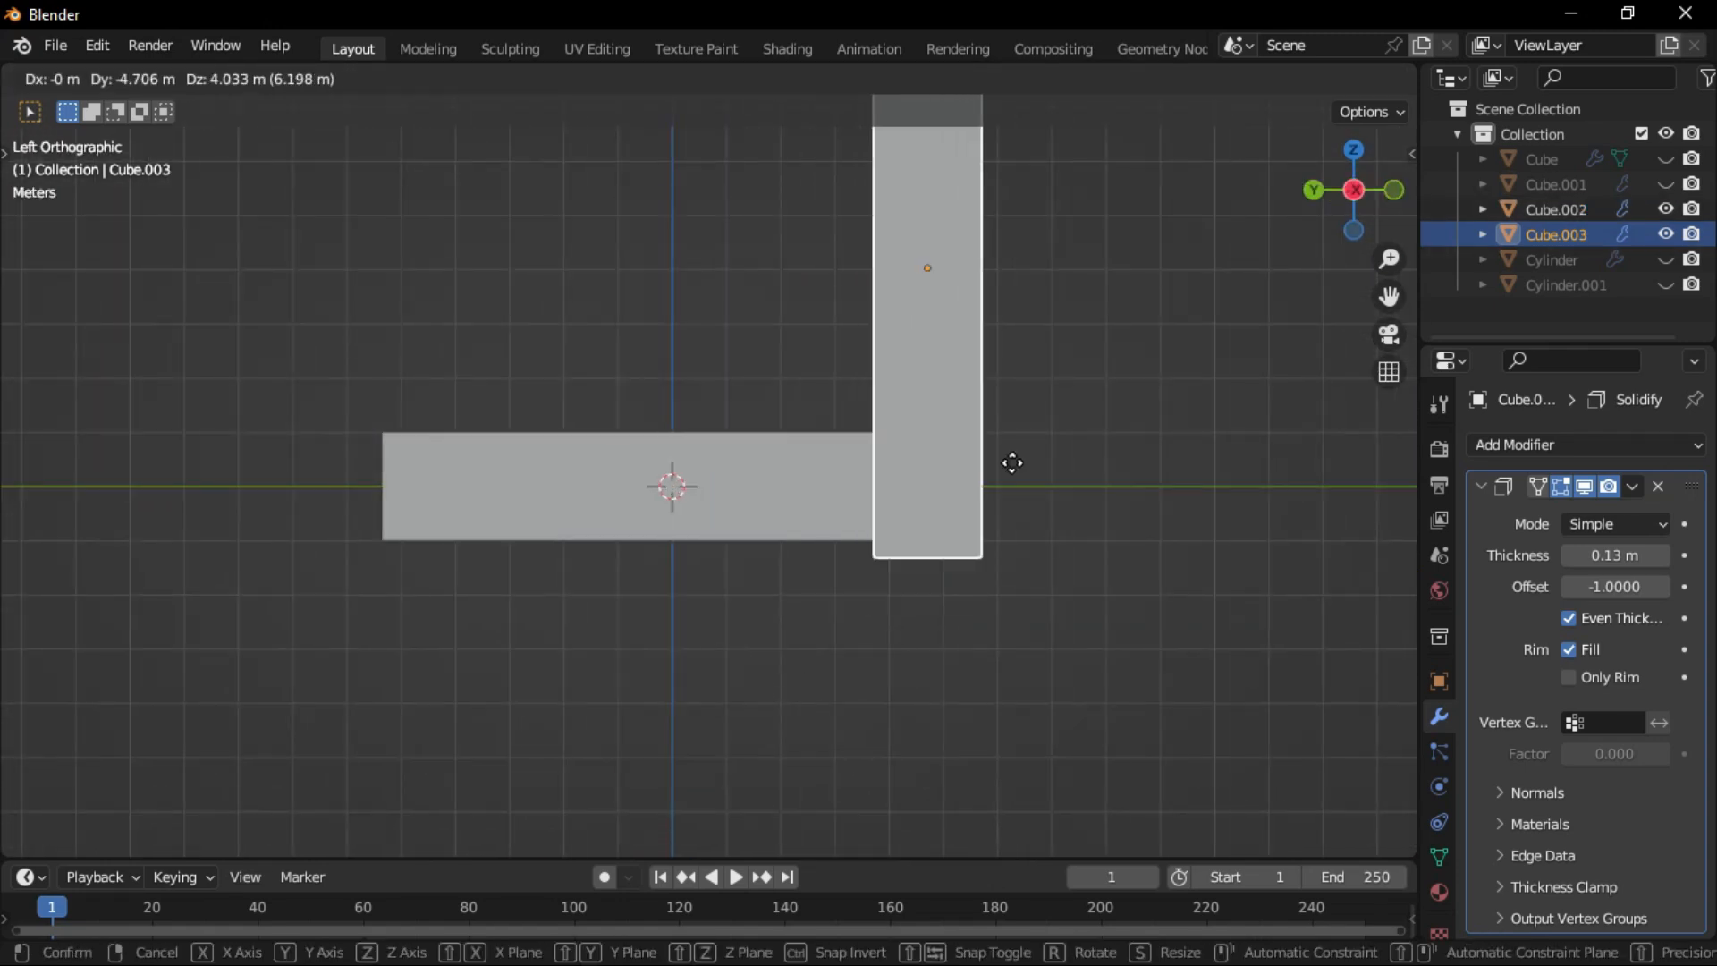
{"action": "left_click", "coordinate": [993, 456]}
{"action": "key", "text": "g"}
{"action": "key", "text": "z"}
{"action": "left_click", "coordinate": [948, 501]}
Scale the upright channel along X so its flanges fit around the horizontal beam.
{"action": "middle_click_drag", "start_coordinate": [948, 501], "coordinate": [805, 583]}
{"action": "key", "text": "s"}
{"action": "key", "text": "x"}
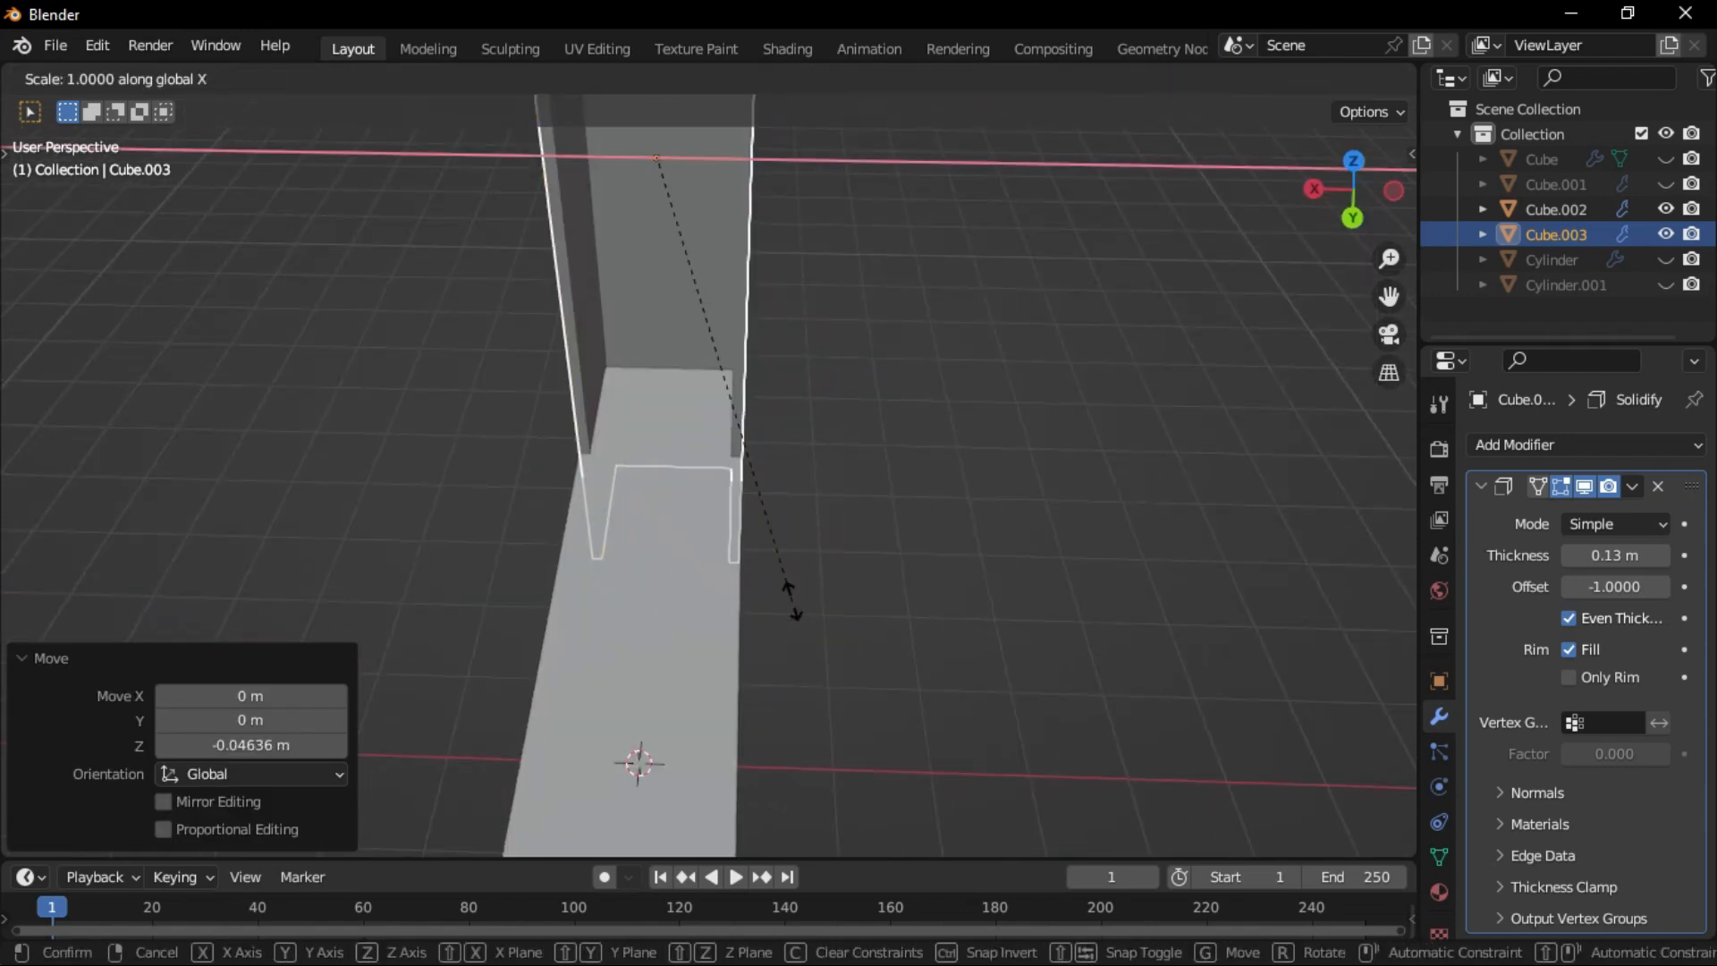
{"action": "left_click", "coordinate": [1046, 573]}
{"action": "middle_click_drag", "start_coordinate": [1046, 572], "coordinate": [831, 447]}
{"action": "left_click", "coordinate": [774, 448]}
{"action": "middle_click_drag", "start_coordinate": [859, 571], "coordinate": [792, 546]}
{"action": "middle_click_drag", "start_coordinate": [746, 644], "coordinate": [706, 431], "text": "shift"}
{"action": "left_click", "coordinate": [743, 452]}
Box-select the upright's lower-end vertices in wireframe Edit Mode and move them along Z.
{"action": "key", "text": "Tab"}
{"action": "left_click", "coordinate": [540, 449]}
{"action": "key", "text": "shift+z"}
{"action": "left_click_drag", "start_coordinate": [855, 408], "coordinate": [1073, 606]}
{"action": "key", "text": "g"}
{"action": "key", "text": "z"}
{"action": "left_click", "coordinate": [1042, 545]}
{"action": "key", "text": "Tab"}
Adjust another selection of vertices along Z in wireframe Edit Mode to refine the bracket joint.
{"action": "left_click", "coordinate": [921, 383]}
{"action": "key", "text": "shift+z"}
{"action": "left_click", "coordinate": [1069, 394]}
{"action": "scroll", "coordinate": [895, 430], "scroll_direction": "down", "scroll_amount": 4}
{"action": "middle_click_drag", "start_coordinate": [680, 461], "coordinate": [598, 480]}
{"action": "scroll", "coordinate": [895, 509], "scroll_direction": "up", "scroll_amount": 4}
{"action": "key", "text": "shift+z"}
{"action": "key", "text": "Tab"}
{"action": "left_click", "coordinate": [567, 518]}
{"action": "key", "text": "g"}
{"action": "key", "text": "z"}
{"action": "left_click", "coordinate": [982, 633]}
{"action": "key", "text": "shift+z"}
{"action": "key", "text": "Tab"}
Apply the Solidify modifier on both the horizontal beam and the upright channel.
{"action": "left_click", "coordinate": [740, 466]}
{"action": "left_click", "coordinate": [738, 646]}
{"action": "middle_click_drag", "start_coordinate": [743, 640], "coordinate": [866, 674]}
{"action": "scroll", "coordinate": [841, 666], "scroll_direction": "down", "scroll_amount": 6}
{"action": "middle_click_drag", "start_coordinate": [666, 465], "coordinate": [646, 380]}
{"action": "middle_click_drag", "start_coordinate": [487, 626], "coordinate": [993, 583]}
{"action": "left_click", "coordinate": [1632, 486]}
{"action": "left_click", "coordinate": [761, 322]}
{"action": "left_click", "coordinate": [1632, 485]}
{"action": "left_click", "coordinate": [1620, 515]}
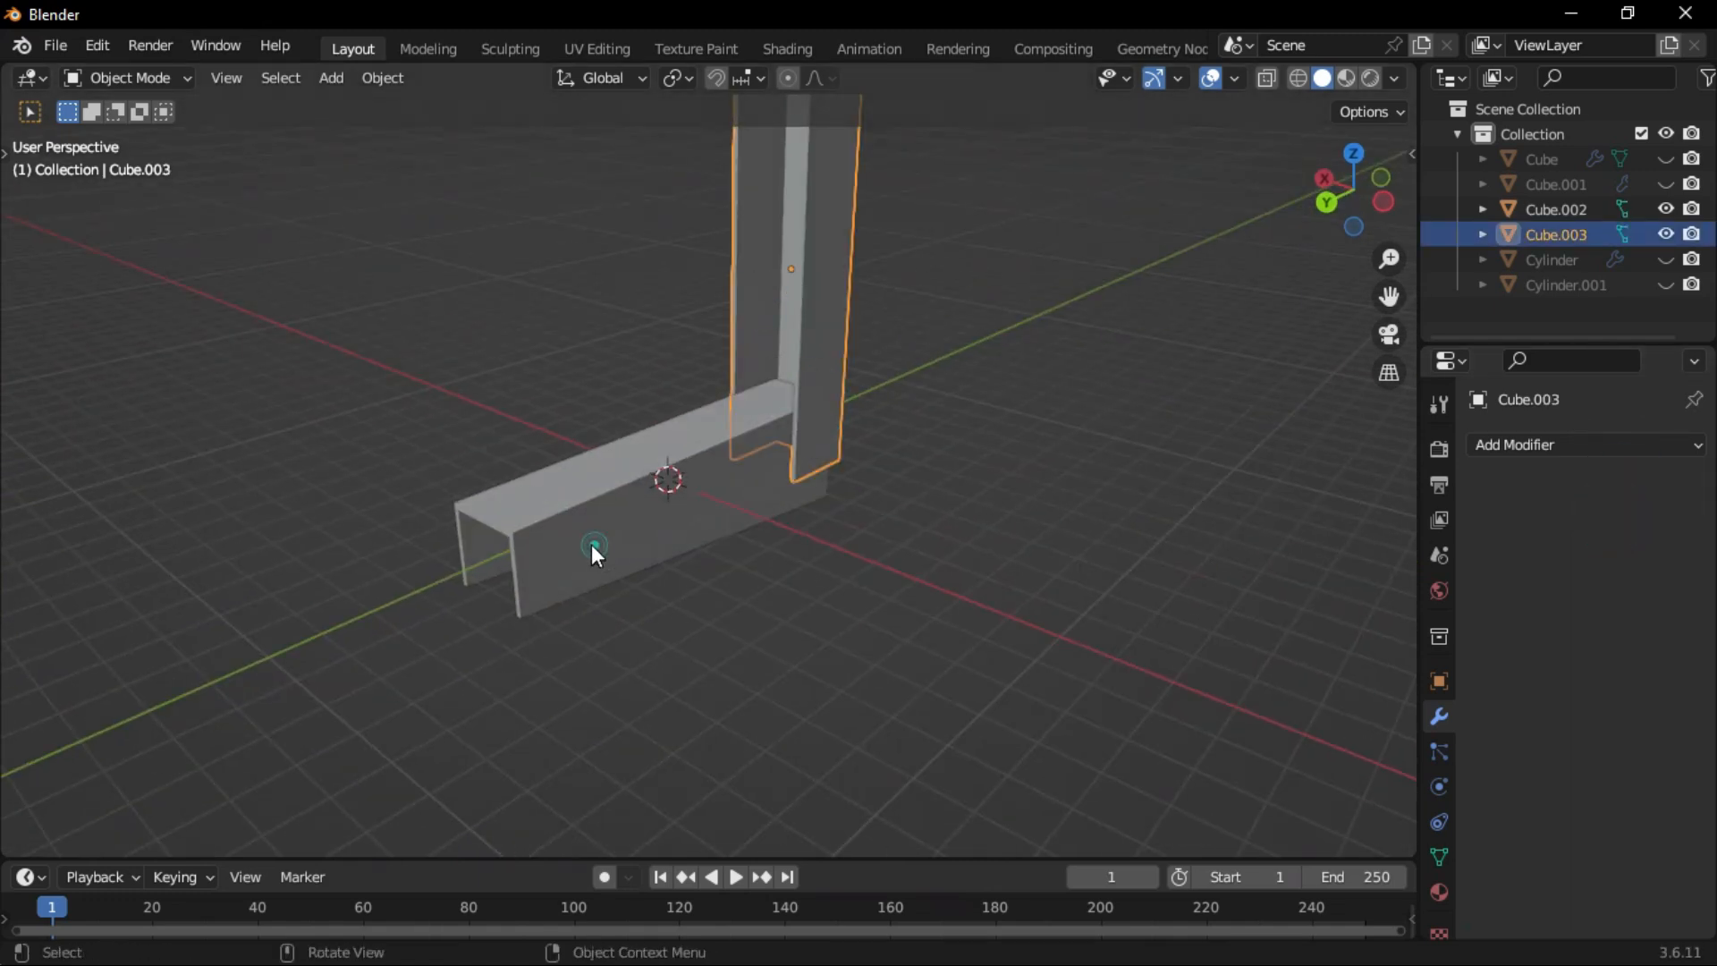
Add a loop cut around the horizontal beam and slide it close to the end beneath the upright.
{"action": "left_click", "coordinate": [594, 551]}
{"action": "middle_click_drag", "start_coordinate": [595, 552], "coordinate": [680, 514]}
{"action": "key", "text": "Tab"}
{"action": "key", "text": "ctrl+r"}
{"action": "left_click", "coordinate": [425, 490]}
{"action": "scroll", "coordinate": [716, 447], "scroll_direction": "up", "scroll_amount": 4}
{"action": "key", "text": "g"}
{"action": "key", "text": "g"}
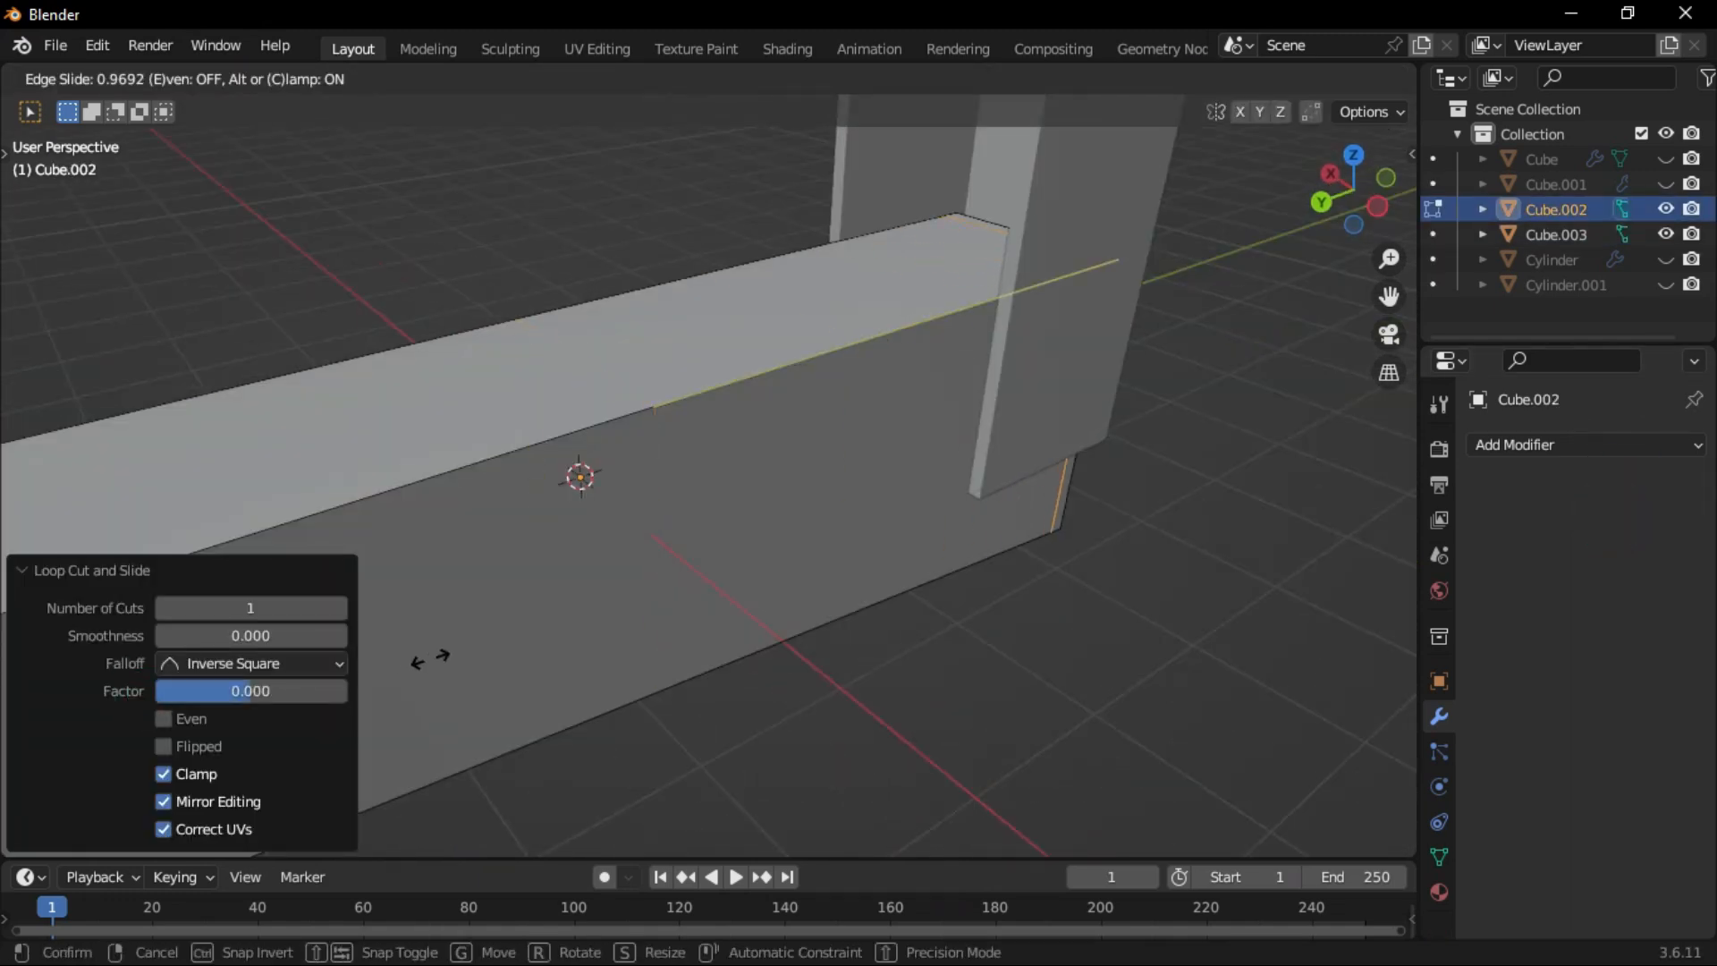
{"action": "left_click", "coordinate": [430, 659]}
Add a second loop cut around the horizontal beam close to its free end.
{"action": "scroll", "coordinate": [447, 644], "scroll_direction": "down", "scroll_amount": 4}
{"action": "middle_click_drag", "start_coordinate": [448, 644], "coordinate": [533, 575]}
{"action": "key", "text": "ctrl+r"}
{"action": "left_click", "coordinate": [534, 575]}
{"action": "left_click", "coordinate": [479, 514]}
{"action": "middle_click_drag", "start_coordinate": [477, 508], "coordinate": [807, 432]}
Add lengthwise loop cuts near the lower edges of the horizontal beam's flanges.
{"action": "key", "text": "ctrl+r"}
{"action": "left_click", "coordinate": [766, 617]}
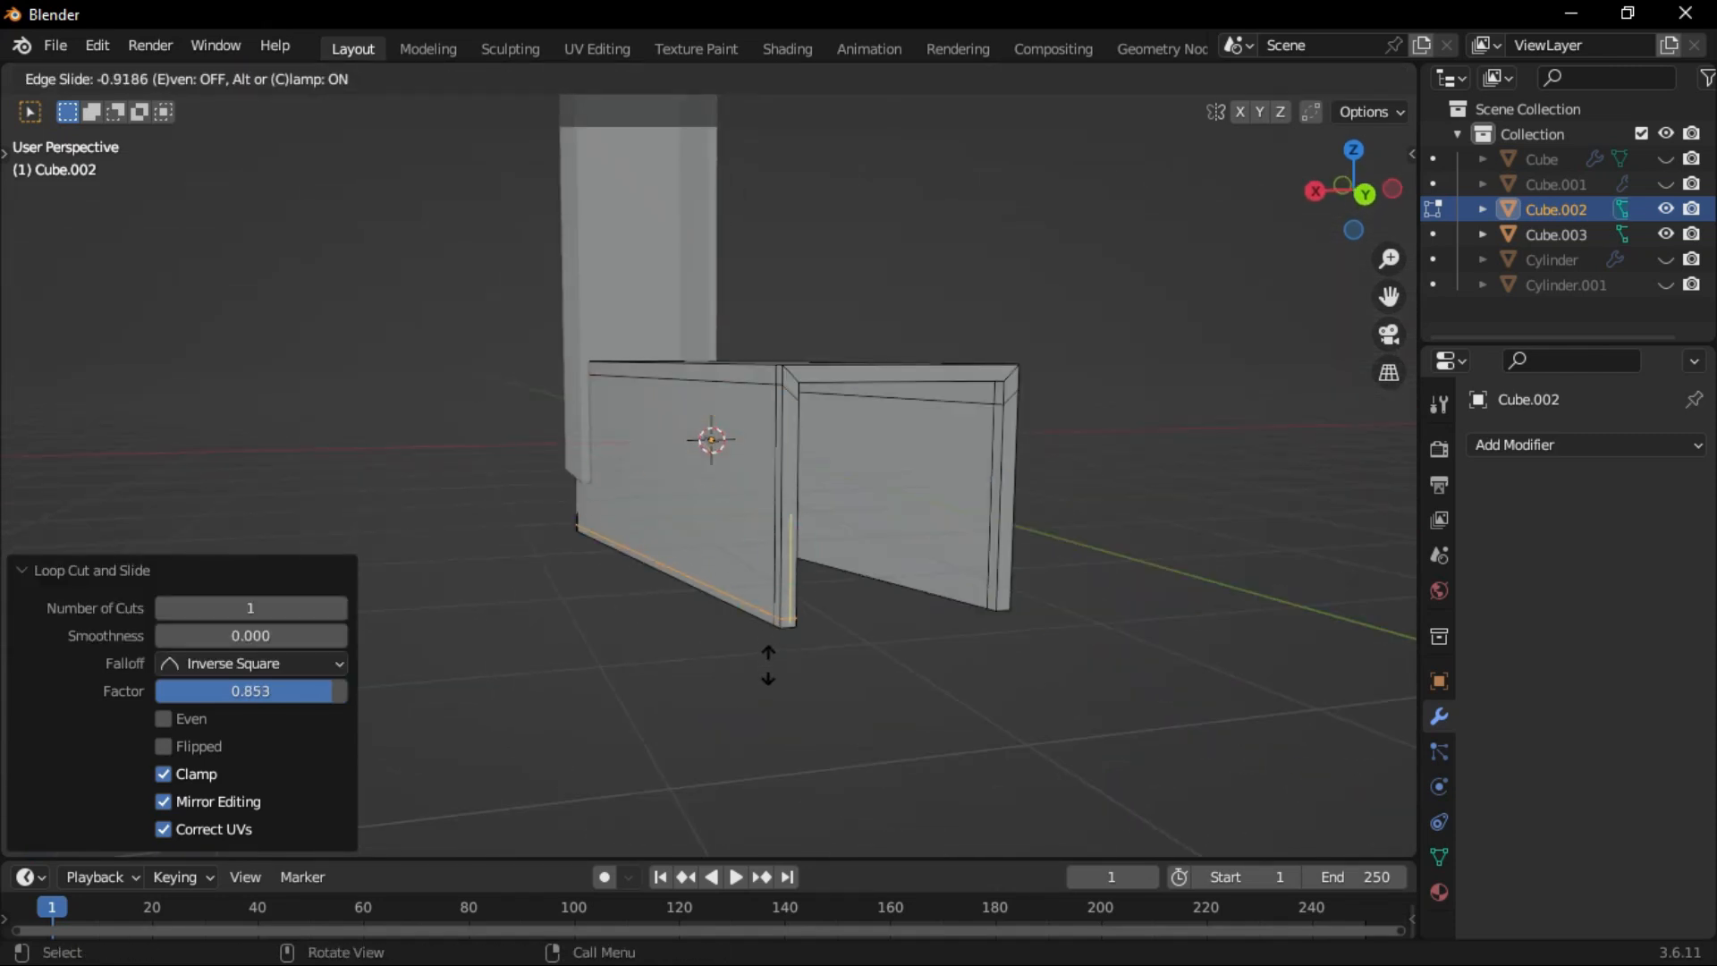
{"action": "key", "text": "ctrl+r"}
{"action": "left_click", "coordinate": [954, 679]}
{"action": "key", "text": "Tab"}
Add a Subdivision Surface modifier to the horizontal beam, raise its viewport level and shade the beam smooth.
{"action": "left_click", "coordinate": [1496, 450]}
{"action": "left_click", "coordinate": [1238, 901]}
{"action": "left_click", "coordinate": [1664, 554]}
{"action": "right_click", "coordinate": [577, 490]}
{"action": "left_click", "coordinate": [577, 491]}
{"action": "middle_click_drag", "start_coordinate": [679, 501], "coordinate": [787, 465]}
{"action": "left_click", "coordinate": [1092, 506]}
Add loop cuts across the upright channel close to its top and bottom ends.
{"action": "left_click", "coordinate": [935, 347]}
{"action": "middle_click_drag", "start_coordinate": [935, 349], "coordinate": [720, 559], "text": "shift"}
{"action": "key", "text": "Tab"}
{"action": "key", "text": "ctrl+r"}
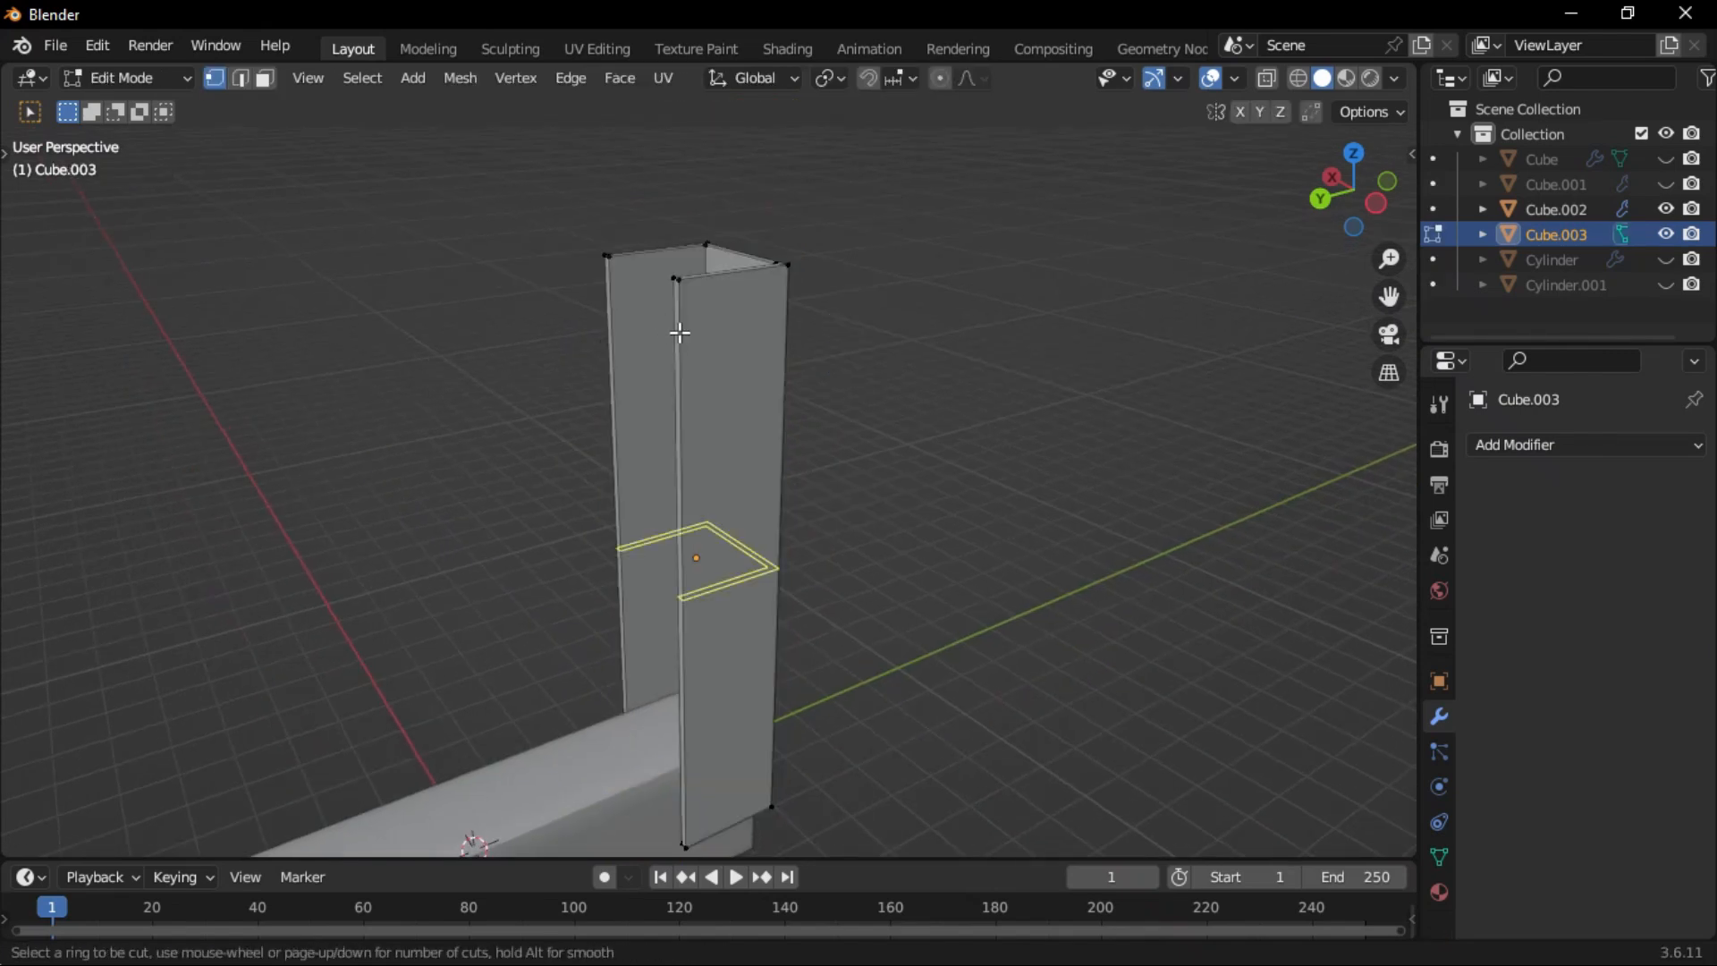
{"action": "left_click", "coordinate": [679, 333]}
{"action": "left_click", "coordinate": [679, 107]}
{"action": "key", "text": "ctrl+r"}
{"action": "left_click", "coordinate": [677, 190]}
{"action": "left_click", "coordinate": [678, 336]}
Add lengthwise loop cuts close to the corner and outer edges of the upright channel.
{"action": "middle_click_drag", "start_coordinate": [678, 305], "coordinate": [573, 394]}
{"action": "key", "text": "ctrl+r"}
{"action": "left_click", "coordinate": [528, 322]}
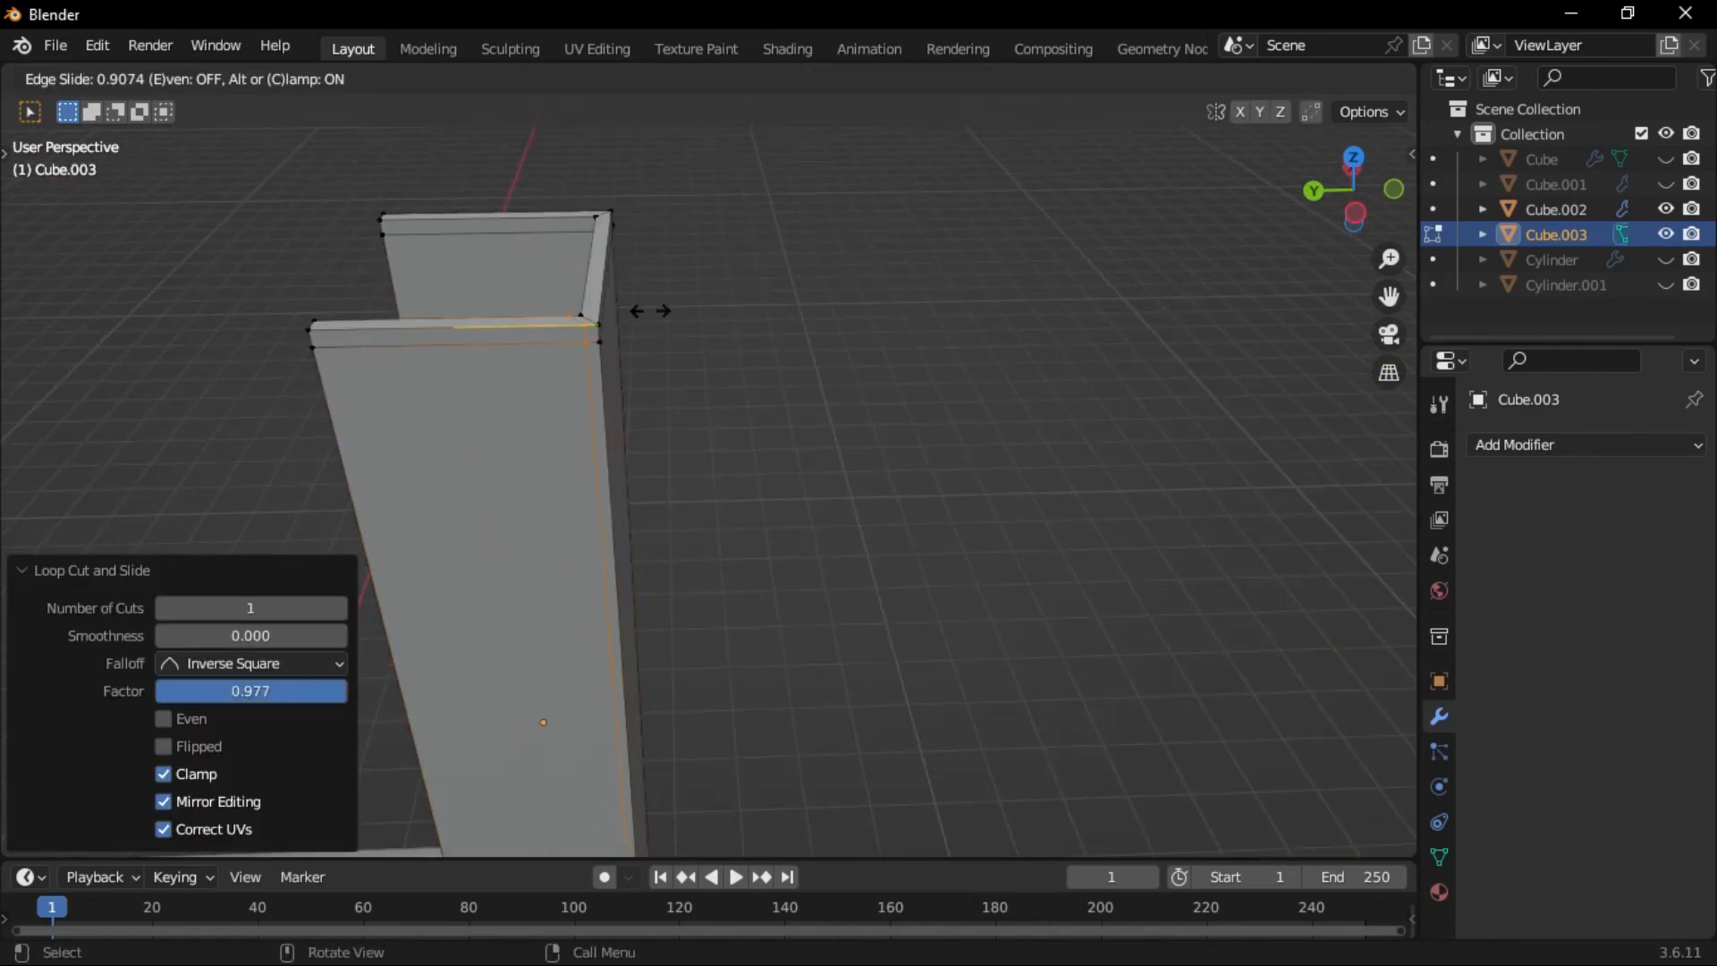
{"action": "left_click", "coordinate": [651, 310]}
{"action": "key", "text": "ctrl+r"}
{"action": "key", "text": "g"}
{"action": "key", "text": "g"}
{"action": "left_click", "coordinate": [735, 330]}
{"action": "key", "text": "ctrl+r"}
{"action": "left_click", "coordinate": [440, 418]}
{"action": "middle_click_drag", "start_coordinate": [440, 418], "coordinate": [592, 416]}
{"action": "key", "text": "ctrl+r"}
{"action": "left_click", "coordinate": [505, 465]}
{"action": "left_click", "coordinate": [449, 468]}
Leave mesh editing and add a Subdivision Surface modifier with viewport level 2 to the upright channel.
{"action": "key", "text": "Tab"}
{"action": "left_click", "coordinate": [1494, 445]}
{"action": "middle_click_drag", "start_coordinate": [1270, 385], "coordinate": [1333, 406]}
{"action": "left_click", "coordinate": [1494, 445]}
{"action": "left_click", "coordinate": [1237, 902]}
{"action": "middle_click_drag", "start_coordinate": [559, 549], "coordinate": [680, 573]}
{"action": "left_click", "coordinate": [1663, 556]}
{"action": "middle_click_drag", "start_coordinate": [1136, 523], "coordinate": [881, 429]}
Join the upright channel with the horizontal beam into a single bracket object.
{"action": "left_click", "coordinate": [781, 379]}
{"action": "middle_click_drag", "start_coordinate": [863, 360], "coordinate": [760, 537], "text": "ctrl"}
{"action": "middle_click_drag", "start_coordinate": [627, 554], "coordinate": [677, 595]}
{"action": "left_click", "coordinate": [677, 595]}
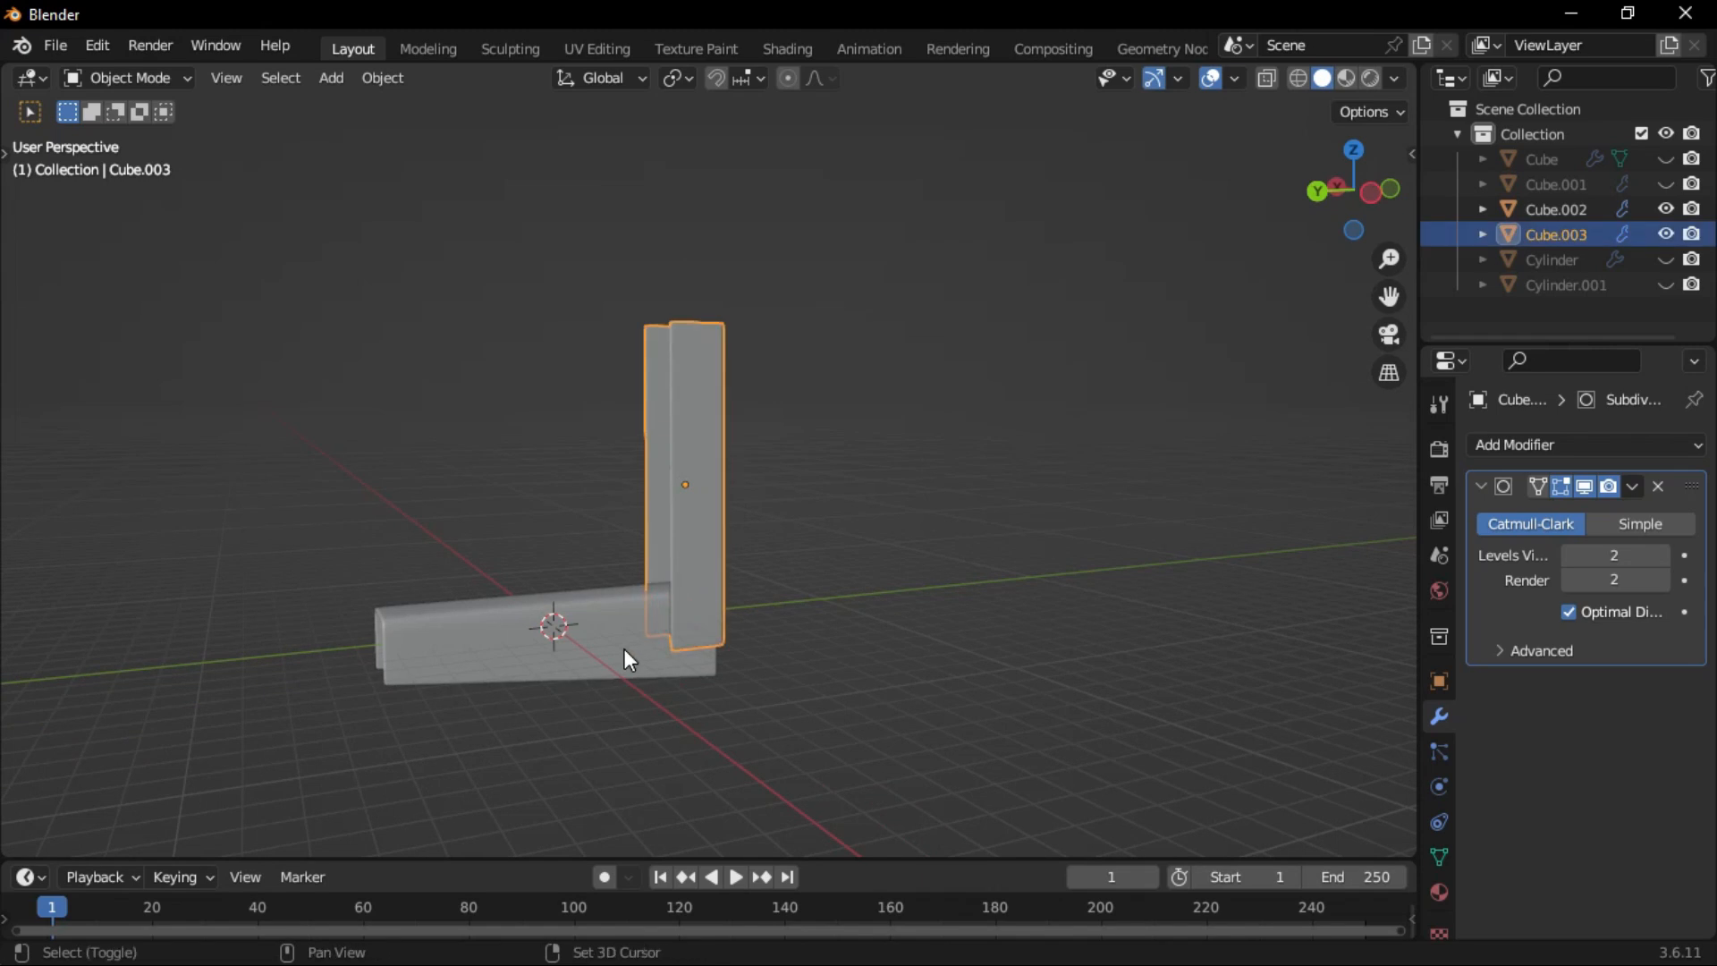
{"action": "left_click", "coordinate": [625, 655], "text": "shift"}
{"action": "key", "text": "ctrl+j"}
With the air conditioner parts shown in side view, scale the bracket down to suit the unit.
{"action": "scroll", "coordinate": [808, 591], "scroll_direction": "up", "scroll_amount": 4}
{"action": "middle_click_drag", "start_coordinate": [892, 532], "coordinate": [763, 525]}
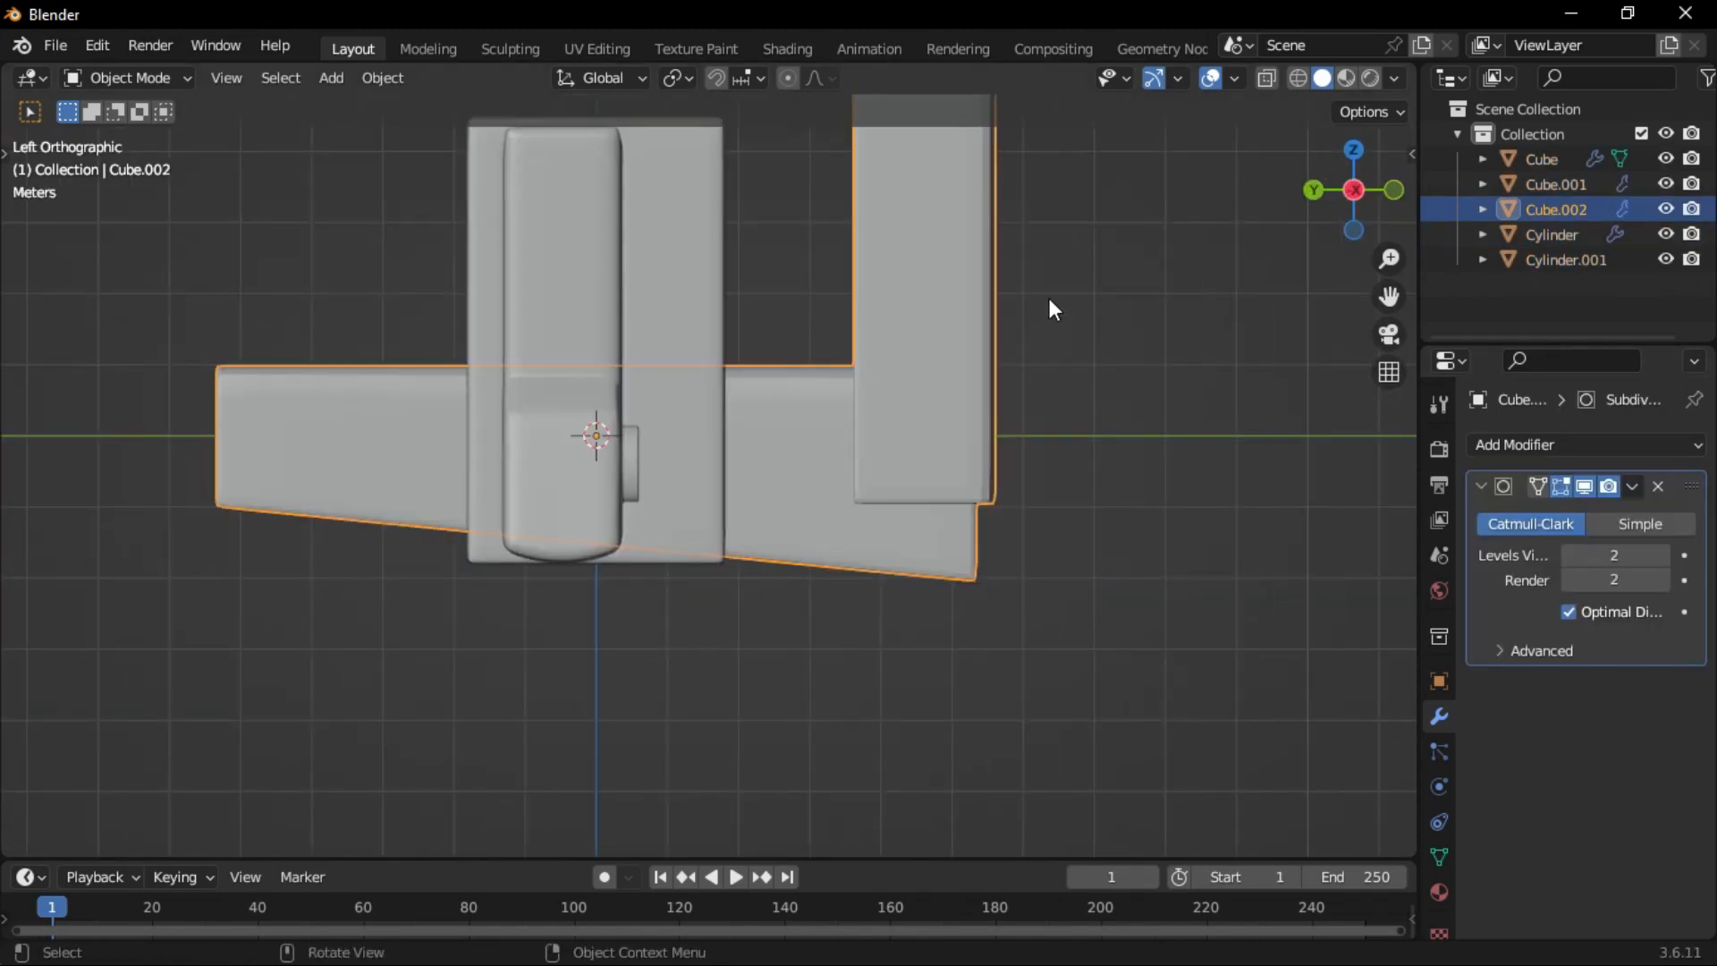
{"action": "key", "text": "s"}
{"action": "left_click", "coordinate": [785, 373]}
{"action": "middle_click_drag", "start_coordinate": [955, 405], "coordinate": [920, 426], "text": "shift"}
{"action": "key", "text": "s"}
{"action": "left_click", "coordinate": [750, 481]}
{"action": "middle_click_drag", "start_coordinate": [715, 526], "coordinate": [763, 493], "text": "ctrl"}
{"action": "key", "text": "s"}
{"action": "left_click", "coordinate": [767, 493]}
Move the bracket along Y and Z so its beam sits under the unit and its upright stands behind it.
{"action": "key", "text": "g"}
{"action": "key", "text": "y"}
{"action": "left_click", "coordinate": [862, 560]}
{"action": "key", "text": "g"}
{"action": "key", "text": "z"}
{"action": "left_click", "coordinate": [677, 761]}
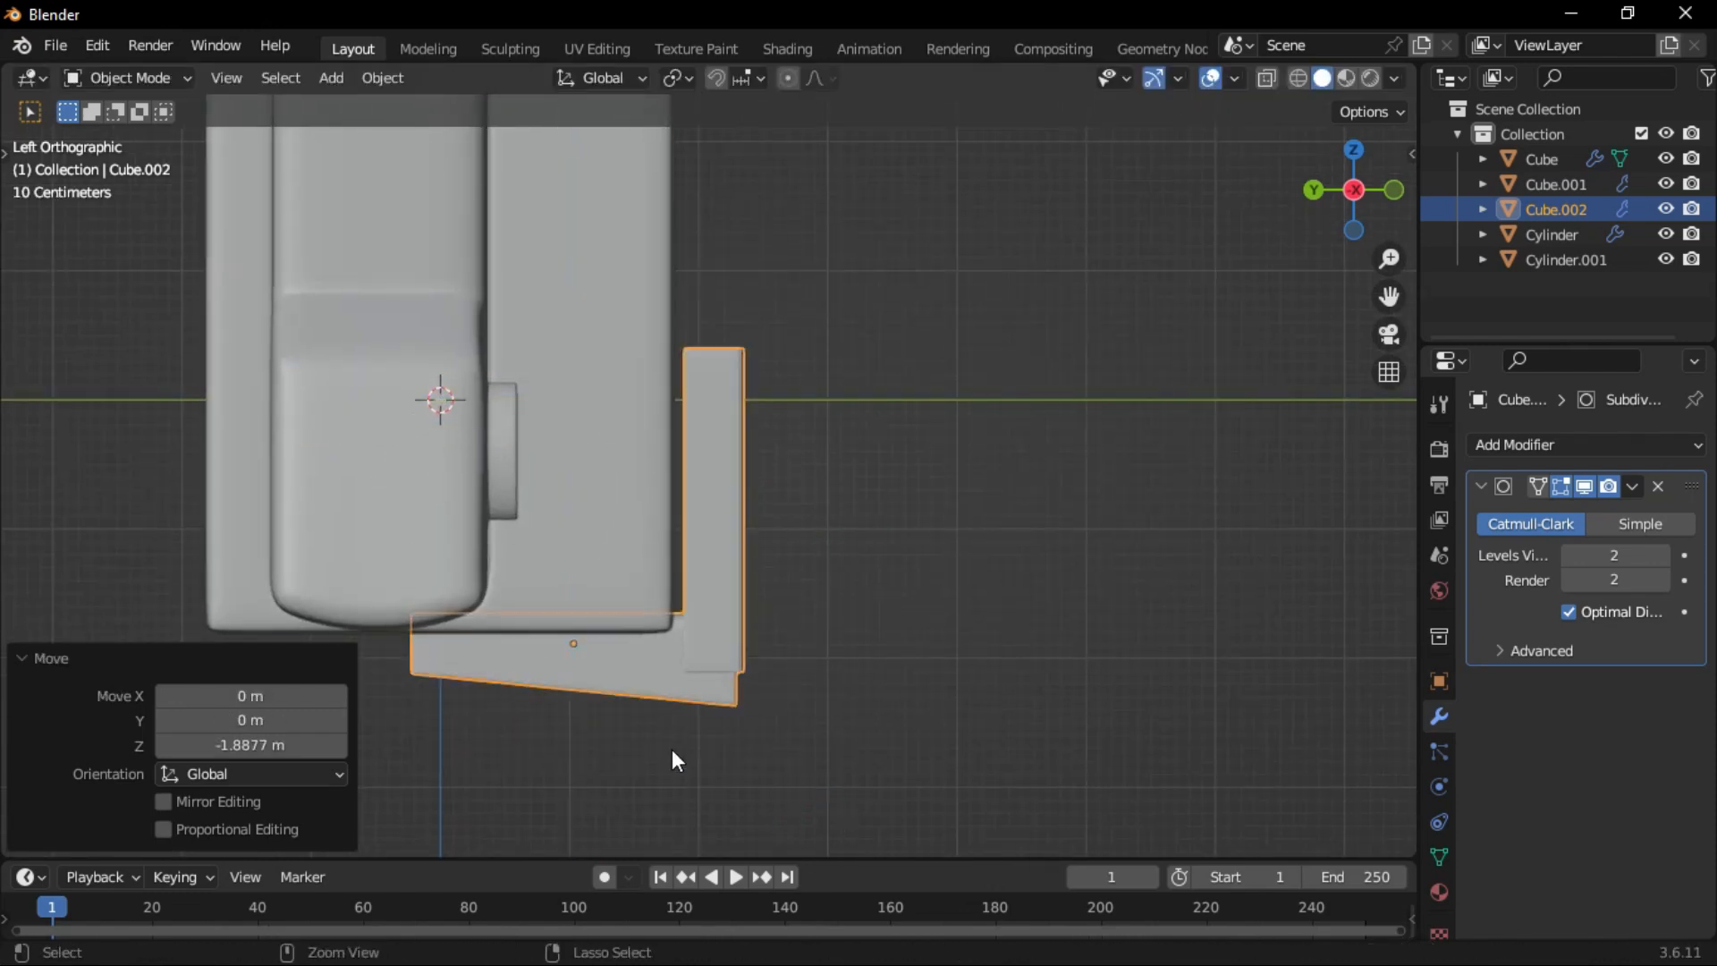
{"action": "middle_click_drag", "start_coordinate": [677, 761], "coordinate": [798, 676], "text": "ctrl"}
{"action": "key", "text": "g"}
{"action": "key", "text": "z"}
{"action": "left_click", "coordinate": [811, 664]}
Extend the bracket's horizontal beam by moving its free-end vertices along Y beneath the unit.
{"action": "key", "text": "Tab"}
{"action": "left_click_drag", "start_coordinate": [214, 426], "coordinate": [440, 699]}
{"action": "key", "text": "alt+z"}
{"action": "key", "text": "g"}
{"action": "key", "text": "y"}
{"action": "left_click", "coordinate": [293, 686]}
Lengthen the bracket's upright by moving its top vertices up along Z to above the unit.
{"action": "middle_click_drag", "start_coordinate": [741, 538], "coordinate": [643, 850], "text": "shift"}
{"action": "left_click_drag", "start_coordinate": [1027, 364], "coordinate": [559, 649]}
{"action": "middle_click_drag", "start_coordinate": [831, 191], "coordinate": [733, 461], "text": "shift"}
{"action": "scroll", "coordinate": [737, 471], "scroll_direction": "down", "scroll_amount": 3}
{"action": "key", "text": "g"}
{"action": "key", "text": "z"}
{"action": "left_click", "coordinate": [679, 706]}
{"action": "key", "text": "alt+z"}
{"action": "middle_click_drag", "start_coordinate": [559, 638], "coordinate": [701, 655]}
{"action": "key", "text": "Tab"}
Move the bracket about -4.25 m along X and place a linked duplicate at the unit's opposite end.
{"action": "key", "text": "g"}
{"action": "key", "text": "x"}
{"action": "left_click", "coordinate": [484, 671]}
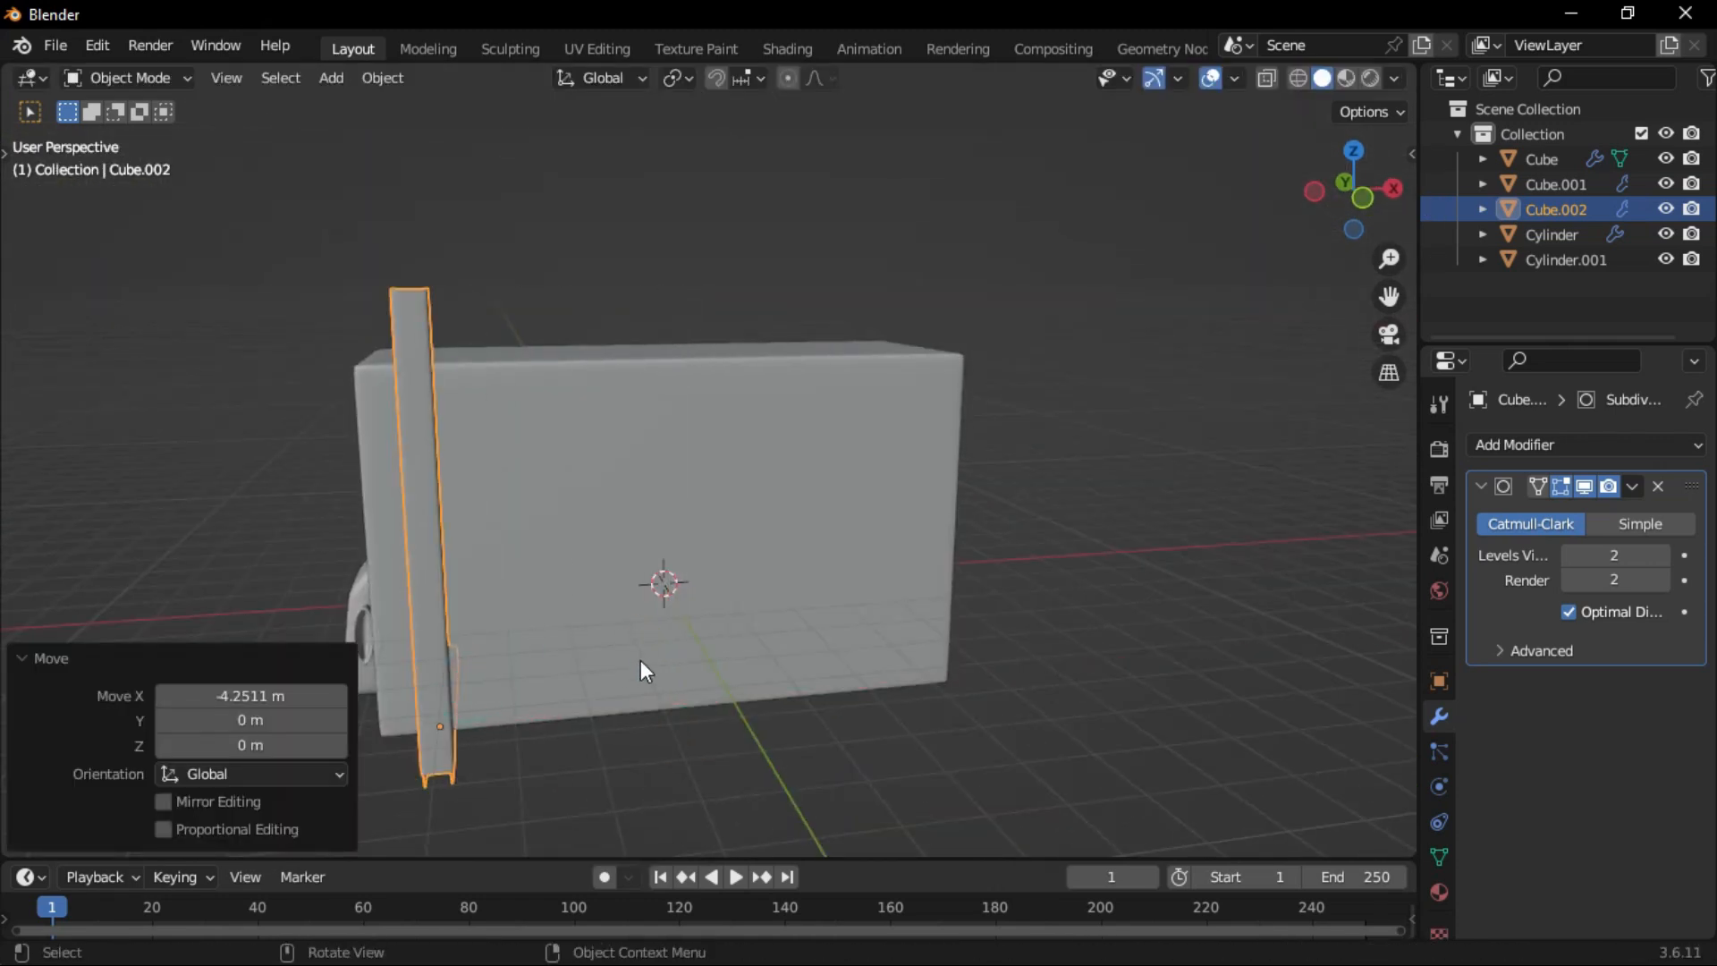
{"action": "key", "text": "alt+d"}
{"action": "left_click", "coordinate": [1042, 644]}
{"action": "middle_click_drag", "start_coordinate": [1043, 644], "coordinate": [480, 731]}
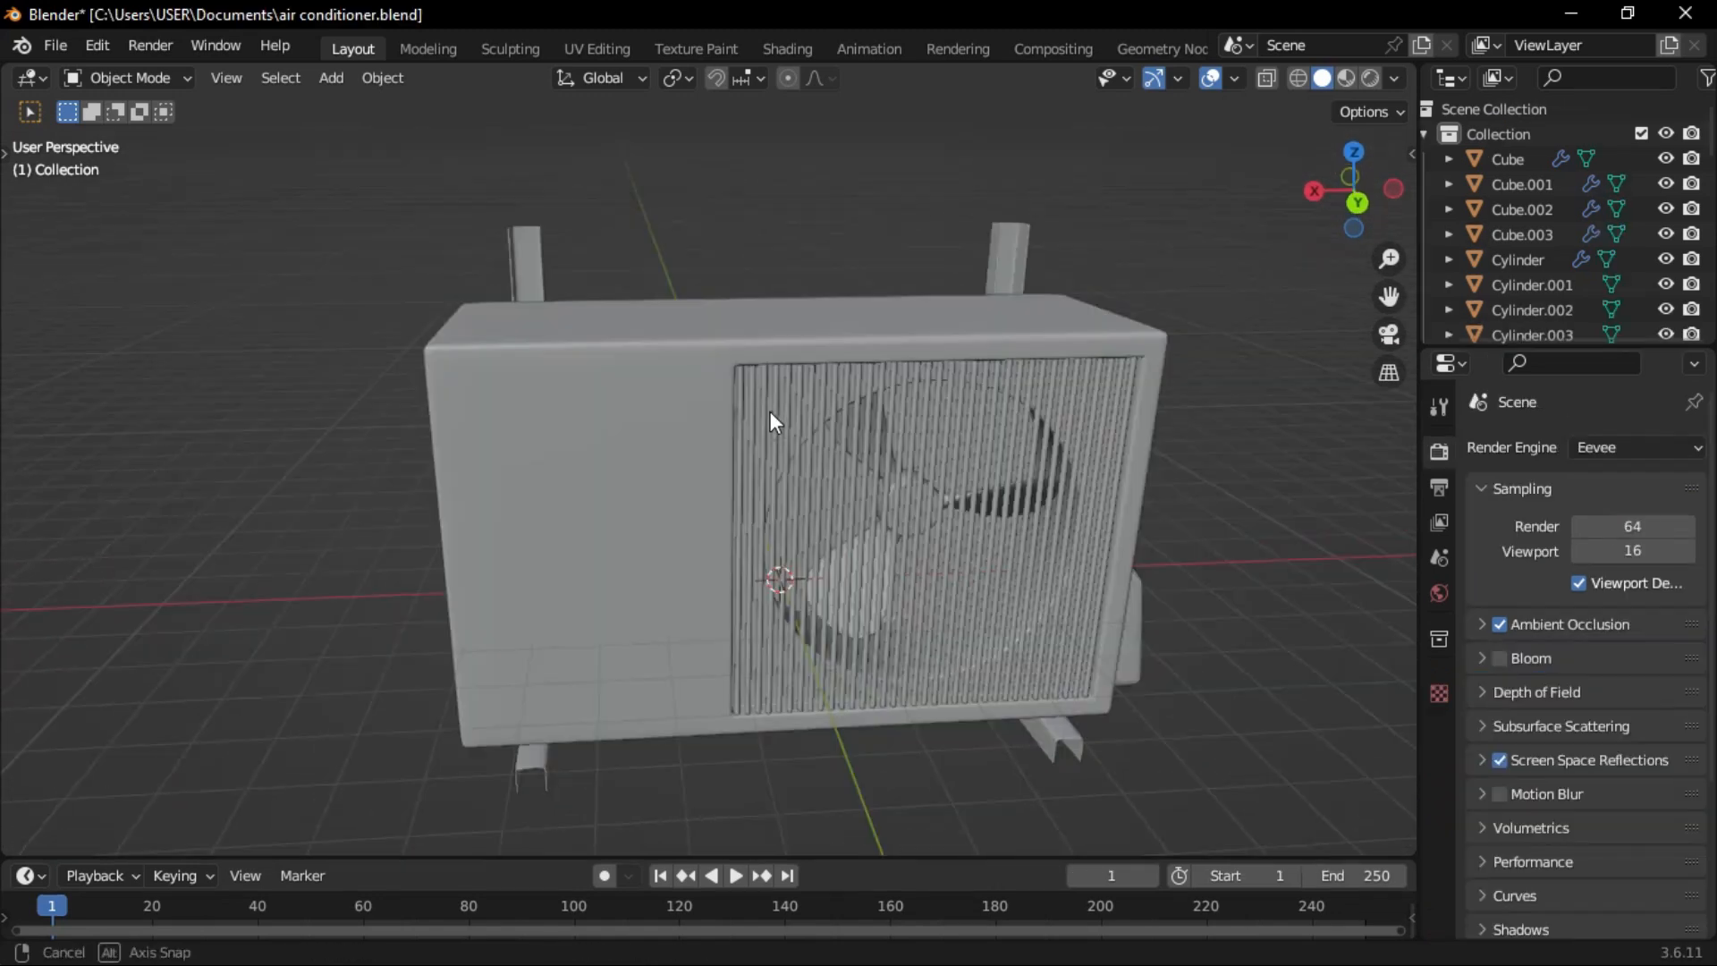
Select the unit's main casing, switch to the Shading workspace and create a new material for it.
{"action": "left_click", "coordinate": [706, 390]}
{"action": "middle_click_drag", "start_coordinate": [706, 390], "coordinate": [597, 89]}
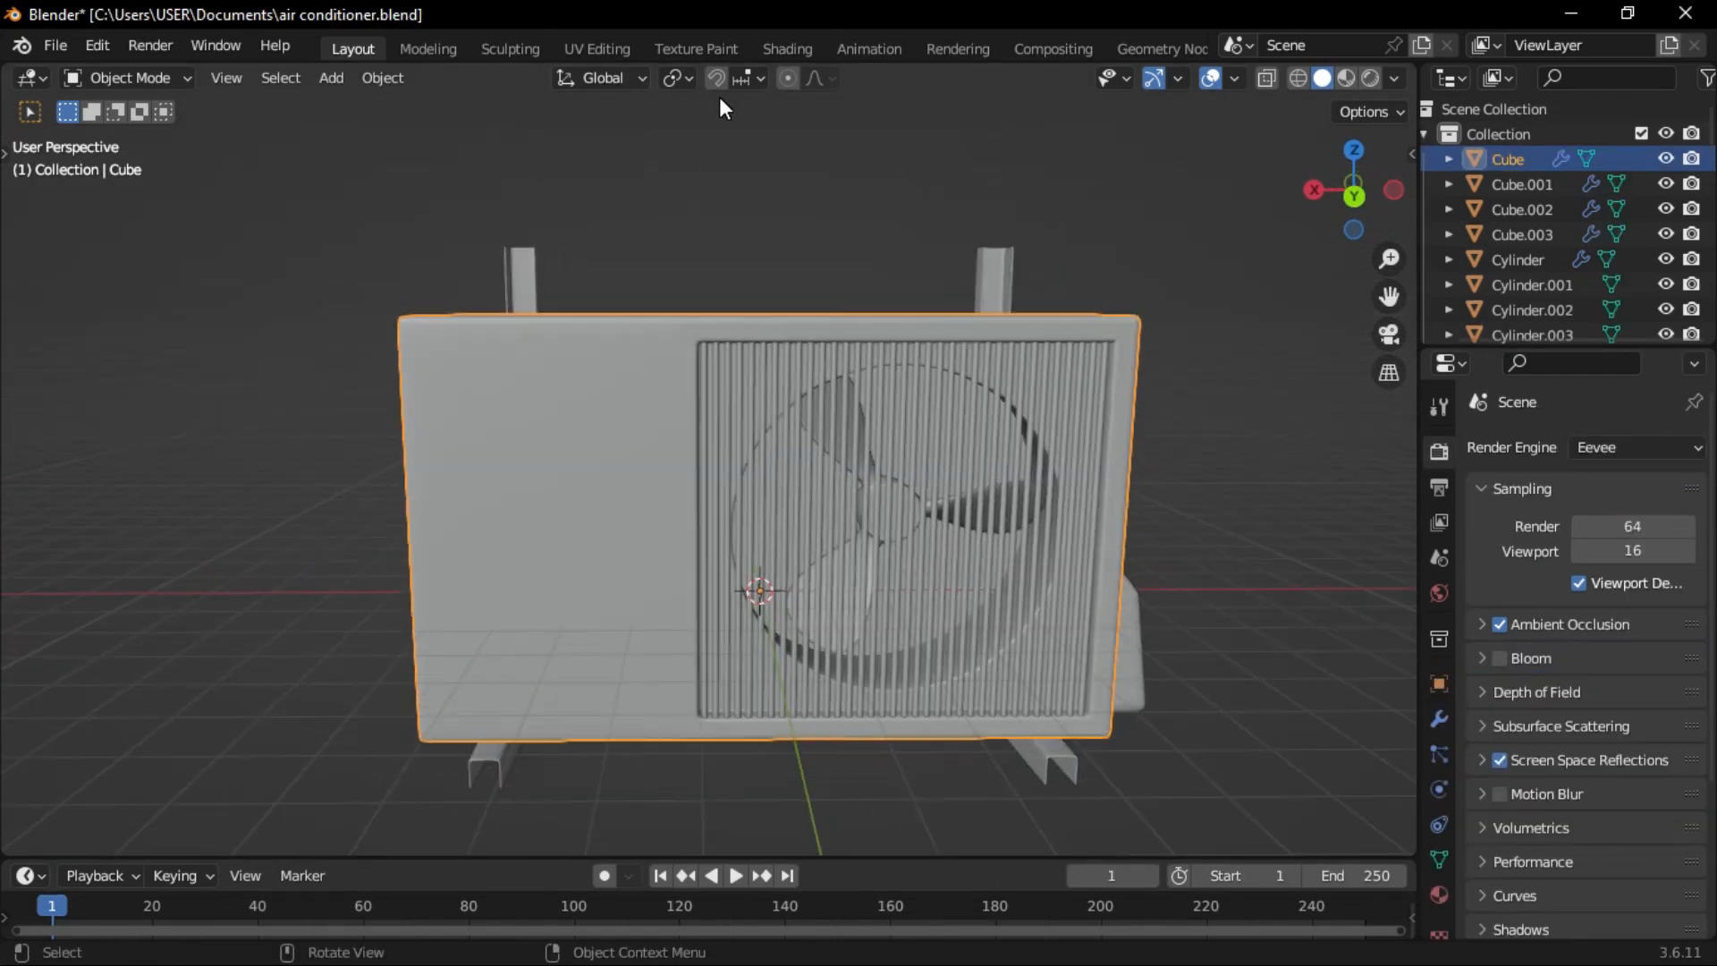
{"action": "left_click", "coordinate": [785, 48]}
{"action": "left_click", "coordinate": [874, 503]}
{"action": "left_click", "coordinate": [791, 680]}
Add a Noise Texture with Texture Coordinate and Mapping nodes, and link the Object coordinates to the Mapping vector.
{"action": "key", "text": "shift+a"}
{"action": "left_click", "coordinate": [756, 671]}
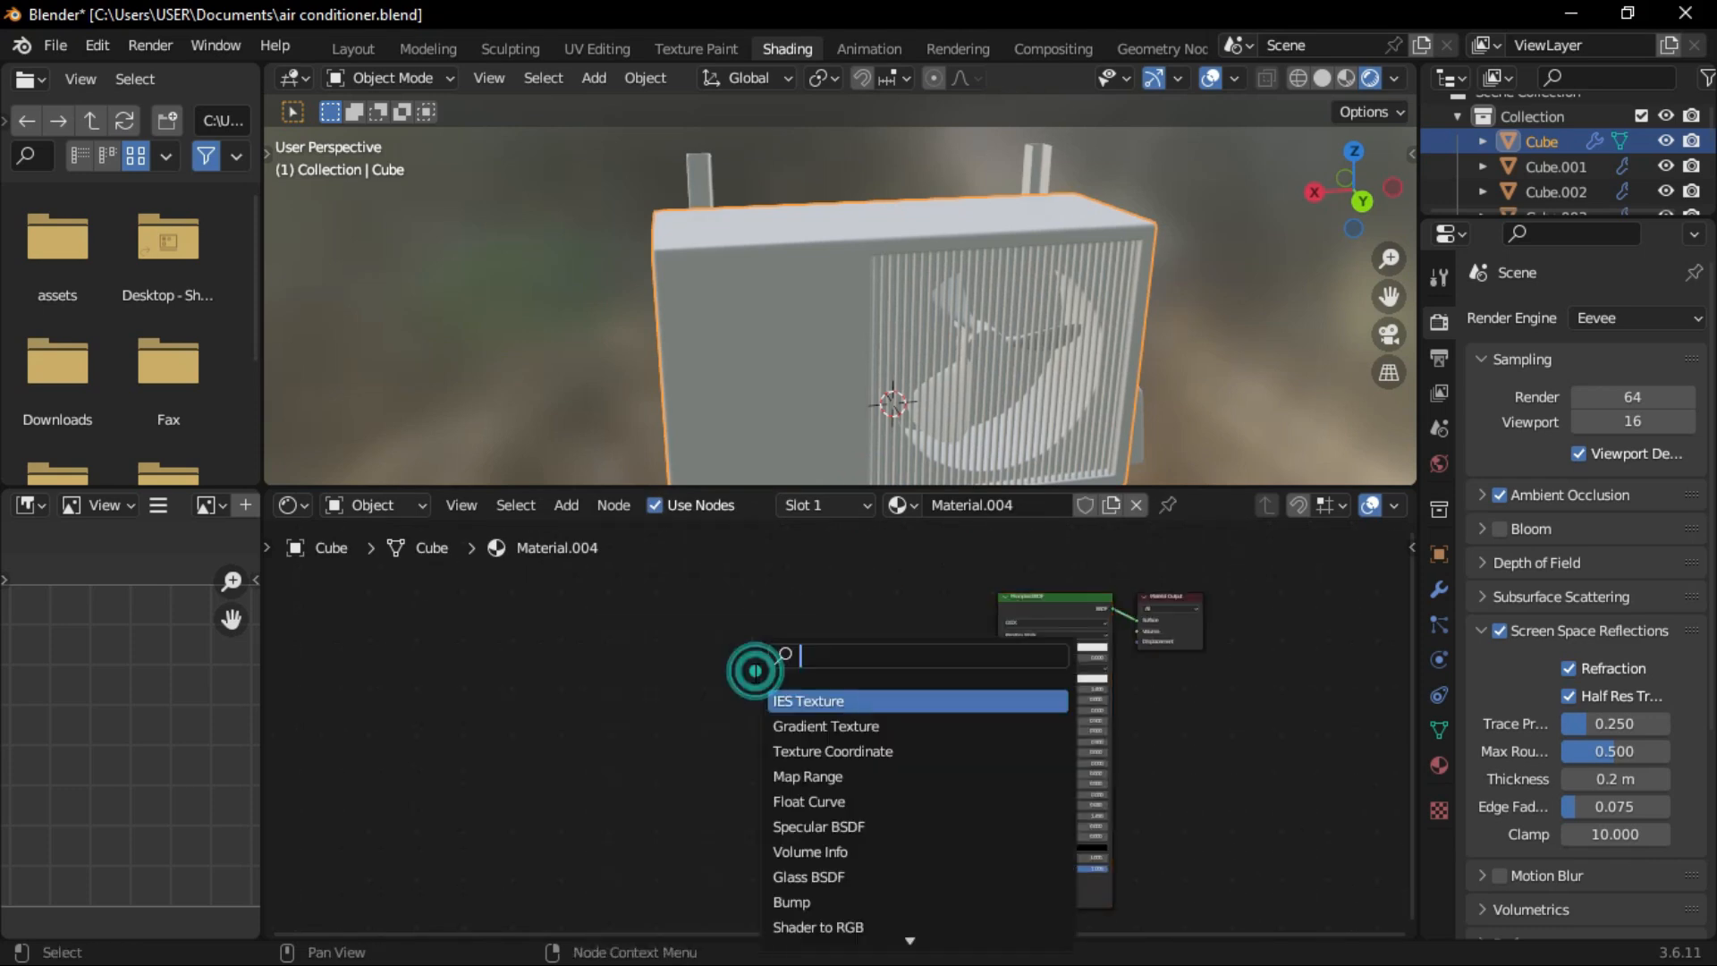
{"action": "scroll", "coordinate": [824, 770], "scroll_direction": "up", "scroll_amount": 4}
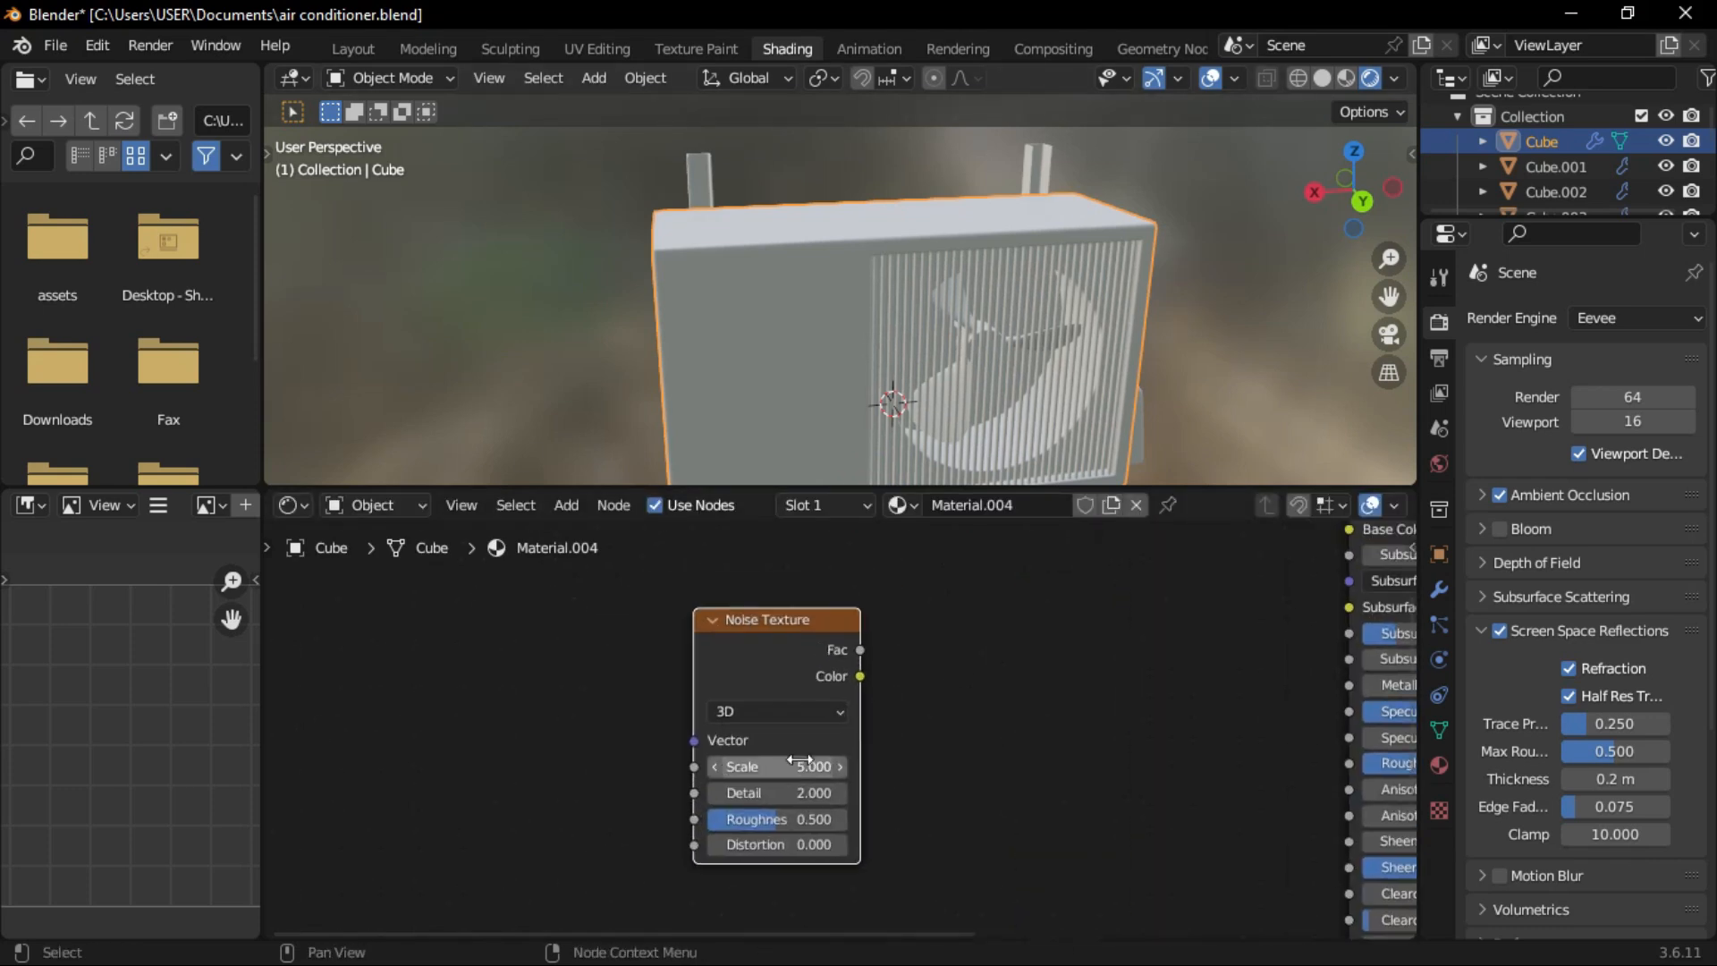
{"action": "key", "text": "ctrl+t"}
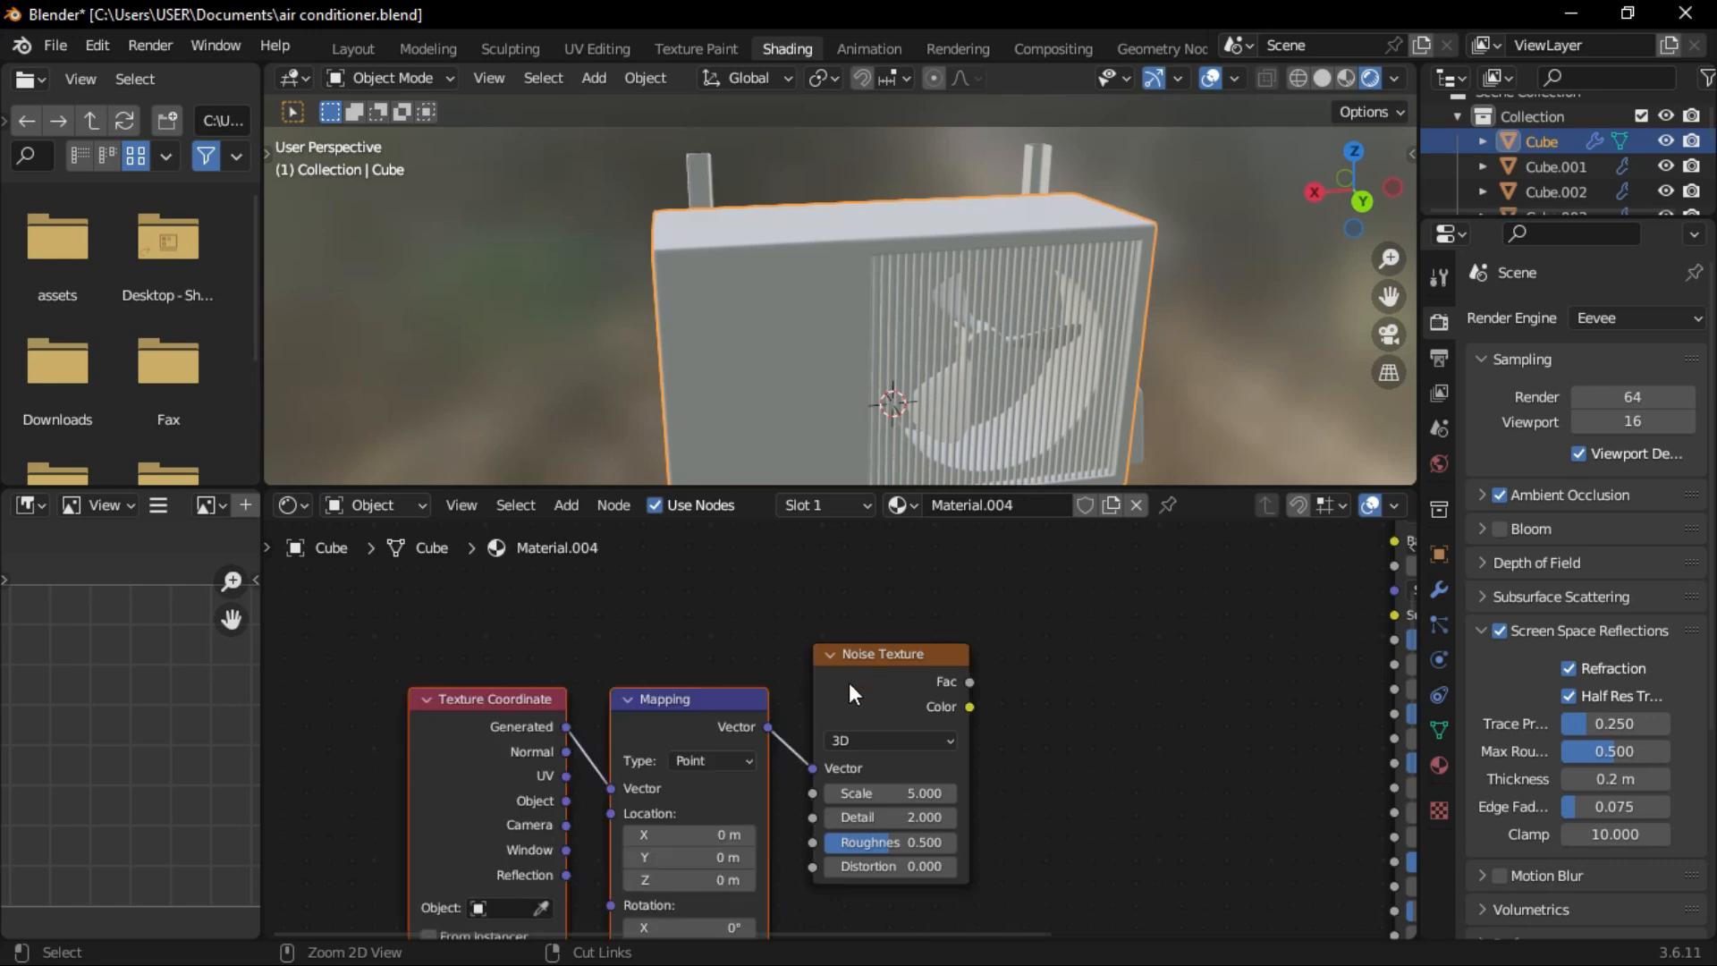
{"action": "middle_click_drag", "start_coordinate": [719, 762], "coordinate": [750, 684]}
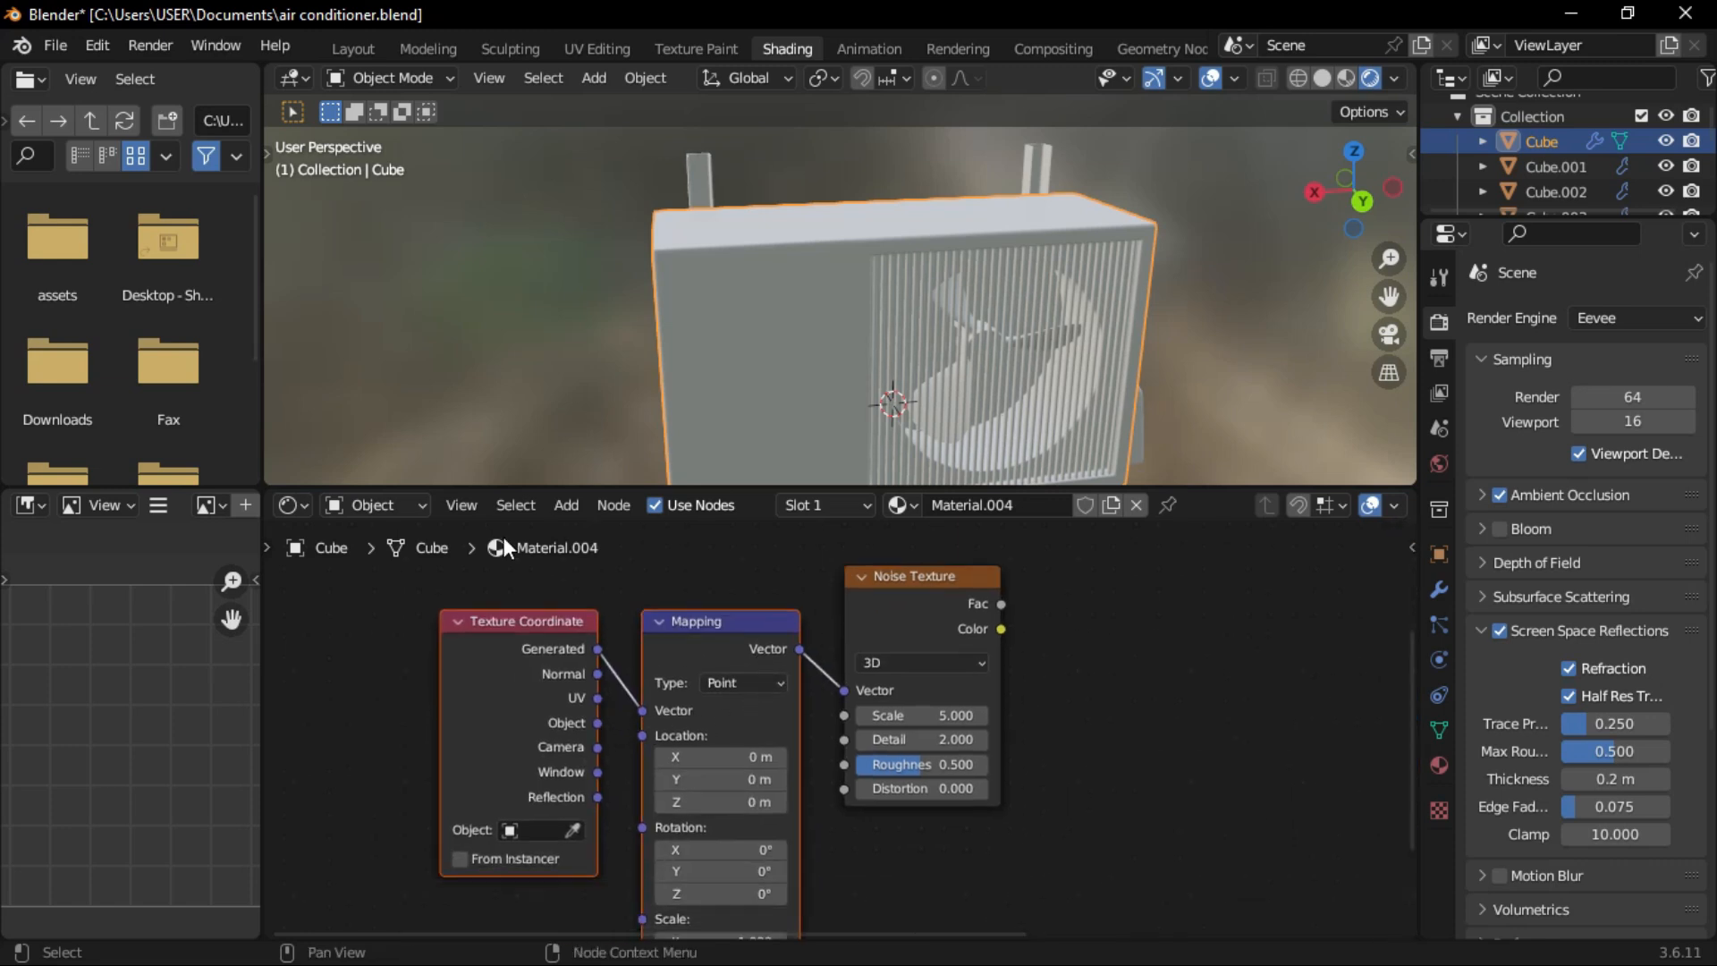
{"action": "scroll", "coordinate": [557, 721], "scroll_direction": "up", "scroll_amount": 1}
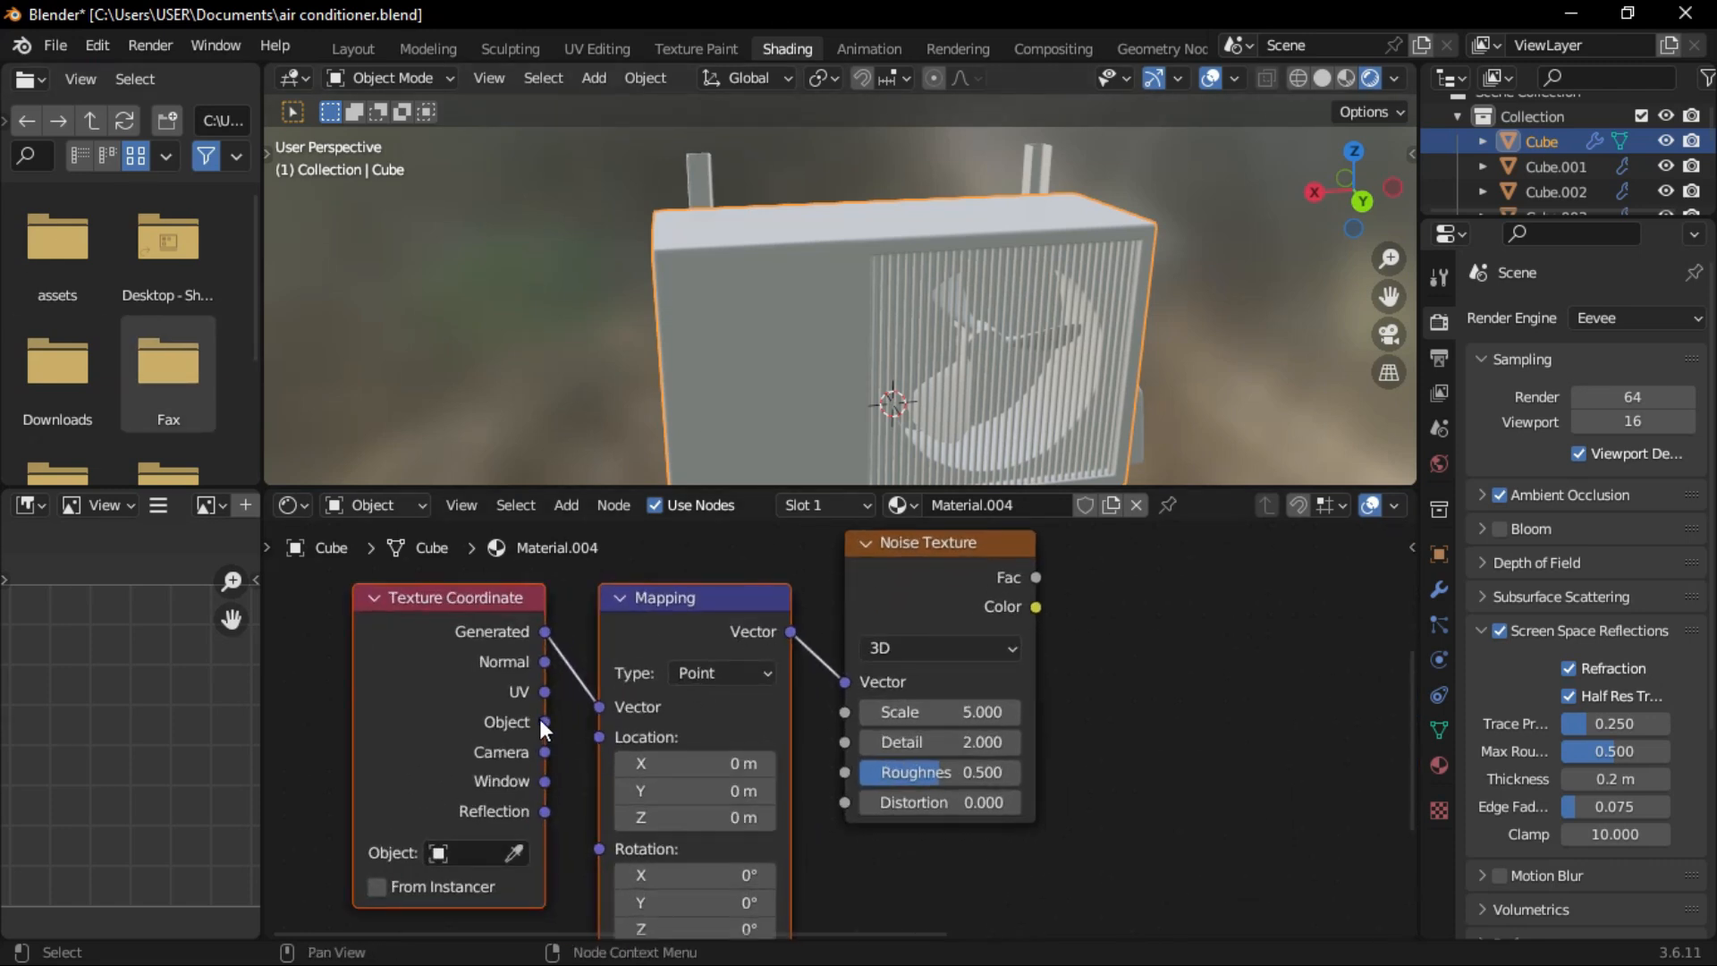
{"action": "left_click_drag", "start_coordinate": [540, 719], "coordinate": [590, 710]}
Add a Color Ramp node between the Noise Texture and the Principled BSDF.
{"action": "middle_click_drag", "start_coordinate": [759, 671], "coordinate": [674, 703], "text": "ctrl"}
{"action": "scroll", "coordinate": [715, 715], "scroll_direction": "up", "scroll_amount": 2}
{"action": "middle_click_drag", "start_coordinate": [984, 680], "coordinate": [564, 701]}
{"action": "scroll", "coordinate": [716, 715], "scroll_direction": "down", "scroll_amount": 3}
{"action": "type", "text": "col"}
{"action": "left_click", "coordinate": [854, 725]}
{"action": "left_click", "coordinate": [850, 721]}
Link the Noise Texture's Fac to the Color Ramp and the ramp's Color to the Principled BSDF's Base Color.
{"action": "scroll", "coordinate": [636, 680], "scroll_direction": "down", "scroll_amount": 7}
{"action": "scroll", "coordinate": [577, 715], "scroll_direction": "up", "scroll_amount": 3}
{"action": "left_click_drag", "start_coordinate": [595, 648], "coordinate": [673, 783]}
{"action": "scroll", "coordinate": [666, 707], "scroll_direction": "up", "scroll_amount": 3}
{"action": "scroll", "coordinate": [707, 698], "scroll_direction": "down", "scroll_amount": 3}
{"action": "left_click_drag", "start_coordinate": [946, 594], "coordinate": [268, 810]}
{"action": "middle_click_drag", "start_coordinate": [676, 646], "coordinate": [608, 707]}
{"action": "middle_click_drag", "start_coordinate": [609, 707], "coordinate": [587, 728], "text": "ctrl"}
{"action": "left_click_drag", "start_coordinate": [685, 710], "coordinate": [543, 638]}
{"action": "middle_click_drag", "start_coordinate": [617, 723], "coordinate": [749, 716], "text": "ctrl"}
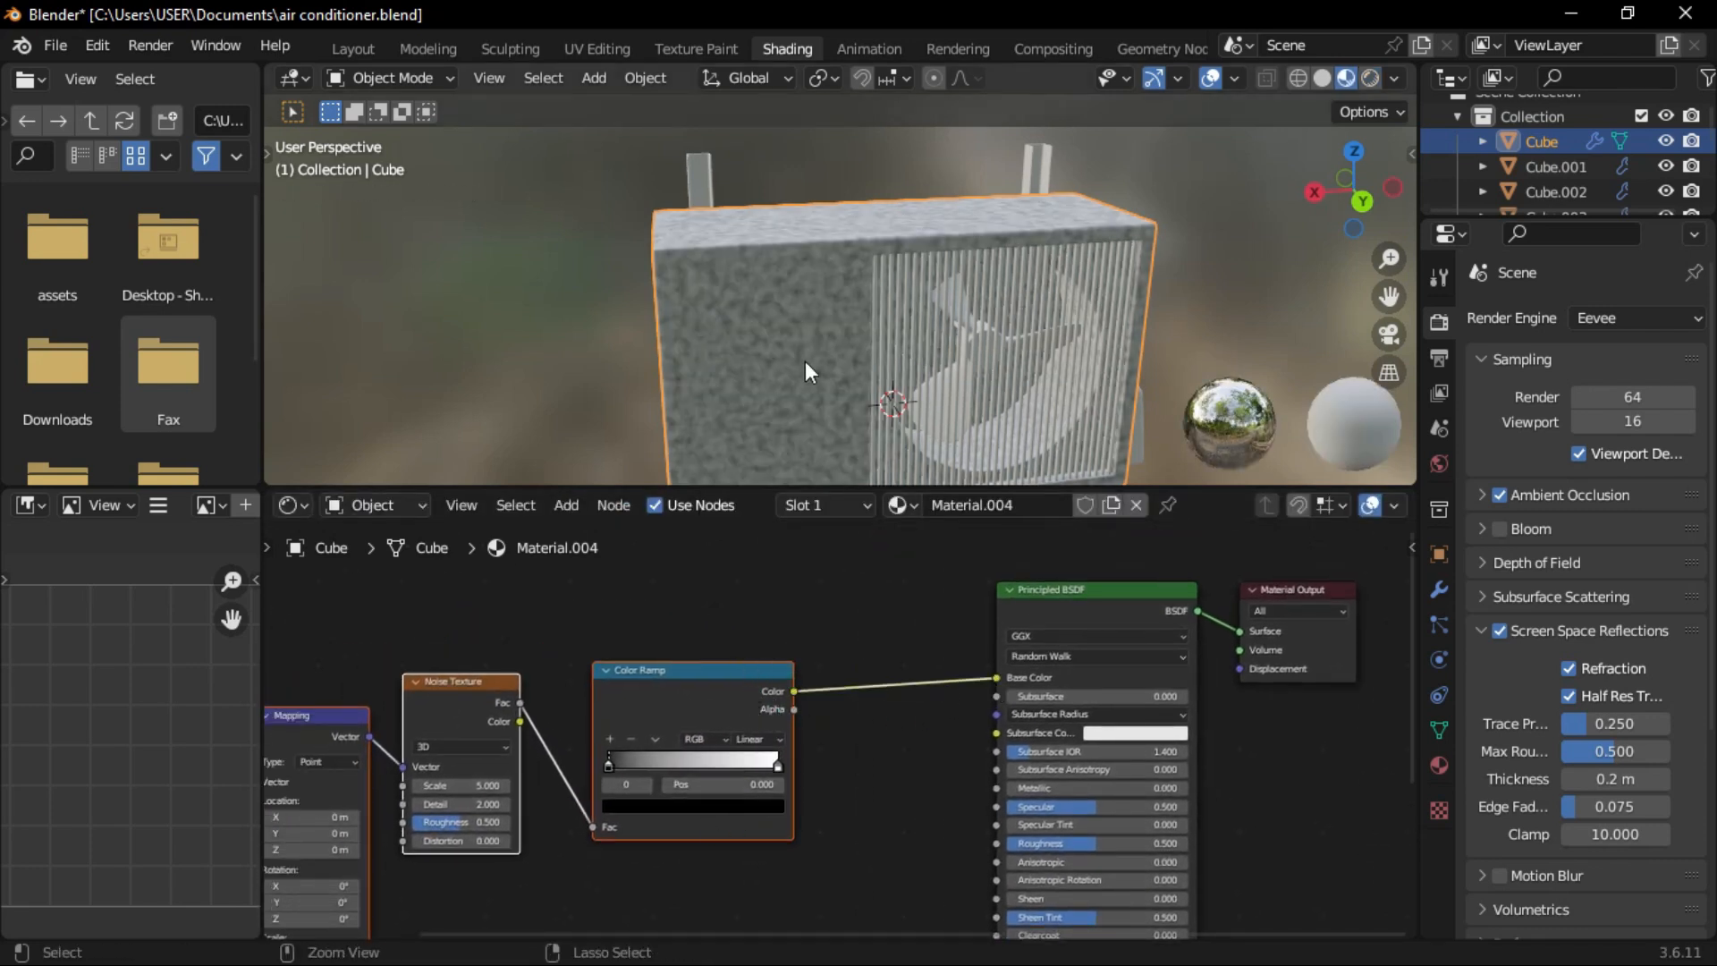
Move the Color Ramp's black stop to about 0.35 and bring the white stop close beside it.
{"action": "scroll", "coordinate": [809, 357], "scroll_direction": "up", "scroll_amount": 5}
{"action": "scroll", "coordinate": [875, 291], "scroll_direction": "down", "scroll_amount": 2}
{"action": "middle_click_drag", "start_coordinate": [854, 335], "coordinate": [923, 354]}
{"action": "scroll", "coordinate": [733, 730], "scroll_direction": "up", "scroll_amount": 6}
{"action": "middle_click_drag", "start_coordinate": [702, 728], "coordinate": [818, 685]}
{"action": "left_click_drag", "start_coordinate": [596, 734], "coordinate": [703, 734]}
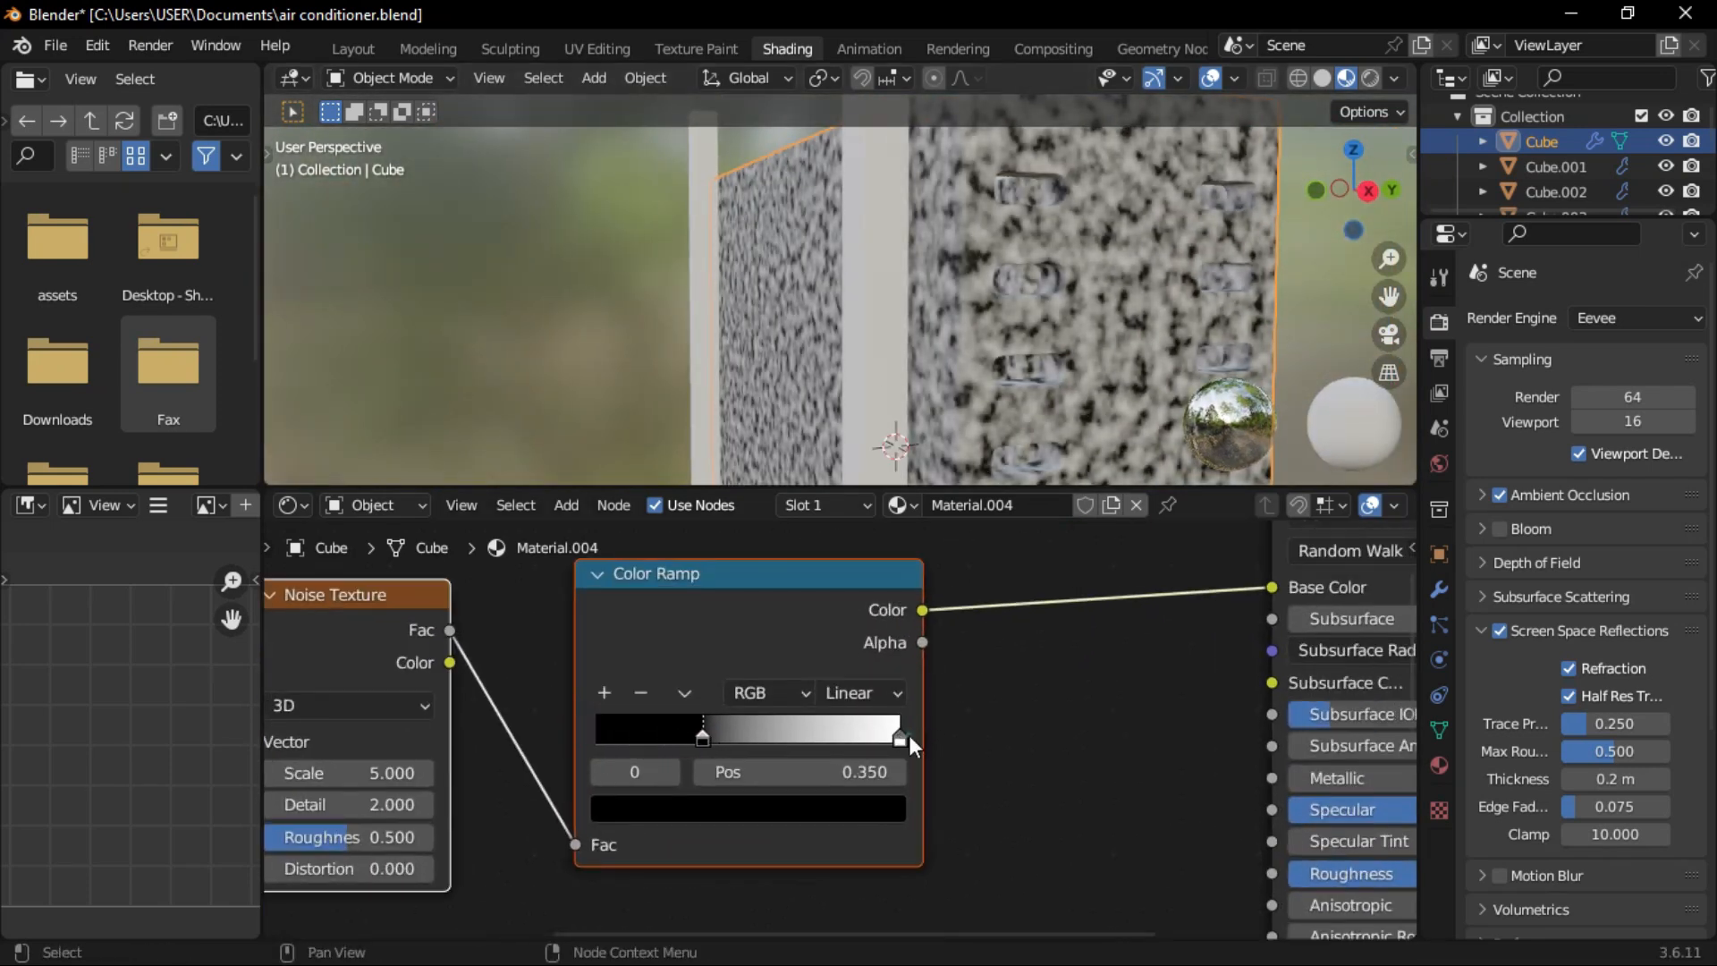
{"action": "left_click_drag", "start_coordinate": [891, 735], "coordinate": [701, 749]}
{"action": "middle_click_drag", "start_coordinate": [907, 395], "coordinate": [679, 295]}
Set the Noise Texture's scale to 1.
{"action": "middle_click_drag", "start_coordinate": [560, 805], "coordinate": [801, 739]}
{"action": "middle_click_drag", "start_coordinate": [787, 313], "coordinate": [877, 309]}
{"action": "scroll", "coordinate": [544, 705], "scroll_direction": "up", "scroll_amount": 3}
{"action": "left_click_drag", "start_coordinate": [543, 703], "coordinate": [604, 704]}
{"action": "middle_click_drag", "start_coordinate": [735, 433], "coordinate": [864, 374]}
{"action": "left_click", "coordinate": [573, 700]}
{"action": "type", "text": "1"}
{"action": "key", "text": "Return"}
Duplicate the Color Ramp node and arrange the copies below the original.
{"action": "middle_click_drag", "start_coordinate": [749, 422], "coordinate": [792, 351], "text": "ctrl"}
{"action": "middle_click_drag", "start_coordinate": [793, 351], "coordinate": [894, 385]}
{"action": "middle_click_drag", "start_coordinate": [894, 384], "coordinate": [973, 474]}
{"action": "middle_click_drag", "start_coordinate": [961, 545], "coordinate": [963, 604], "text": "ctrl"}
{"action": "left_click", "coordinate": [964, 669]}
{"action": "middle_click_drag", "start_coordinate": [951, 664], "coordinate": [911, 694], "text": "ctrl"}
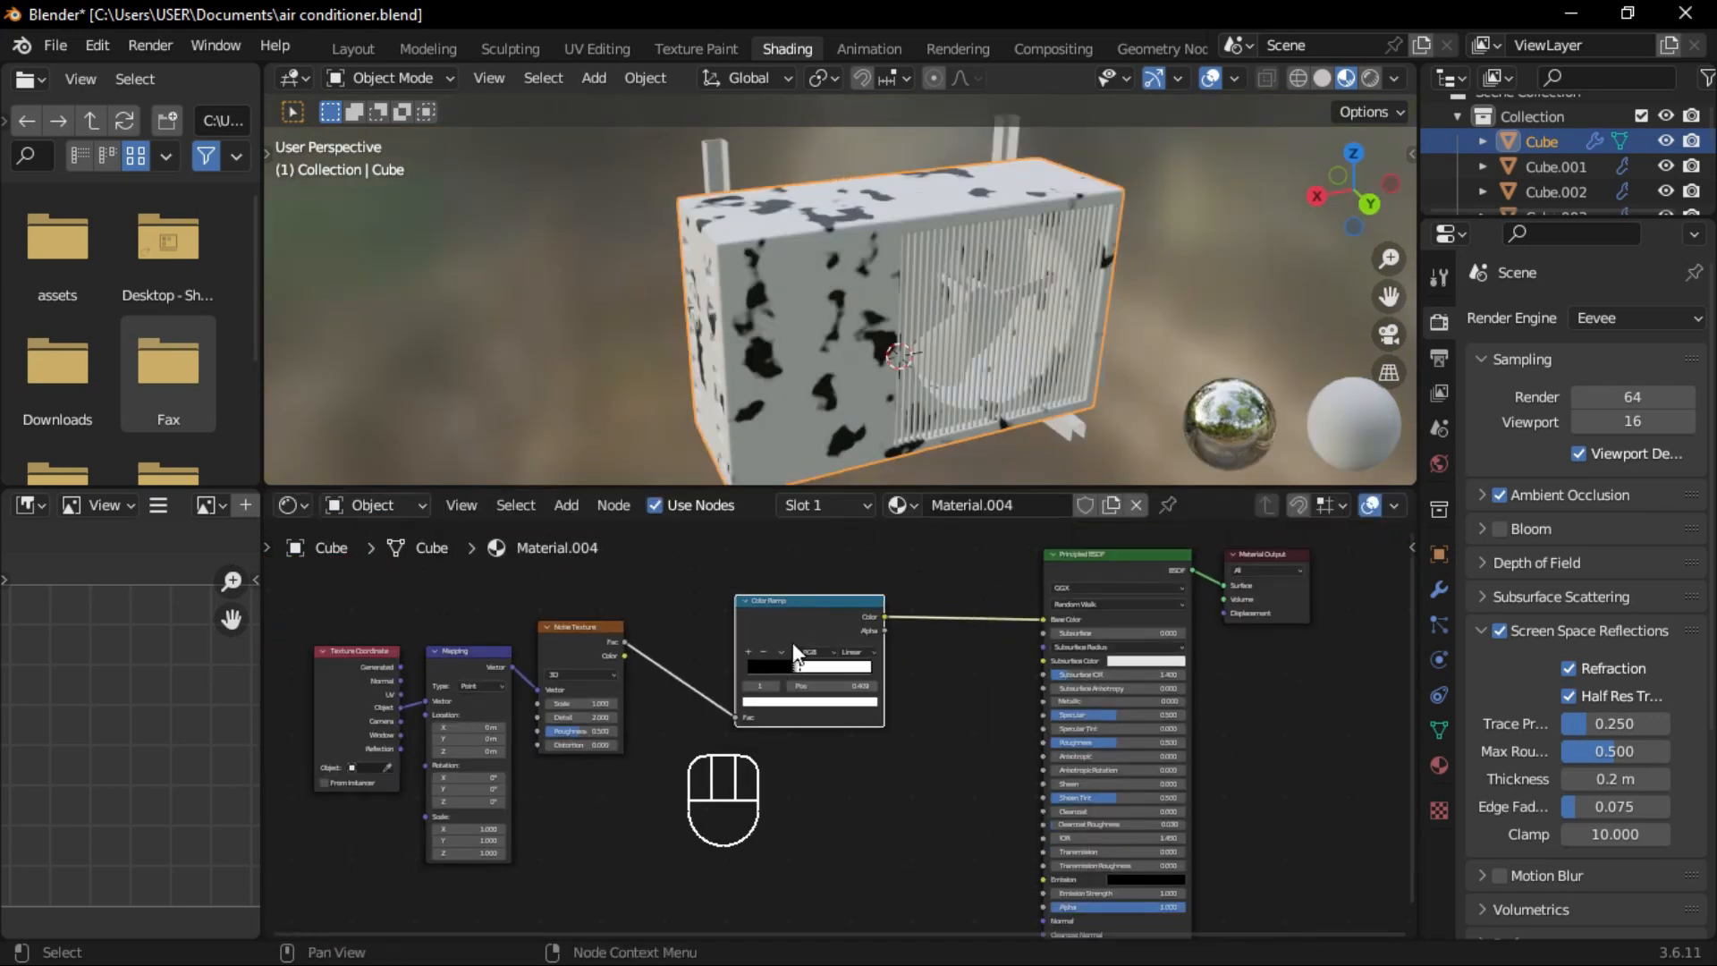
{"action": "middle_click_drag", "start_coordinate": [793, 642], "coordinate": [758, 664]}
{"action": "left_click", "coordinate": [782, 785]}
{"action": "middle_click_drag", "start_coordinate": [782, 785], "coordinate": [891, 684]}
{"action": "key", "text": "shift+d"}
{"action": "left_click", "coordinate": [787, 834]}
{"action": "left_click_drag", "start_coordinate": [912, 572], "coordinate": [421, 946]}
{"action": "key", "text": "g"}
{"action": "left_click", "coordinate": [824, 693]}
{"action": "middle_click_drag", "start_coordinate": [824, 693], "coordinate": [949, 716]}
{"action": "middle_click_drag", "start_coordinate": [950, 715], "coordinate": [951, 782], "text": "ctrl"}
Link the Noise Texture's Fac output to the Fac inputs of the duplicated Color Ramps.
{"action": "left_click", "coordinate": [376, 698]}
{"action": "middle_click_drag", "start_coordinate": [376, 698], "coordinate": [378, 747], "text": "ctrl"}
{"action": "middle_click_drag", "start_coordinate": [378, 747], "coordinate": [597, 671]}
{"action": "left_click_drag", "start_coordinate": [521, 612], "coordinate": [769, 863]}
{"action": "middle_click_drag", "start_coordinate": [594, 542], "coordinate": [630, 737]}
{"action": "scroll", "coordinate": [629, 737], "scroll_direction": "down", "scroll_amount": 1}
{"action": "left_click_drag", "start_coordinate": [572, 577], "coordinate": [818, 841]}
{"action": "middle_click_drag", "start_coordinate": [1056, 537], "coordinate": [995, 935]}
{"action": "middle_click_drag", "start_coordinate": [994, 565], "coordinate": [982, 694]}
Set the interpolation of the second Color Ramp to Ease.
{"action": "left_click", "coordinate": [1026, 616]}
{"action": "left_click", "coordinate": [1033, 772]}
{"action": "scroll", "coordinate": [1050, 770], "scroll_direction": "down", "scroll_amount": 5, "text": "shift"}
{"action": "left_click", "coordinate": [1019, 759]}
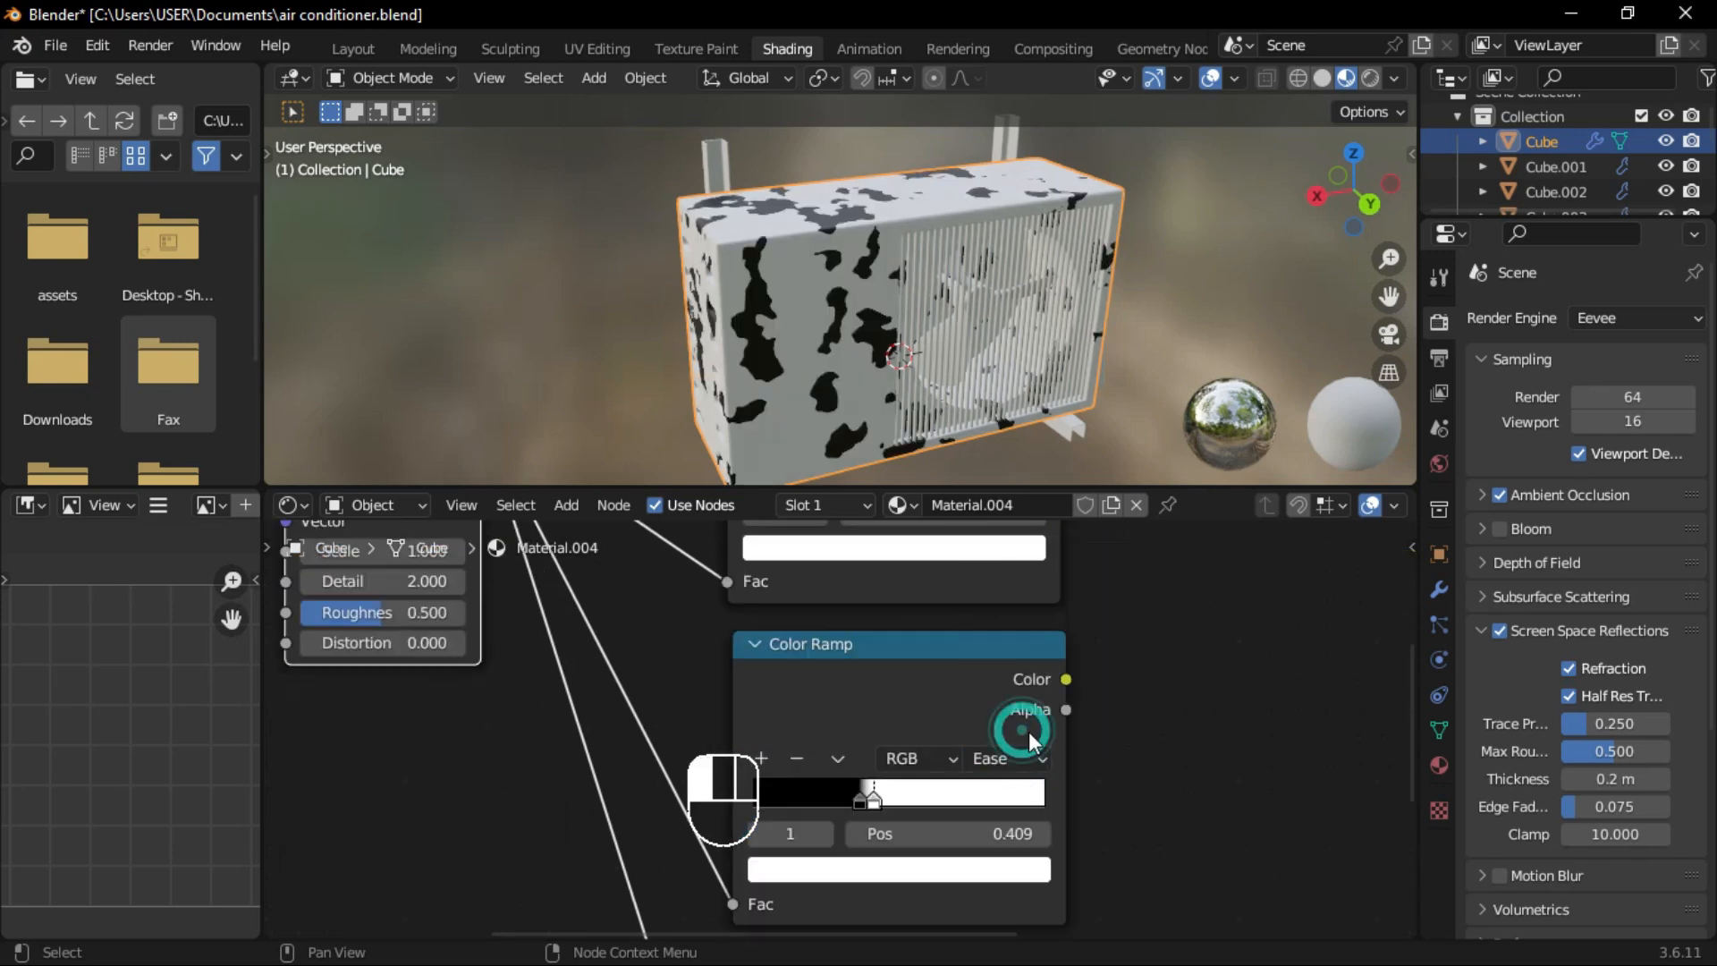
Insert a Mix Color node before the Principled BSDF's Base Color, with the constant Color Ramp driving its Factor.
{"action": "middle_click_drag", "start_coordinate": [1029, 733], "coordinate": [1070, 522]}
{"action": "middle_click_drag", "start_coordinate": [1089, 610], "coordinate": [970, 667]}
{"action": "scroll", "coordinate": [1082, 735], "scroll_direction": "down", "scroll_amount": 1}
{"action": "middle_click_drag", "start_coordinate": [1194, 763], "coordinate": [808, 736]}
{"action": "scroll", "coordinate": [937, 686], "scroll_direction": "down", "scroll_amount": 1}
{"action": "key", "text": "shift+a"}
{"action": "type", "text": "mix"}
{"action": "left_click", "coordinate": [958, 718]}
{"action": "scroll", "coordinate": [980, 660], "scroll_direction": "down", "scroll_amount": 3}
{"action": "middle_click_drag", "start_coordinate": [979, 660], "coordinate": [846, 747]}
{"action": "left_click_drag", "start_coordinate": [862, 721], "coordinate": [884, 646]}
{"action": "scroll", "coordinate": [792, 765], "scroll_direction": "up", "scroll_amount": 3}
{"action": "middle_click_drag", "start_coordinate": [796, 767], "coordinate": [744, 707]}
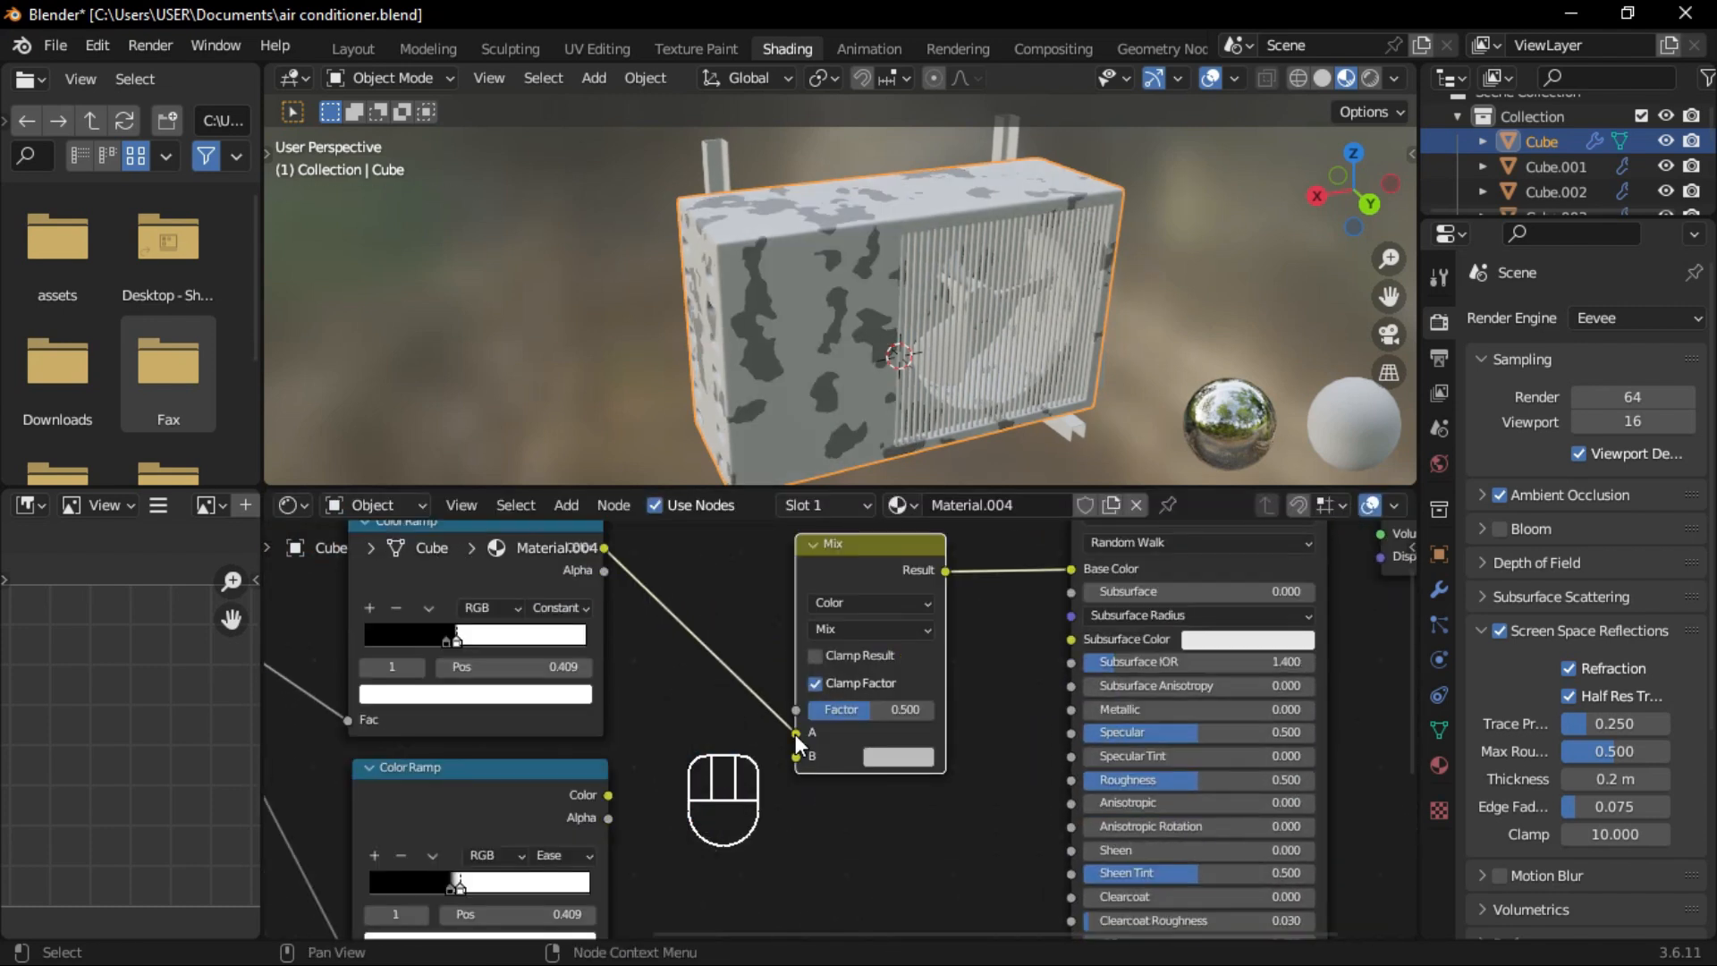
{"action": "middle_click_drag", "start_coordinate": [692, 634], "coordinate": [690, 679]}
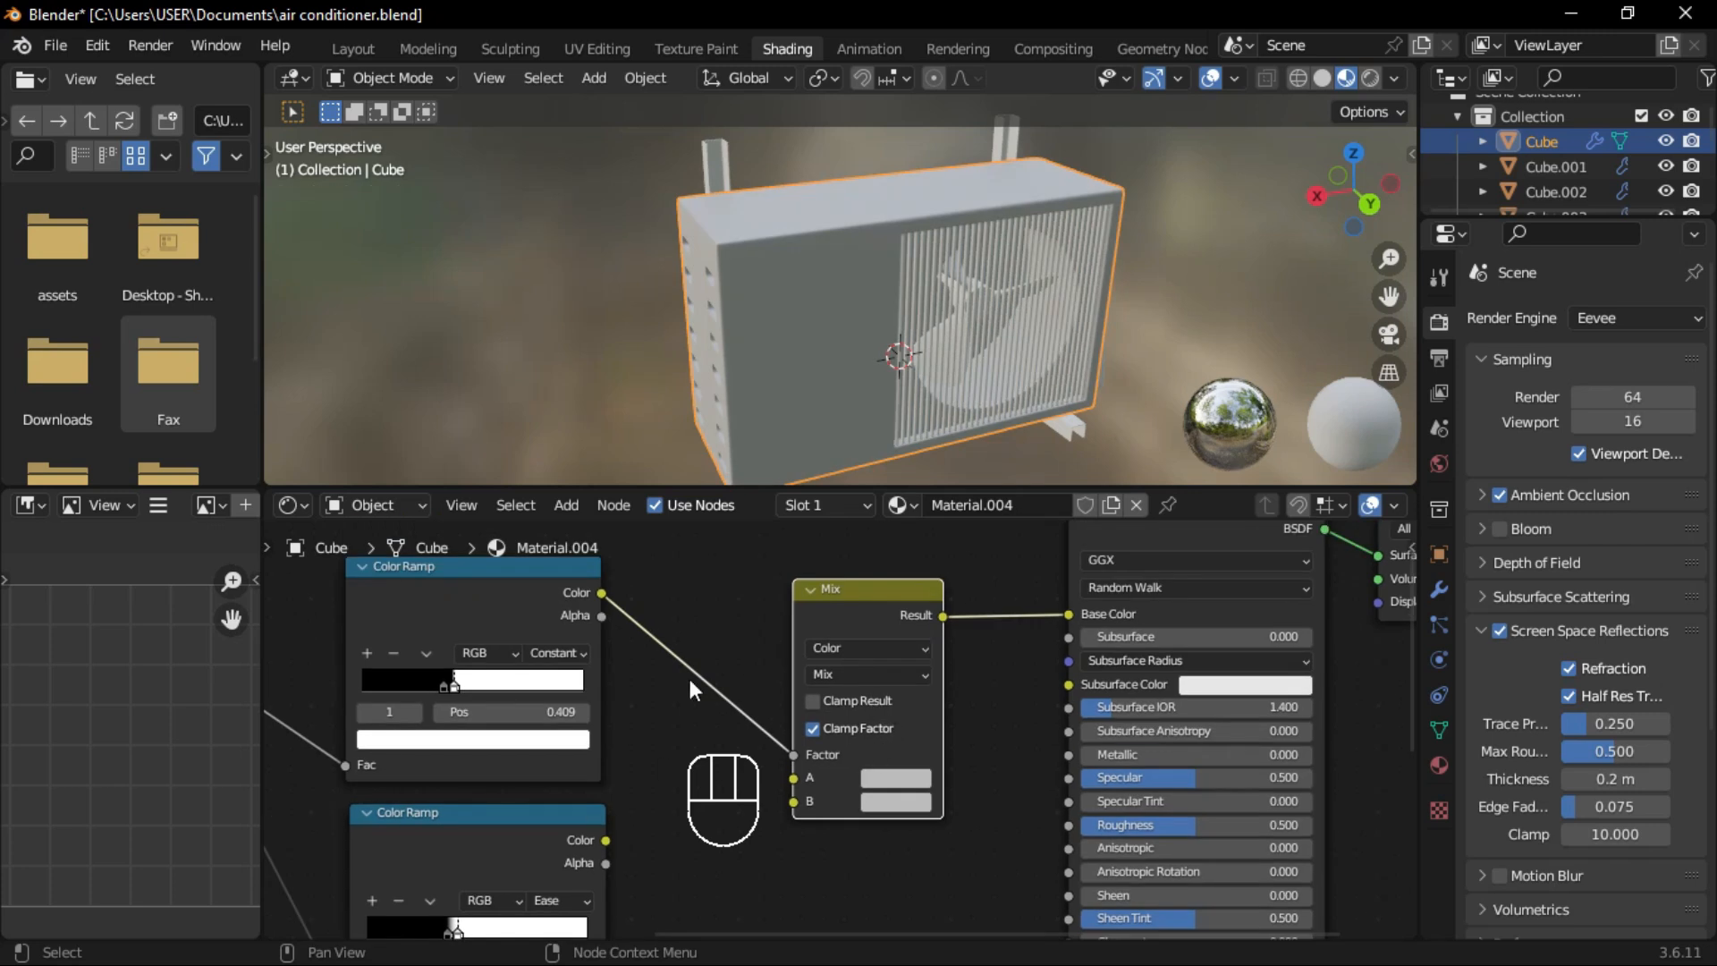
Set the Mix node's A color to a very dark reddish brown with hue 0.032 and saturation 0.949.
{"action": "scroll", "coordinate": [808, 781], "scroll_direction": "up", "scroll_amount": 4}
{"action": "middle_click_drag", "start_coordinate": [807, 781], "coordinate": [875, 763]}
{"action": "left_click", "coordinate": [1007, 758]}
{"action": "left_click_drag", "start_coordinate": [1077, 478], "coordinate": [1052, 499]}
{"action": "middle_click_drag", "start_coordinate": [747, 313], "coordinate": [747, 264], "text": "ctrl"}
{"action": "left_click", "coordinate": [1010, 756]}
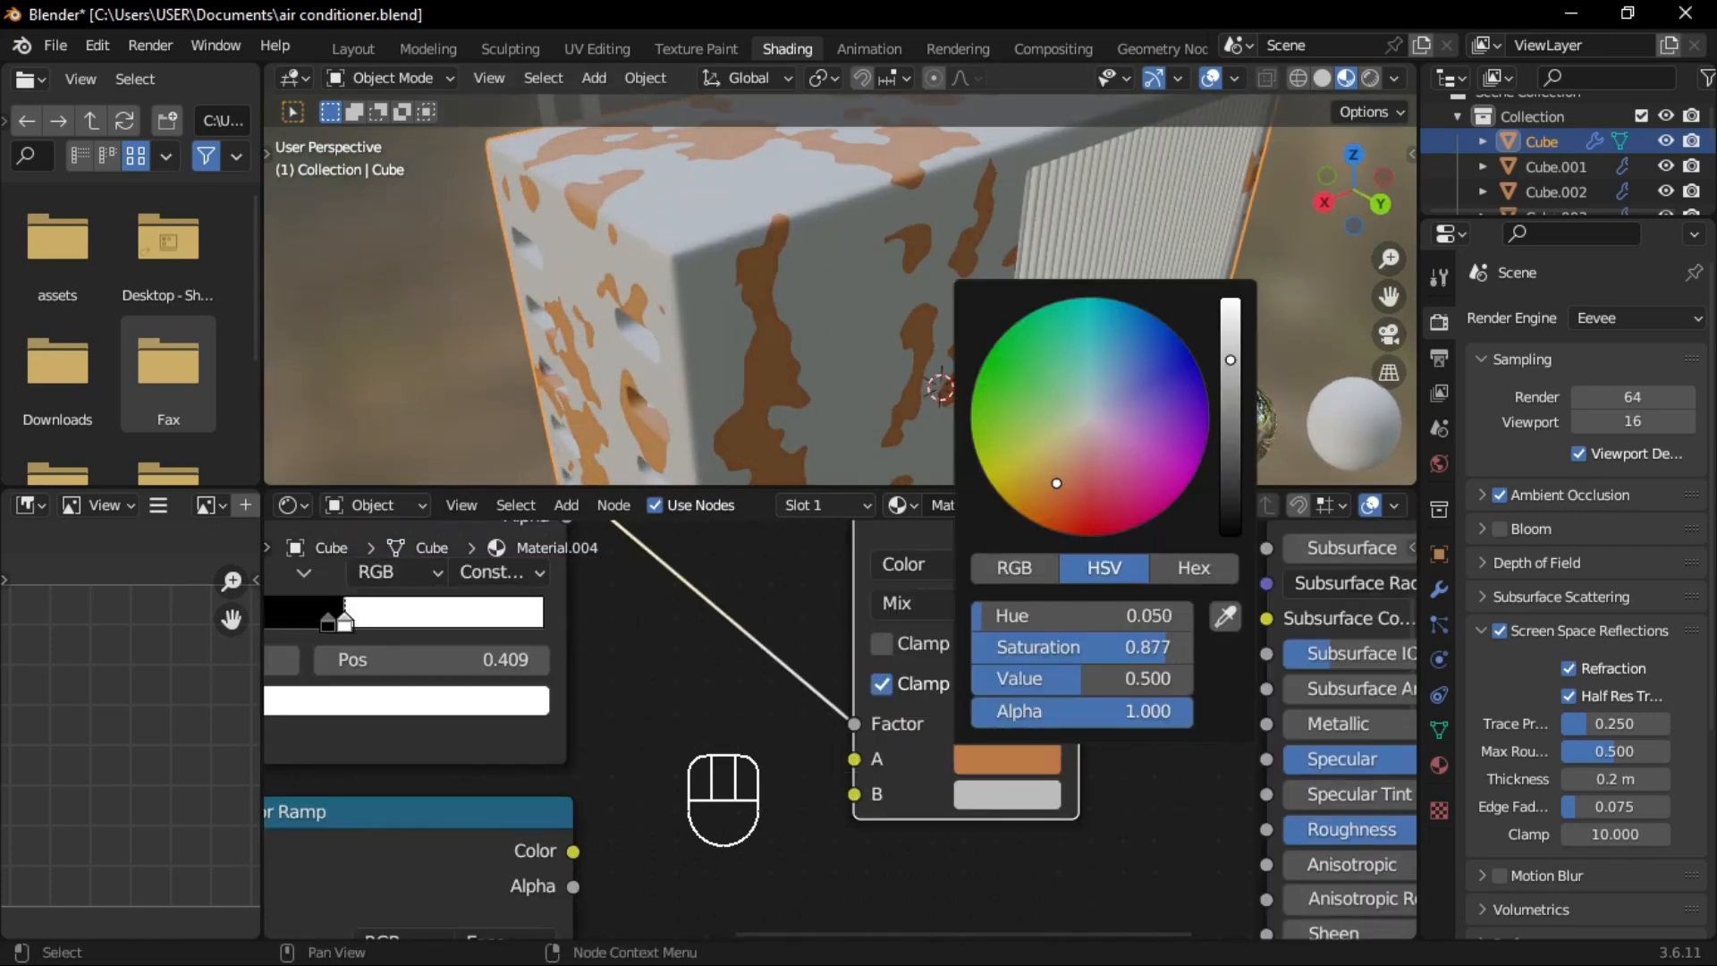
{"action": "left_click_drag", "start_coordinate": [1241, 416], "coordinate": [1234, 458]}
{"action": "left_click_drag", "start_coordinate": [1048, 498], "coordinate": [1057, 508]}
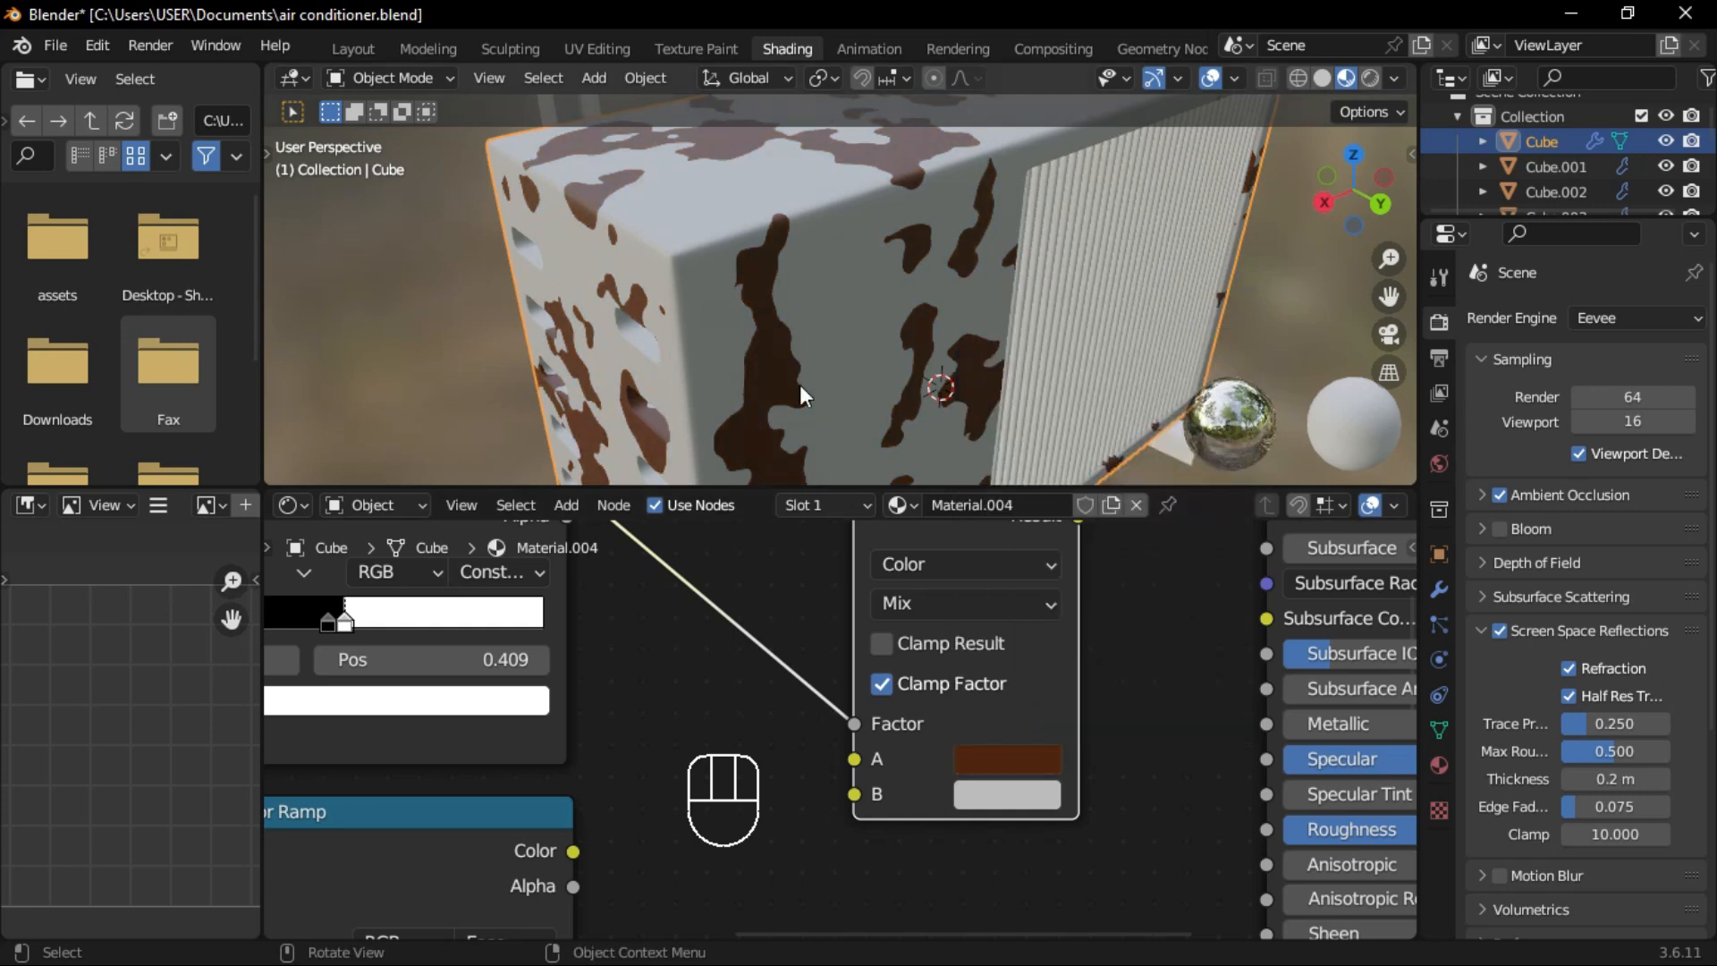
{"action": "middle_click_drag", "start_coordinate": [801, 394], "coordinate": [875, 357]}
{"action": "middle_click_drag", "start_coordinate": [1136, 290], "coordinate": [984, 308]}
{"action": "left_click", "coordinate": [1008, 758]}
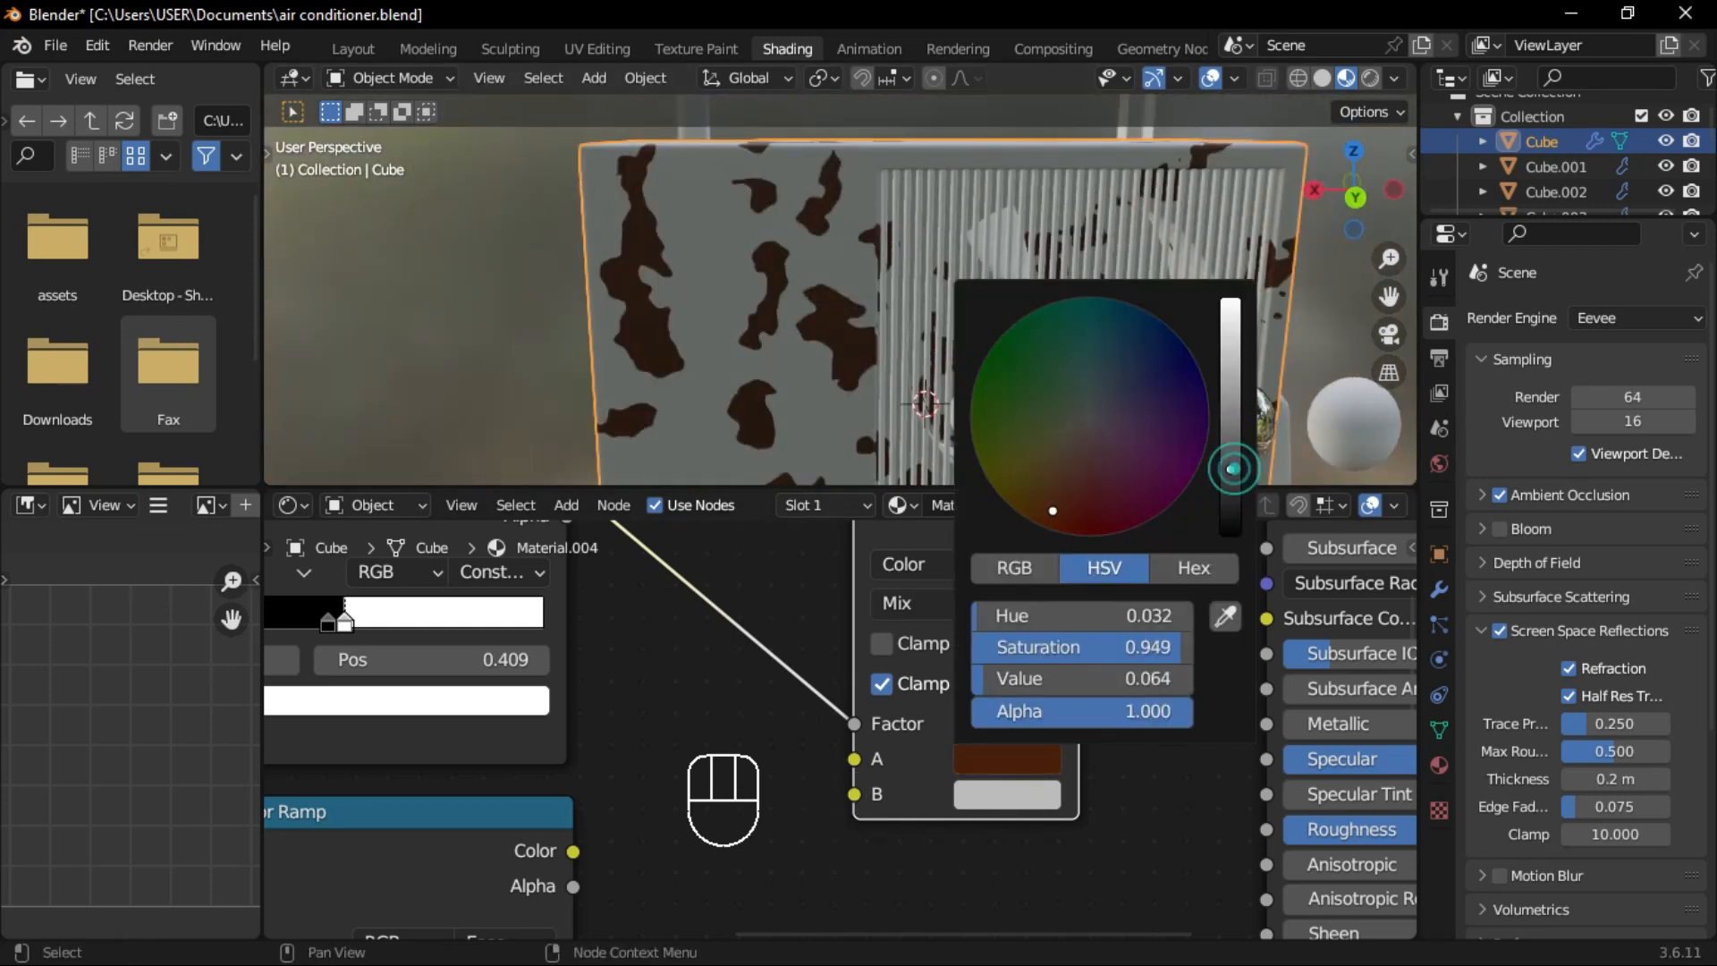
Add a Bump node beside the linear Color Ramp and link its Normal output to the Principled BSDF's Normal input.
{"action": "middle_click_drag", "start_coordinate": [864, 683], "coordinate": [865, 703], "text": "ctrl"}
{"action": "key", "text": "shift+a"}
{"action": "left_click", "coordinate": [895, 656]}
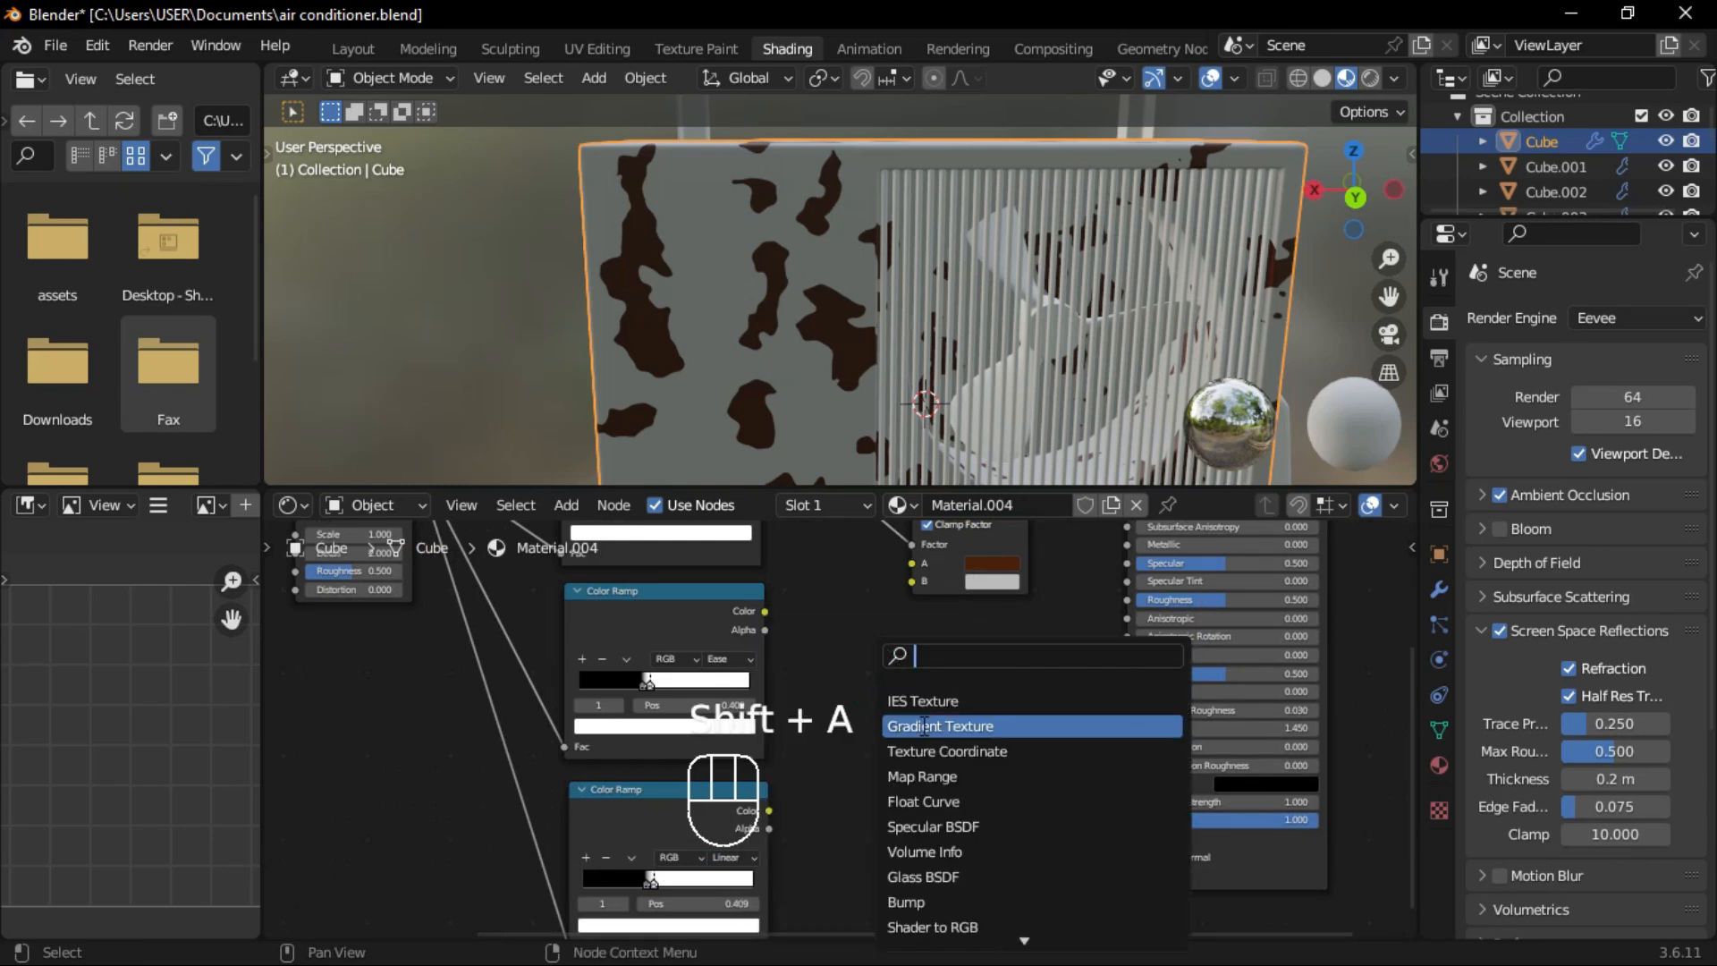
{"action": "type", "text": "bump"}
{"action": "key", "text": "Return"}
{"action": "left_click", "coordinate": [930, 872]}
{"action": "scroll", "coordinate": [937, 894], "scroll_direction": "up", "scroll_amount": 4}
{"action": "left_click_drag", "start_coordinate": [1056, 743], "coordinate": [1222, 781]}
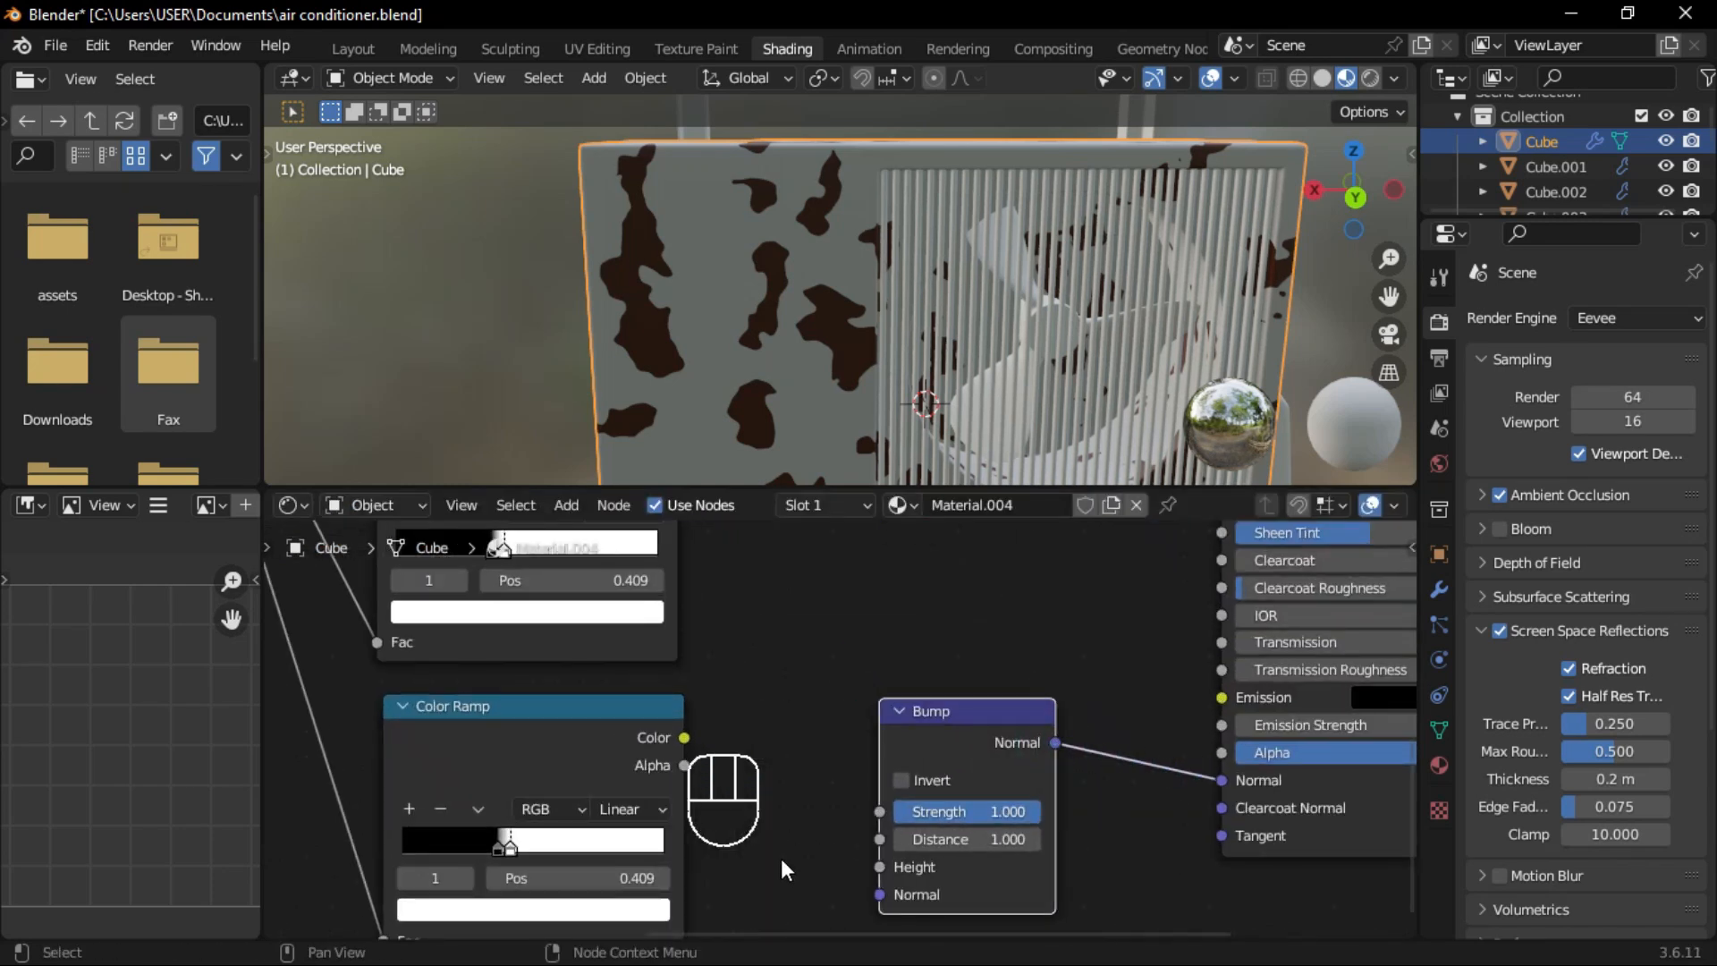
Link the linear Color Ramp's Color output to the Bump node's Height and set the bump strength to 0.5.
{"action": "middle_click_drag", "start_coordinate": [780, 860], "coordinate": [817, 848]}
{"action": "left_click_drag", "start_coordinate": [722, 725], "coordinate": [916, 853]}
{"action": "middle_click_drag", "start_coordinate": [747, 394], "coordinate": [840, 376], "text": "ctrl"}
{"action": "scroll", "coordinate": [787, 716], "scroll_direction": "up", "scroll_amount": 3}
{"action": "left_click", "coordinate": [864, 755]}
{"action": "type", "text": "0.5"}
{"action": "key", "text": "Return"}
{"action": "middle_click_drag", "start_coordinate": [902, 367], "coordinate": [864, 389]}
Set the Noise Texture's detail to 15.
{"action": "middle_click_drag", "start_coordinate": [605, 602], "coordinate": [747, 760]}
{"action": "middle_click_drag", "start_coordinate": [465, 758], "coordinate": [847, 674]}
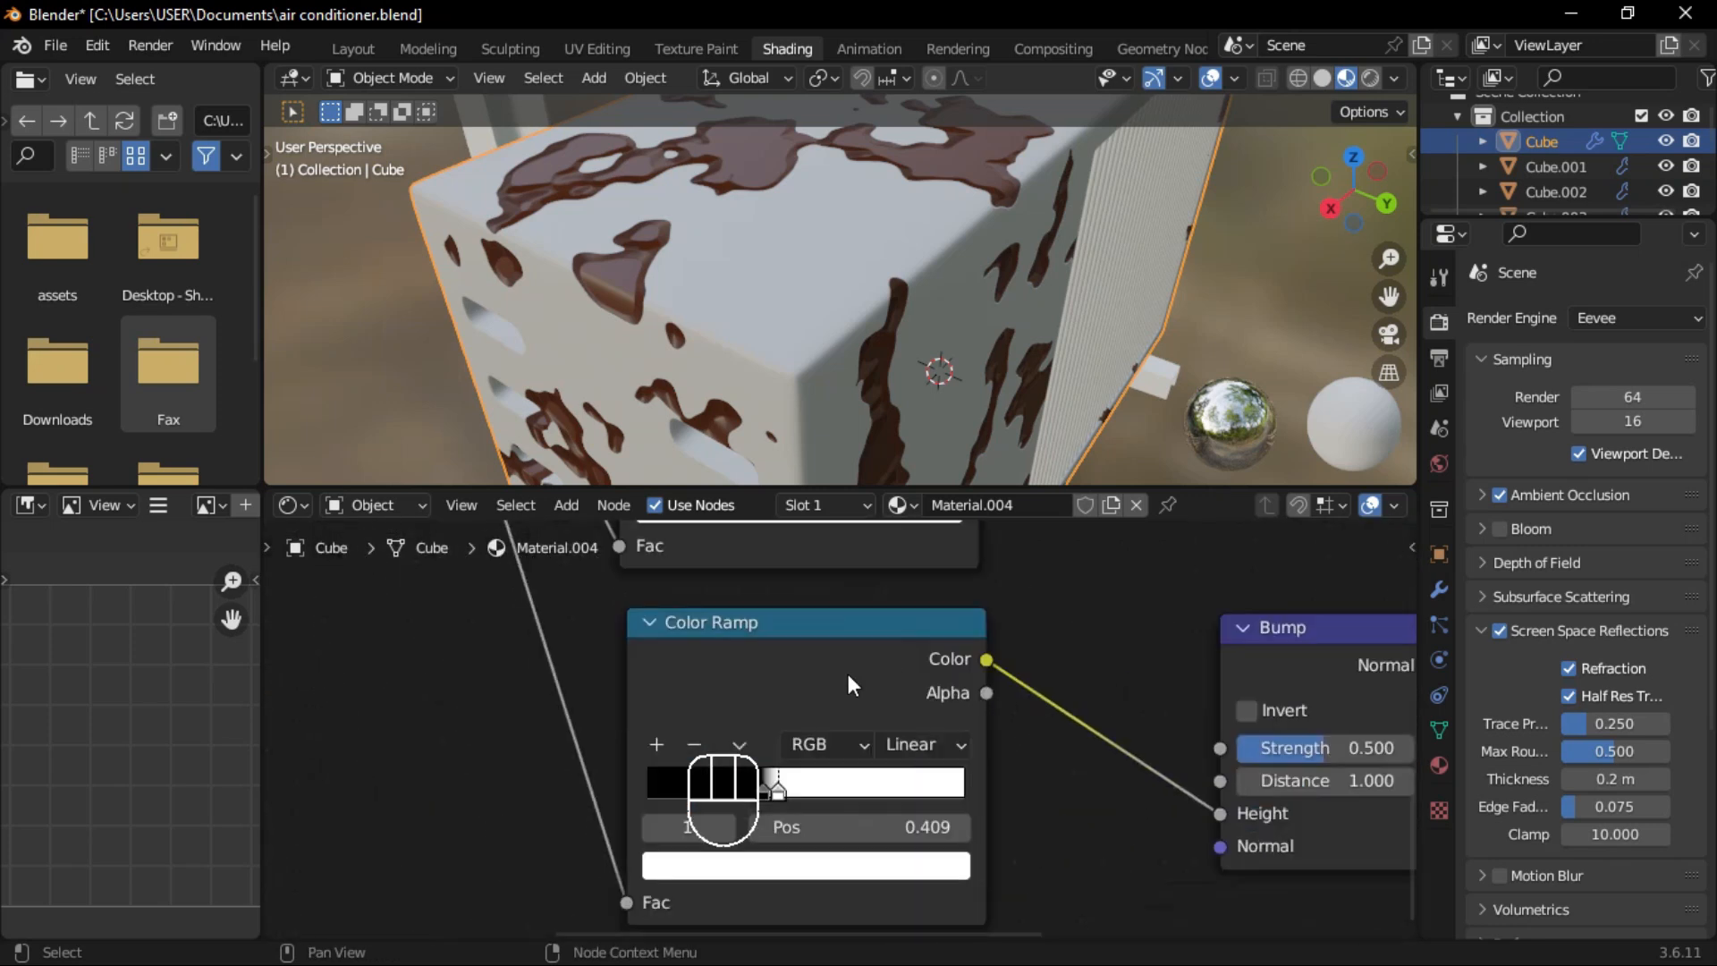
{"action": "middle_click_drag", "start_coordinate": [845, 760], "coordinate": [965, 859]}
{"action": "middle_click_drag", "start_coordinate": [789, 693], "coordinate": [785, 729], "text": "ctrl"}
{"action": "middle_click_drag", "start_coordinate": [787, 608], "coordinate": [649, 828]}
{"action": "middle_click_drag", "start_coordinate": [662, 385], "coordinate": [657, 339], "text": "ctrl"}
{"action": "middle_click_drag", "start_coordinate": [579, 922], "coordinate": [592, 858]}
{"action": "middle_click_drag", "start_coordinate": [590, 868], "coordinate": [585, 792], "text": "ctrl"}
{"action": "middle_click_drag", "start_coordinate": [617, 760], "coordinate": [580, 717]}
{"action": "left_click", "coordinate": [582, 705]}
{"action": "type", "text": "15"}
{"action": "key", "text": "Return"}
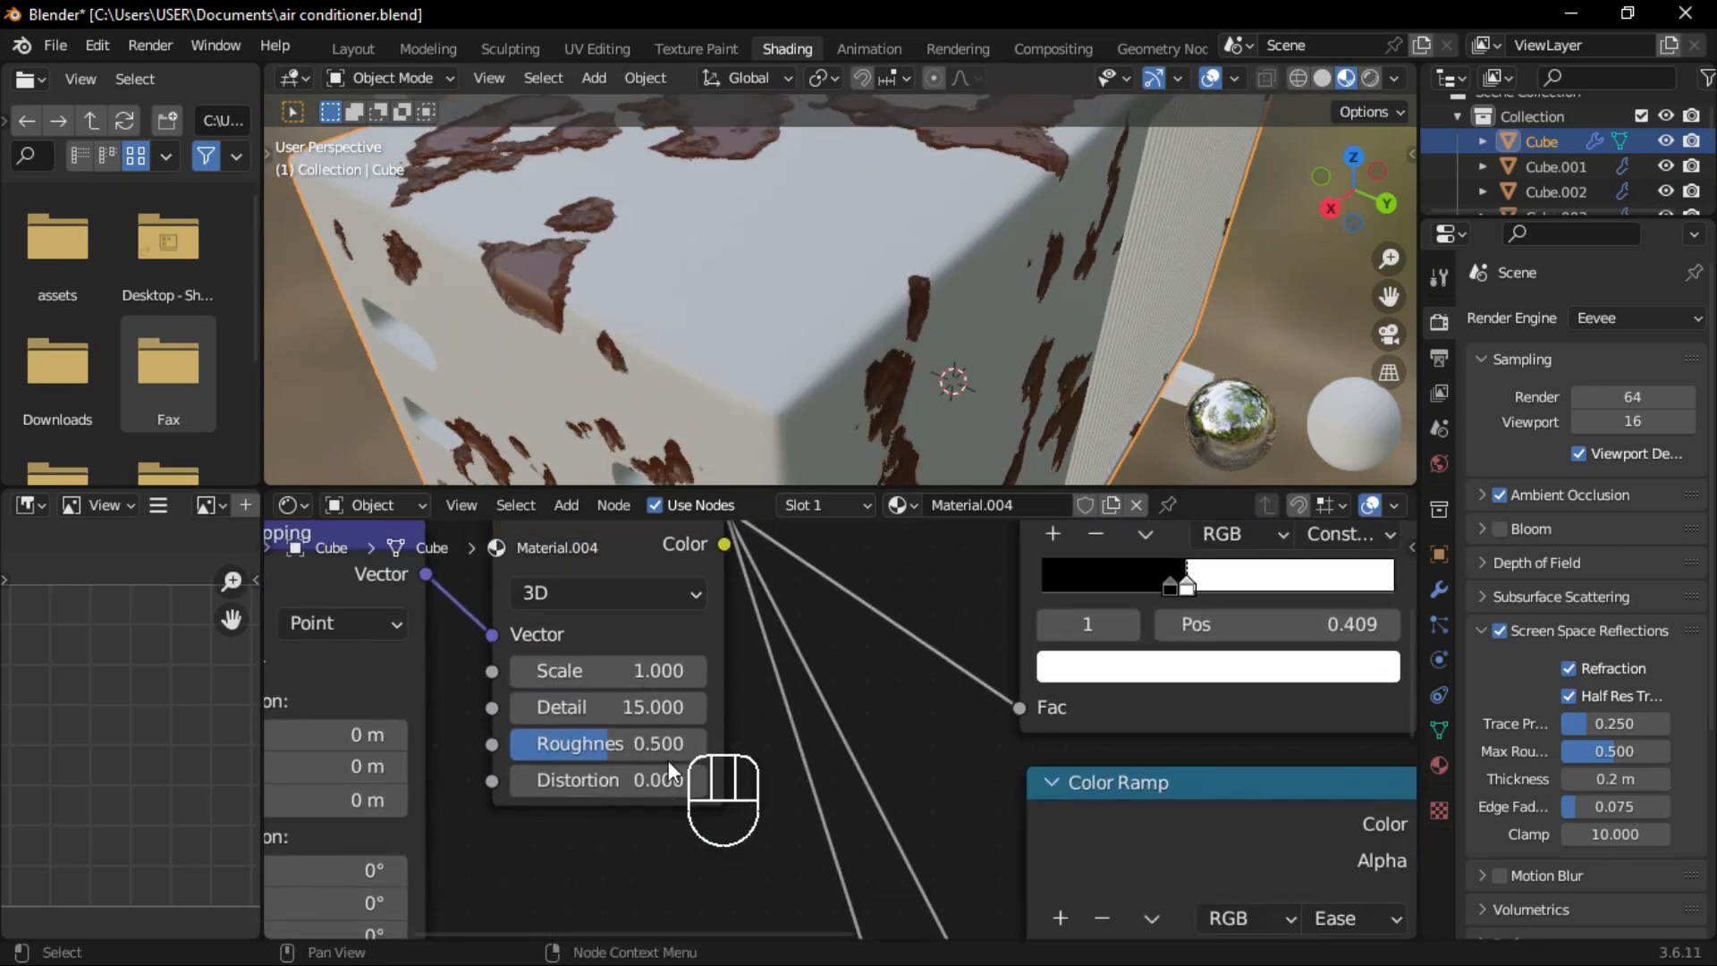
Examine the brown worn patches on the casing's top, side and front from several angles.
{"action": "middle_click_drag", "start_coordinate": [668, 760], "coordinate": [676, 881]}
{"action": "middle_click_drag", "start_coordinate": [855, 331], "coordinate": [851, 354], "text": "ctrl"}
{"action": "middle_click_drag", "start_coordinate": [898, 286], "coordinate": [817, 309]}
{"action": "middle_click_drag", "start_coordinate": [742, 215], "coordinate": [771, 313], "text": "shift"}
{"action": "middle_click_drag", "start_coordinate": [939, 291], "coordinate": [944, 345], "text": "ctrl"}
{"action": "middle_click_drag", "start_coordinate": [1037, 310], "coordinate": [1008, 430]}
Preview the linear Color Ramp's output on its own on the casing.
{"action": "middle_click_drag", "start_coordinate": [1084, 749], "coordinate": [922, 711]}
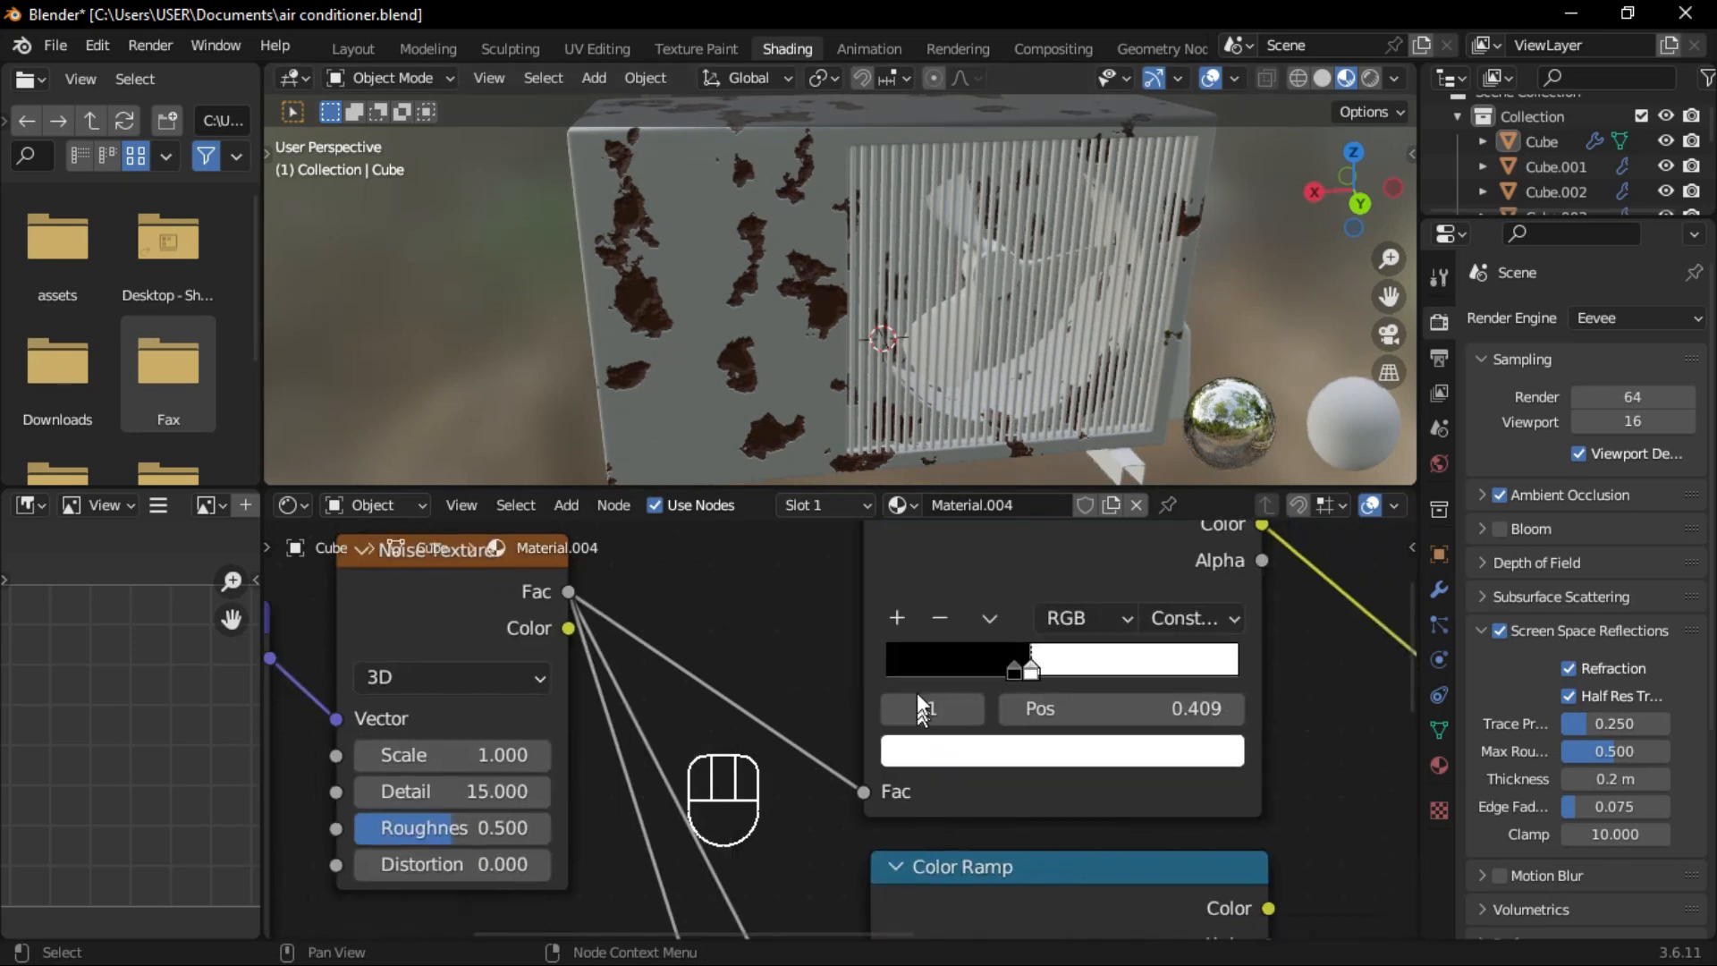
{"action": "middle_click_drag", "start_coordinate": [1218, 694], "coordinate": [1223, 726], "text": "ctrl"}
{"action": "middle_click_drag", "start_coordinate": [1238, 822], "coordinate": [997, 790]}
{"action": "middle_click_drag", "start_coordinate": [957, 858], "coordinate": [996, 666]}
{"action": "middle_click_drag", "start_coordinate": [1020, 875], "coordinate": [1081, 706]}
{"action": "middle_click_drag", "start_coordinate": [1092, 884], "coordinate": [1020, 729]}
{"action": "middle_click_drag", "start_coordinate": [707, 411], "coordinate": [734, 372], "text": "ctrl"}
{"action": "middle_click_drag", "start_coordinate": [626, 322], "coordinate": [693, 357]}
{"action": "middle_click_drag", "start_coordinate": [765, 427], "coordinate": [792, 474], "text": "ctrl"}
{"action": "left_click", "coordinate": [812, 573], "text": "ctrl+shift"}
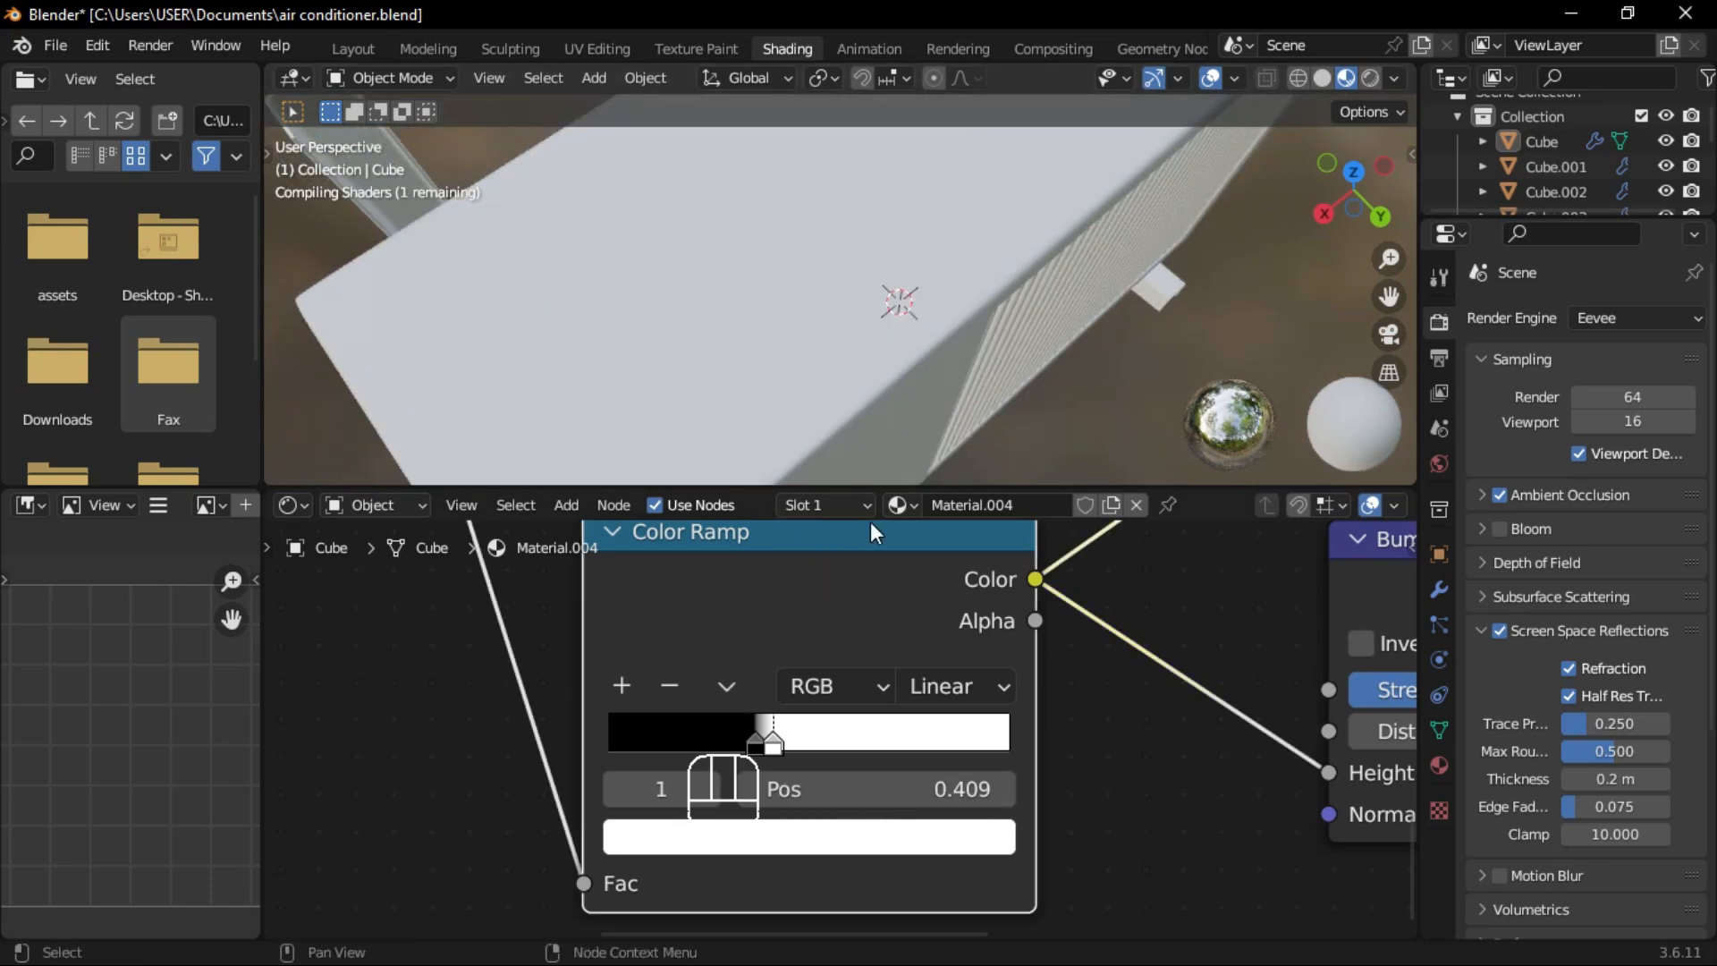
Add a middle gray stop to the linear Color Ramp and nudge a stop slightly toward the white end.
{"action": "middle_click_drag", "start_coordinate": [691, 841], "coordinate": [758, 714], "text": "ctrl"}
{"action": "left_click", "coordinate": [585, 604]}
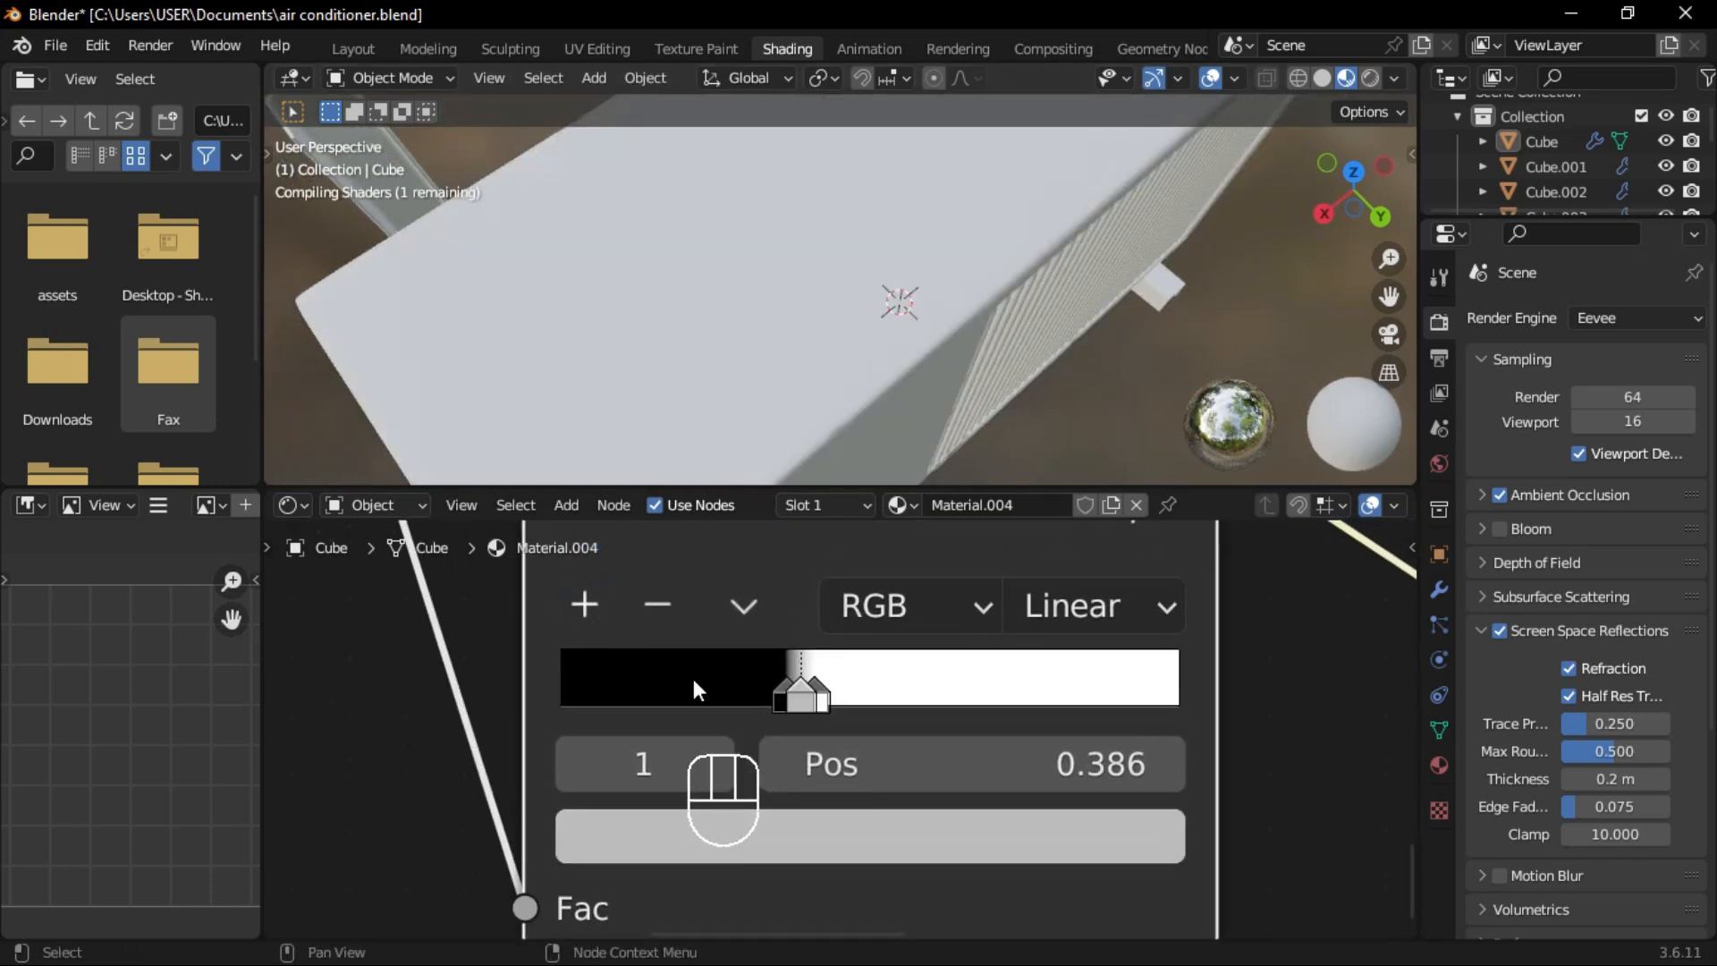
{"action": "mouse_move", "coordinate": [809, 697]}
{"action": "left_mouse_down"}
{"action": "mouse_move", "coordinate": [850, 701]}
{"action": "mouse_move", "coordinate": [796, 700]}
{"action": "mouse_move", "coordinate": [822, 700]}
{"action": "left_mouse_up"}
{"action": "middle_click_drag", "start_coordinate": [842, 694], "coordinate": [832, 765]}
Reconnect the Principled BSDF output to the Material Output's Surface input after the linear ramp preview.
{"action": "middle_click_drag", "start_coordinate": [915, 687], "coordinate": [662, 908], "text": "ctrl"}
{"action": "middle_click_drag", "start_coordinate": [805, 626], "coordinate": [637, 744]}
{"action": "left_click", "coordinate": [1027, 647]}
{"action": "middle_click_drag", "start_coordinate": [1028, 697], "coordinate": [850, 691]}
{"action": "middle_click_drag", "start_coordinate": [850, 692], "coordinate": [851, 624], "text": "ctrl"}
{"action": "left_click_drag", "start_coordinate": [860, 592], "coordinate": [893, 618]}
{"action": "middle_click_drag", "start_coordinate": [794, 423], "coordinate": [767, 369]}
Move the constant Color Ramp's white stop to position 0.382.
{"action": "middle_click_drag", "start_coordinate": [286, 746], "coordinate": [648, 699]}
{"action": "middle_click_drag", "start_coordinate": [347, 739], "coordinate": [501, 729]}
{"action": "middle_click_drag", "start_coordinate": [648, 348], "coordinate": [750, 392]}
{"action": "scroll", "coordinate": [582, 692], "scroll_direction": "up", "scroll_amount": 3}
{"action": "left_click", "coordinate": [585, 695]}
{"action": "mouse_move", "coordinate": [585, 695]}
{"action": "left_mouse_down"}
{"action": "mouse_move", "coordinate": [534, 687]}
{"action": "mouse_move", "coordinate": [590, 689]}
{"action": "left_mouse_up"}
{"action": "middle_click_drag", "start_coordinate": [875, 365], "coordinate": [932, 331]}
Change the Mix node's A color to a dark yellowish brown.
{"action": "middle_click_drag", "start_coordinate": [1041, 735], "coordinate": [827, 681]}
{"action": "left_click", "coordinate": [1152, 681]}
{"action": "left_click", "coordinate": [1172, 799]}
{"action": "left_click_drag", "start_coordinate": [1228, 497], "coordinate": [1222, 478]}
{"action": "middle_click_drag", "start_coordinate": [808, 383], "coordinate": [770, 354]}
Rearrange the Color Ramp and Mix nodes to leave free space between the Mix node and the Principled BSDF.
{"action": "scroll", "coordinate": [760, 347], "scroll_direction": "down", "scroll_amount": 4}
{"action": "middle_click_drag", "start_coordinate": [738, 588], "coordinate": [1241, 572], "text": "ctrl"}
{"action": "middle_click_drag", "start_coordinate": [787, 783], "coordinate": [886, 592]}
{"action": "middle_click_drag", "start_coordinate": [886, 592], "coordinate": [995, 733], "text": "ctrl"}
{"action": "middle_click_drag", "start_coordinate": [832, 698], "coordinate": [1018, 705]}
{"action": "middle_click_drag", "start_coordinate": [1017, 705], "coordinate": [1019, 732], "text": "ctrl"}
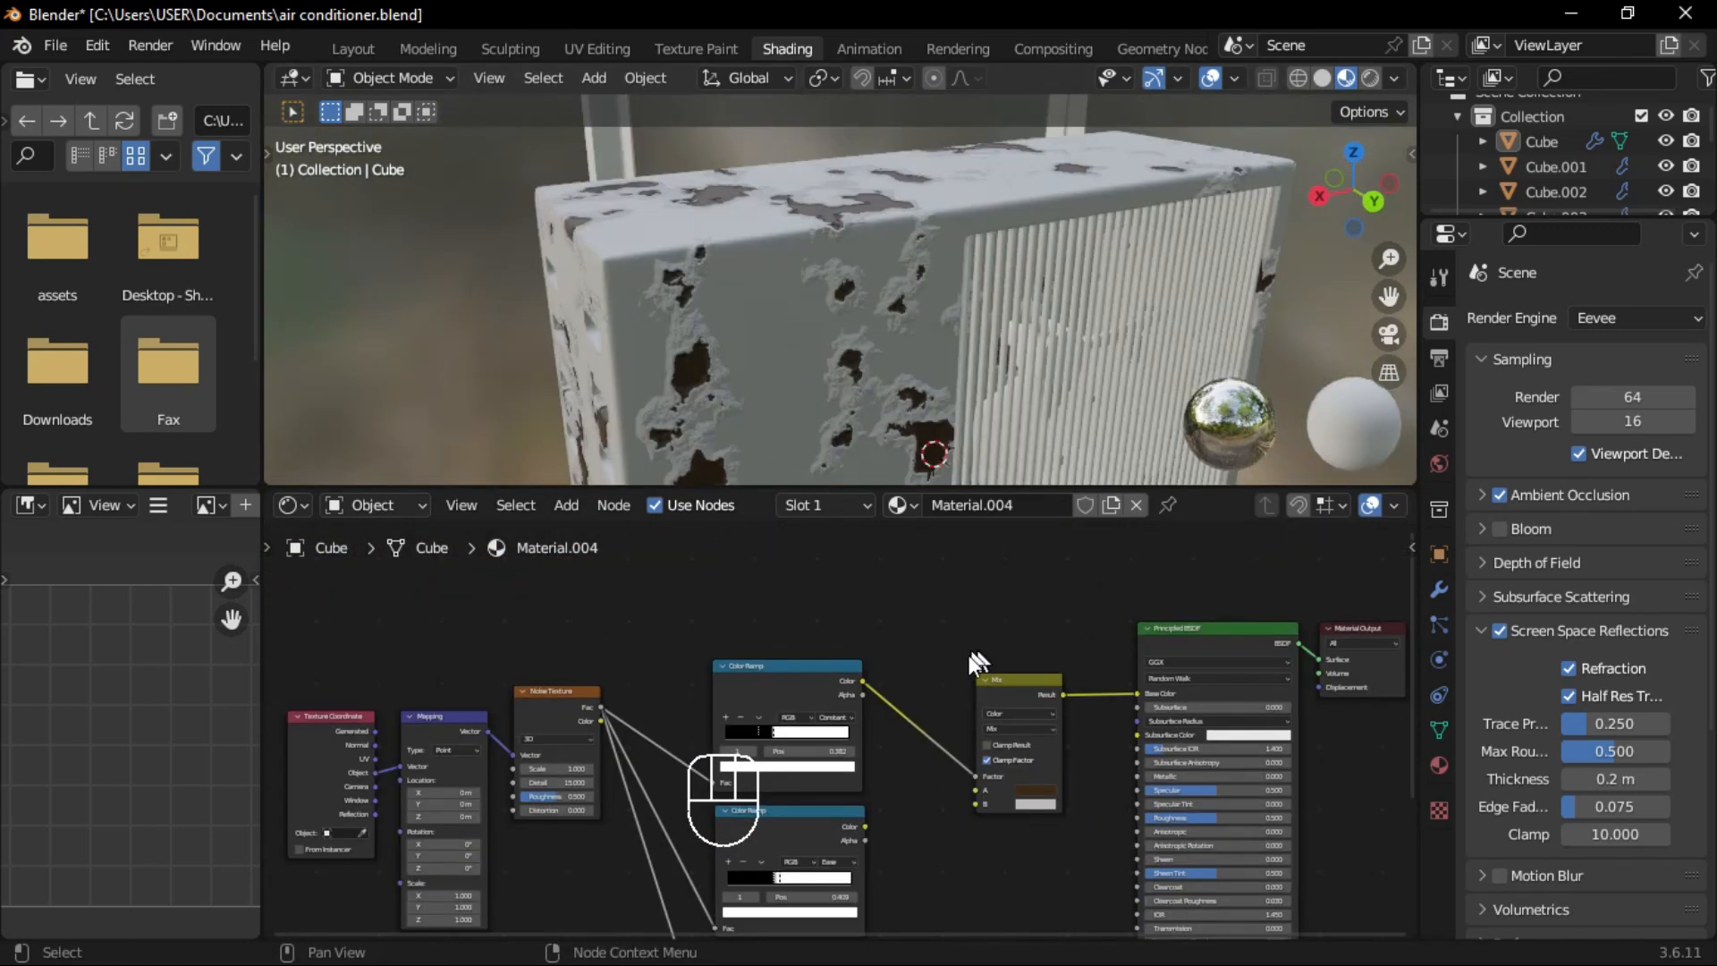
{"action": "middle_click_drag", "start_coordinate": [1081, 914], "coordinate": [1100, 728]}
{"action": "left_click_drag", "start_coordinate": [1110, 912], "coordinate": [836, 835]}
{"action": "left_click_drag", "start_coordinate": [1011, 773], "coordinate": [1010, 805]}
{"action": "middle_click_drag", "start_coordinate": [948, 685], "coordinate": [960, 830]}
{"action": "left_click_drag", "start_coordinate": [832, 779], "coordinate": [827, 825]}
{"action": "middle_click_drag", "start_coordinate": [941, 798], "coordinate": [962, 760], "text": "ctrl"}
{"action": "left_click_drag", "start_coordinate": [1197, 624], "coordinate": [449, 819]}
{"action": "left_click_drag", "start_coordinate": [1104, 674], "coordinate": [906, 664]}
Duplicate the Mix node and insert the copy between the original and the Principled BSDF's Base Color.
{"action": "left_click", "coordinate": [908, 678]}
{"action": "key", "text": "shift+d"}
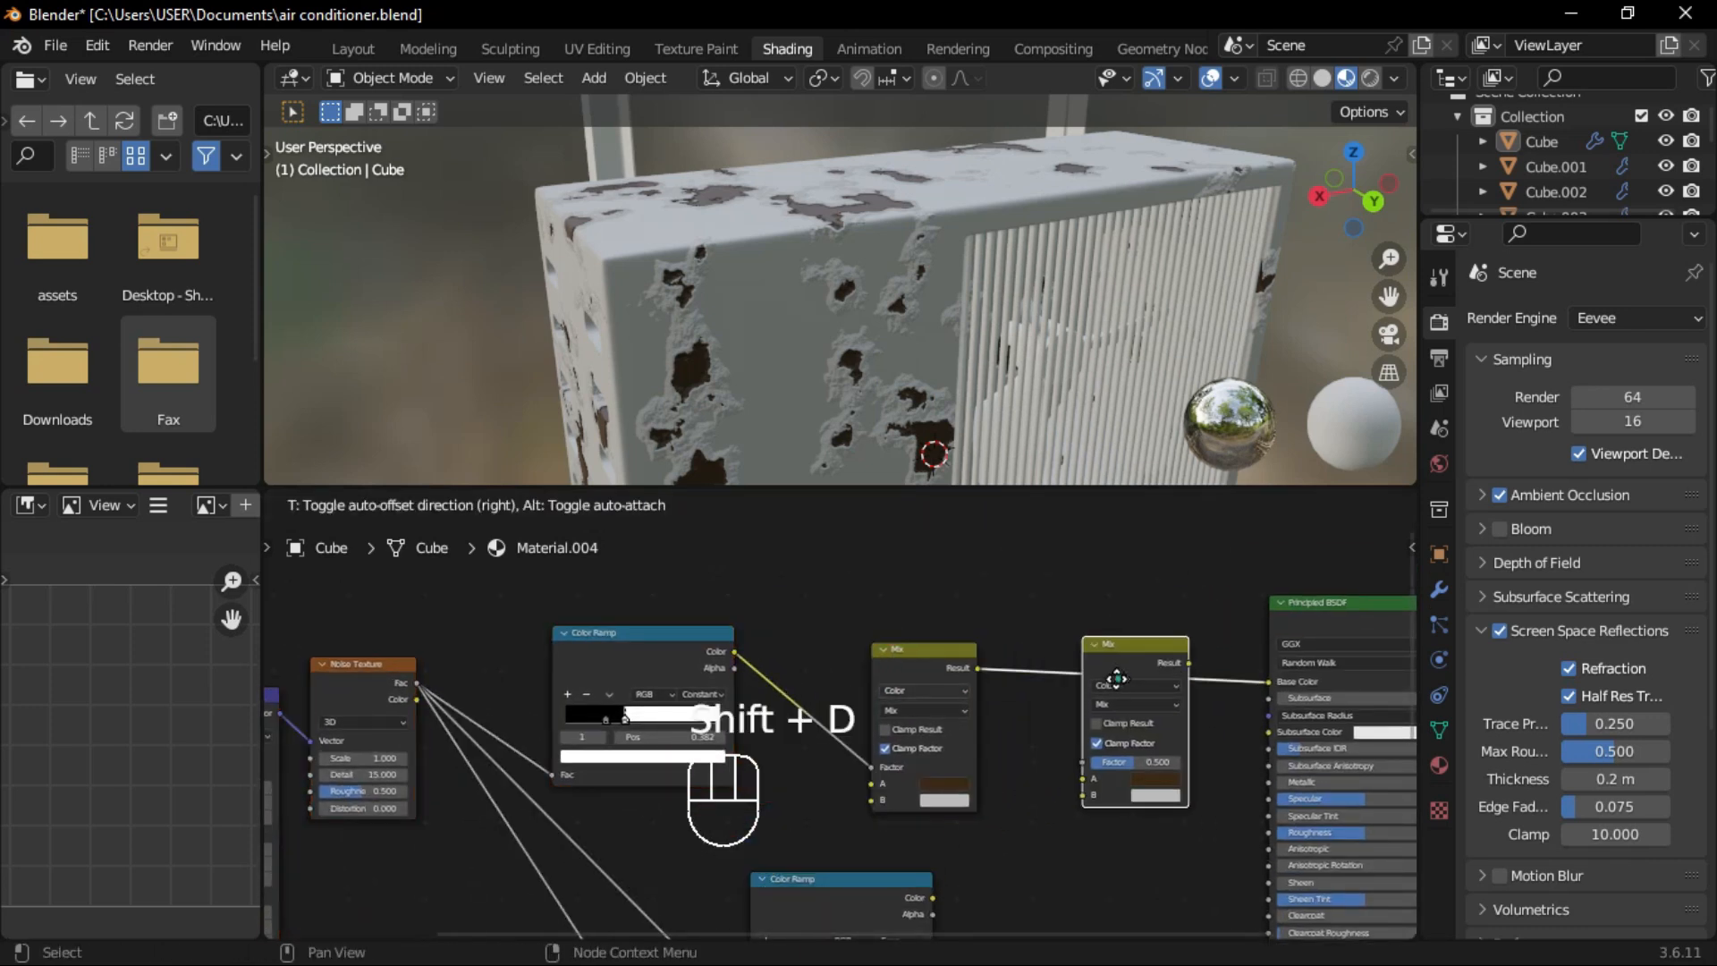
{"action": "left_click", "coordinate": [1117, 680]}
{"action": "middle_click_drag", "start_coordinate": [1077, 620], "coordinate": [1154, 776], "text": "ctrl"}
{"action": "middle_click_drag", "start_coordinate": [1060, 868], "coordinate": [920, 832]}
{"action": "left_click", "coordinate": [1150, 656]}
{"action": "left_click", "coordinate": [1130, 564]}
Link the Ease Color Ramp's Color output to the B input of the second Mix node.
{"action": "middle_click_drag", "start_coordinate": [960, 898], "coordinate": [935, 808]}
{"action": "left_click_drag", "start_coordinate": [870, 804], "coordinate": [1093, 644]}
{"action": "middle_click_drag", "start_coordinate": [948, 465], "coordinate": [916, 391]}
{"action": "mouse_move", "coordinate": [916, 391]}
{"action": "middle_mouse_down", "text": "ctrl"}
{"action": "mouse_move", "coordinate": [930, 319]}
{"action": "mouse_move", "coordinate": [918, 385]}
{"action": "middle_mouse_up", "text": "ctrl"}
{"action": "scroll", "coordinate": [923, 577], "scroll_direction": "down", "scroll_amount": 2}
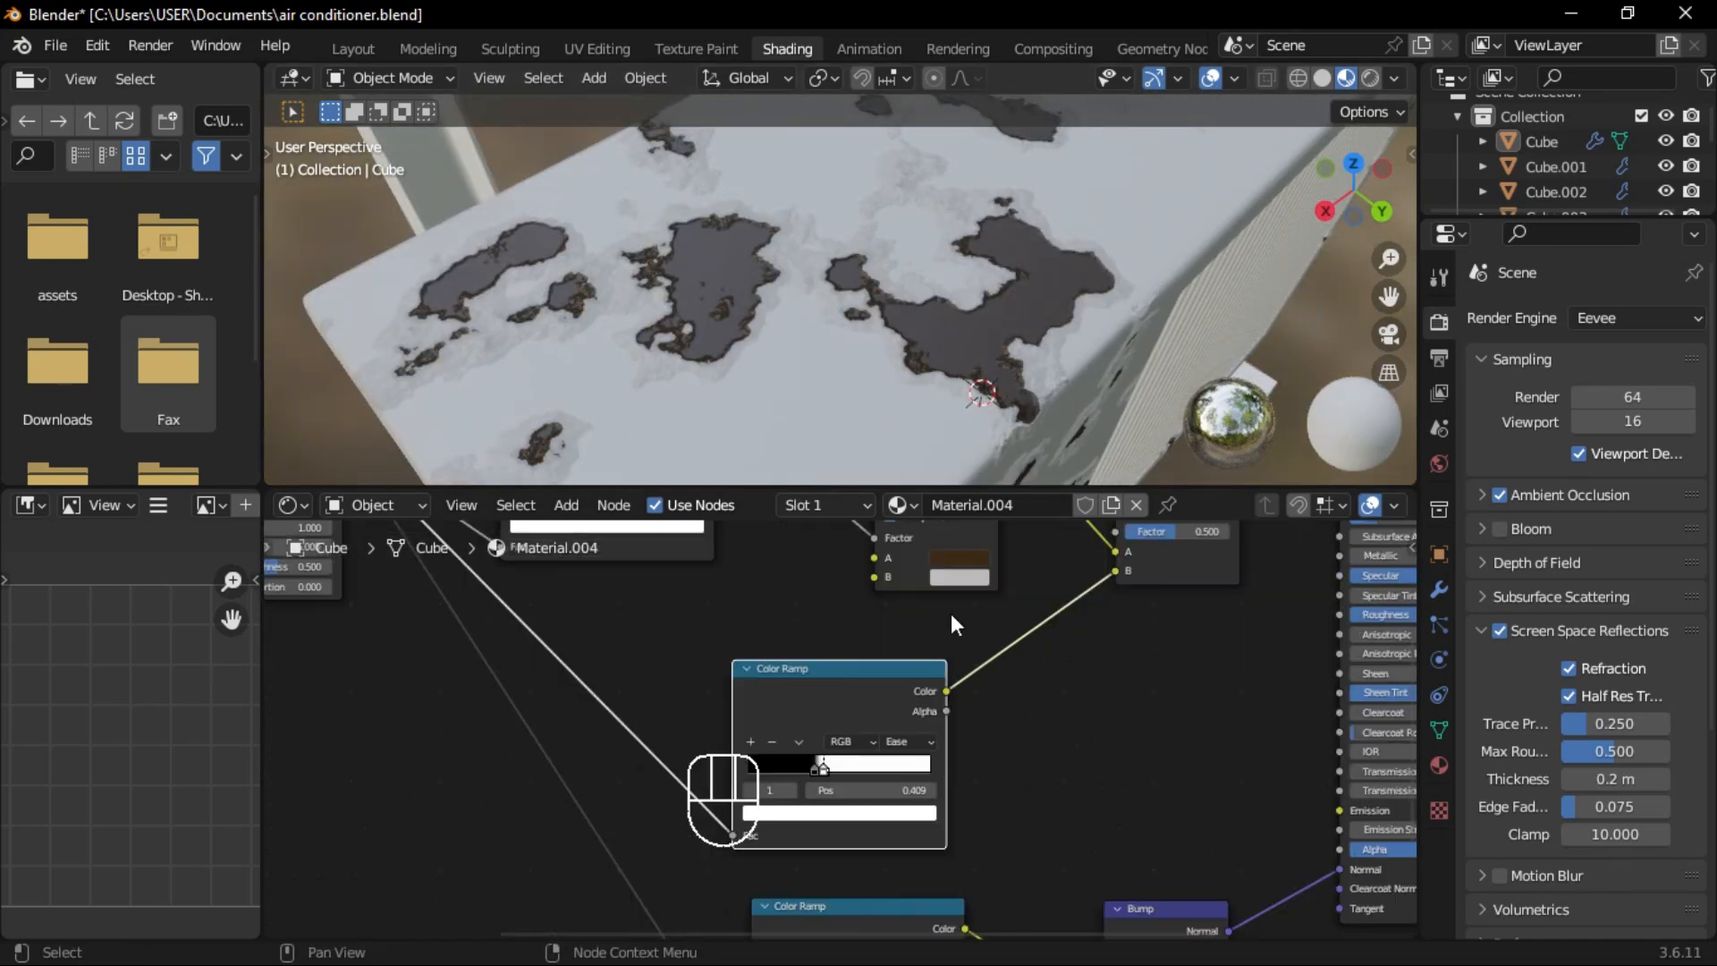
Preview the Ease Color Ramp on the casing, shift one of its stops, and add another stop.
{"action": "left_click", "coordinate": [814, 713], "text": "ctrl+shift"}
{"action": "middle_click_drag", "start_coordinate": [698, 805], "coordinate": [930, 743], "text": "ctrl"}
{"action": "left_click_drag", "start_coordinate": [932, 743], "coordinate": [899, 753]}
{"action": "left_click", "coordinate": [763, 677]}
Spread the Ease Color Ramp's stops with the first at position 0.348, and lighten that stop to near white.
{"action": "left_click_drag", "start_coordinate": [919, 750], "coordinate": [930, 750]}
{"action": "left_click_drag", "start_coordinate": [902, 751], "coordinate": [930, 752]}
{"action": "left_click", "coordinate": [939, 749]}
{"action": "left_click", "coordinate": [911, 748]}
{"action": "left_click", "coordinate": [894, 854]}
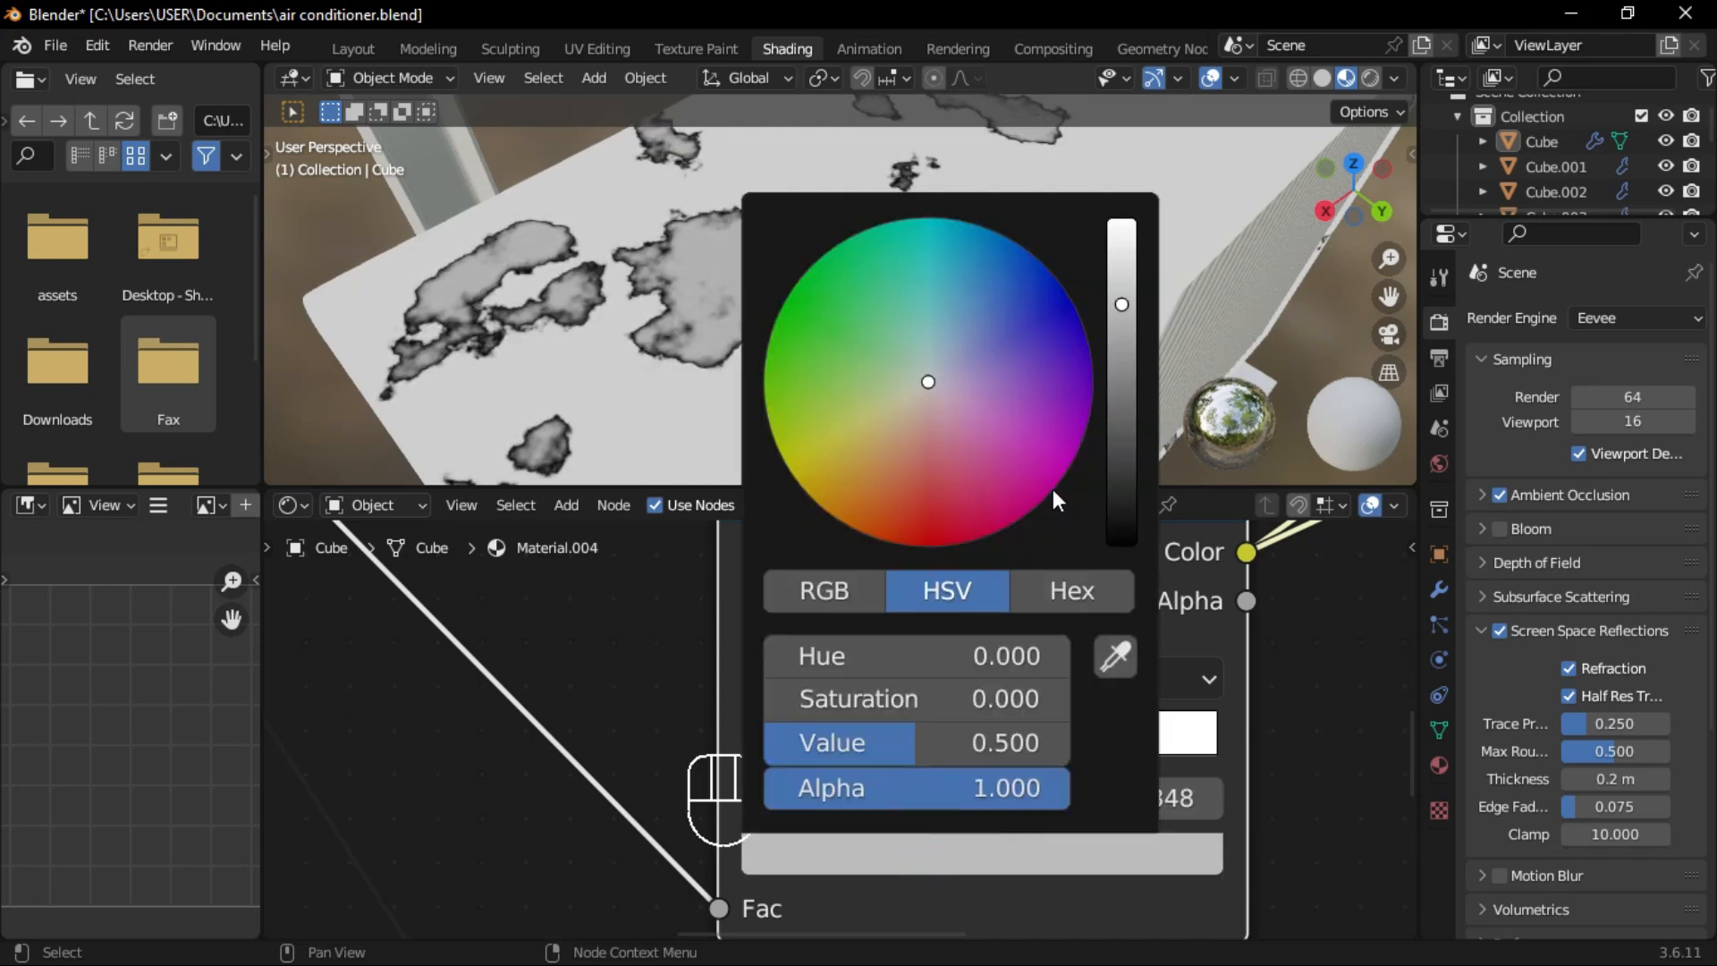
{"action": "left_click", "coordinate": [1112, 264]}
Reconnect the Principled BSDF to the Material Output's Surface input to show the full material again.
{"action": "mouse_move", "coordinate": [955, 399]}
{"action": "middle_mouse_down"}
{"action": "mouse_move", "coordinate": [984, 292]}
{"action": "mouse_move", "coordinate": [1045, 374]}
{"action": "mouse_move", "coordinate": [939, 444]}
{"action": "mouse_move", "coordinate": [948, 429]}
{"action": "middle_mouse_up"}
{"action": "scroll", "coordinate": [1003, 650], "scroll_direction": "down", "scroll_amount": 2}
{"action": "scroll", "coordinate": [1003, 646], "scroll_direction": "down", "scroll_amount": 3}
{"action": "middle_click_drag", "start_coordinate": [1288, 545], "coordinate": [603, 857]}
{"action": "left_click_drag", "start_coordinate": [994, 638], "coordinate": [1026, 660]}
Move the constant Color Ramp node closer to the first Mix node.
{"action": "scroll", "coordinate": [902, 375], "scroll_direction": "up", "scroll_amount": 6}
{"action": "scroll", "coordinate": [972, 362], "scroll_direction": "up", "scroll_amount": 2}
{"action": "middle_click_drag", "start_coordinate": [320, 840], "coordinate": [809, 594]}
{"action": "scroll", "coordinate": [734, 676], "scroll_direction": "down", "scroll_amount": 1}
{"action": "middle_click_drag", "start_coordinate": [592, 630], "coordinate": [778, 752]}
{"action": "left_click_drag", "start_coordinate": [663, 575], "coordinate": [731, 584]}
{"action": "scroll", "coordinate": [868, 693], "scroll_direction": "down", "scroll_amount": 1}
Add a new Mix Color node below the second Mix node and link its Result to the Principled BSDF's Roughness.
{"action": "middle_click_drag", "start_coordinate": [925, 845], "coordinate": [763, 629]}
{"action": "scroll", "coordinate": [894, 662], "scroll_direction": "down", "scroll_amount": 1}
{"action": "middle_click_drag", "start_coordinate": [1069, 613], "coordinate": [995, 743]}
{"action": "key", "text": "shift+a"}
{"action": "left_click", "coordinate": [888, 676]}
{"action": "type", "text": "mi"}
{"action": "left_click", "coordinate": [971, 726]}
{"action": "left_click", "coordinate": [977, 803]}
{"action": "middle_click_drag", "start_coordinate": [813, 794], "coordinate": [891, 772], "text": "ctrl"}
{"action": "middle_click_drag", "start_coordinate": [859, 847], "coordinate": [850, 819]}
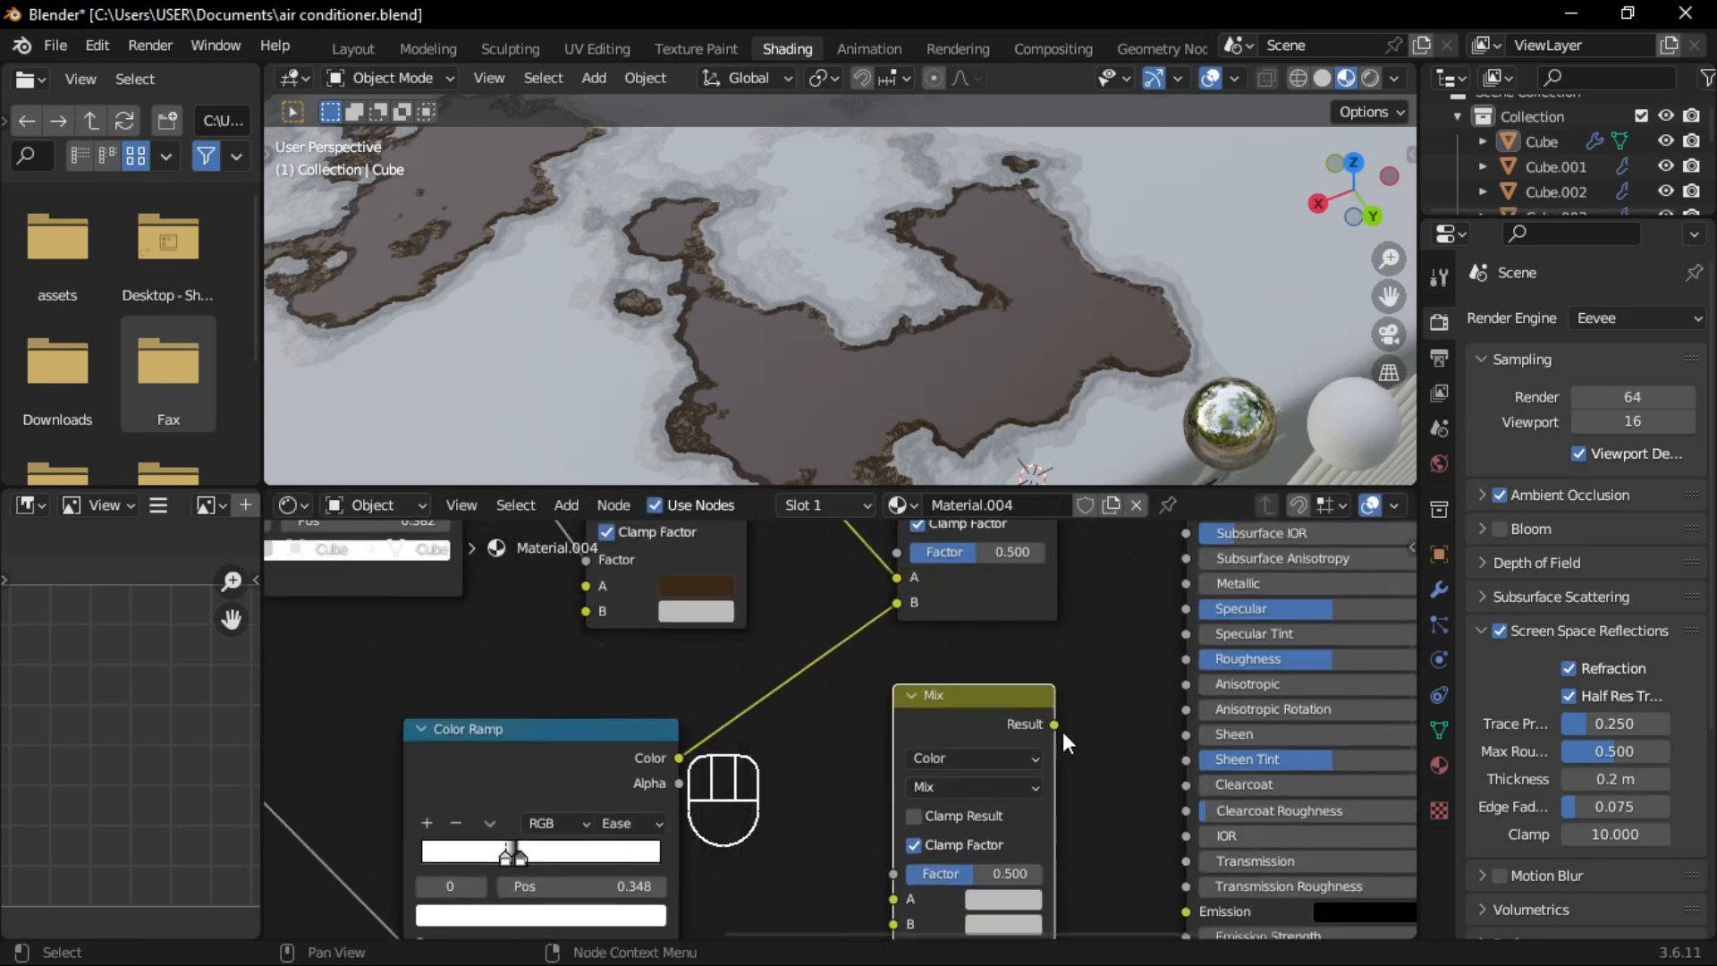
{"action": "left_click_drag", "start_coordinate": [1054, 724], "coordinate": [1186, 659]}
Link the first Mix node's Result to the Factor input of the Mix node driving Roughness.
{"action": "middle_click_drag", "start_coordinate": [806, 709], "coordinate": [849, 742]}
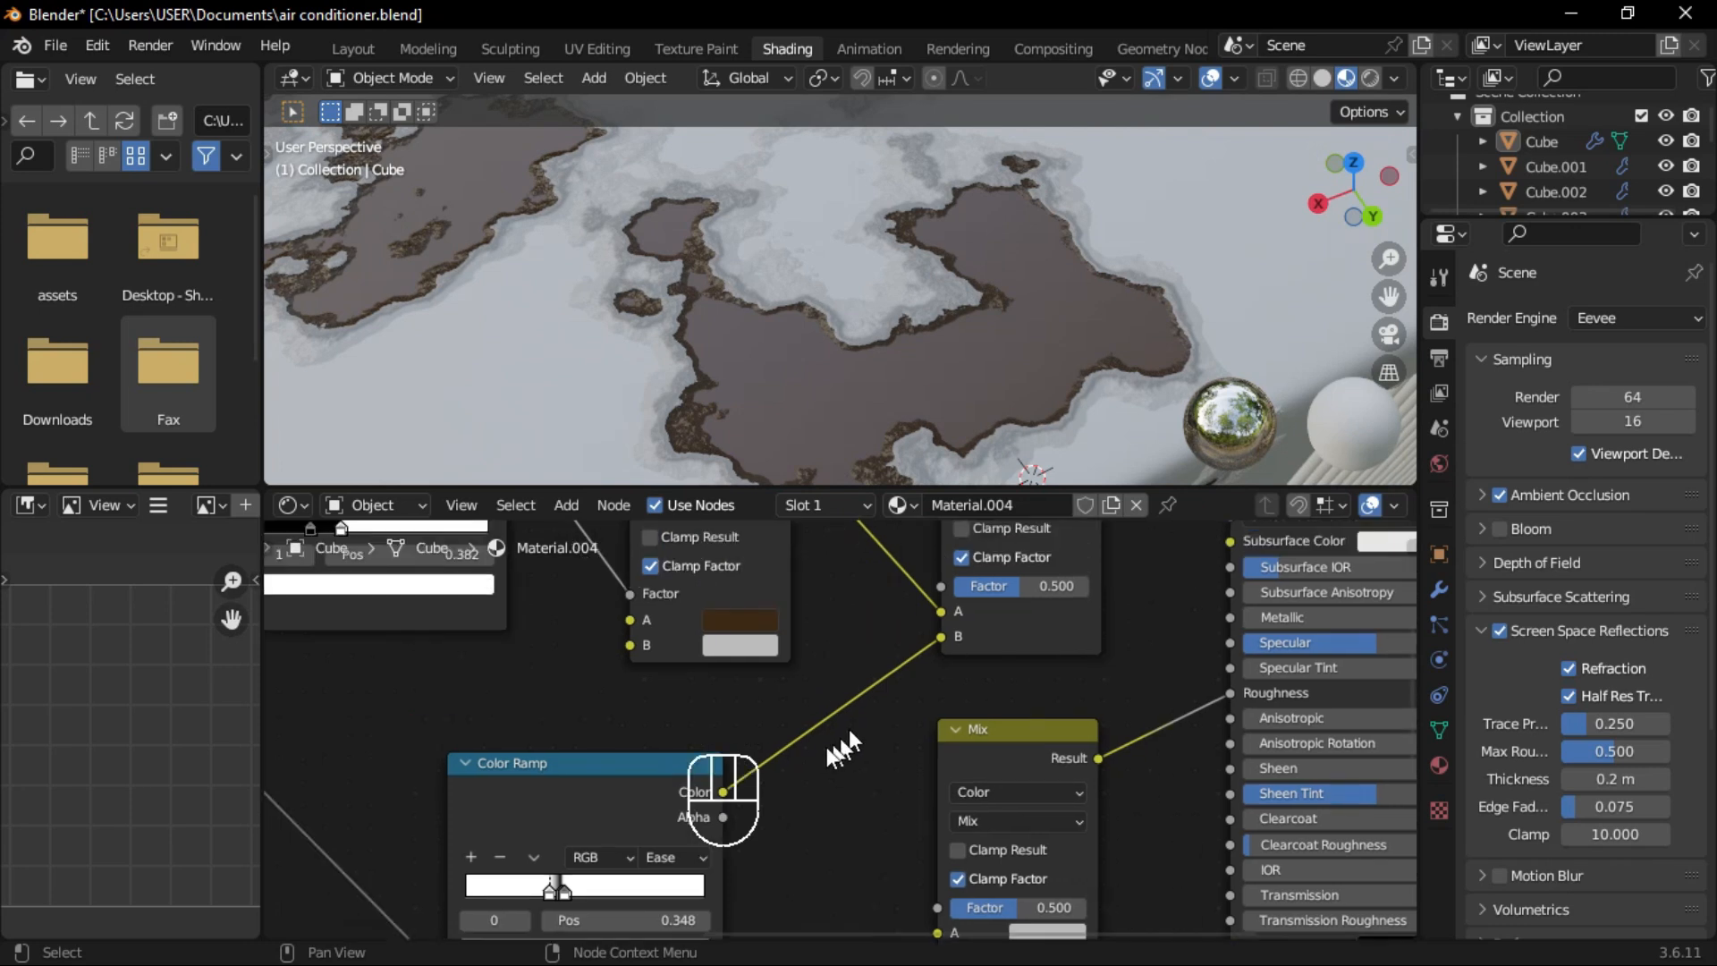
{"action": "scroll", "coordinate": [799, 780], "scroll_direction": "down", "scroll_amount": 2}
{"action": "left_click_drag", "start_coordinate": [789, 569], "coordinate": [895, 834]}
Darken the A color of the Mix node driving Roughness to make the brown patches glossier.
{"action": "scroll", "coordinate": [832, 792], "scroll_direction": "up", "scroll_amount": 4}
{"action": "middle_click_drag", "start_coordinate": [980, 764], "coordinate": [951, 700]}
{"action": "left_click", "coordinate": [994, 832]}
{"action": "left_click_drag", "start_coordinate": [1156, 553], "coordinate": [1156, 647]}
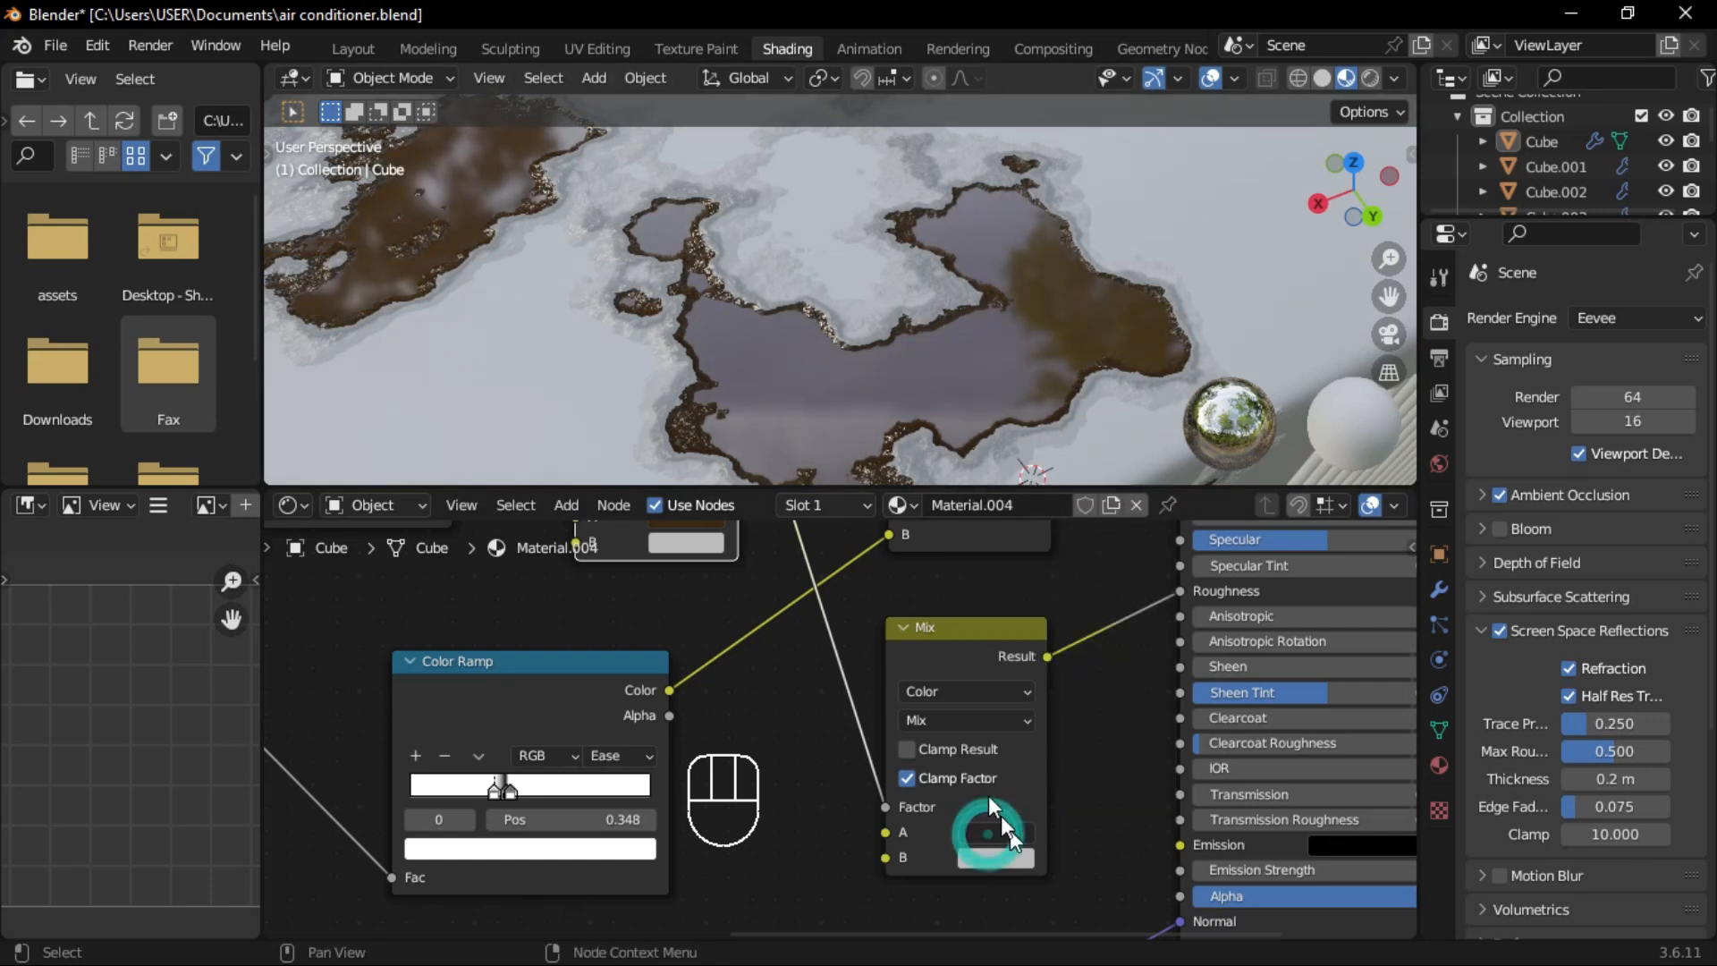
Brighten the A color of the Mix node driving Roughness to near white.
{"action": "left_click", "coordinate": [995, 832]}
{"action": "left_click_drag", "start_coordinate": [1157, 662], "coordinate": [1157, 513]}
{"action": "scroll", "coordinate": [982, 354], "scroll_direction": "down", "scroll_amount": 5, "text": "ctrl"}
{"action": "middle_click_drag", "start_coordinate": [982, 354], "coordinate": [956, 376]}
{"action": "scroll", "coordinate": [1013, 298], "scroll_direction": "up", "scroll_amount": 2}
{"action": "mouse_move", "coordinate": [937, 371]}
{"action": "middle_mouse_down"}
{"action": "mouse_move", "coordinate": [905, 352]}
{"action": "mouse_move", "coordinate": [961, 377]}
{"action": "middle_mouse_up"}
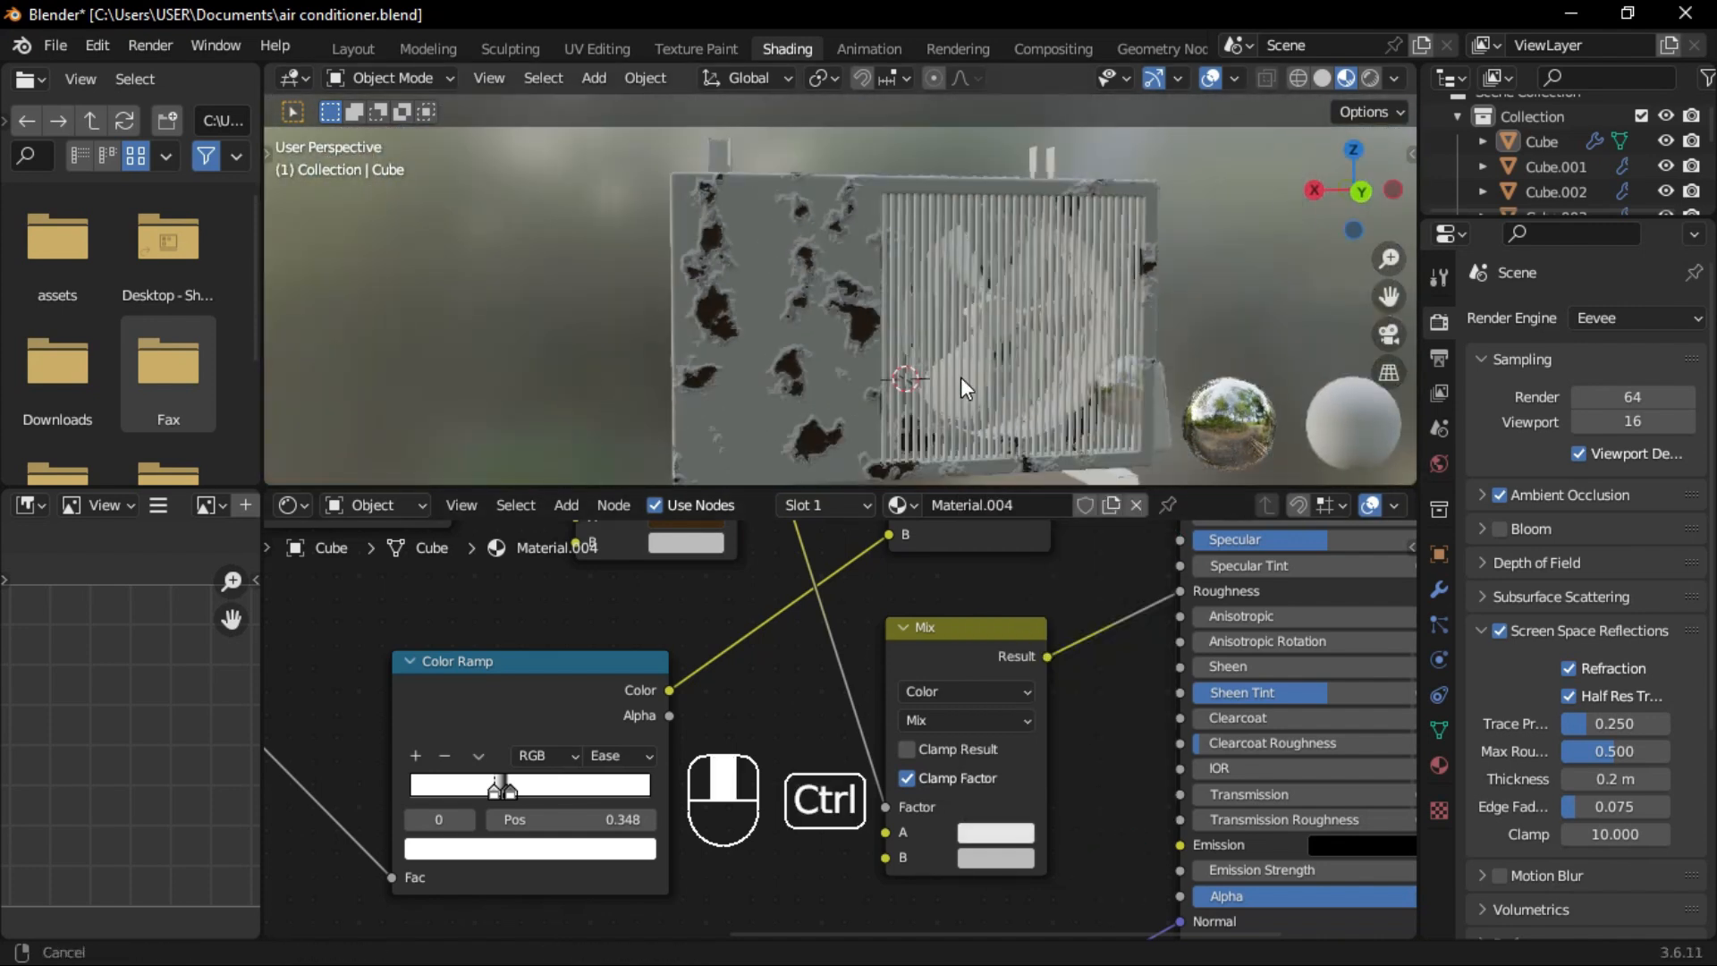
{"action": "middle_click_drag", "start_coordinate": [844, 400], "coordinate": [903, 422]}
Duplicate the rust color Mix node and place the copy above the constant Color Ramp.
{"action": "middle_click_drag", "start_coordinate": [685, 655], "coordinate": [858, 823]}
{"action": "scroll", "coordinate": [728, 721], "scroll_direction": "up", "scroll_amount": 4}
{"action": "middle_click_drag", "start_coordinate": [859, 358], "coordinate": [855, 237], "text": "ctrl"}
{"action": "mouse_move", "coordinate": [854, 237]}
{"action": "middle_mouse_down"}
{"action": "mouse_move", "coordinate": [907, 275]}
{"action": "mouse_move", "coordinate": [872, 240]}
{"action": "middle_mouse_up"}
{"action": "middle_click_drag", "start_coordinate": [872, 240], "coordinate": [1001, 345], "text": "ctrl"}
{"action": "middle_click_drag", "start_coordinate": [1002, 344], "coordinate": [989, 304], "text": "ctrl"}
{"action": "middle_click_drag", "start_coordinate": [914, 546], "coordinate": [914, 624], "text": "ctrl"}
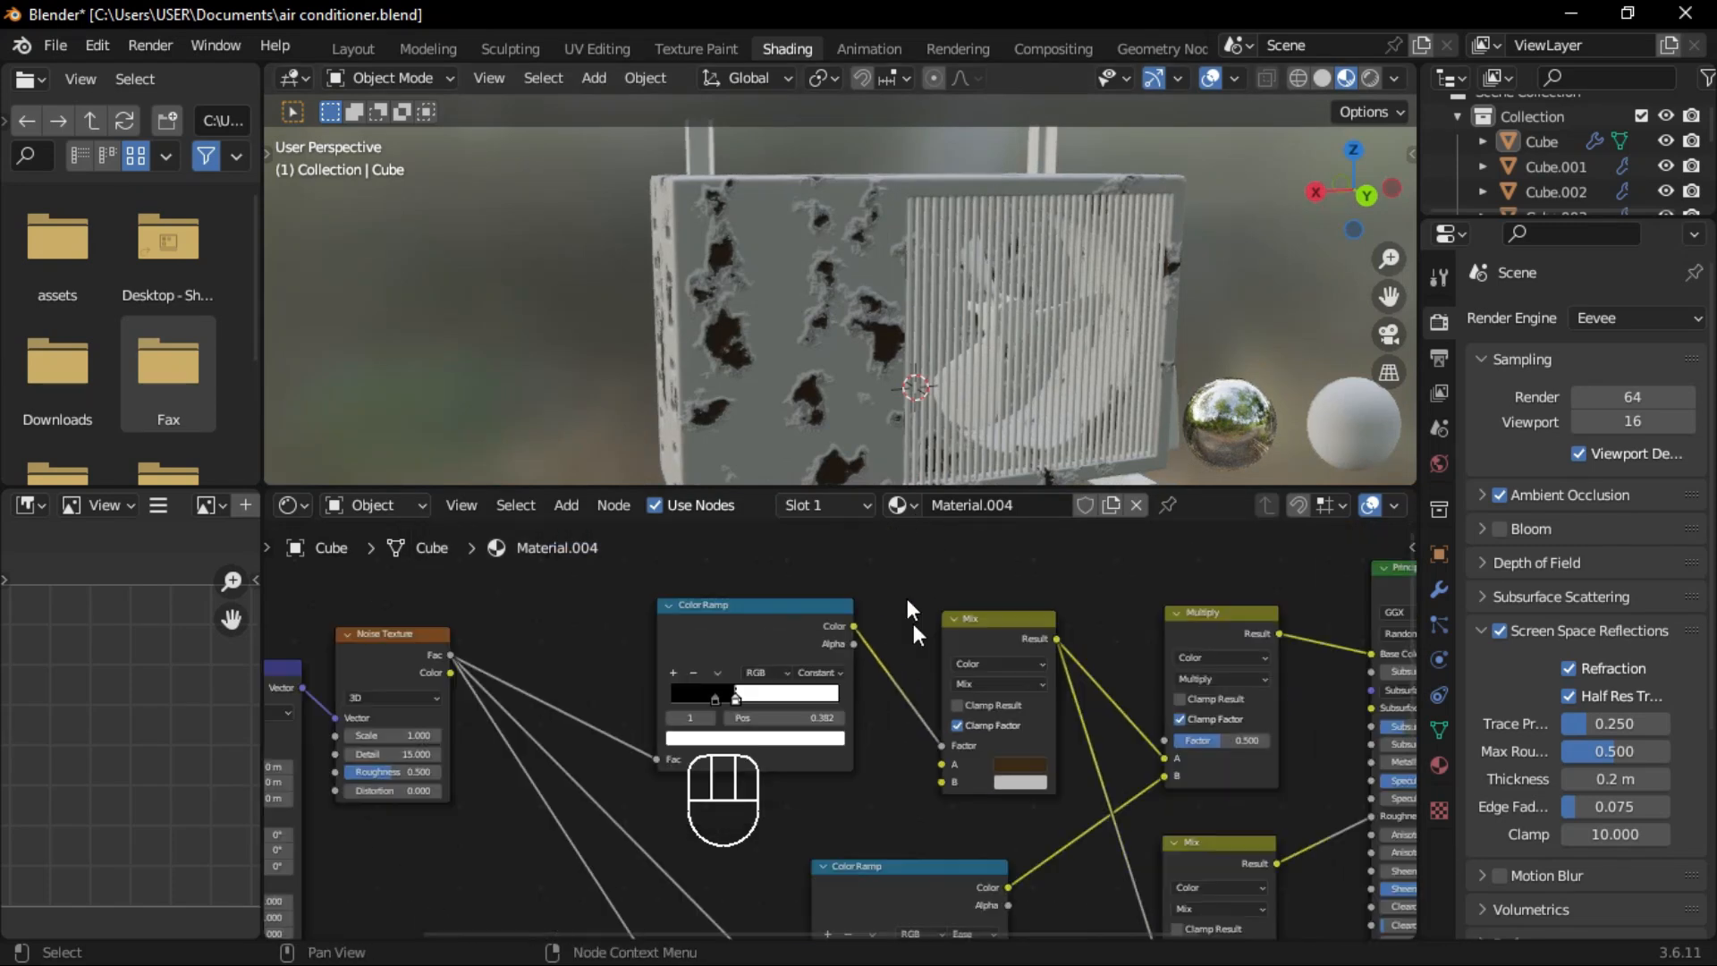
{"action": "middle_click_drag", "start_coordinate": [924, 683], "coordinate": [927, 700], "text": "ctrl"}
{"action": "middle_click_drag", "start_coordinate": [926, 699], "coordinate": [933, 766]}
{"action": "left_click", "coordinate": [969, 713]}
{"action": "key", "text": "shift+d"}
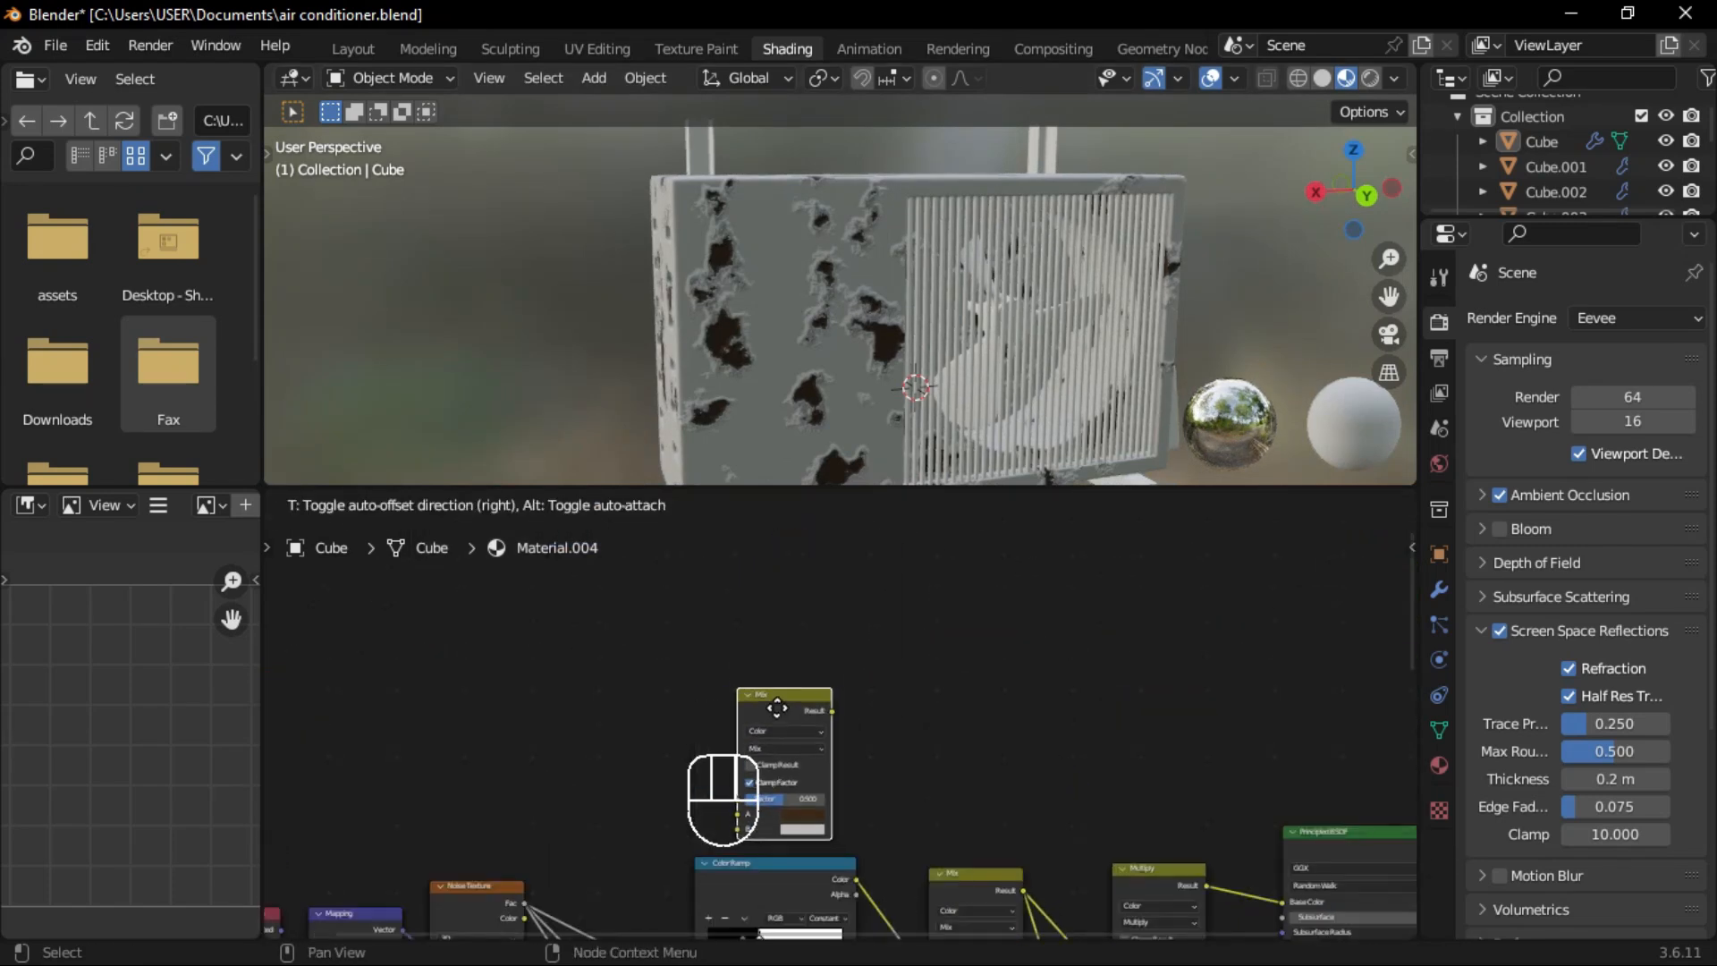
{"action": "left_click", "coordinate": [788, 701]}
Duplicate the Noise Texture node, place the copy above the original, and set its Scale to 10.
{"action": "left_click", "coordinate": [460, 914]}
{"action": "key", "text": "shift+d"}
{"action": "left_click", "coordinate": [521, 723]}
{"action": "middle_click_drag", "start_coordinate": [591, 837], "coordinate": [596, 738], "text": "ctrl"}
{"action": "middle_click_drag", "start_coordinate": [429, 794], "coordinate": [577, 760]}
{"action": "left_click", "coordinate": [577, 759]}
{"action": "type", "text": "10"}
{"action": "key", "text": "Return"}
Link the new Noise Texture's Fac to the new Mix node's Factor and make that Mix node's A color dark green.
{"action": "middle_click_drag", "start_coordinate": [738, 708], "coordinate": [700, 755]}
{"action": "left_click_drag", "start_coordinate": [653, 614], "coordinate": [1115, 847]}
{"action": "middle_click_drag", "start_coordinate": [935, 692], "coordinate": [704, 657], "text": "ctrl"}
{"action": "left_click", "coordinate": [1046, 827]}
{"action": "left_click_drag", "start_coordinate": [1069, 536], "coordinate": [1054, 471]}
{"action": "left_click", "coordinate": [1301, 822]}
Move the rust color Mix node aside and link the green Mix node's Result to its B input.
{"action": "middle_click_drag", "start_coordinate": [1236, 718], "coordinate": [880, 740]}
{"action": "middle_click_drag", "start_coordinate": [880, 739], "coordinate": [849, 630], "text": "ctrl"}
{"action": "left_click_drag", "start_coordinate": [970, 856], "coordinate": [1050, 683]}
{"action": "left_click_drag", "start_coordinate": [793, 545], "coordinate": [1028, 880]}
{"action": "middle_click_drag", "start_coordinate": [939, 429], "coordinate": [846, 361]}
{"action": "middle_click_drag", "start_coordinate": [846, 361], "coordinate": [932, 313]}
{"action": "middle_click_drag", "start_coordinate": [483, 728], "coordinate": [693, 744]}
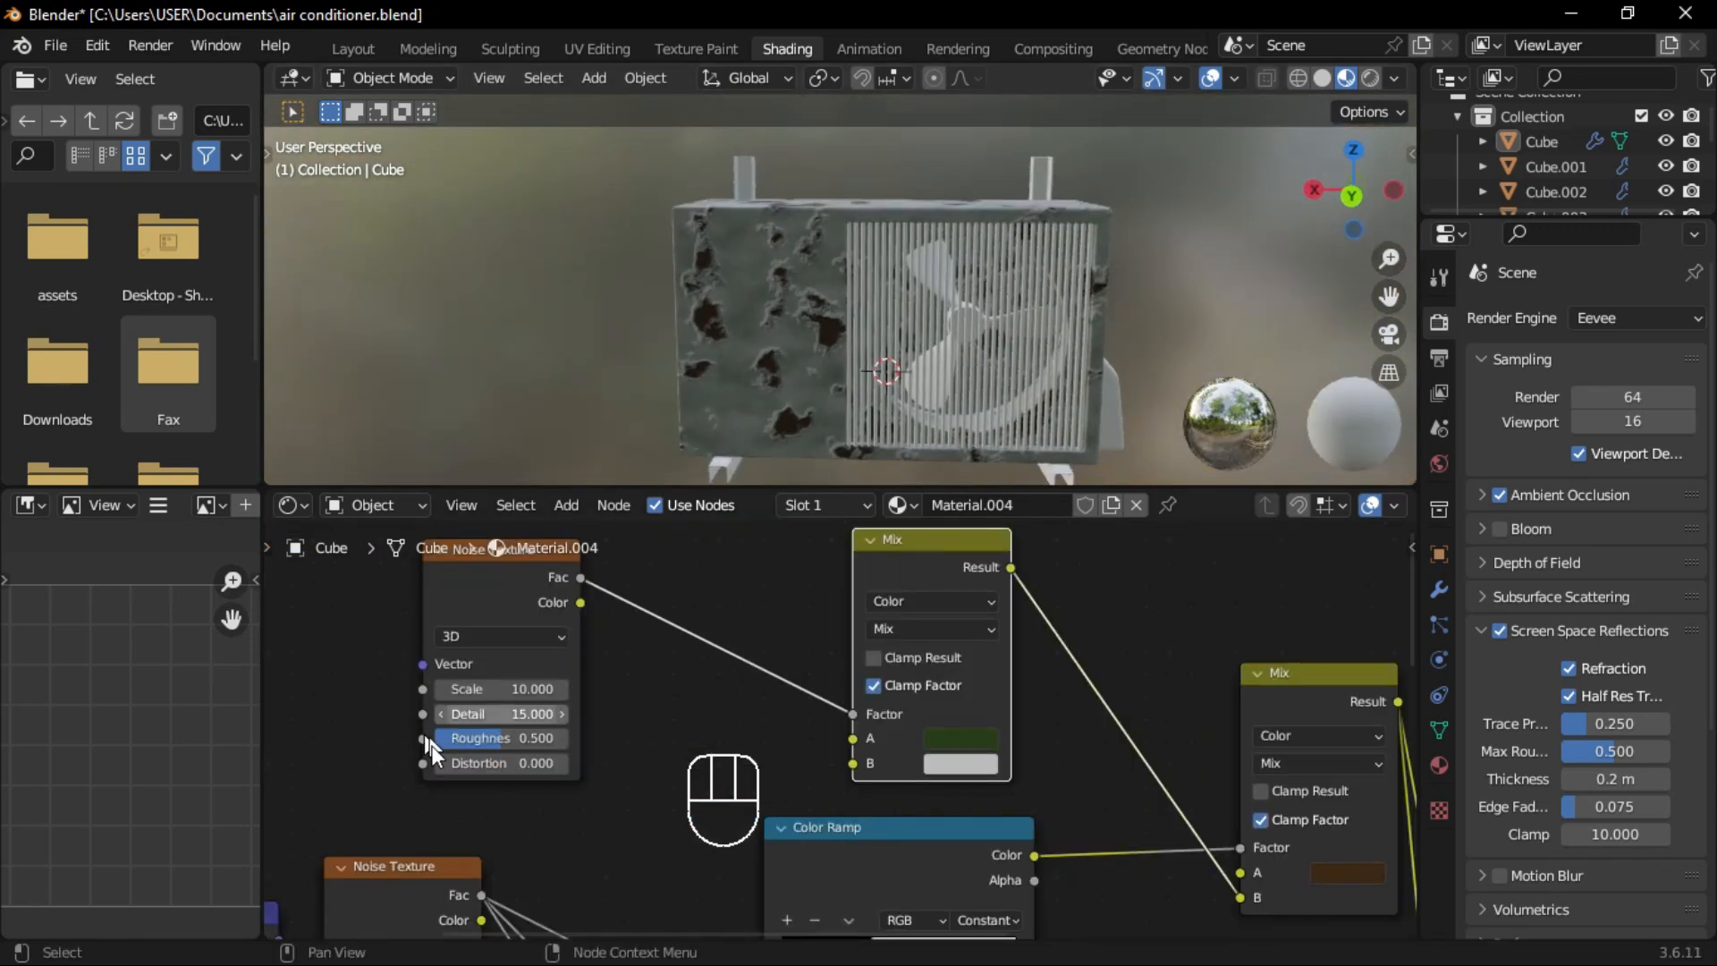
Set the upper Noise Texture's Scale to 5 and shift the green Mix node's A color to olive.
{"action": "middle_click_drag", "start_coordinate": [326, 662], "coordinate": [367, 608], "text": "ctrl"}
{"action": "left_click", "coordinate": [601, 701]}
{"action": "type", "text": "5"}
{"action": "left_click", "coordinate": [655, 631]}
{"action": "left_click", "coordinate": [1200, 771]}
{"action": "left_click_drag", "start_coordinate": [1431, 490], "coordinate": [1434, 430]}
{"action": "left_click", "coordinate": [1243, 456]}
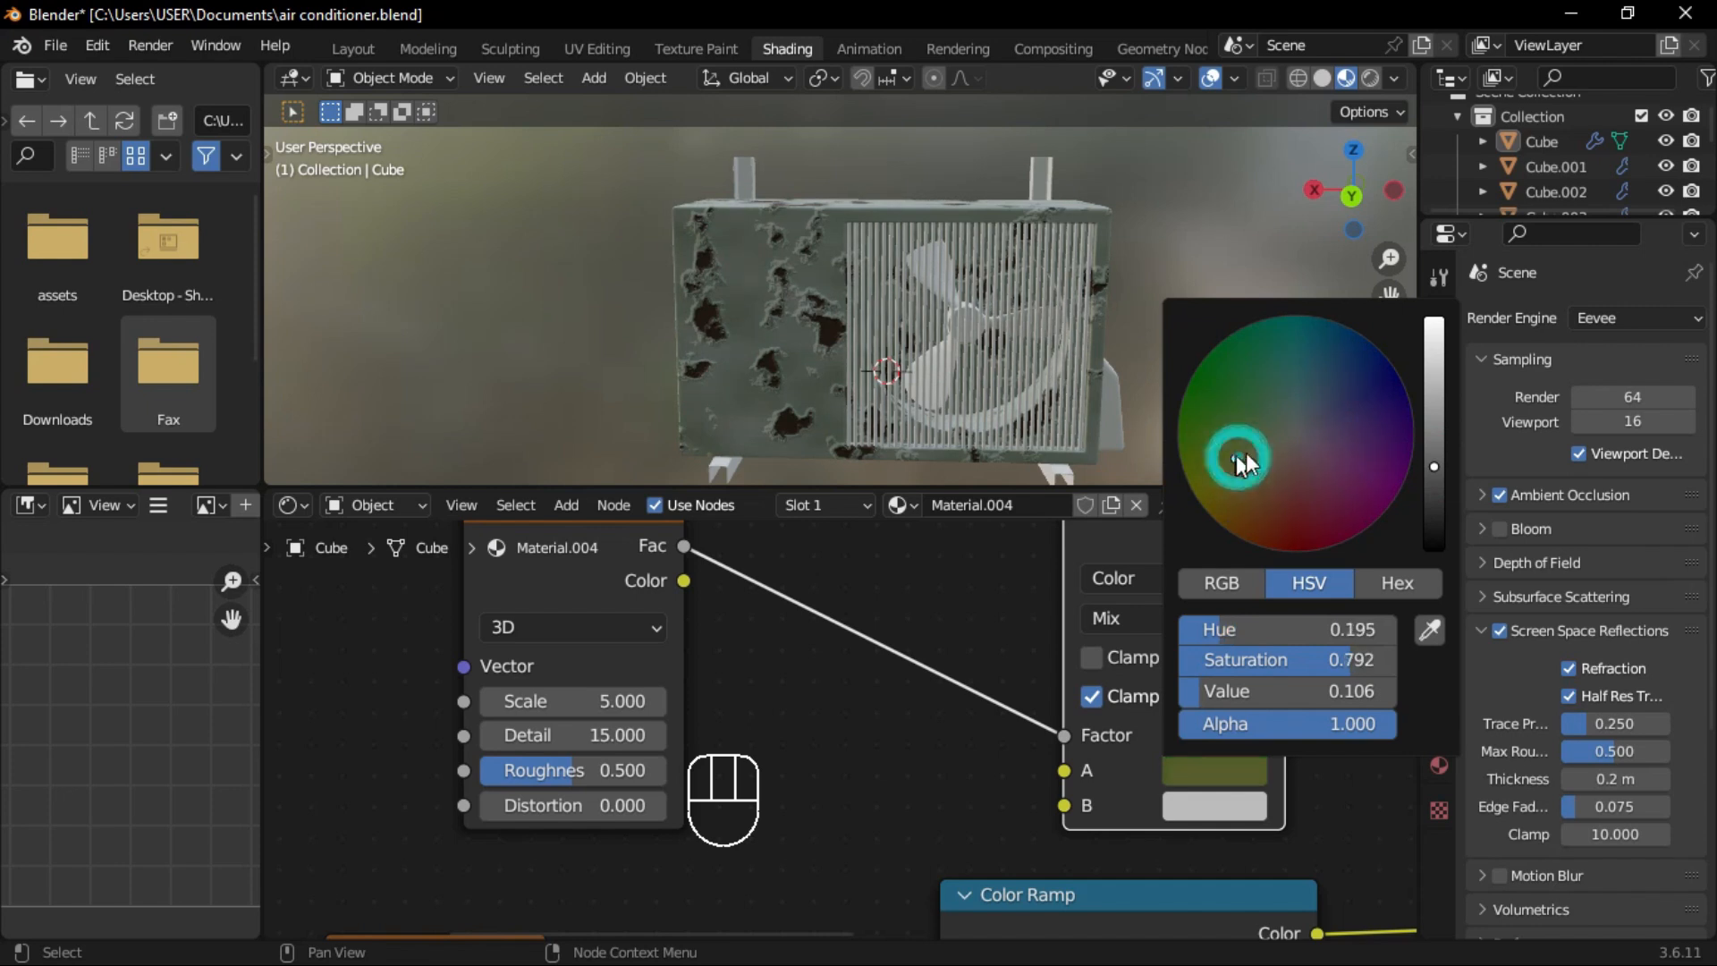
Try a Scale of 3 on the upper Noise Texture, then set it to 4.
{"action": "left_click", "coordinate": [614, 700]}
{"action": "type", "text": "3"}
{"action": "key", "text": "Return"}
{"action": "middle_click_drag", "start_coordinate": [751, 273], "coordinate": [838, 269]}
{"action": "middle_click_drag", "start_coordinate": [838, 269], "coordinate": [827, 255]}
{"action": "left_click", "coordinate": [593, 703]}
{"action": "type", "text": "4"}
{"action": "key", "text": "Return"}
{"action": "scroll", "coordinate": [1056, 406], "scroll_direction": "down", "scroll_amount": 1}
{"action": "middle_click_drag", "start_coordinate": [1046, 572], "coordinate": [1044, 669], "text": "ctrl"}
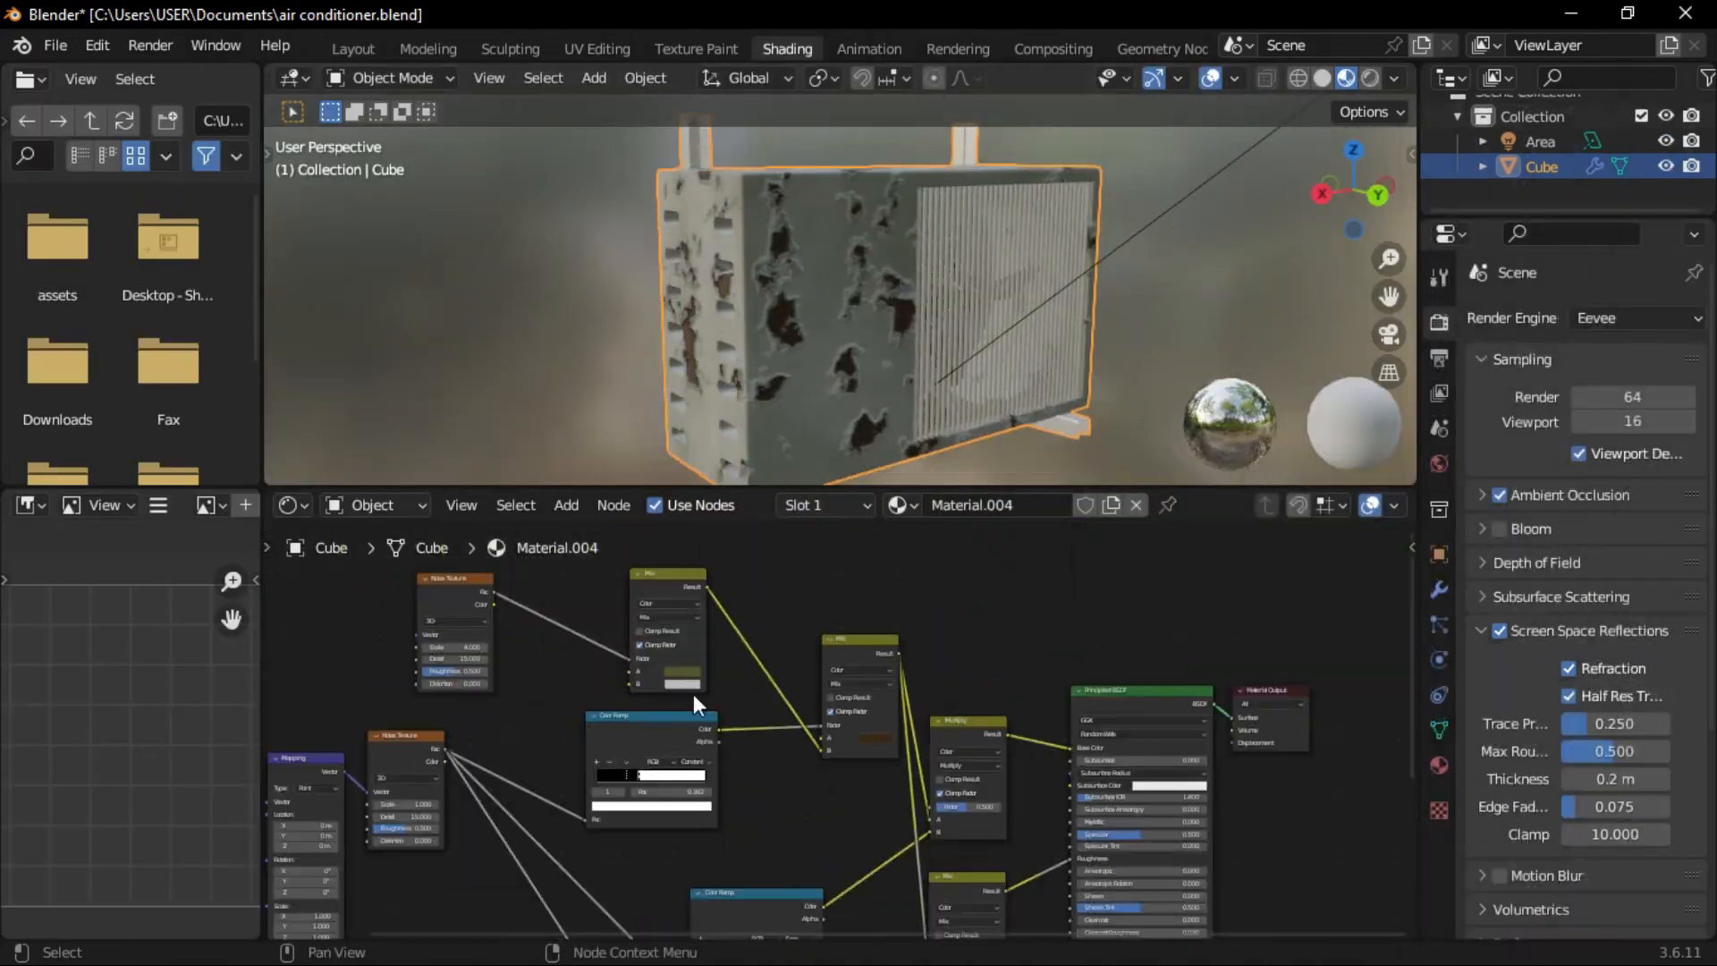
Try a Scale of 10 on the lower Noise Texture that drives the rust patches.
{"action": "scroll", "coordinate": [694, 694], "scroll_direction": "up", "scroll_amount": 5}
{"action": "left_click", "coordinate": [641, 652]}
{"action": "type", "text": "10"}
{"action": "key", "text": "Return"}
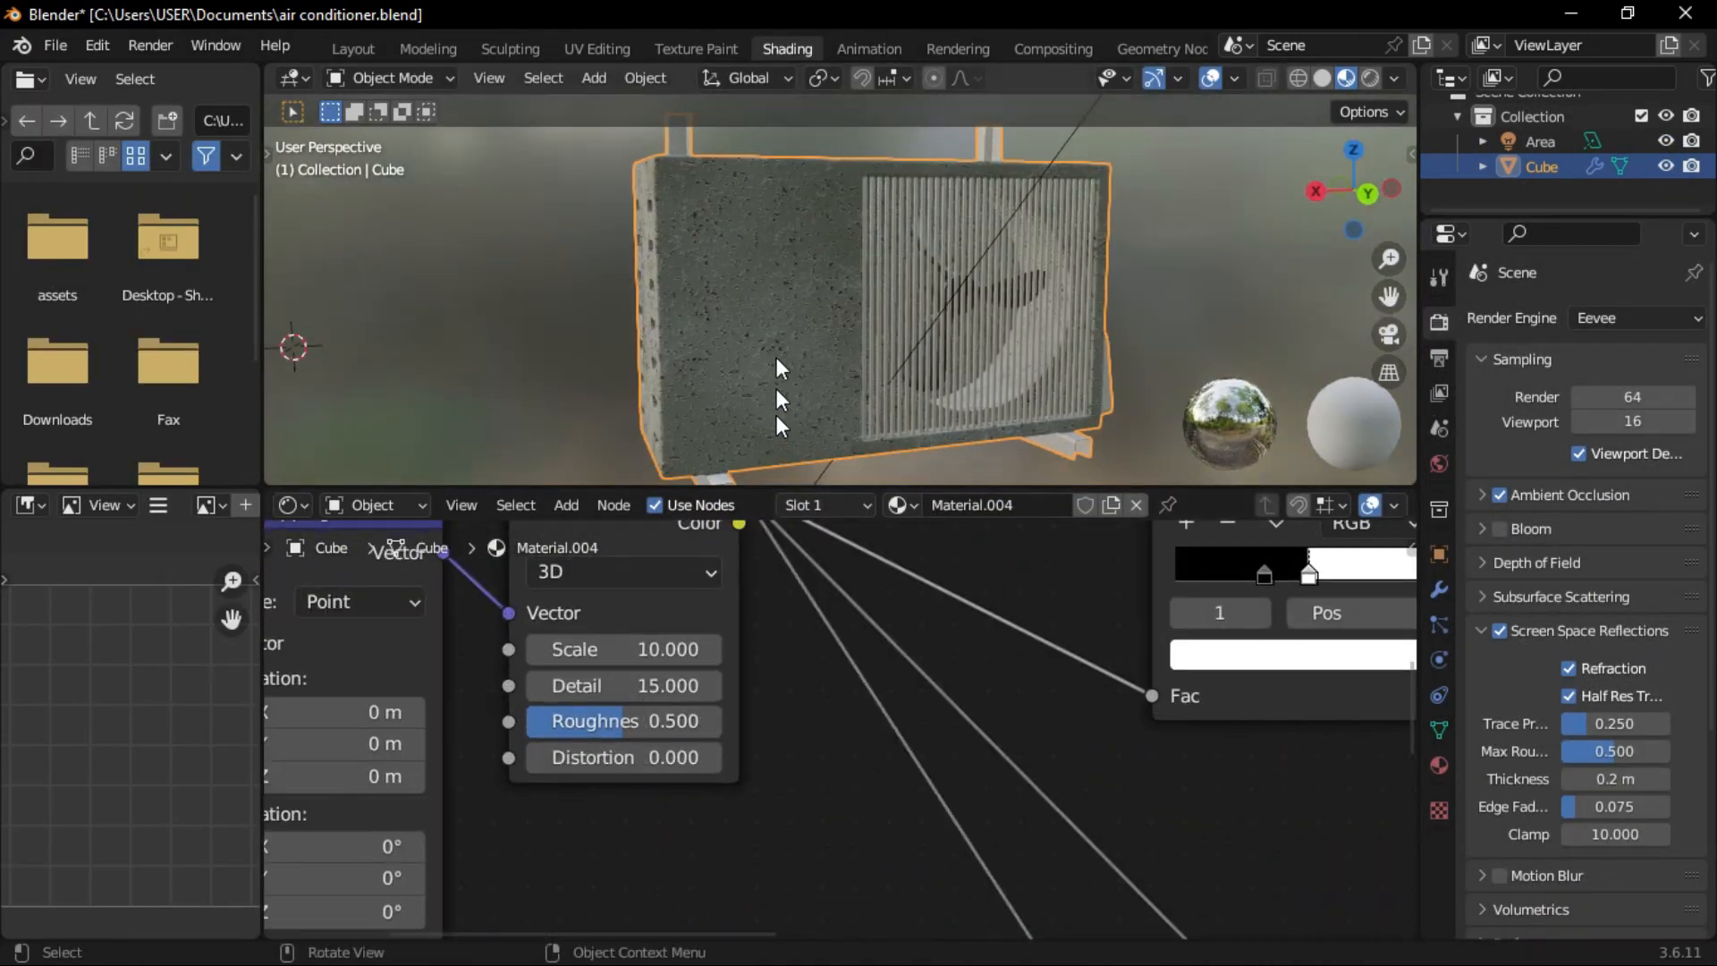
Try different positions for the white stop of the constant Color Ramp that masks the rust.
{"action": "scroll", "coordinate": [783, 376], "scroll_direction": "up", "scroll_amount": 3}
{"action": "middle_click_drag", "start_coordinate": [1045, 614], "coordinate": [874, 757]}
{"action": "middle_click_drag", "start_coordinate": [1084, 700], "coordinate": [941, 765]}
{"action": "left_click_drag", "start_coordinate": [991, 789], "coordinate": [1025, 784]}
{"action": "middle_click_drag", "start_coordinate": [756, 399], "coordinate": [922, 309]}
{"action": "left_click_drag", "start_coordinate": [1025, 783], "coordinate": [926, 784]}
{"action": "mouse_move", "coordinate": [1021, 783]}
{"action": "left_mouse_down"}
{"action": "mouse_move", "coordinate": [1071, 782]}
{"action": "mouse_move", "coordinate": [1011, 784]}
{"action": "left_mouse_up"}
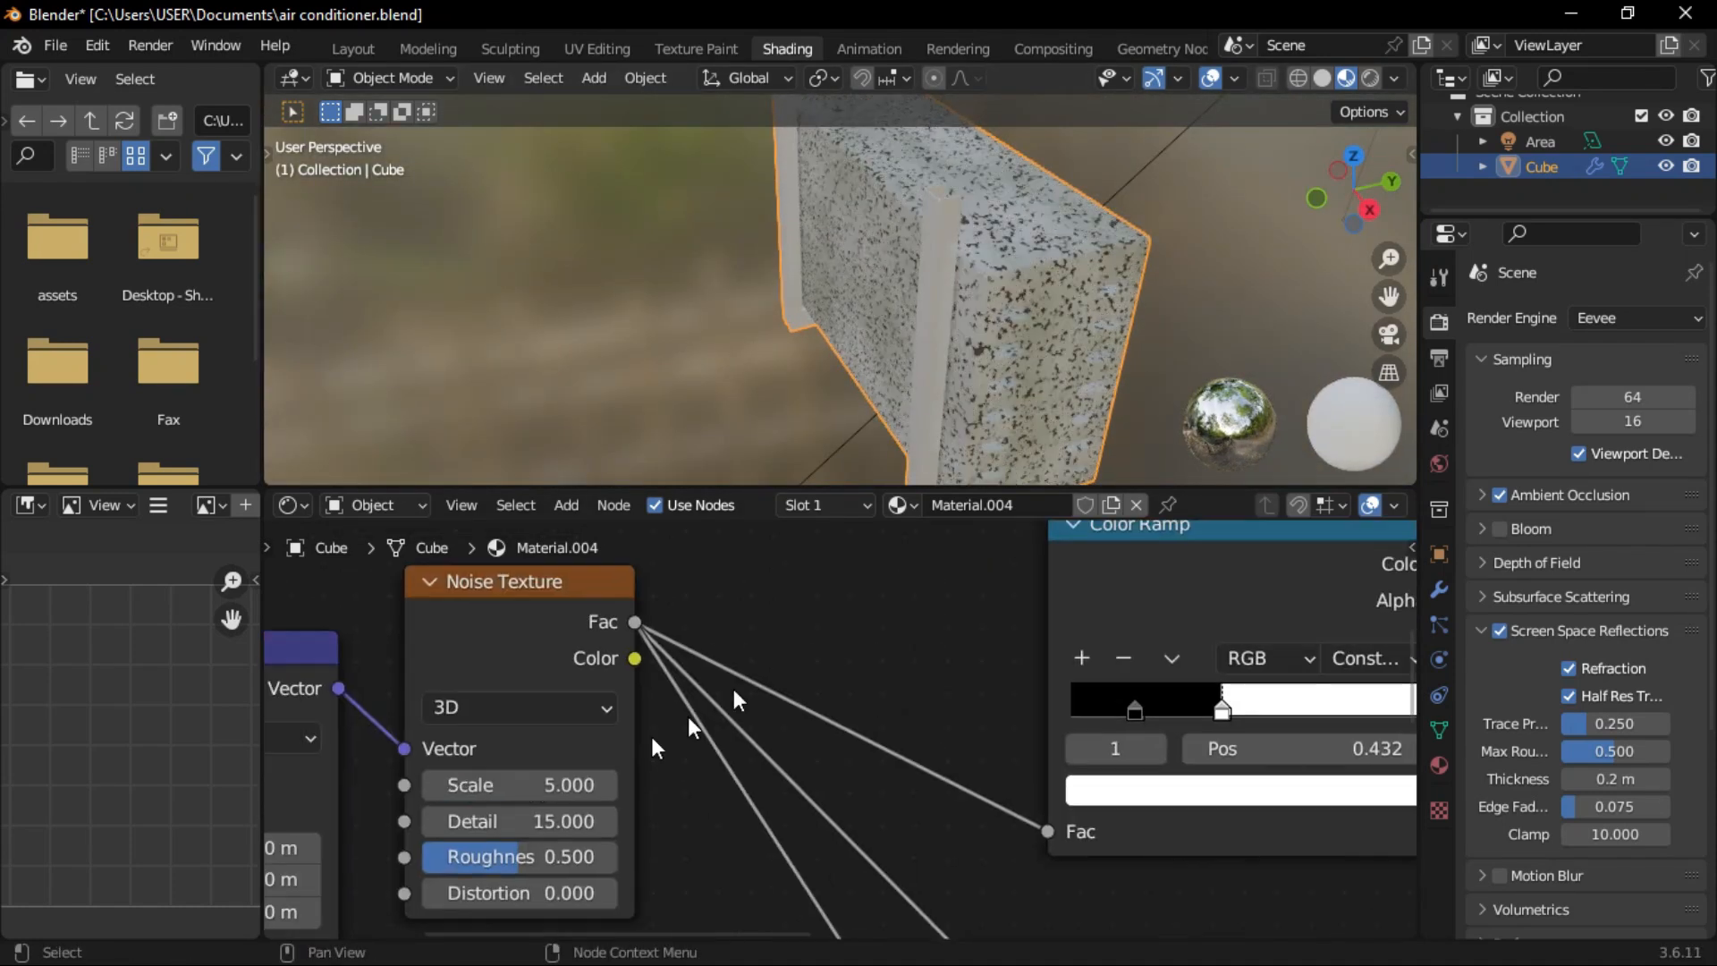
{"action": "left_click_drag", "start_coordinate": [1250, 710], "coordinate": [1269, 710]}
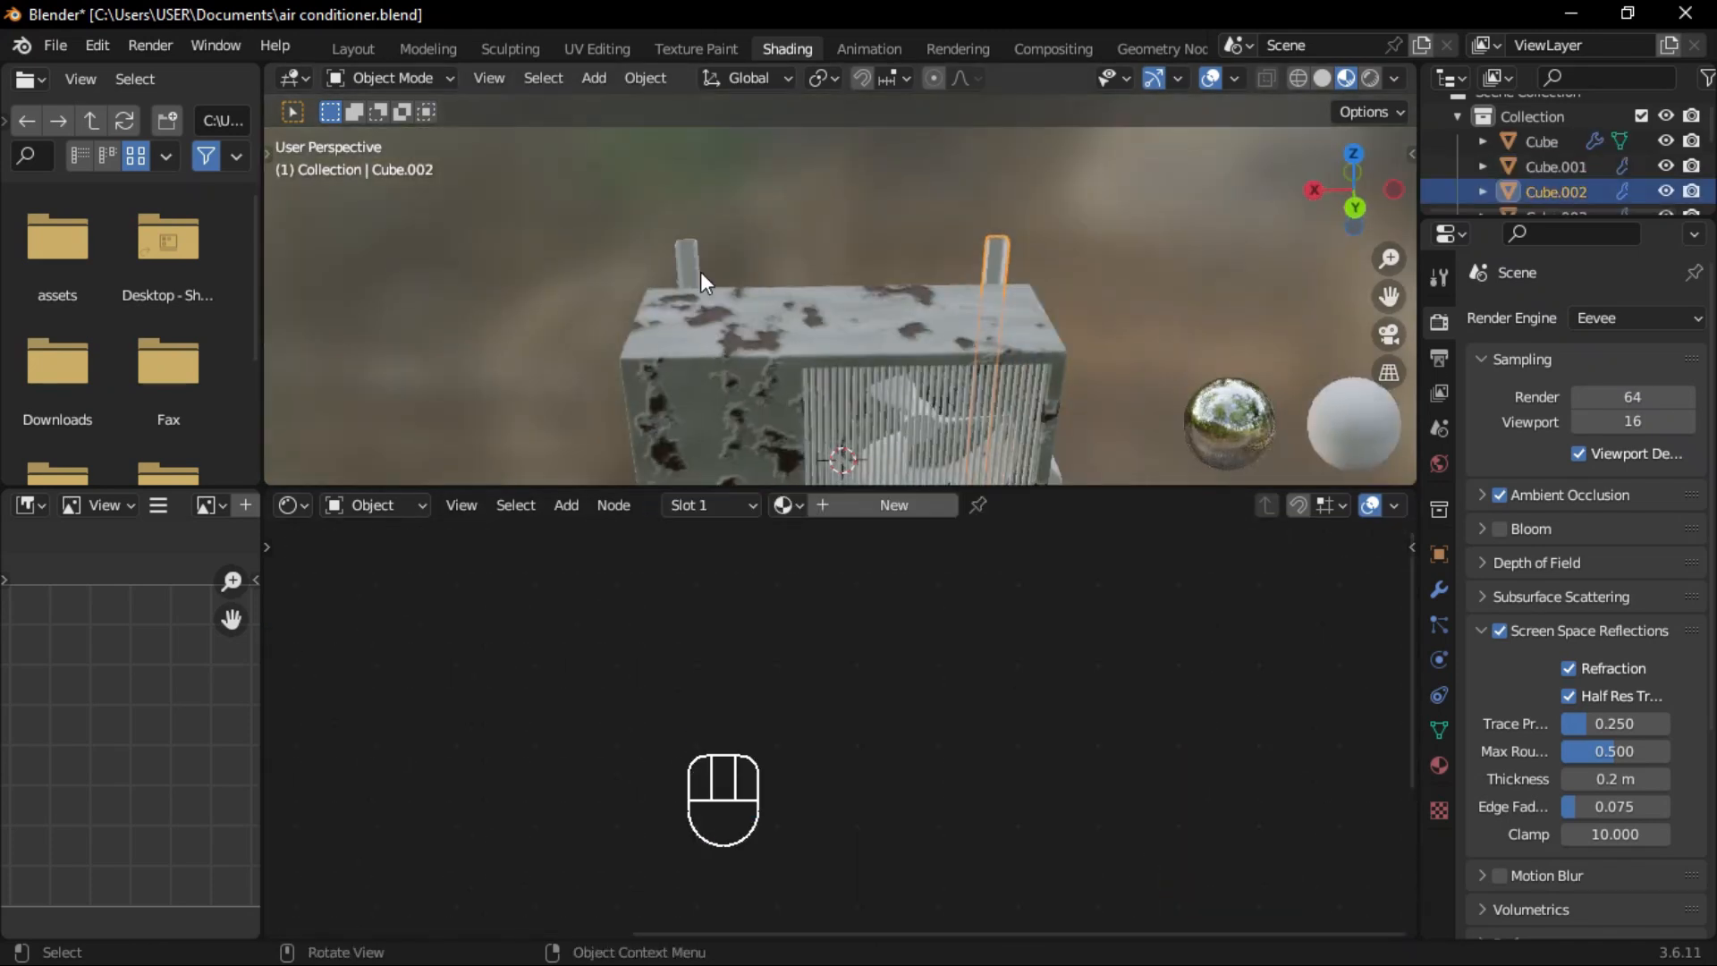
Create a new material for the mounting bracket, raising its Metallic value and lowering its Roughness.
{"action": "left_click", "coordinate": [894, 505]}
{"action": "left_click", "coordinate": [689, 267]}
{"action": "left_click", "coordinate": [991, 254]}
{"action": "scroll", "coordinate": [844, 819], "scroll_direction": "up", "scroll_amount": 4}
{"action": "middle_click_drag", "start_coordinate": [845, 819], "coordinate": [881, 660]}
{"action": "left_click_drag", "start_coordinate": [854, 605], "coordinate": [1011, 605]}
{"action": "left_click_drag", "start_coordinate": [936, 681], "coordinate": [896, 681]}
{"action": "middle_click_drag", "start_coordinate": [896, 681], "coordinate": [911, 632]}
Select the outermost grille bar beside the solid front panel and assign it an existing material.
{"action": "left_click", "coordinate": [1055, 288]}
{"action": "middle_click_drag", "start_coordinate": [975, 367], "coordinate": [971, 336]}
{"action": "middle_click_drag", "start_coordinate": [881, 430], "coordinate": [760, 299], "text": "ctrl"}
{"action": "left_click", "coordinate": [704, 291]}
{"action": "left_click", "coordinate": [793, 507]}
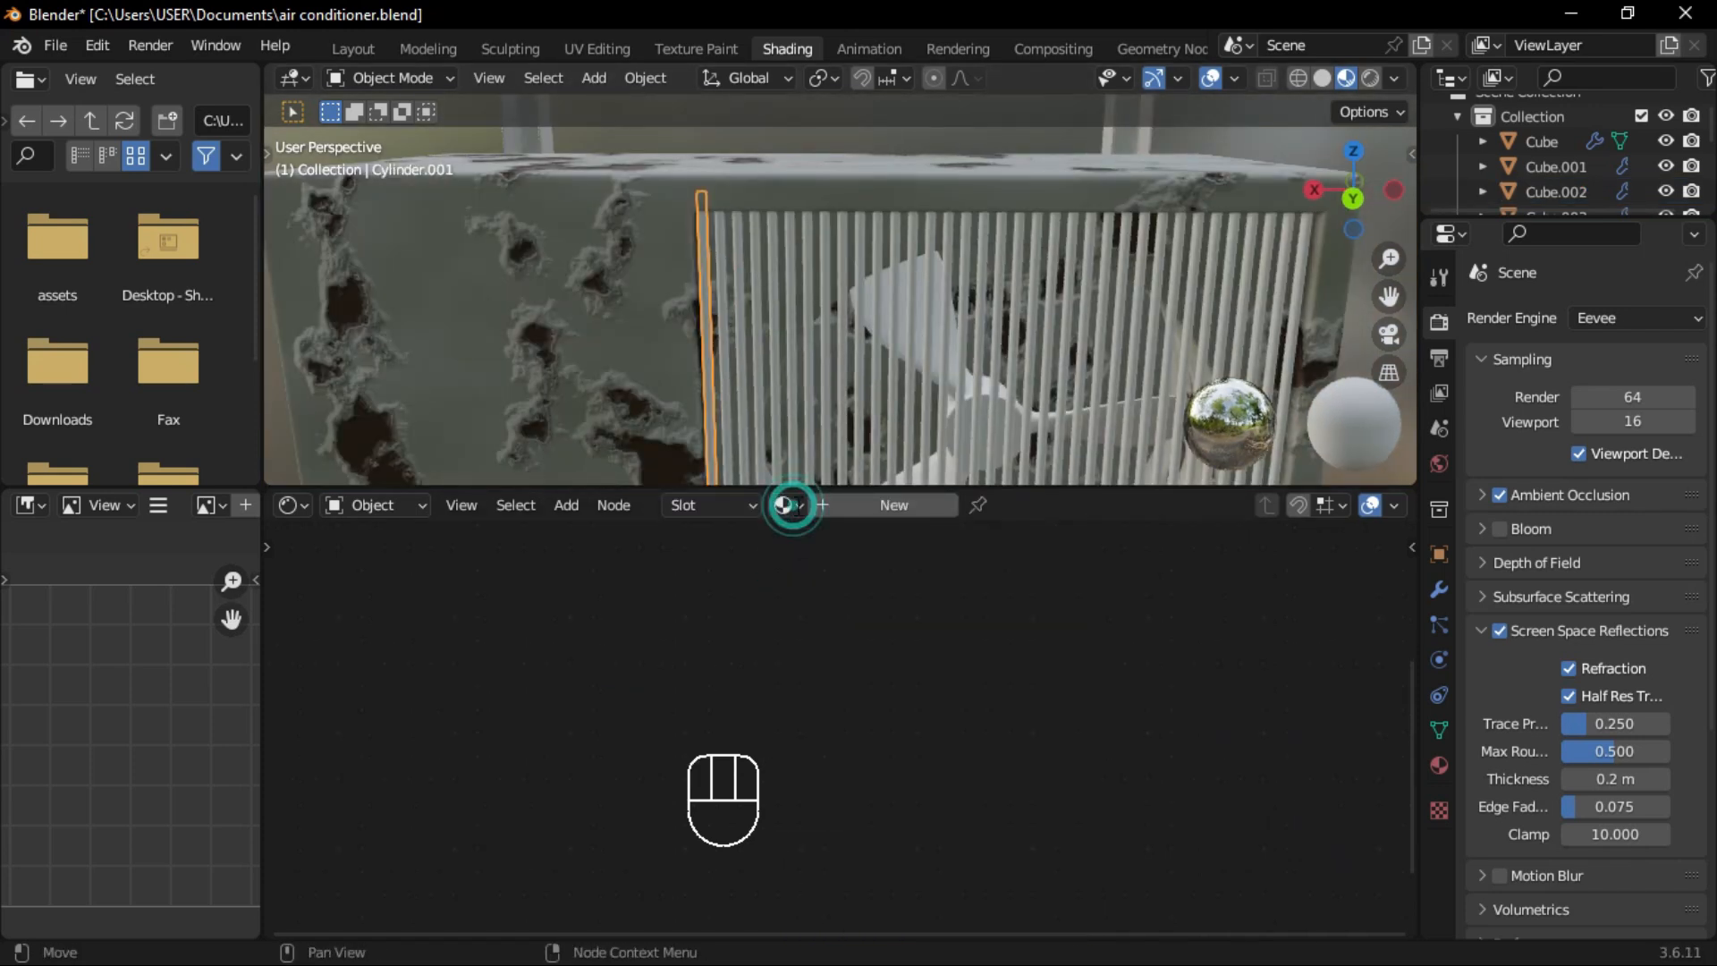
{"action": "left_click", "coordinate": [847, 690]}
{"action": "left_click", "coordinate": [842, 633]}
{"action": "left_click", "coordinate": [748, 660]}
{"action": "key", "text": "alt+a"}
Create a new material for the fan behind the grille and set its Base Color to near black.
{"action": "scroll", "coordinate": [876, 409], "scroll_direction": "down", "scroll_amount": 2}
{"action": "middle_click_drag", "start_coordinate": [876, 406], "coordinate": [889, 447], "text": "ctrl"}
{"action": "left_click", "coordinate": [889, 330]}
{"action": "left_click", "coordinate": [889, 329]}
{"action": "left_click", "coordinate": [891, 505]}
{"action": "middle_click_drag", "start_coordinate": [934, 568], "coordinate": [941, 627]}
{"action": "left_click", "coordinate": [953, 623]}
{"action": "left_click_drag", "start_coordinate": [1086, 398], "coordinate": [1086, 457]}
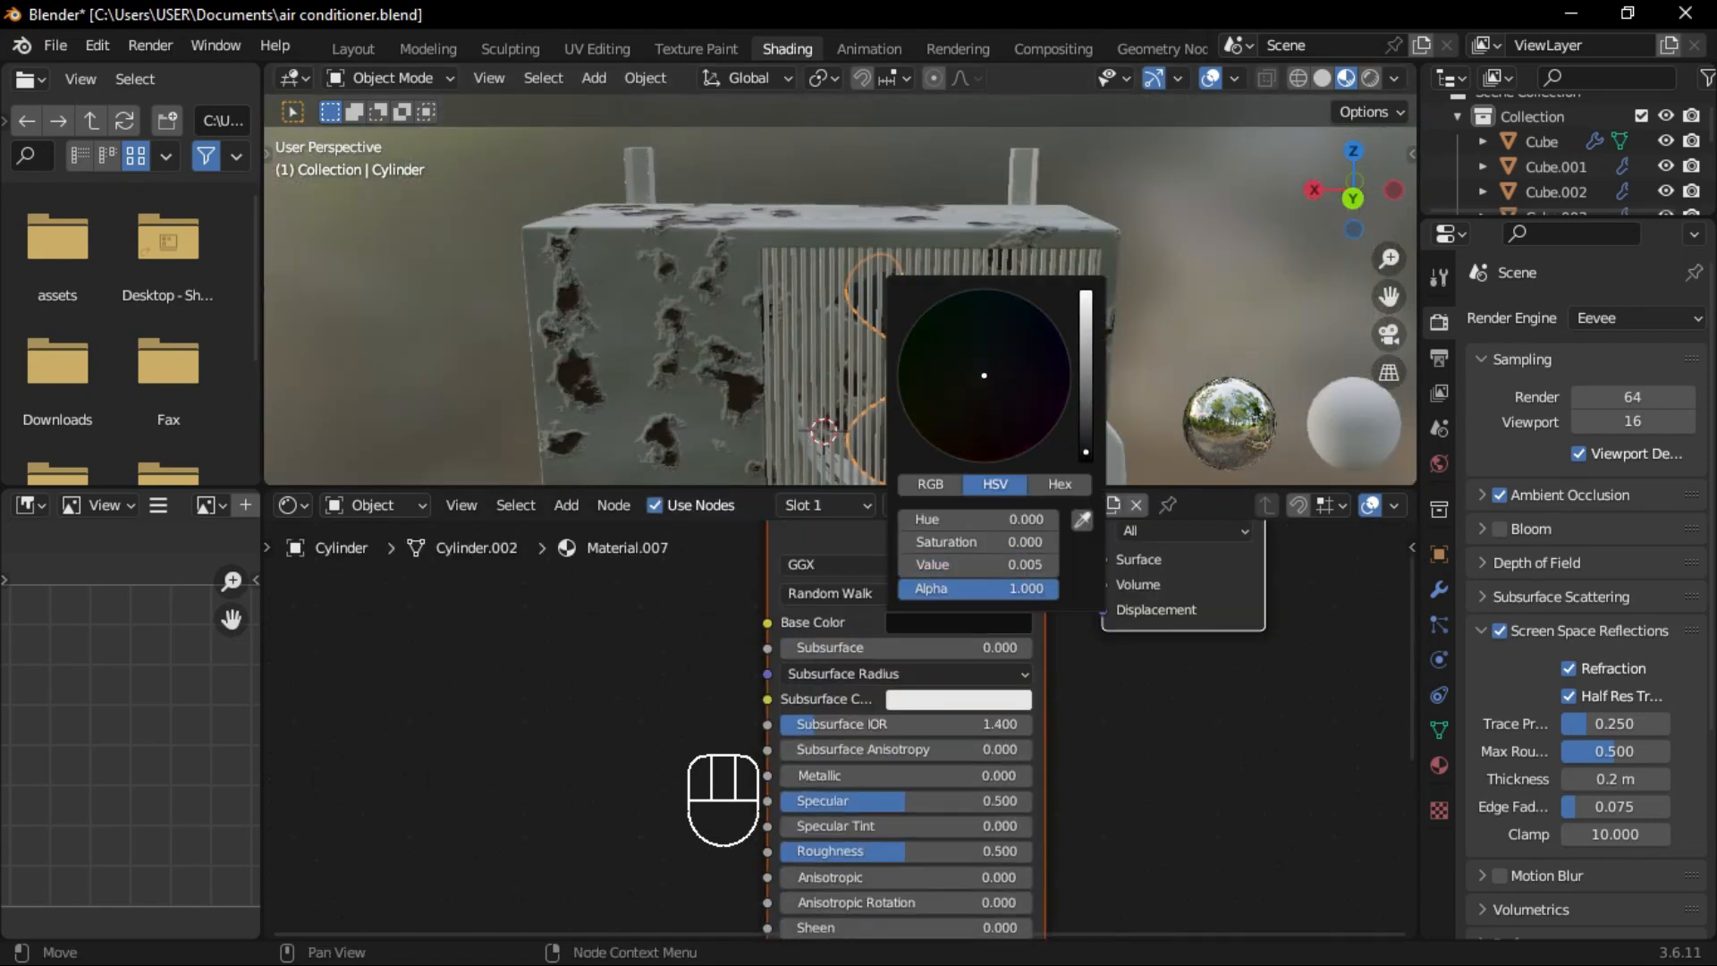
Lower the Roughness of the fan's black material and deselect the fan.
{"action": "middle_click_drag", "start_coordinate": [894, 854], "coordinate": [904, 757]}
{"action": "left_click_drag", "start_coordinate": [904, 757], "coordinate": [841, 757]}
{"action": "left_click", "coordinate": [1093, 617]}
{"action": "left_click", "coordinate": [939, 174]}
{"action": "scroll", "coordinate": [776, 396], "scroll_direction": "down", "scroll_amount": 2}
{"action": "middle_click_drag", "start_coordinate": [764, 413], "coordinate": [877, 384]}
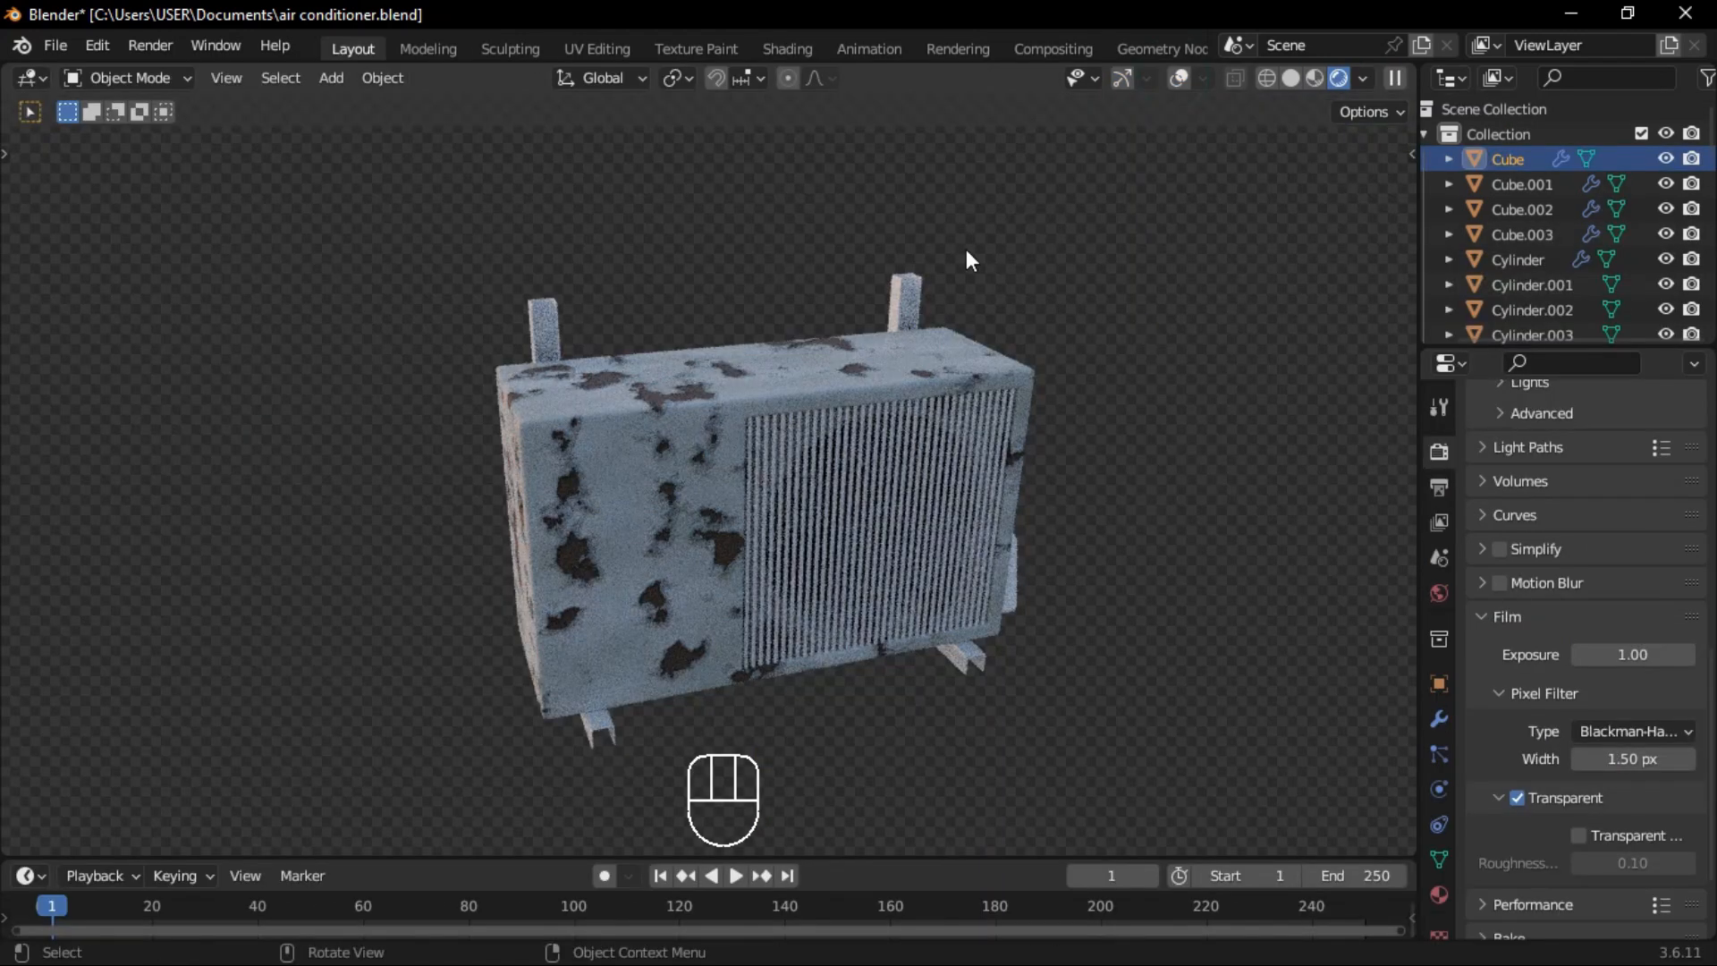
Open the World background's Strength value for editing.
{"action": "middle_click_drag", "start_coordinate": [969, 257], "coordinate": [1072, 404], "text": "ctrl"}
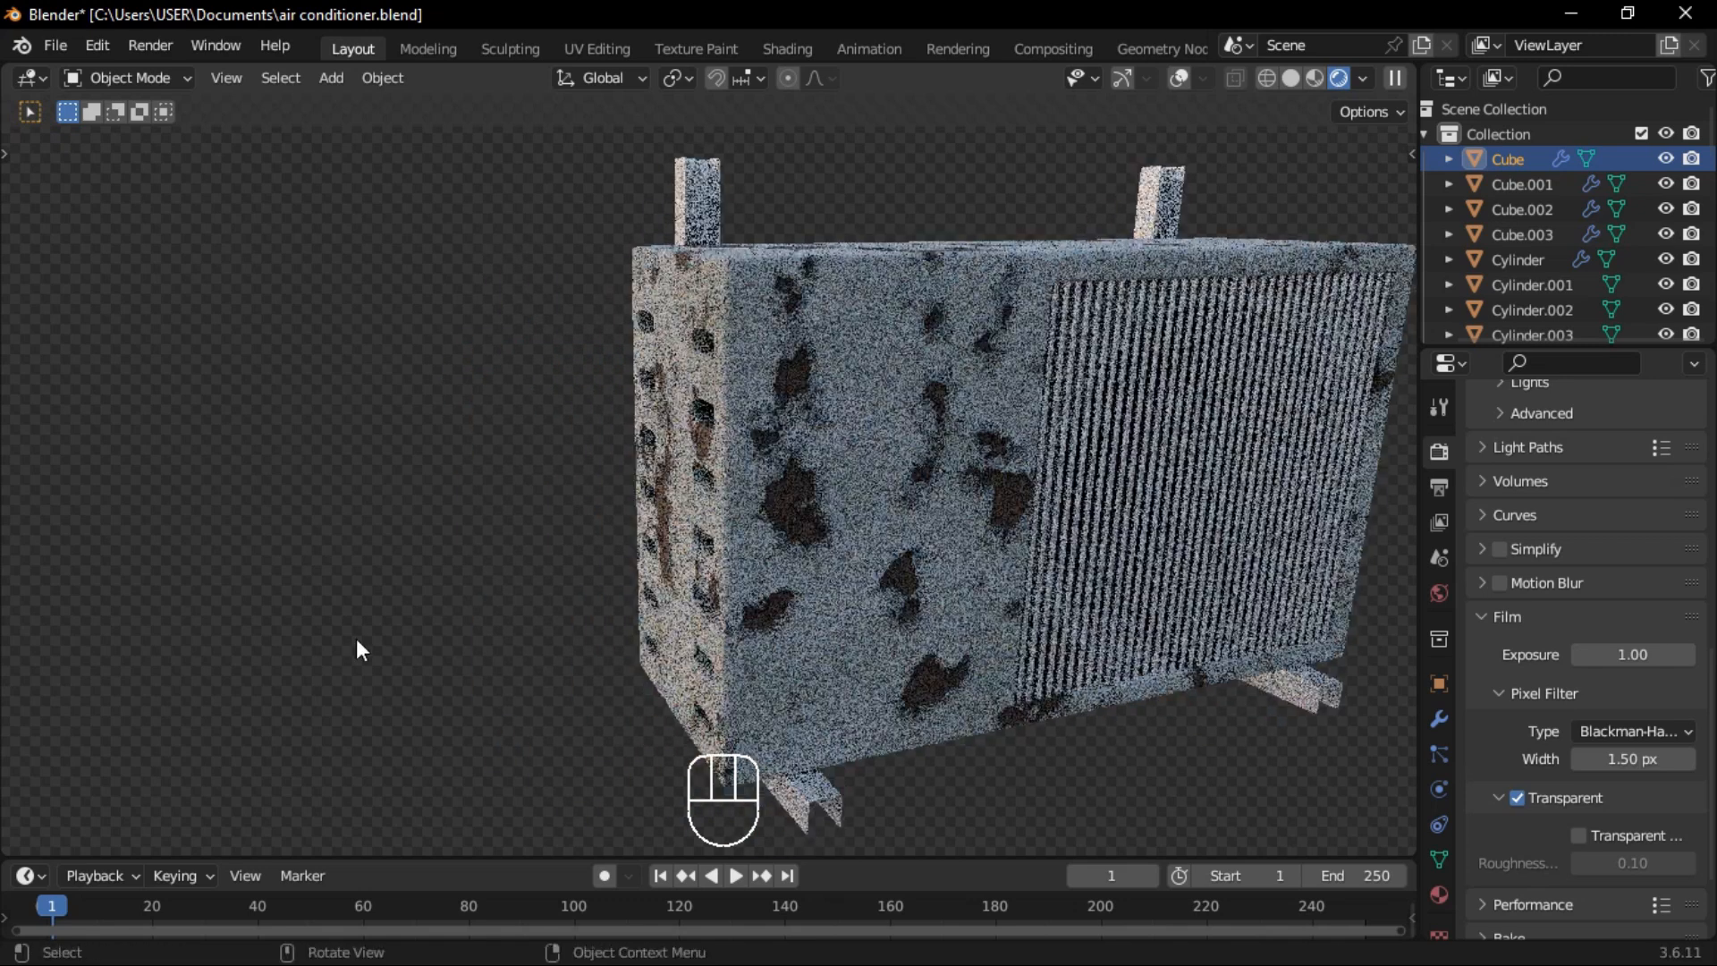
{"action": "middle_click_drag", "start_coordinate": [1000, 480], "coordinate": [980, 501]}
{"action": "scroll", "coordinate": [979, 501], "scroll_direction": "down", "scroll_amount": 1}
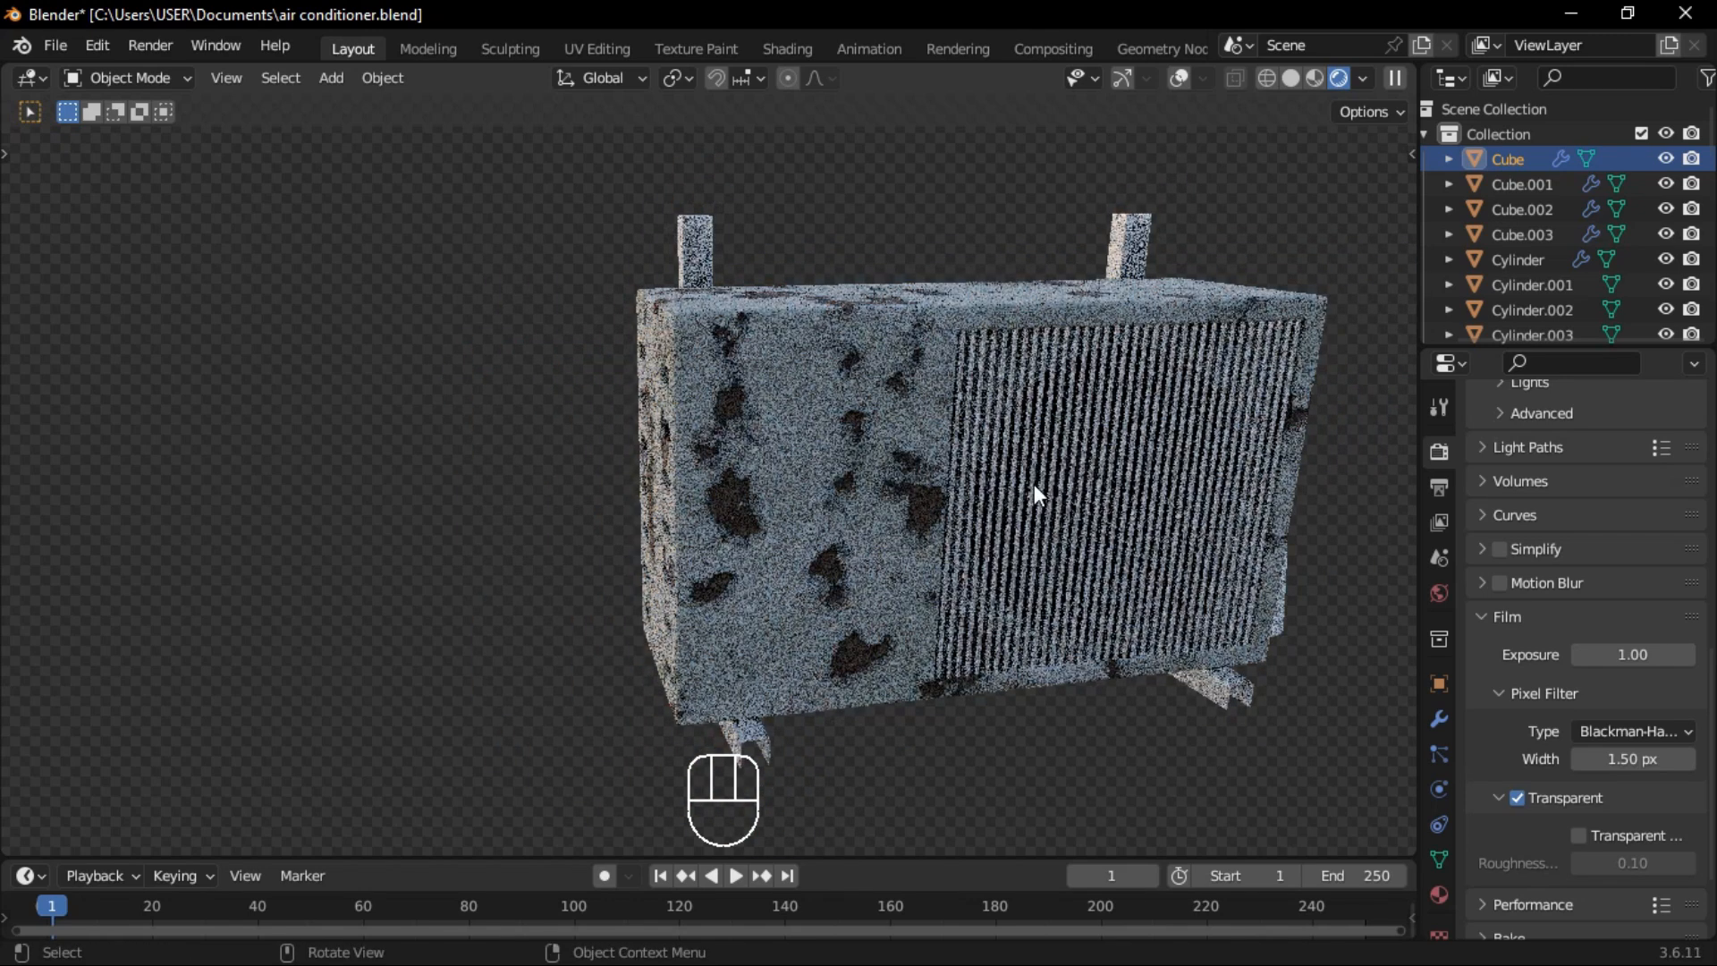
{"action": "left_click", "coordinate": [1439, 895]}
{"action": "left_click", "coordinate": [1440, 595]}
{"action": "left_click", "coordinate": [1616, 644]}
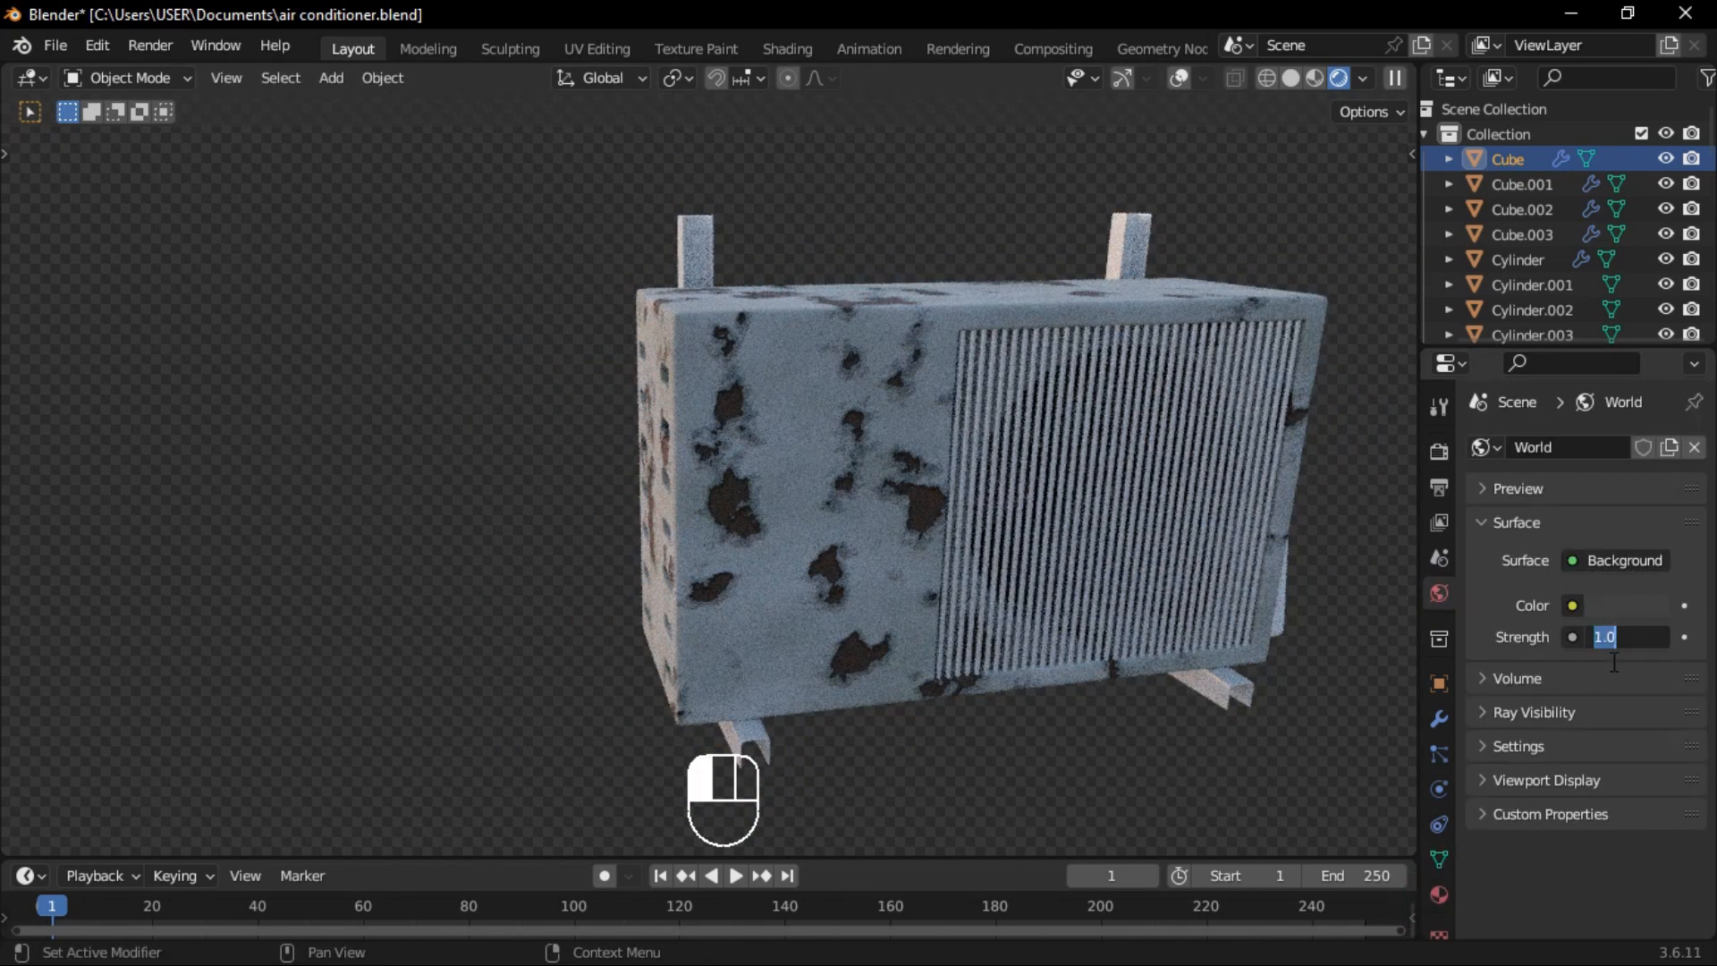